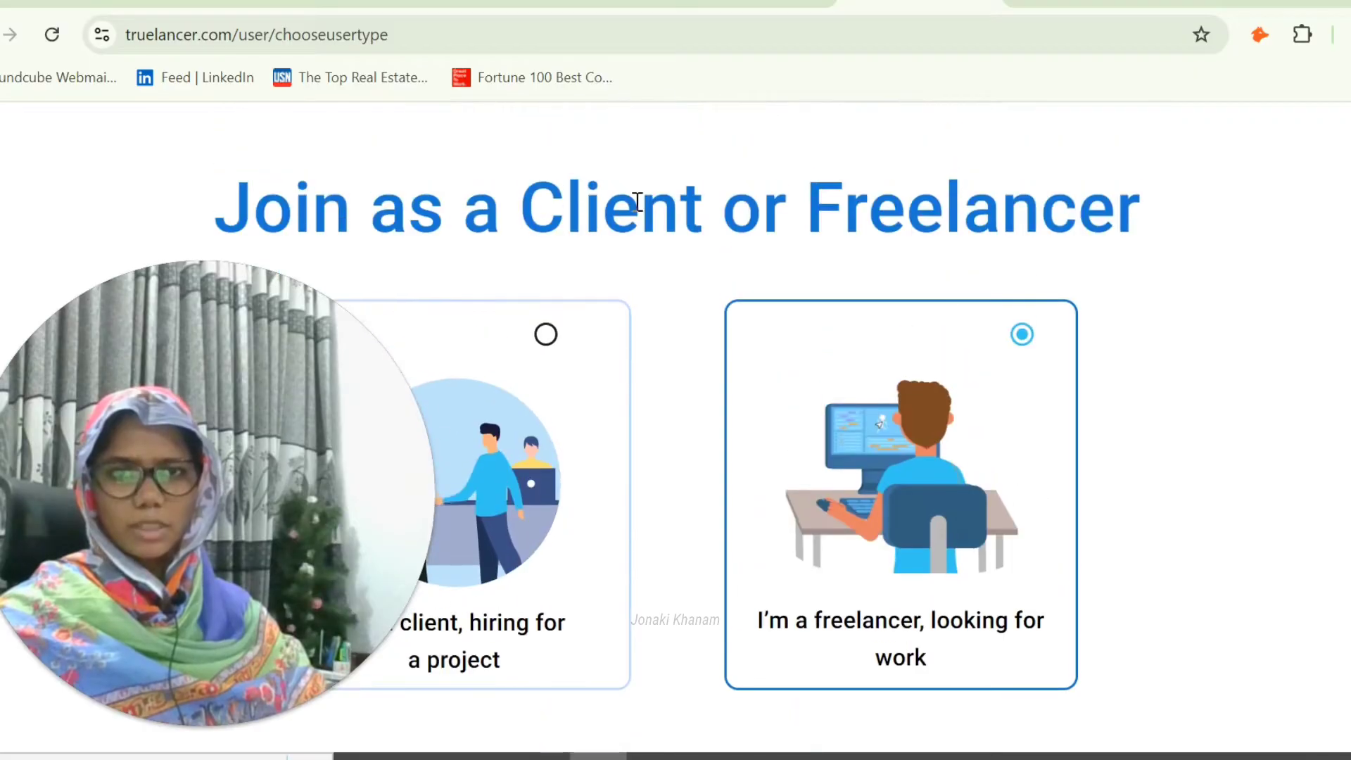
pyautogui.moveTo(251, 206); pyautogui.dragTo(952, 213)
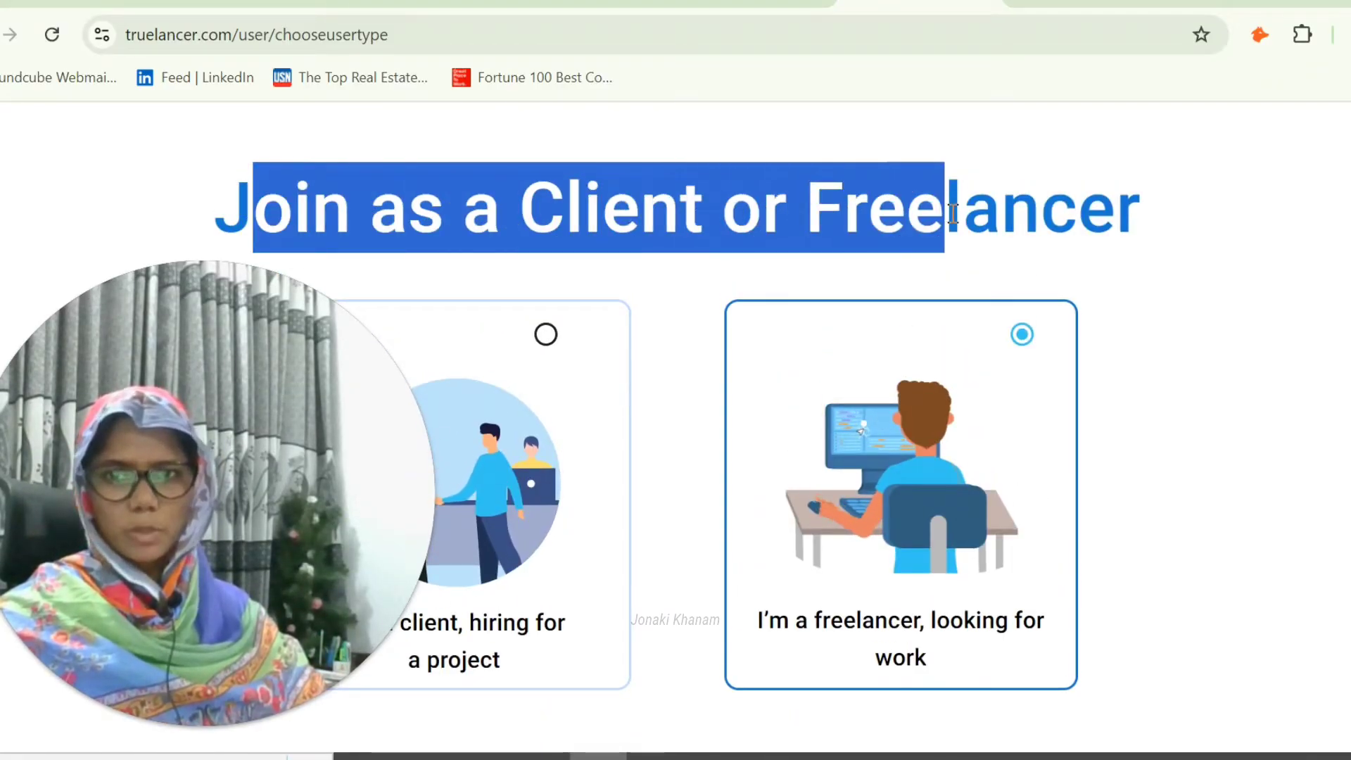
pyautogui.moveTo(1075, 206); pyautogui.dragTo(1117, 205)
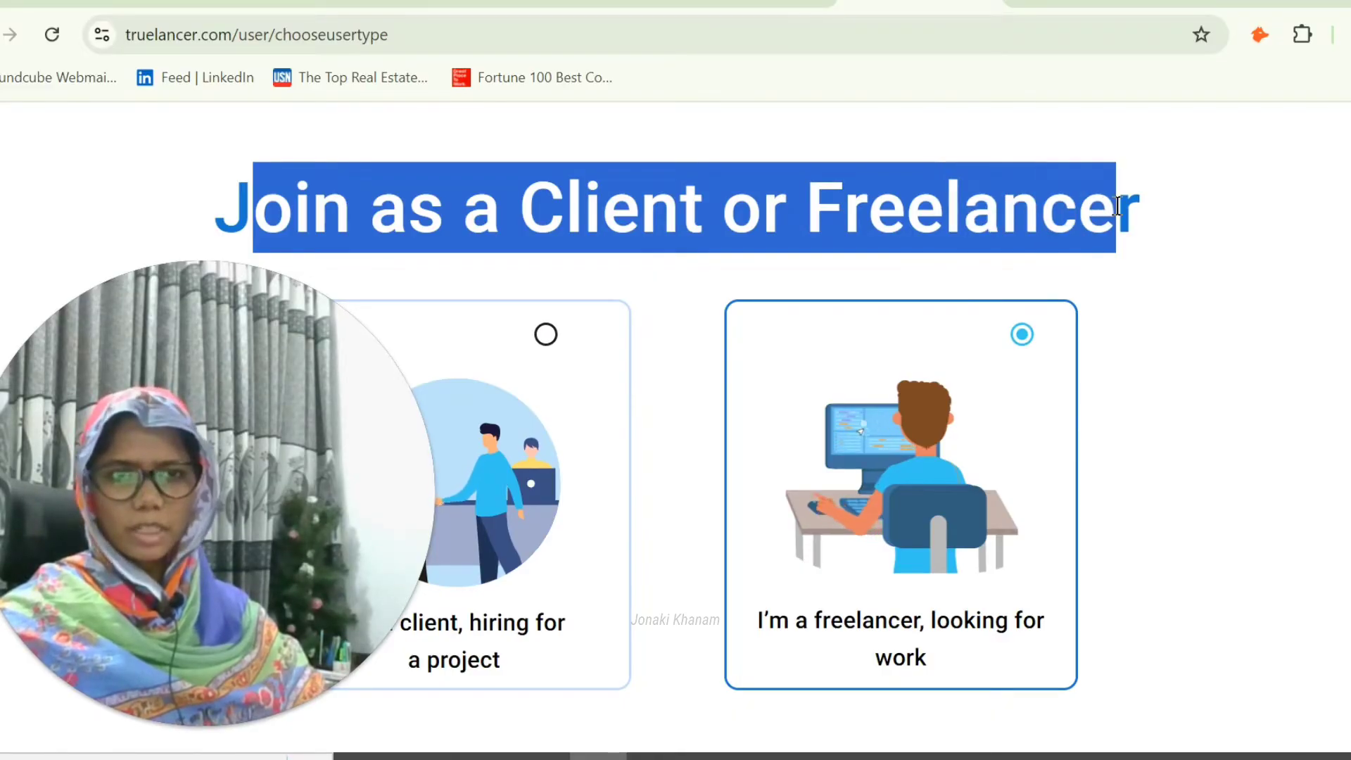
pyautogui.click(1116, 204)
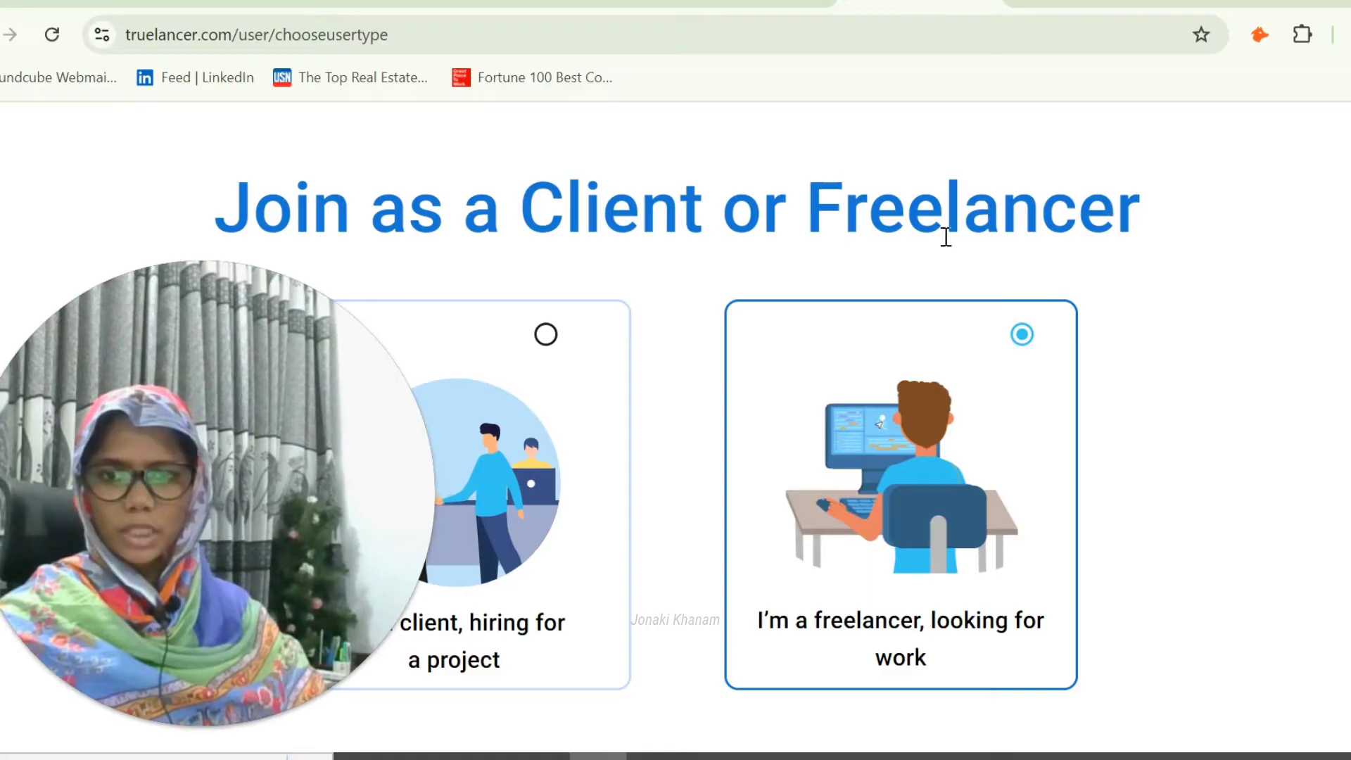
pyautogui.moveTo(113, 668)
pyautogui.click(167, 726)
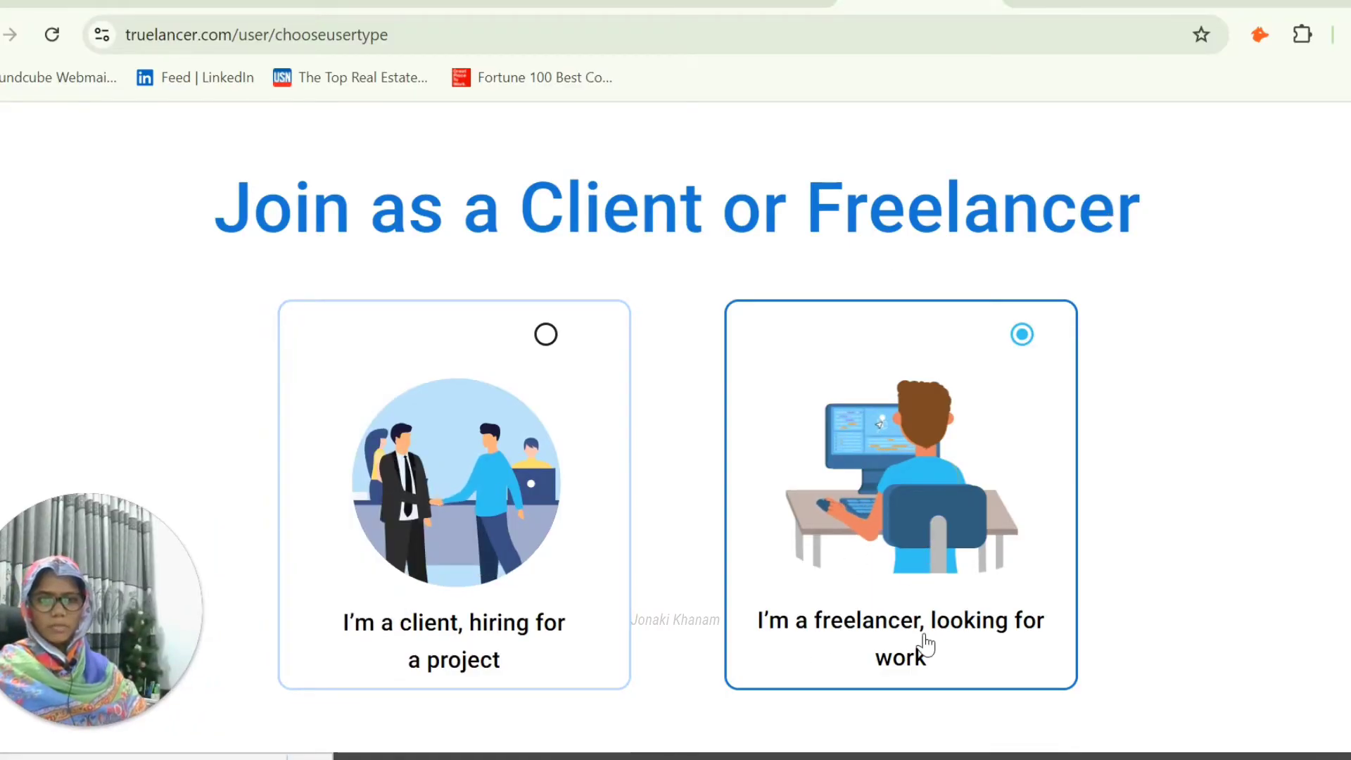
# - Apply as a freelancer looking for work and join Truelancer as an individual
pyautogui.scroll(-2, 1111, 498)
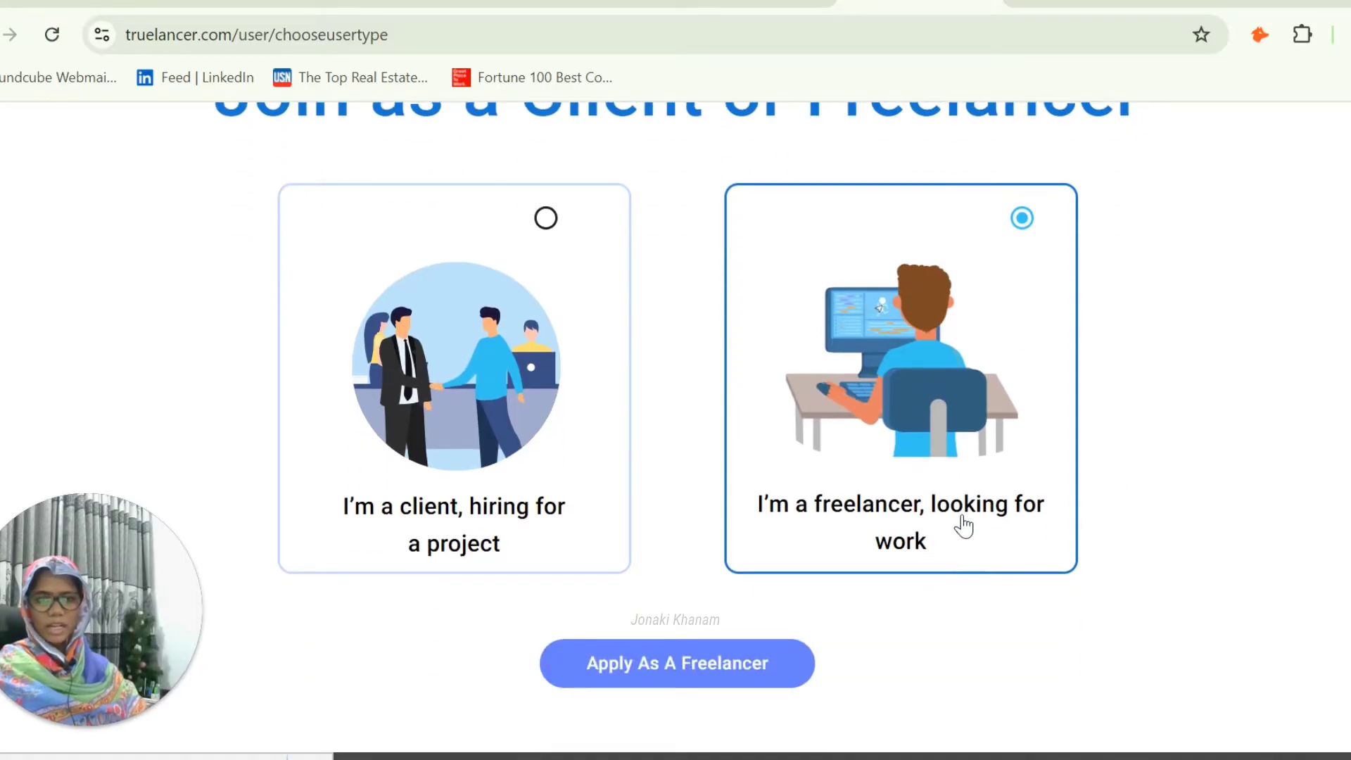
pyautogui.click(729, 674)
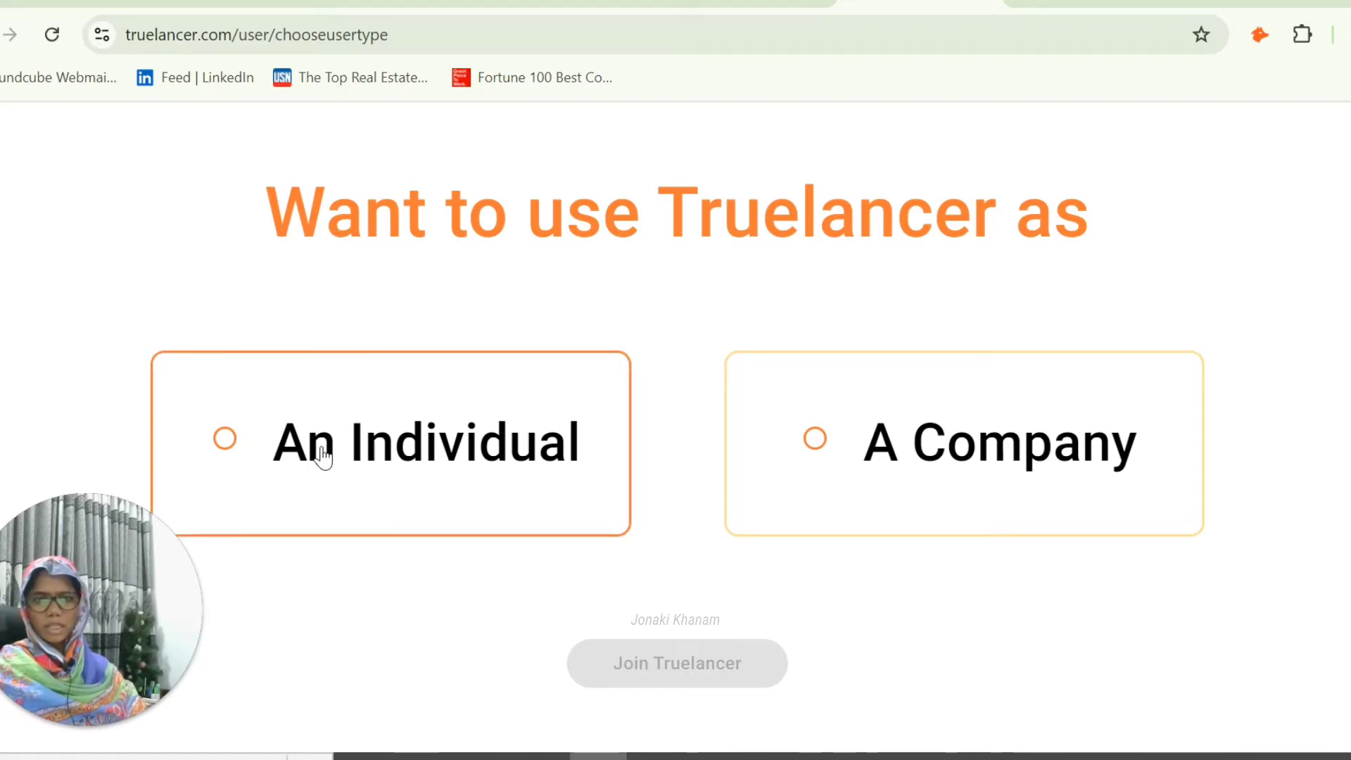
pyautogui.click(402, 459)
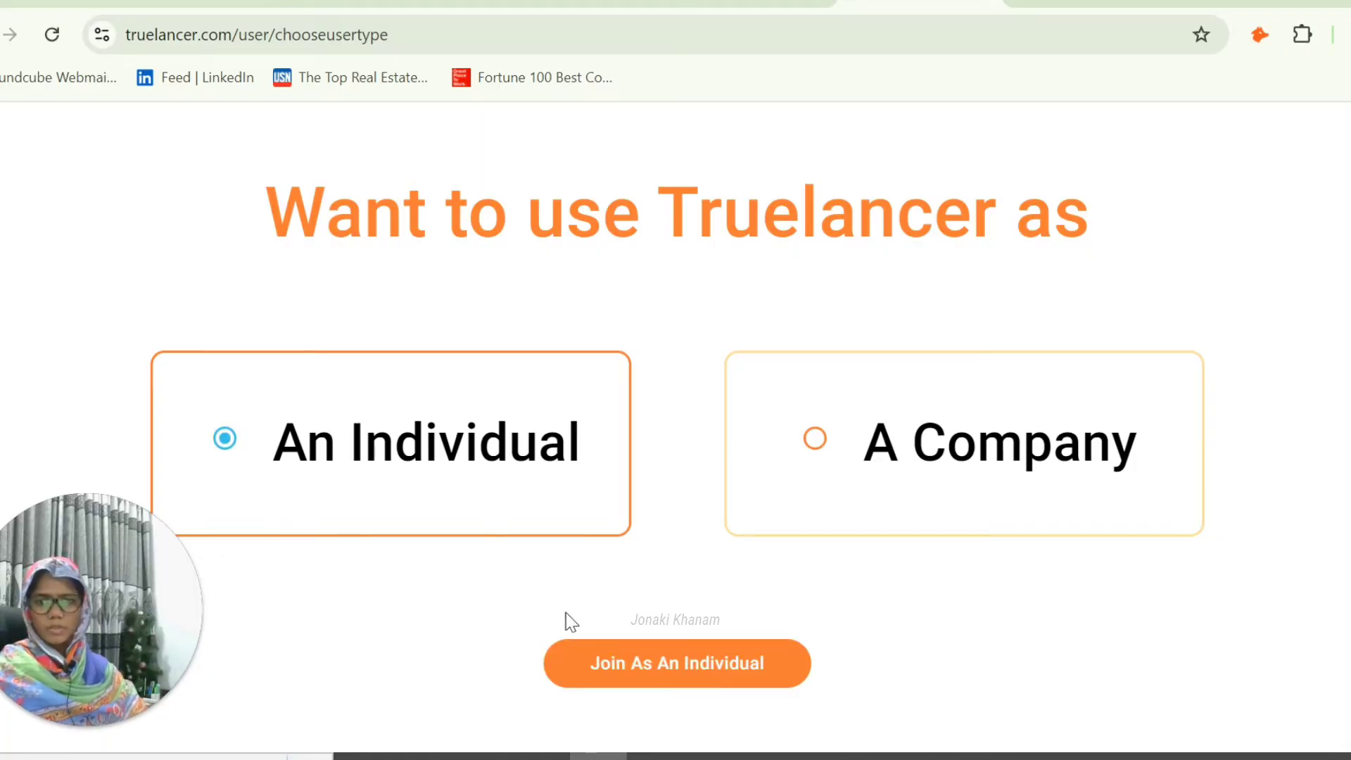
pyautogui.click(623, 681)
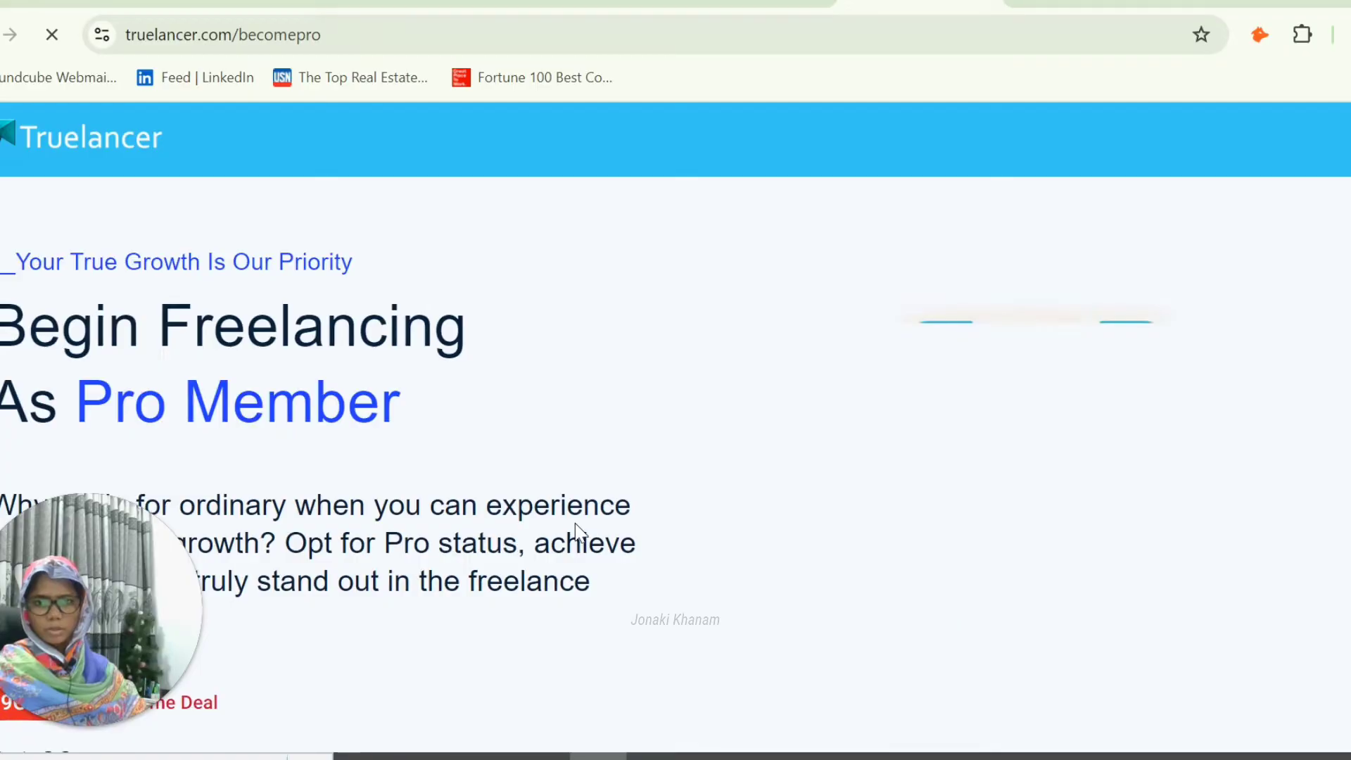
# - Review the Pro membership offer and skip it by continuing as a free user
pyautogui.scroll(-7, 651, 415)
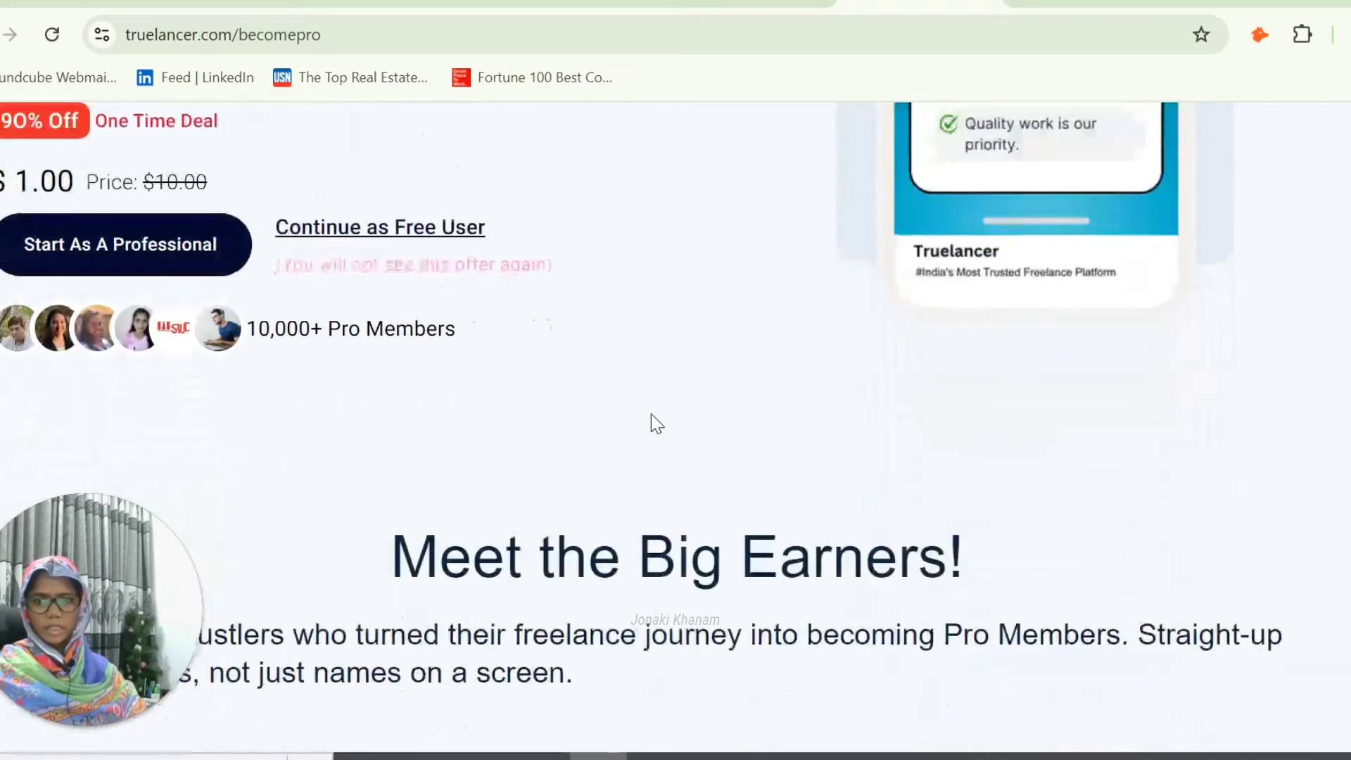
pyautogui.scroll(2, 651, 416)
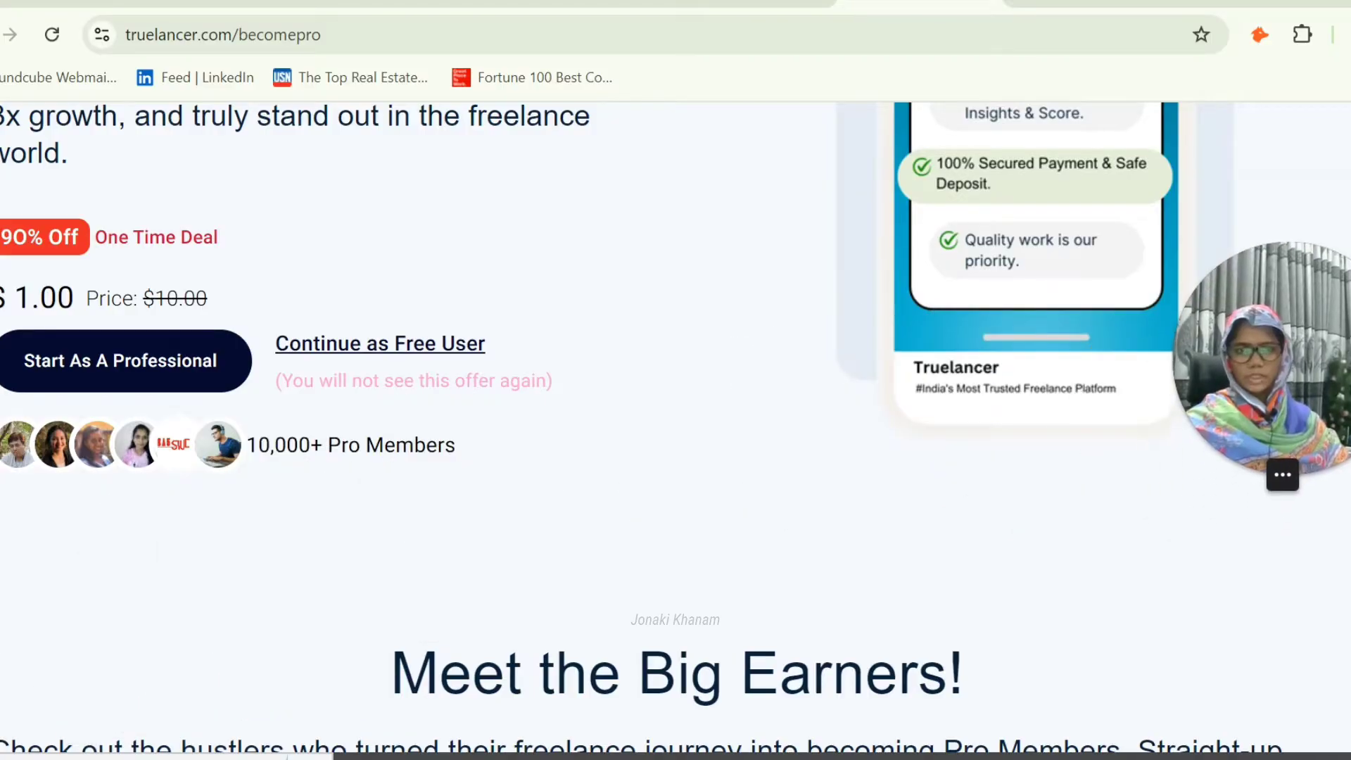
pyautogui.scroll(6, 799, 483)
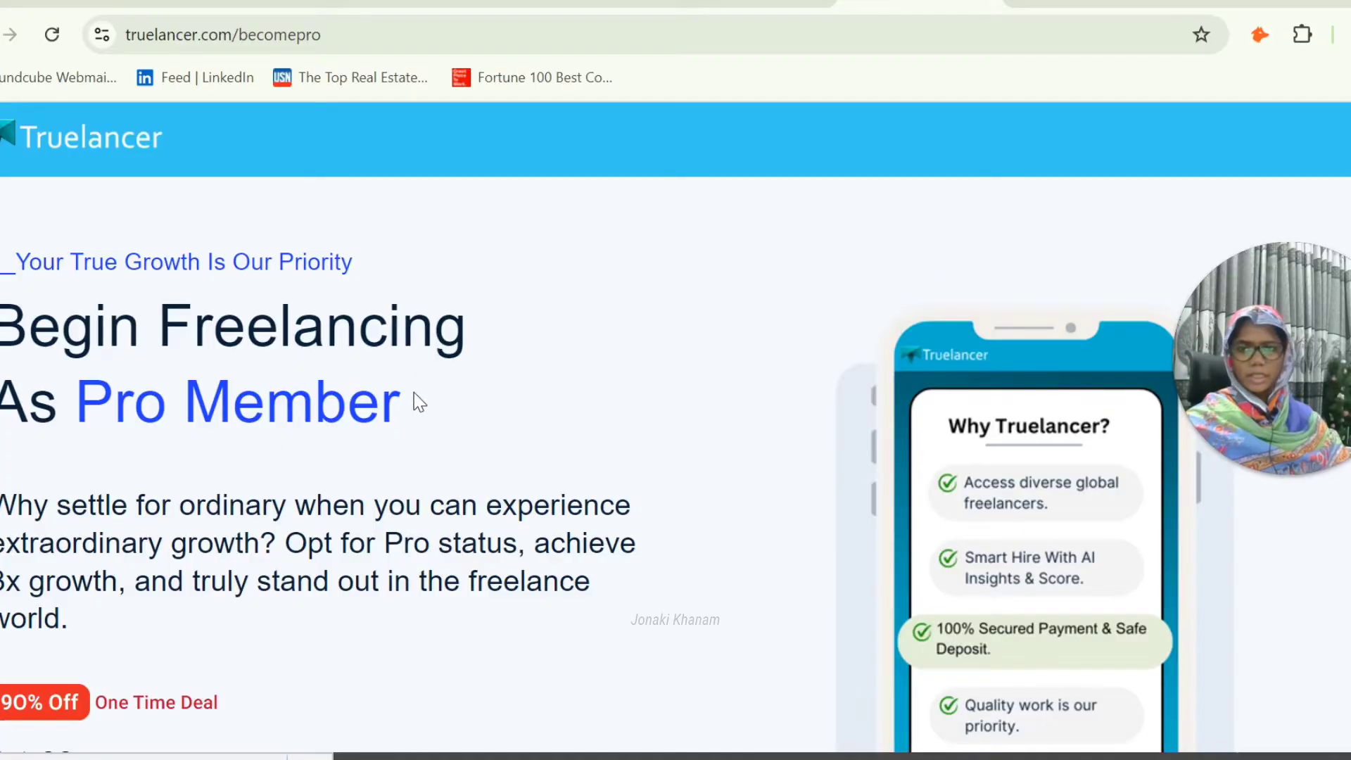
pyautogui.scroll(-2, 409, 392)
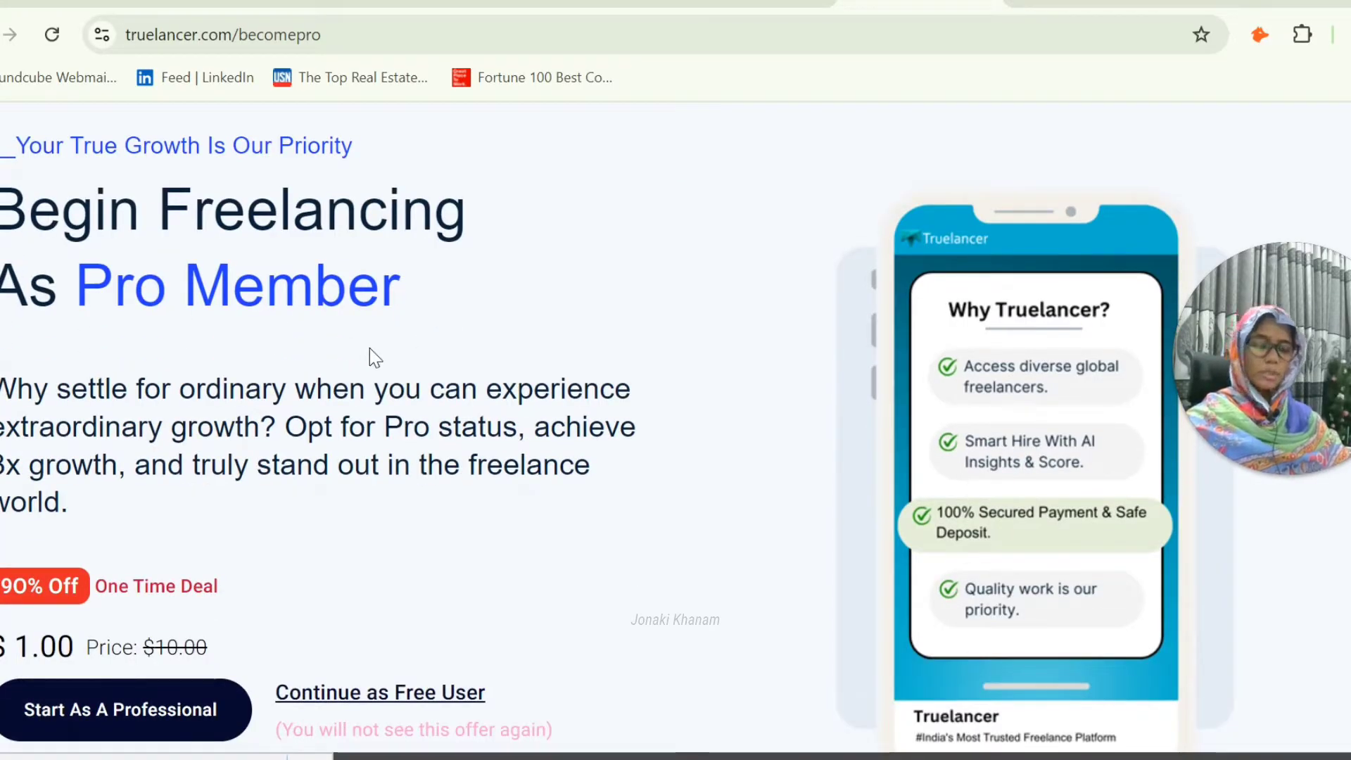
pyautogui.moveTo(1302, 297); pyautogui.dragTo(728, 134)
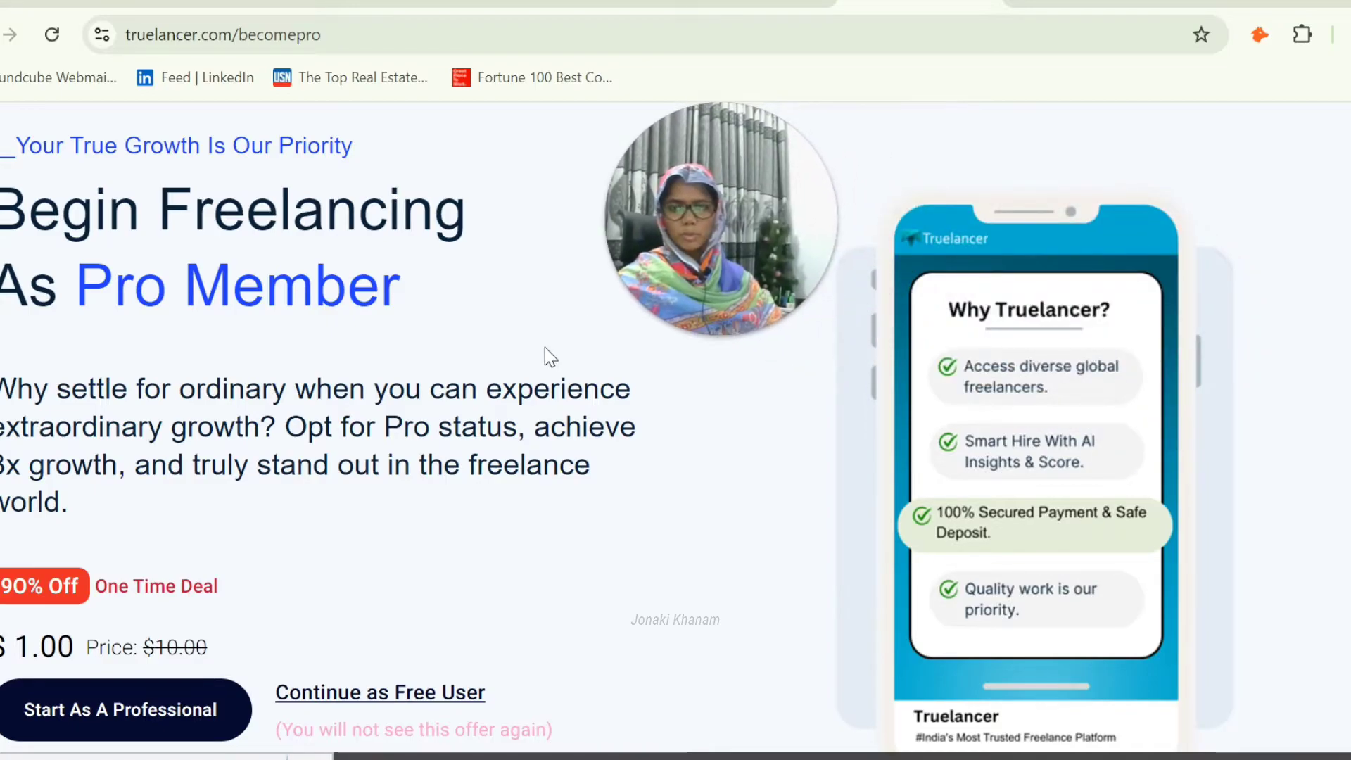
pyautogui.scroll(-2, 249, 497)
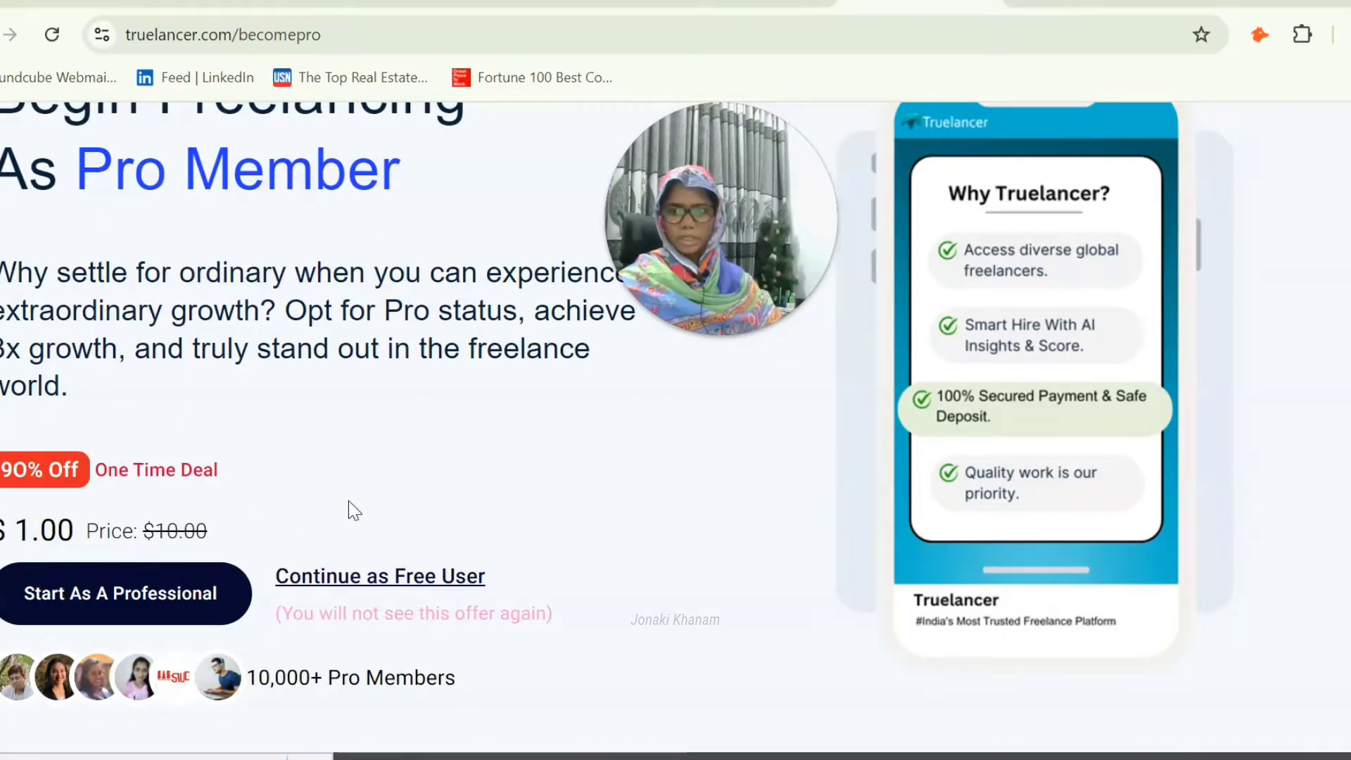
pyautogui.scroll(-3, 348, 500)
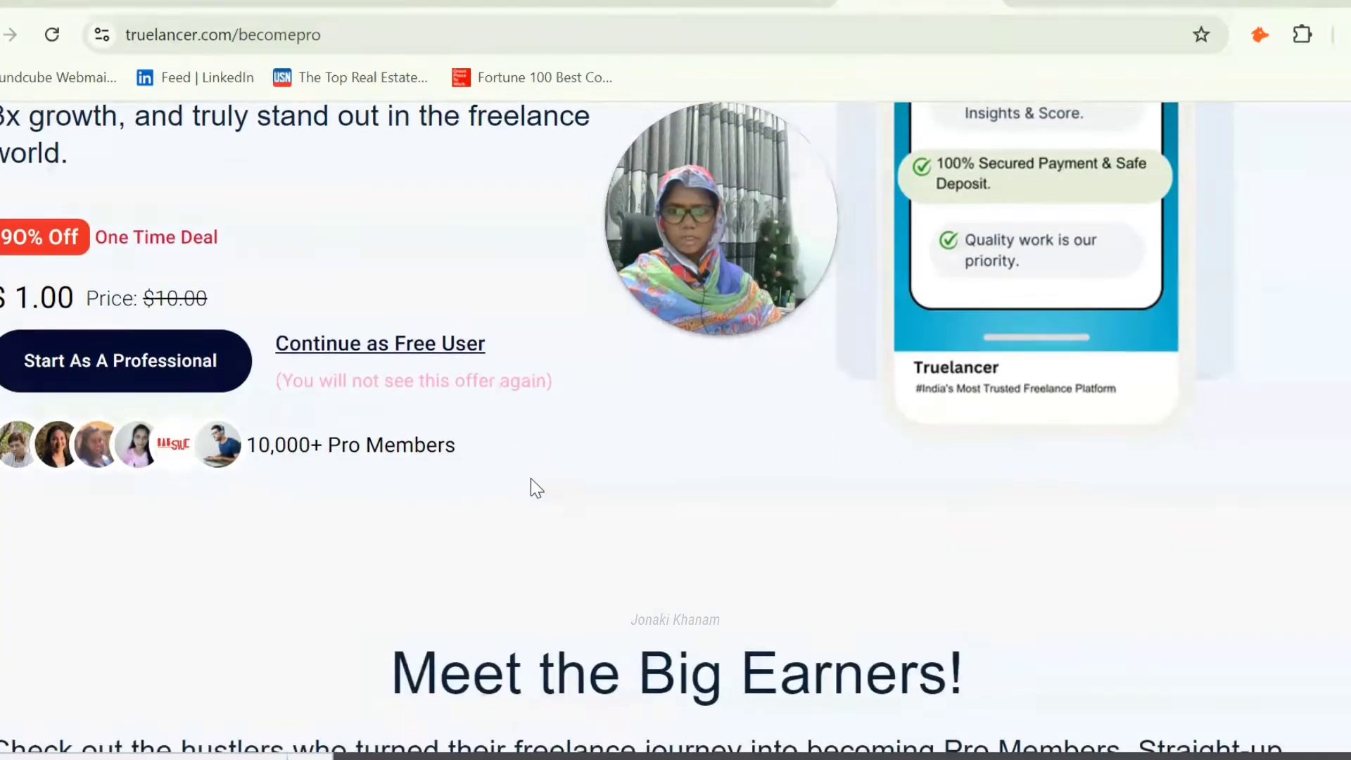
pyautogui.click(401, 346)
pyautogui.click(473, 427)
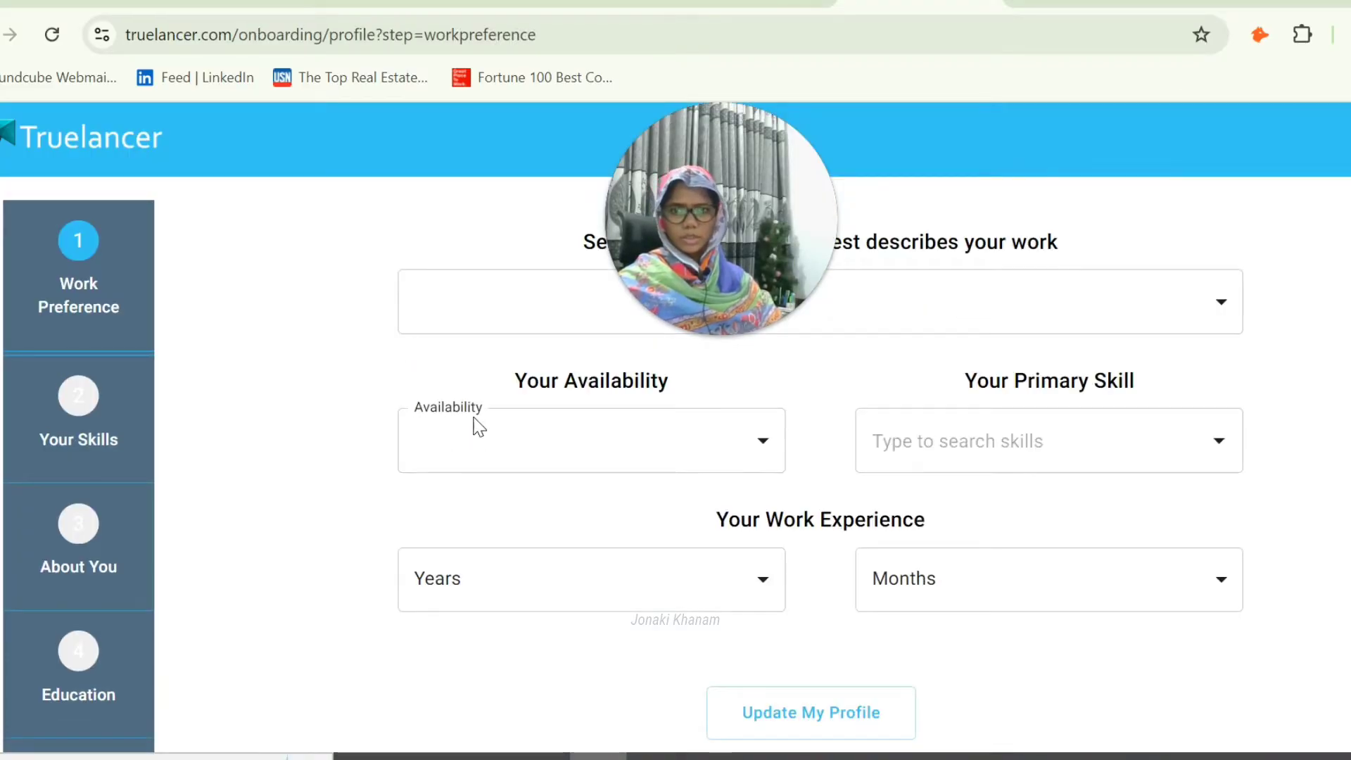
pyautogui.moveTo(756, 176); pyautogui.dragTo(76, 28)
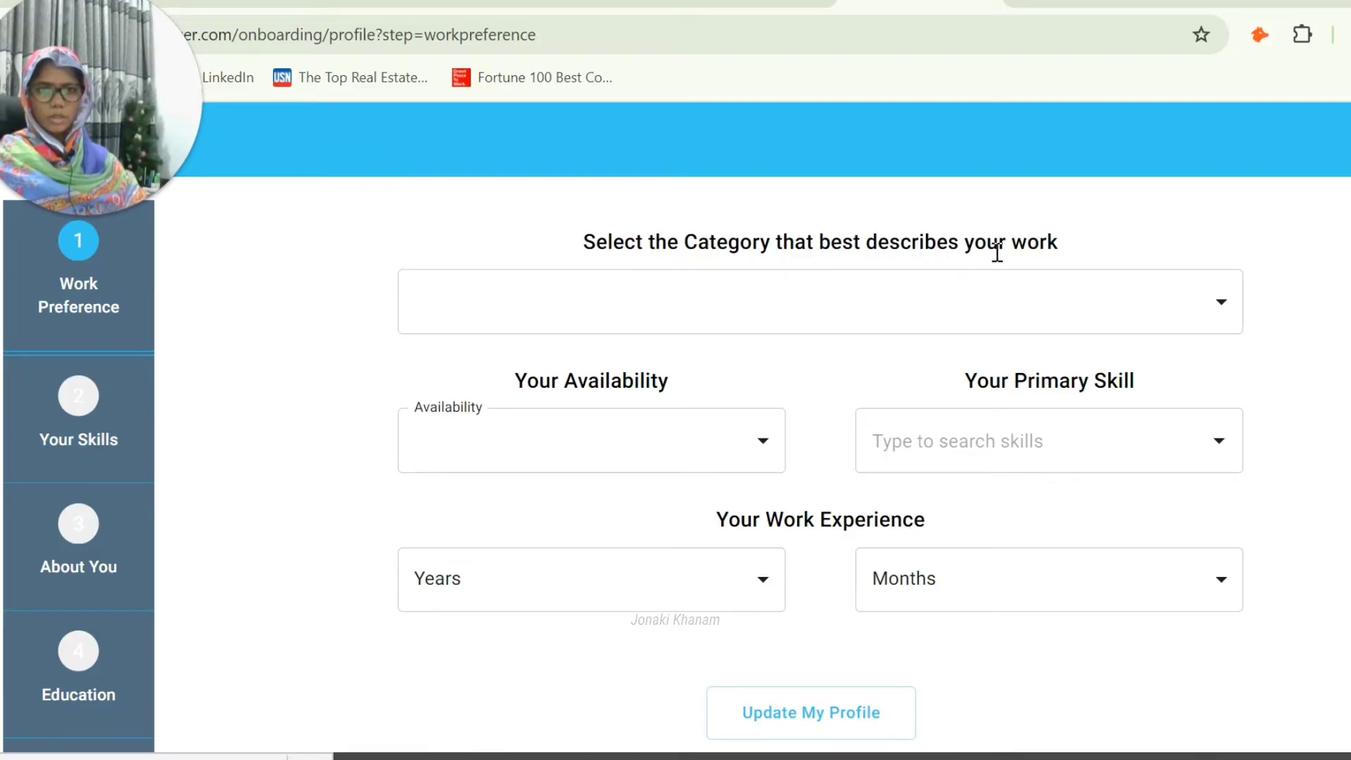
# - Review the available work categories and choose Video & Multimedia as the one that best describes the work
pyautogui.click(1007, 292)
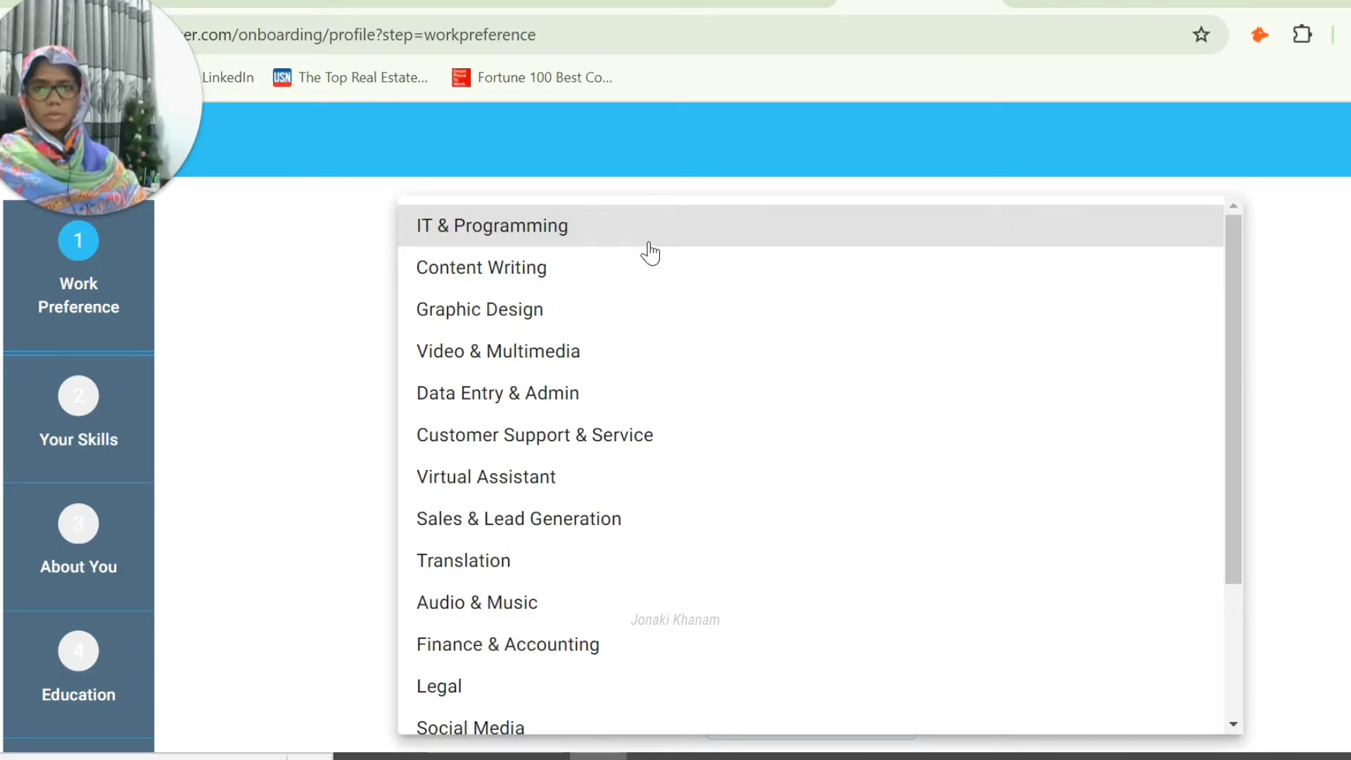
pyautogui.scroll(-2, 649, 252)
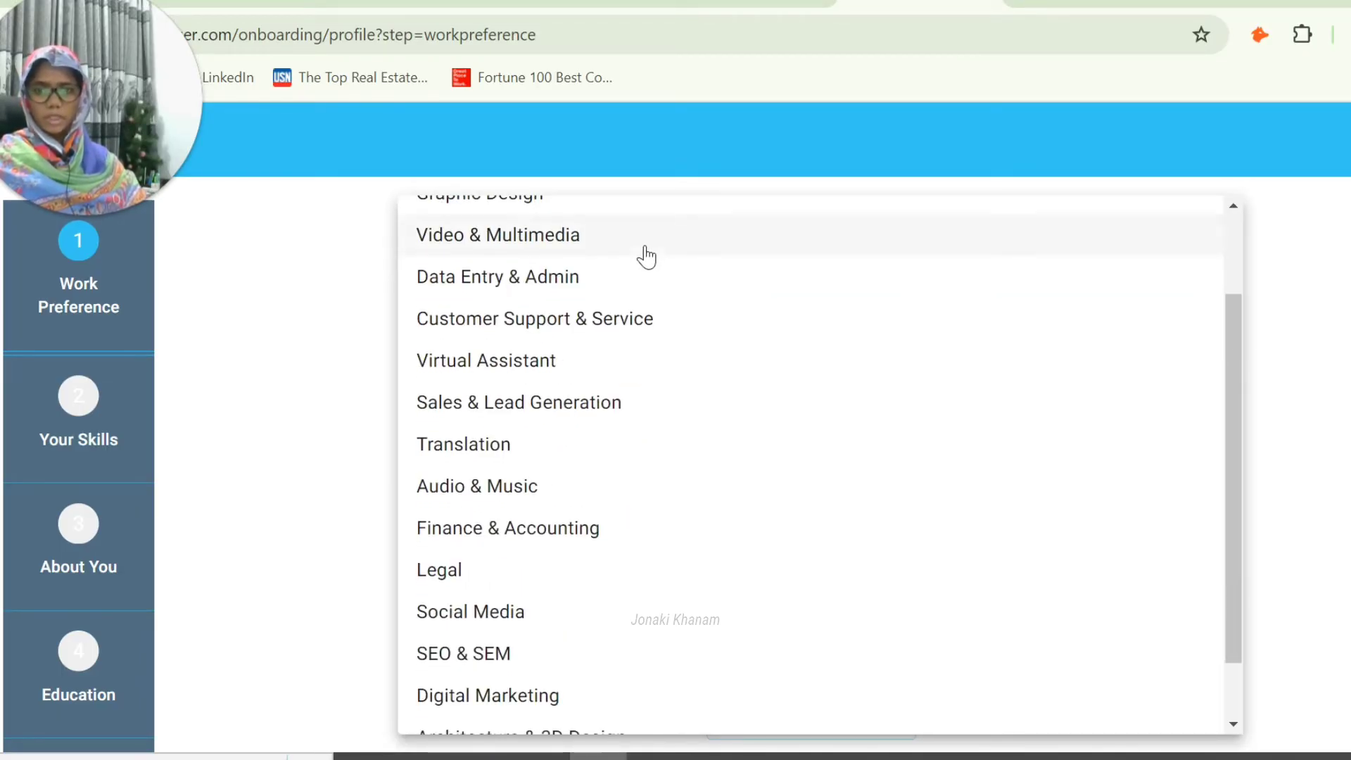
pyautogui.scroll(-1, 646, 256)
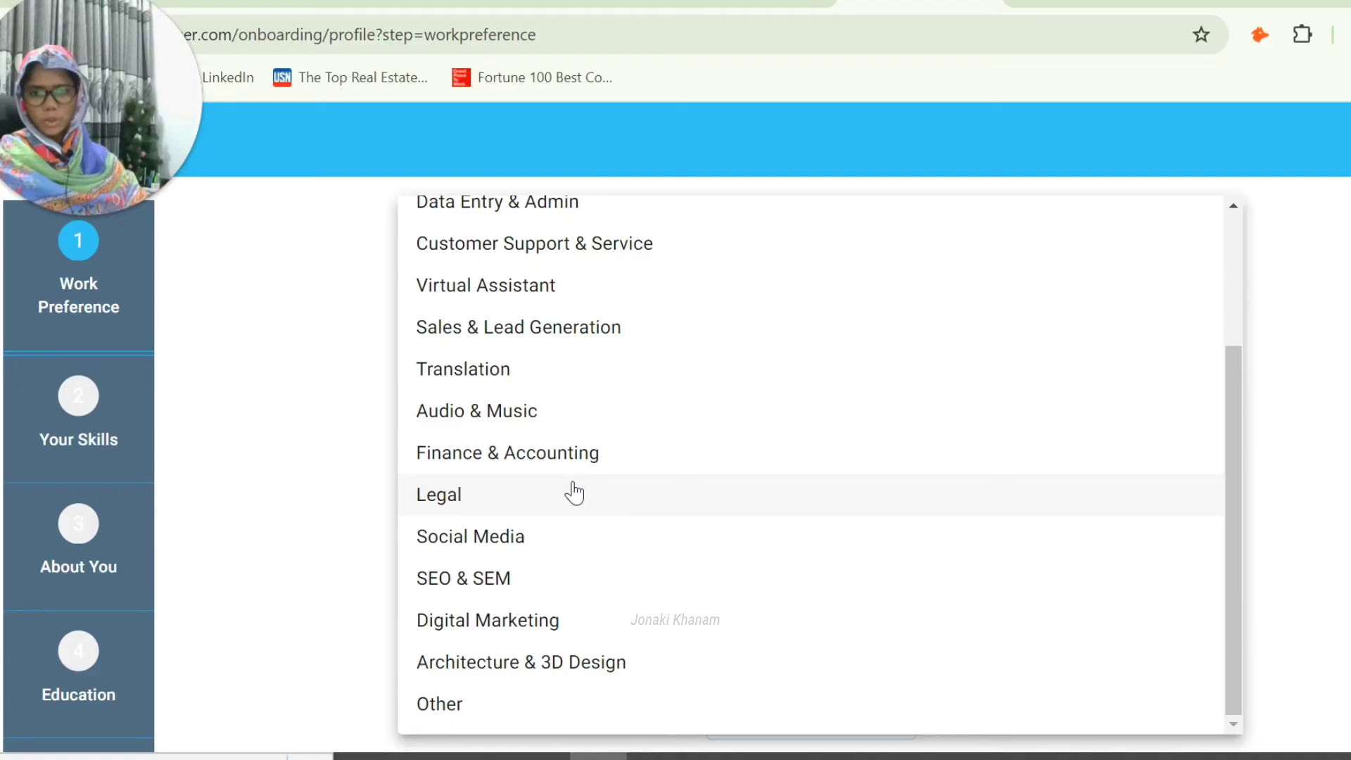
pyautogui.scroll(3, 567, 526)
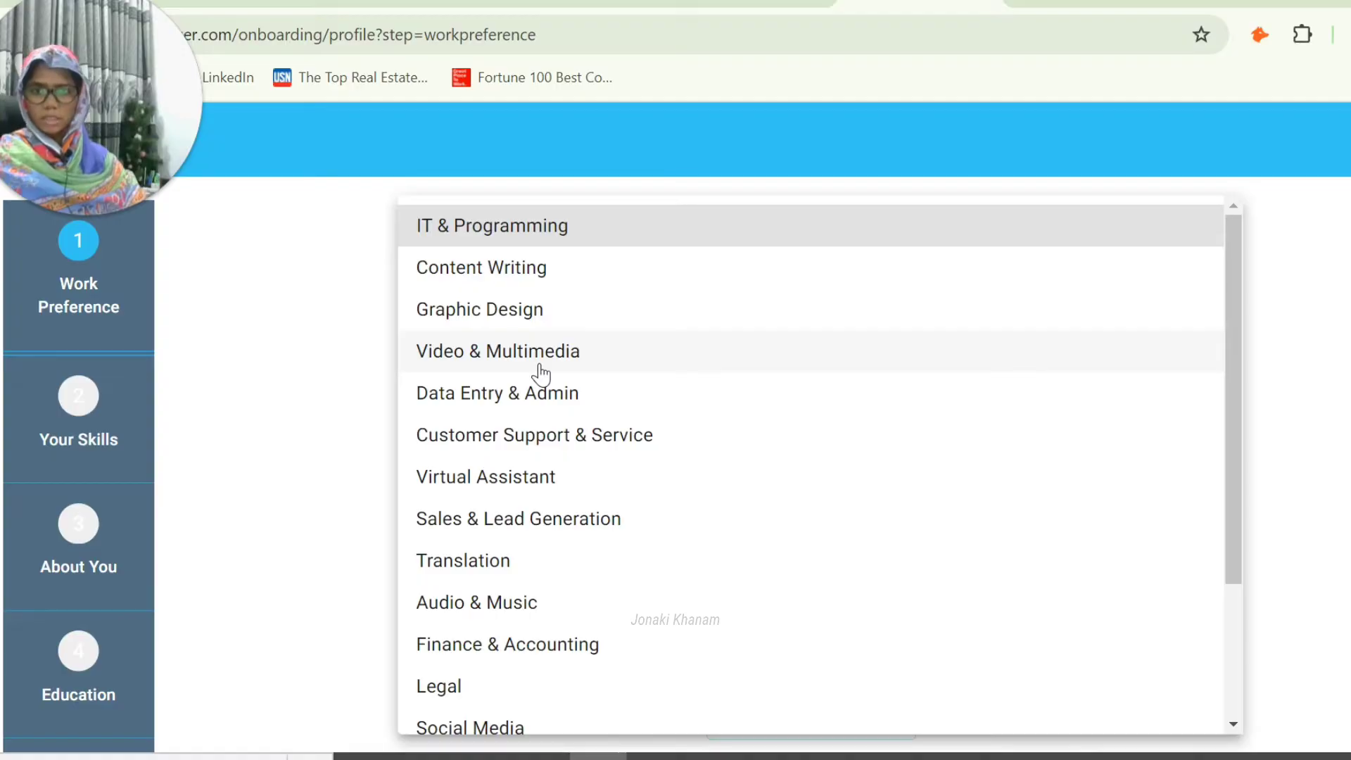
pyautogui.scroll(-3, 539, 430)
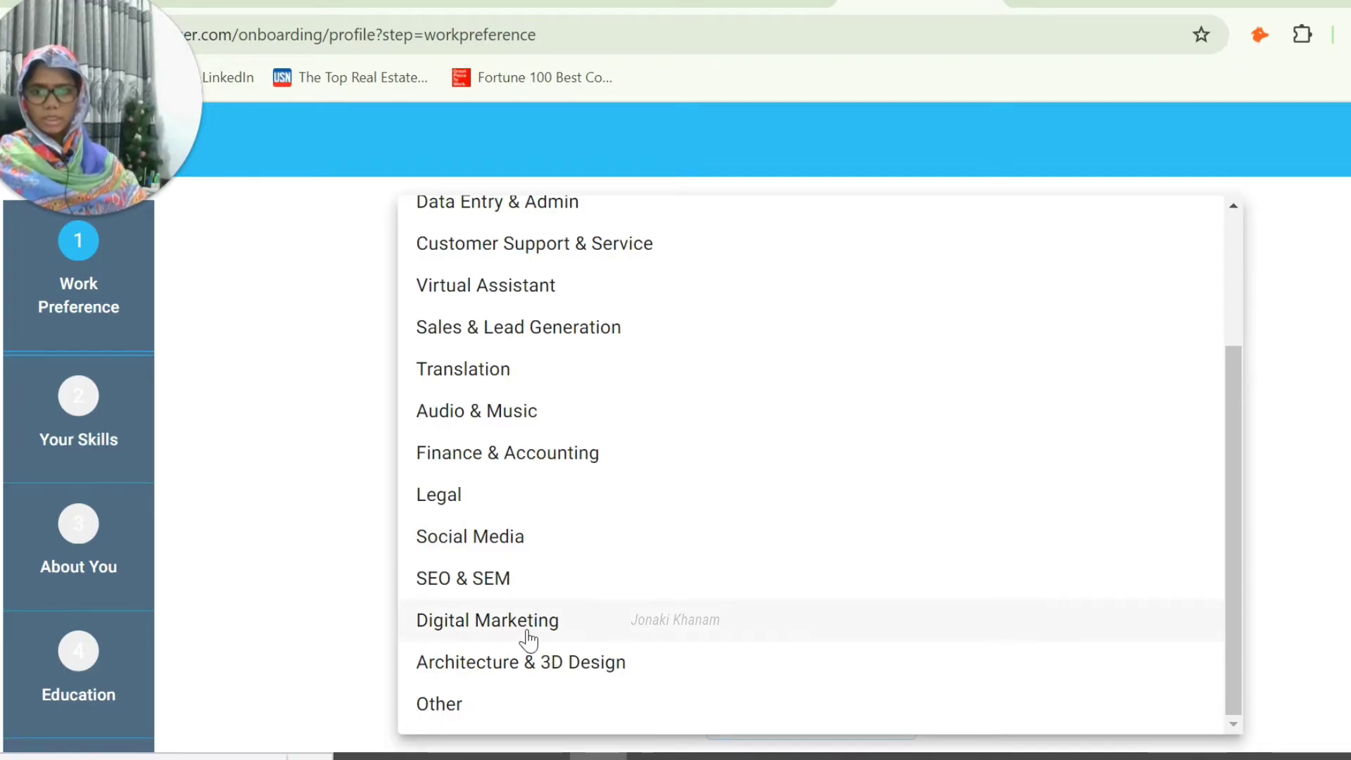
pyautogui.scroll(2, 484, 400)
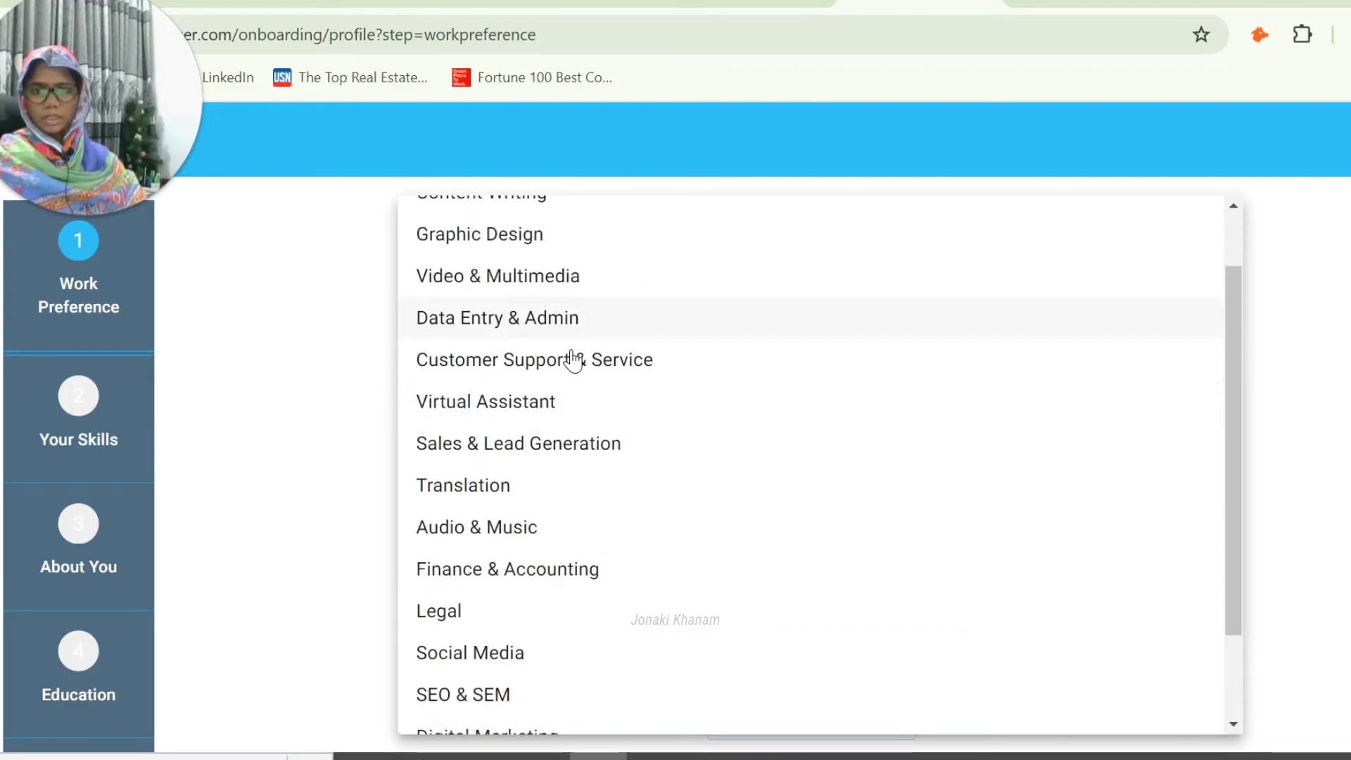
pyautogui.scroll(1, 532, 422)
pyautogui.click(542, 371)
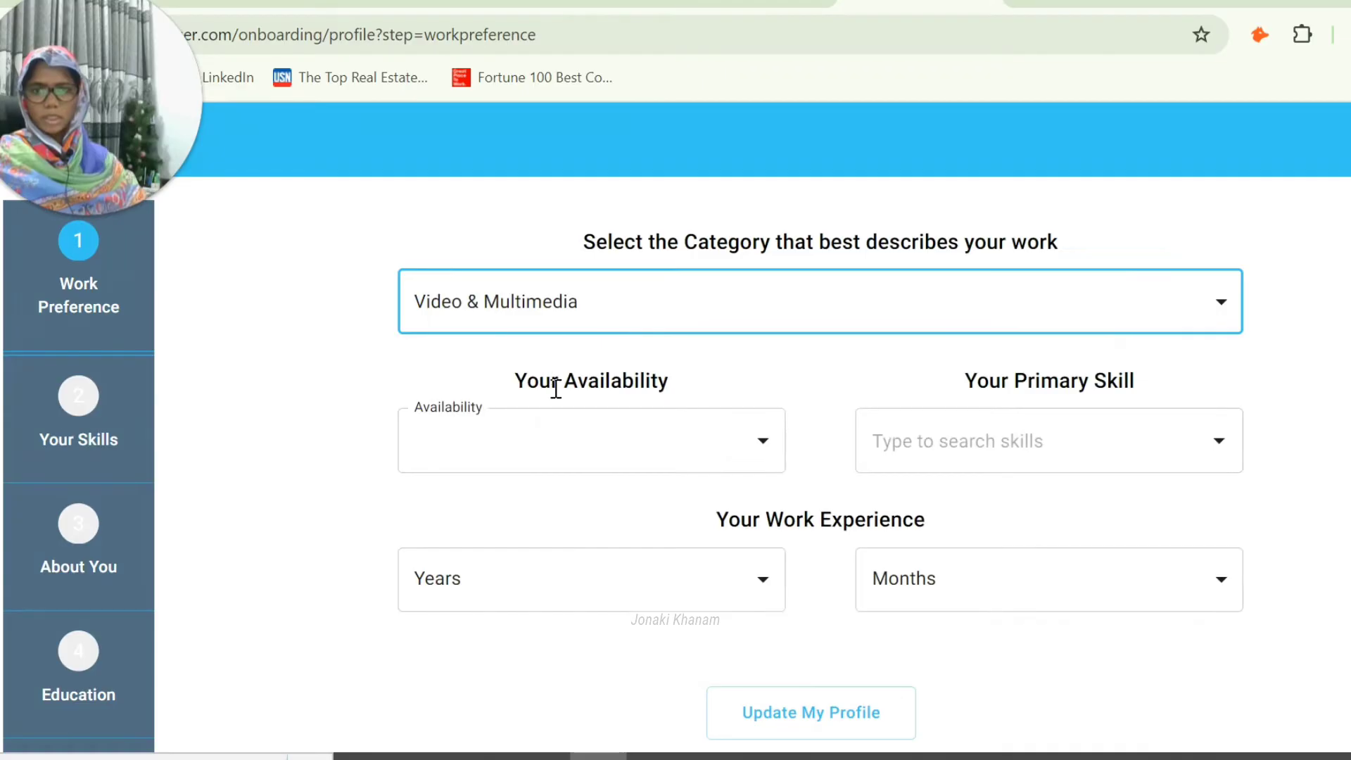
# - Set the availability to Full-time : 30+ hrs/week and the primary skill to Video Editing
pyautogui.click(508, 442)
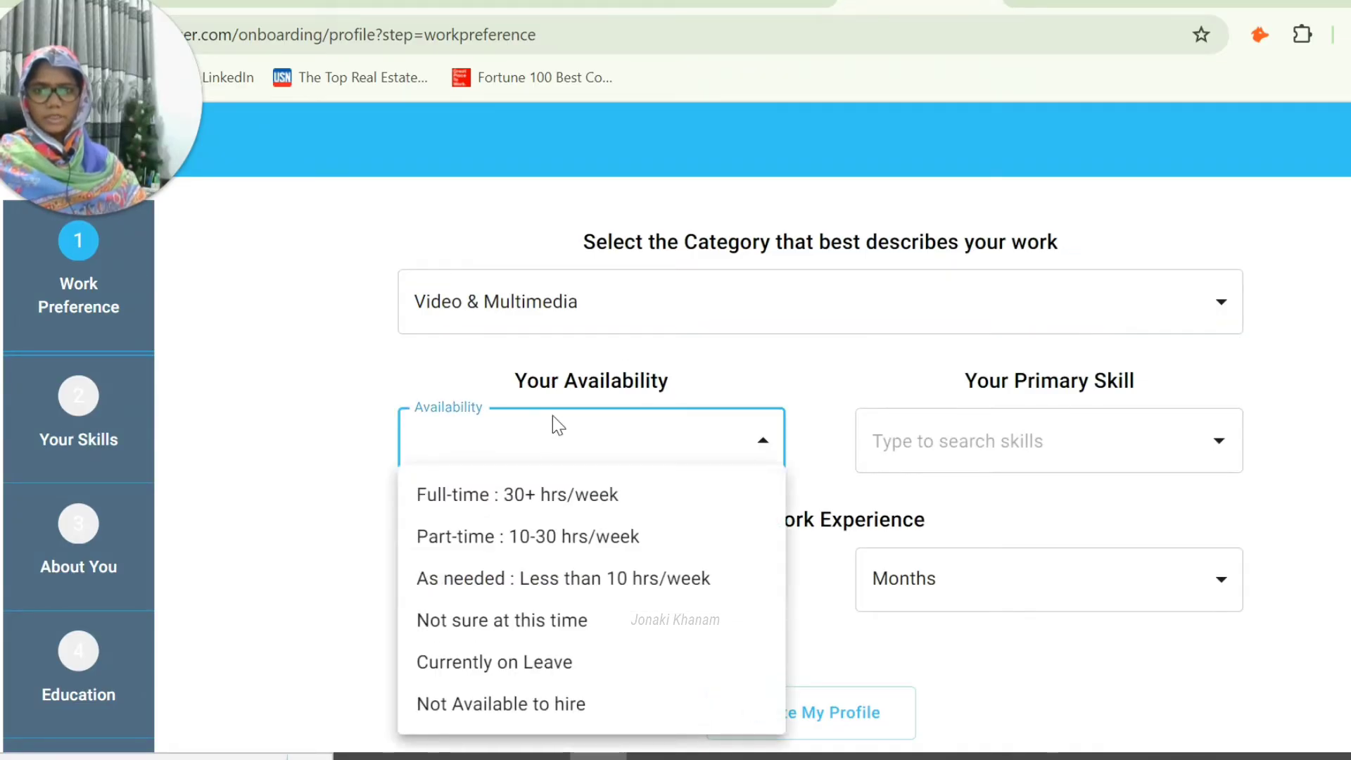
pyautogui.click(597, 502)
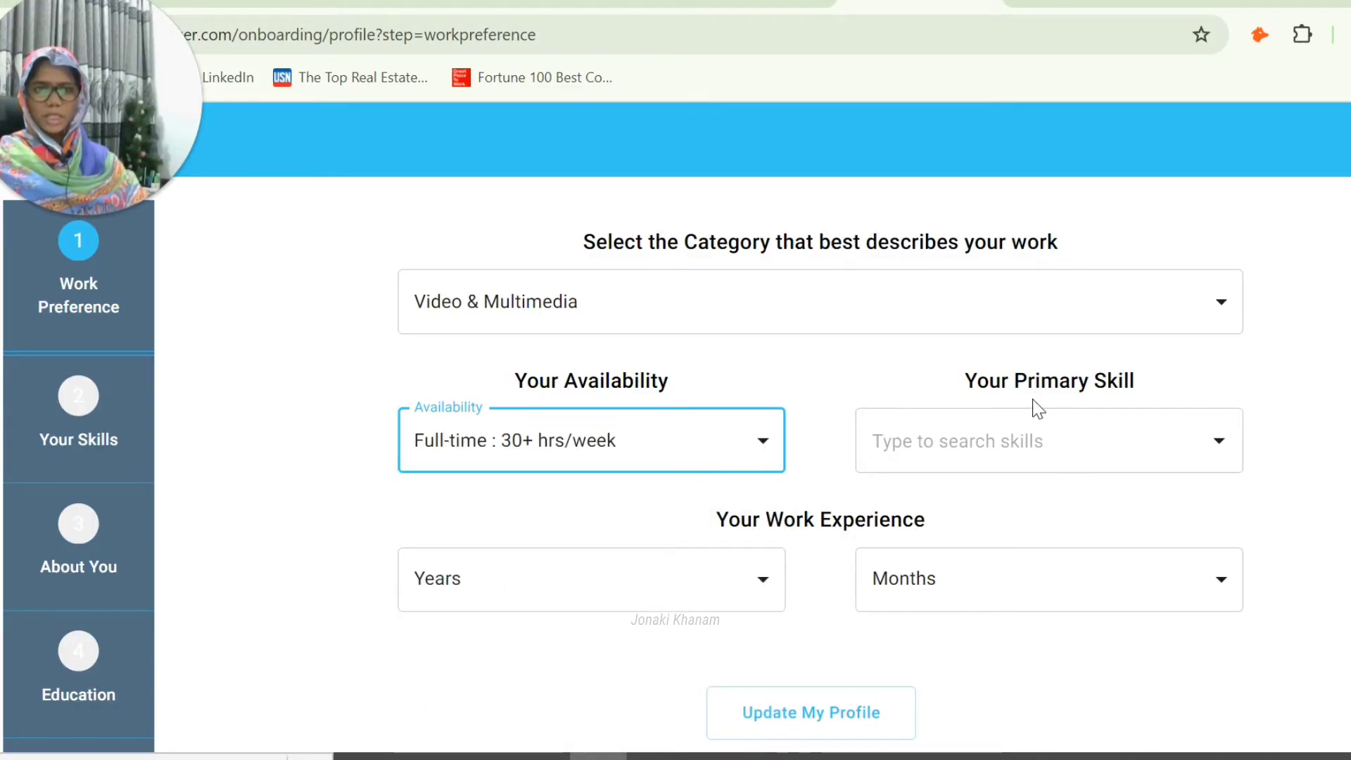
pyautogui.click(975, 448)
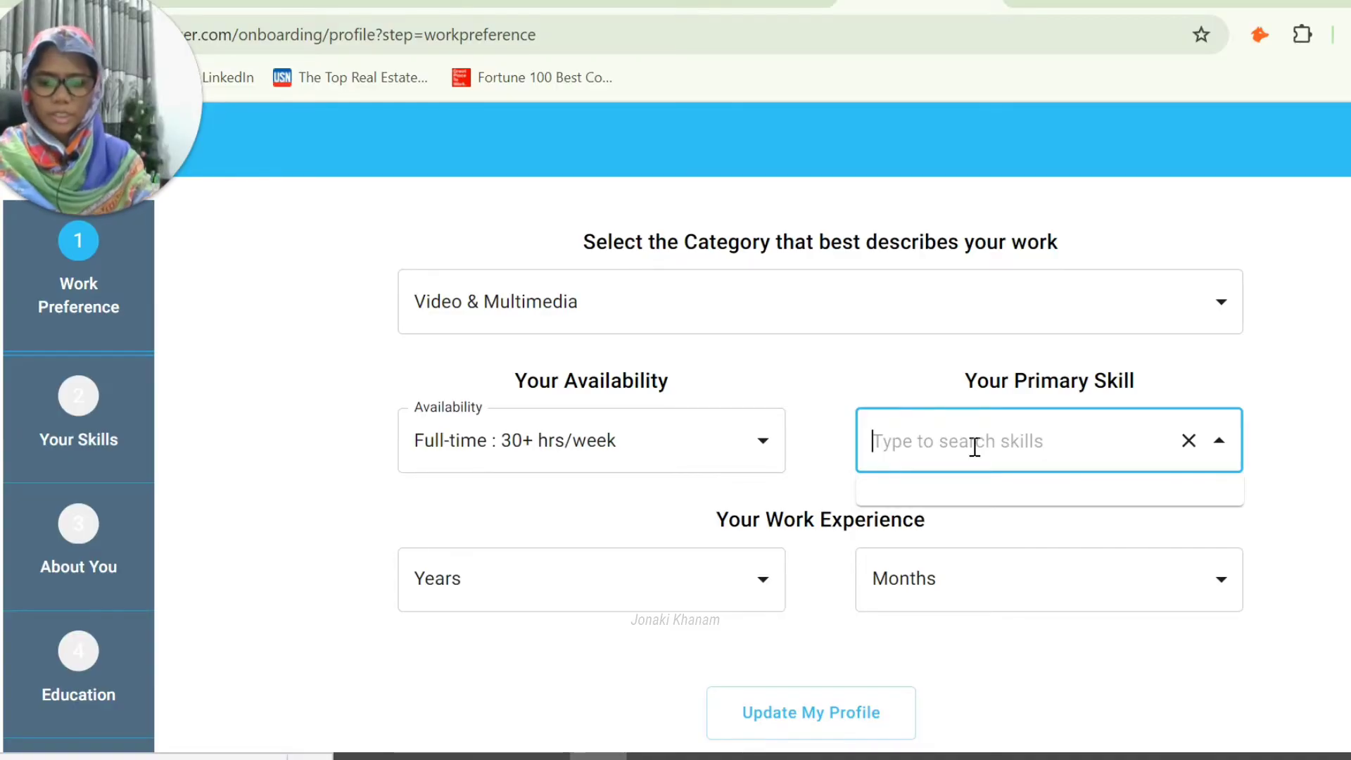
pyautogui.write('Video e')
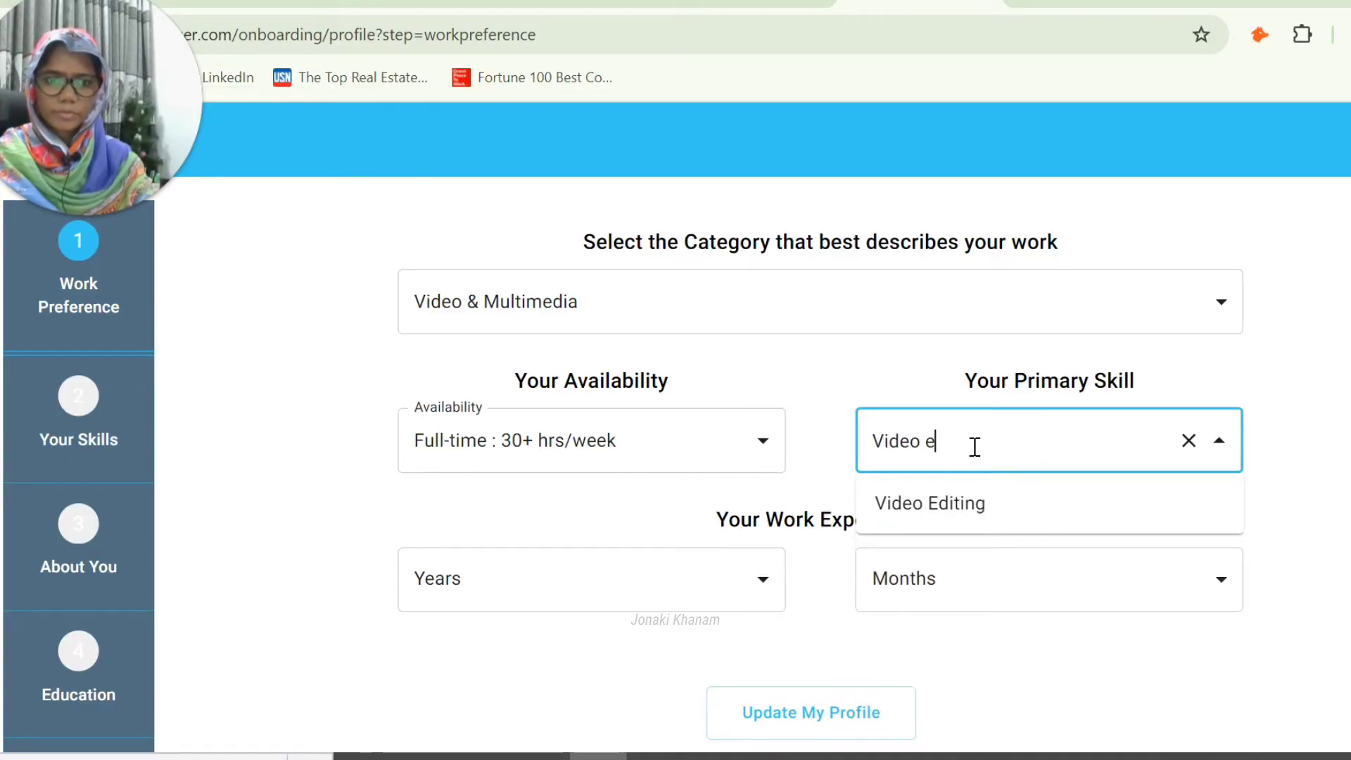
pyautogui.click(964, 502)
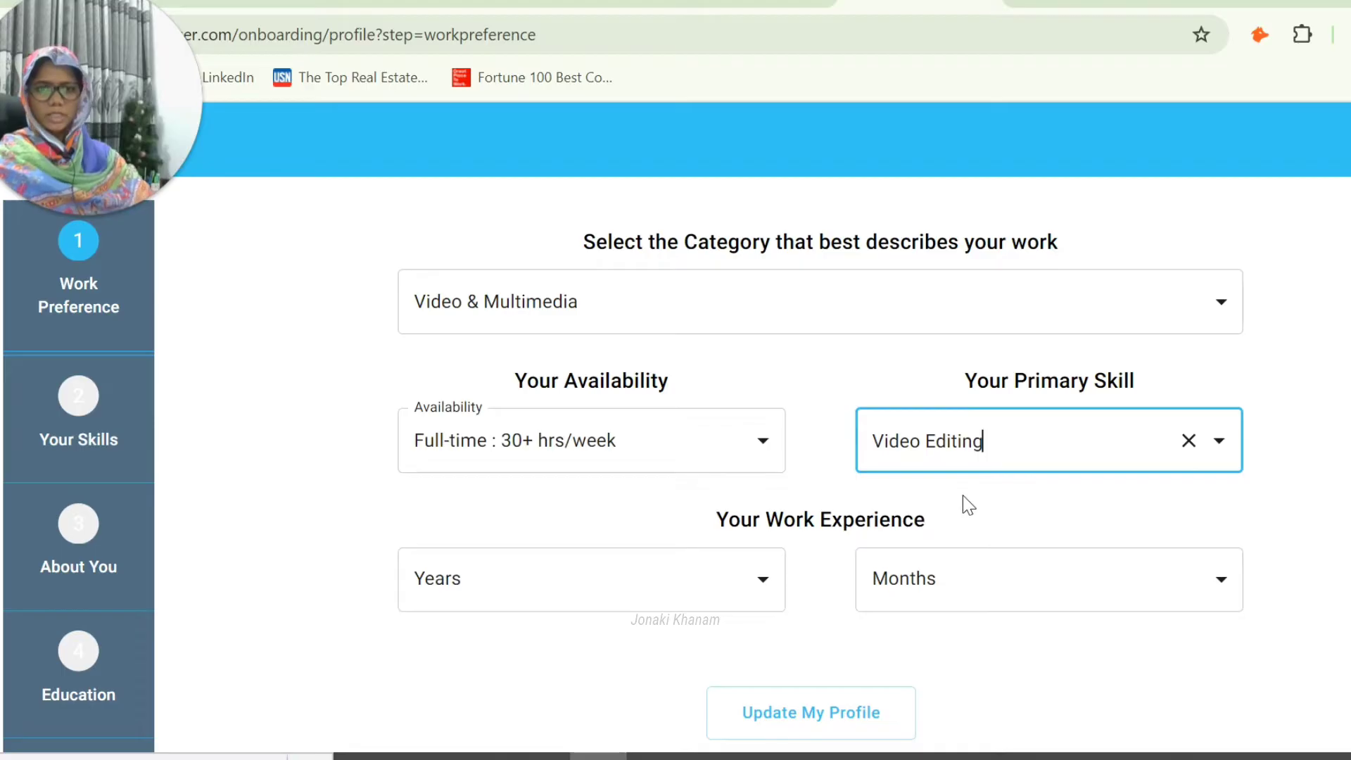
# - Set the work experience to 1 year and 6 months and save the work preferences to the profile
pyautogui.click(599, 581)
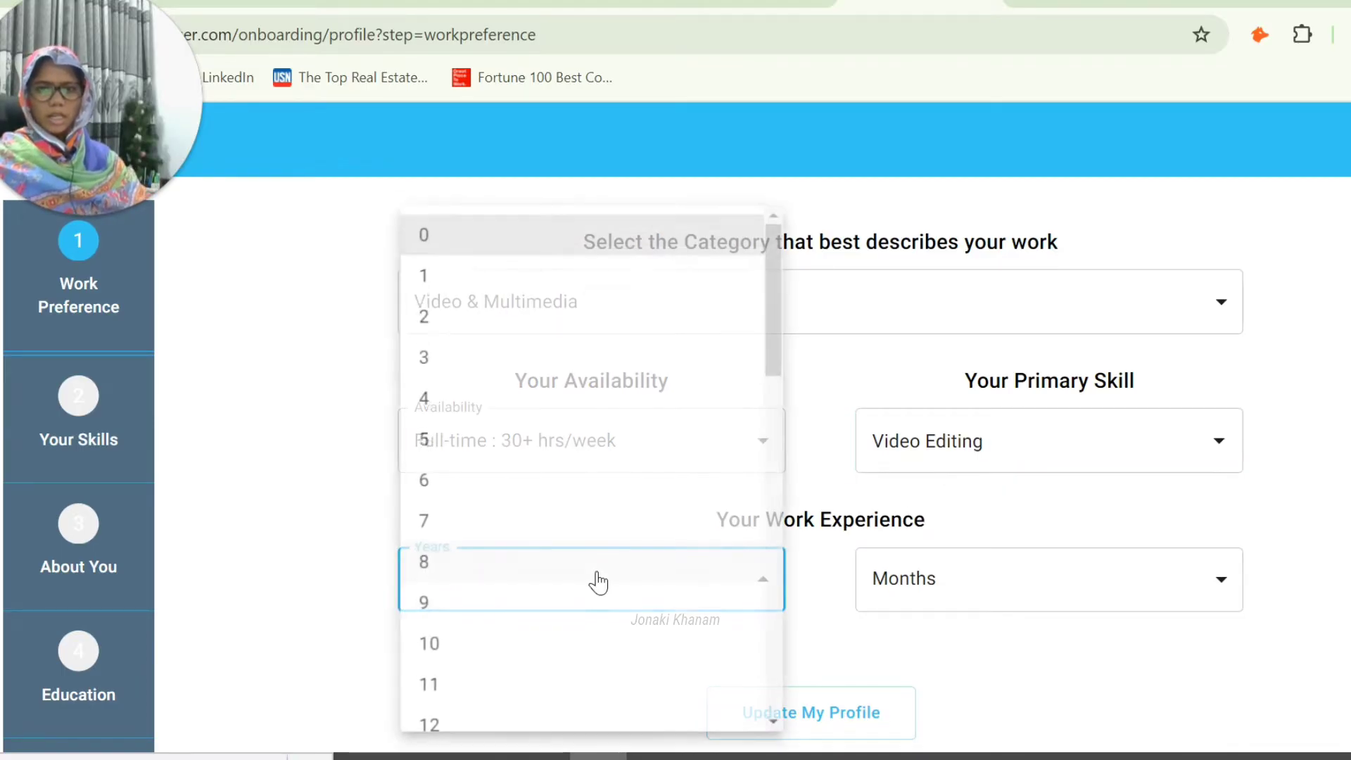
pyautogui.click(441, 284)
pyautogui.click(913, 581)
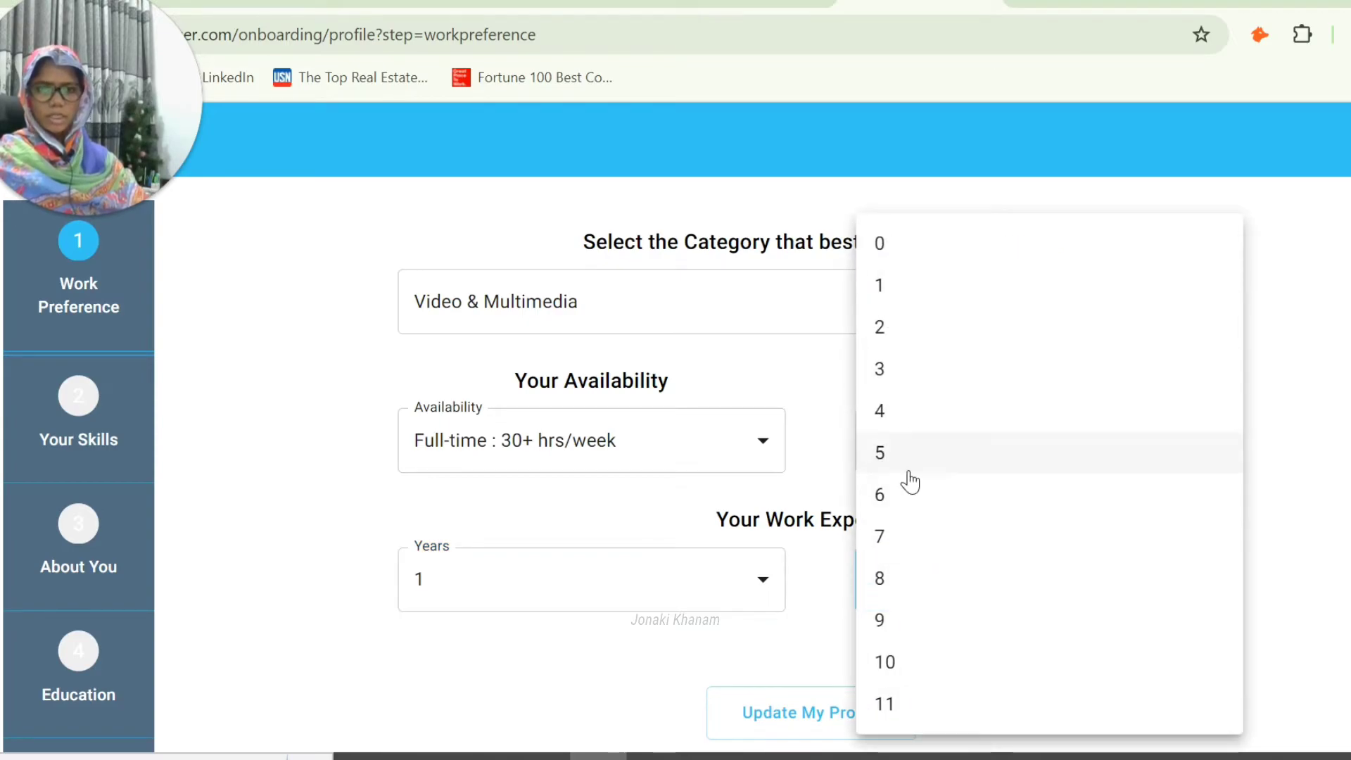
pyautogui.click(902, 498)
pyautogui.click(874, 525)
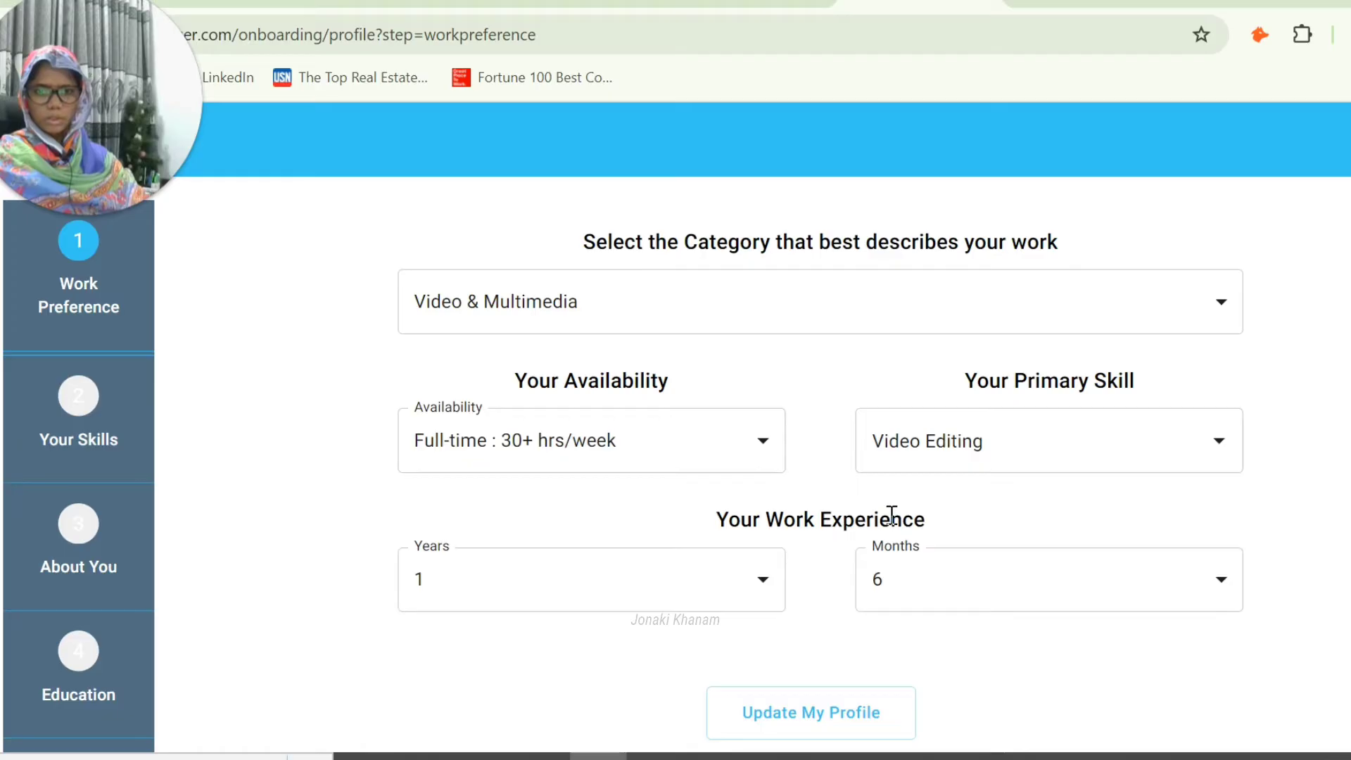
pyautogui.click(843, 725)
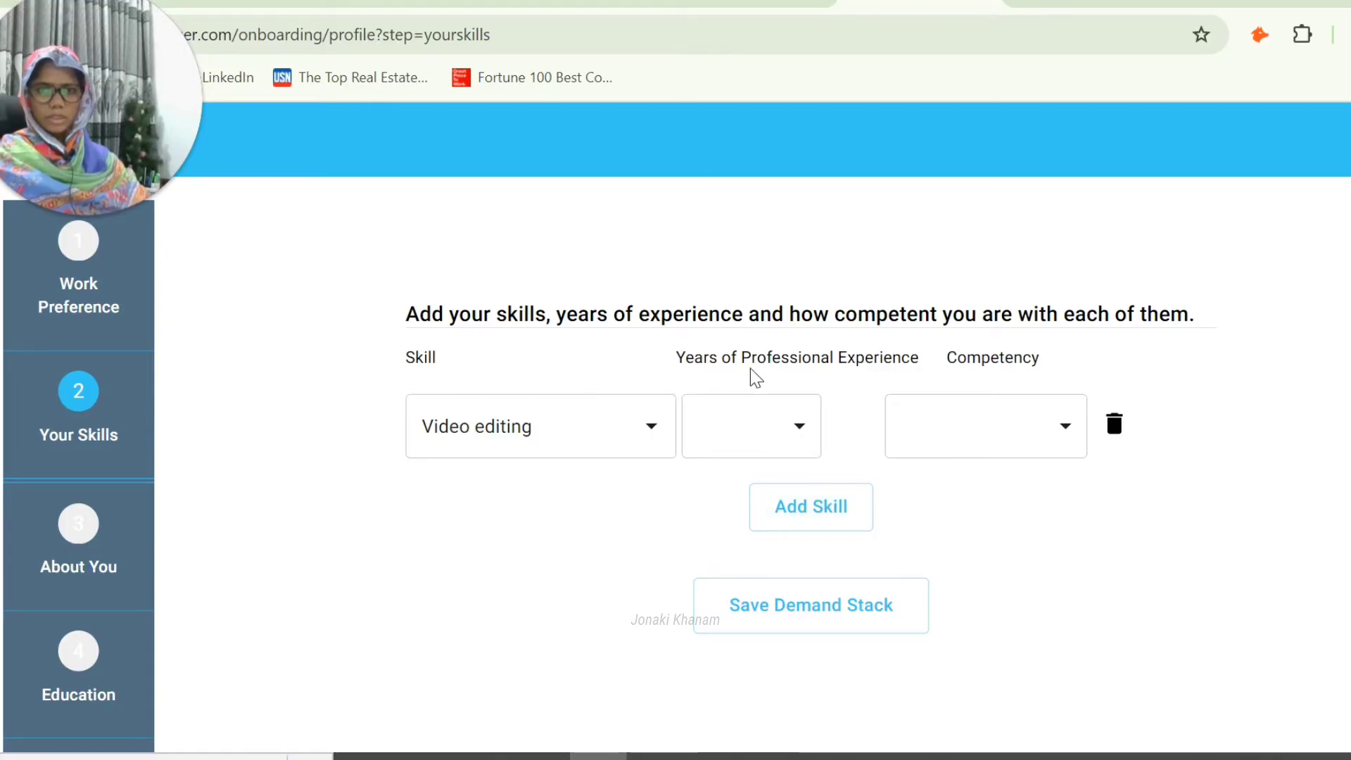
# - Set the Video editing skill to 1 year of professional experience with Expert competency
pyautogui.click(767, 450)
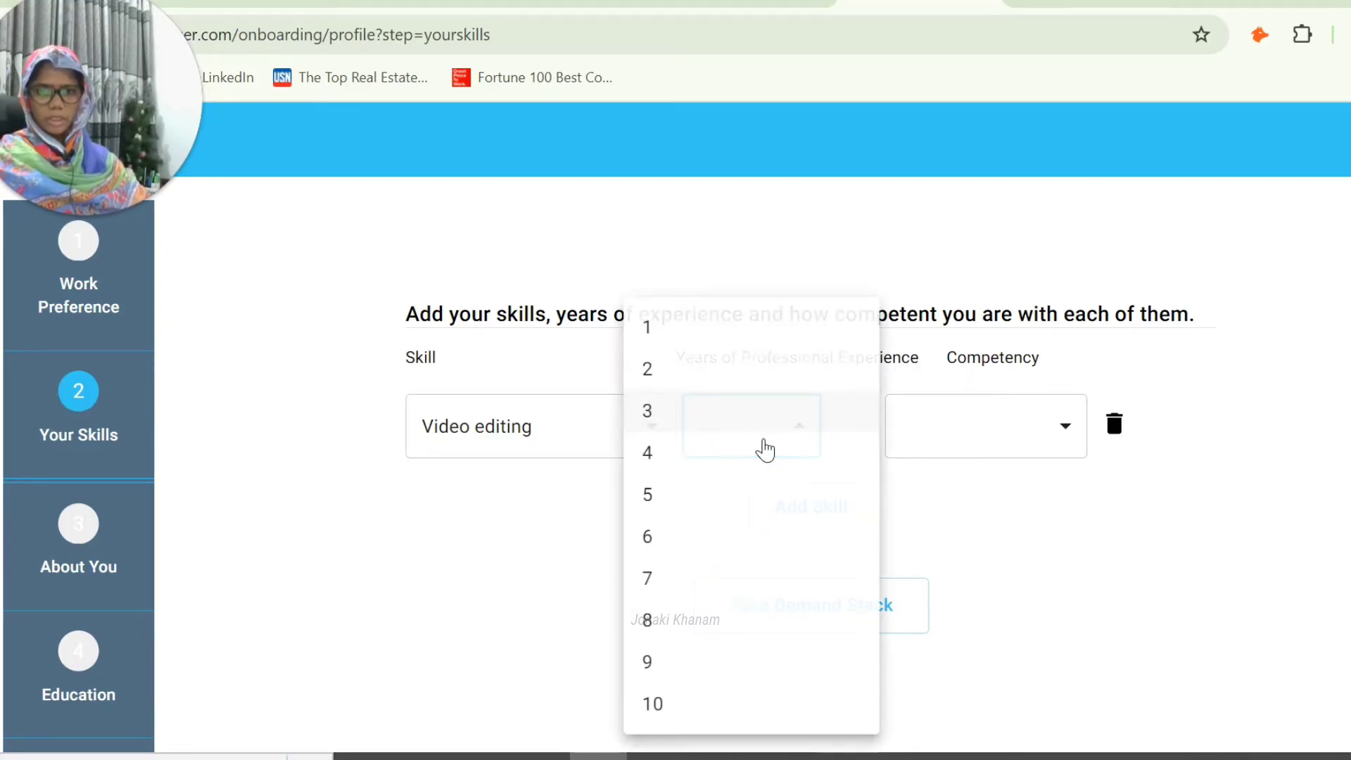
pyautogui.click(699, 360)
pyautogui.click(985, 426)
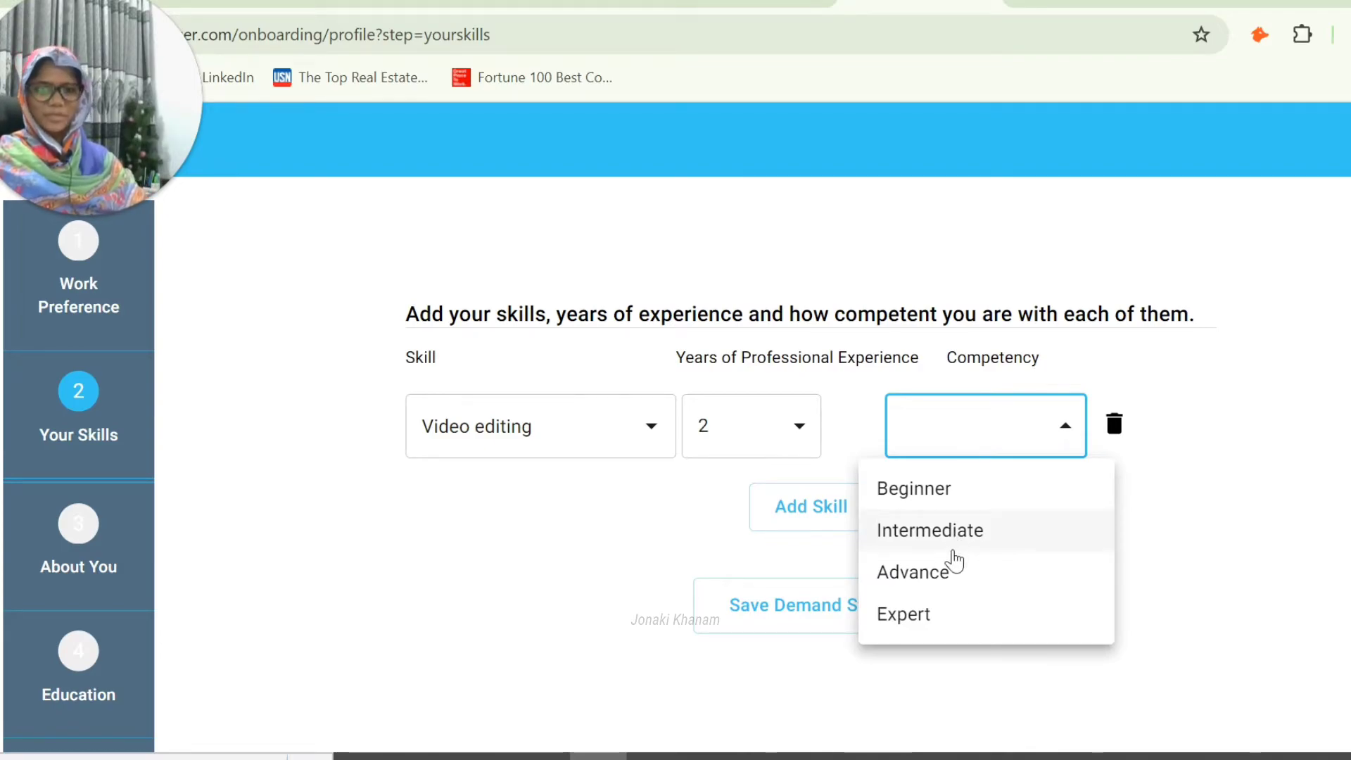
pyautogui.click(927, 631)
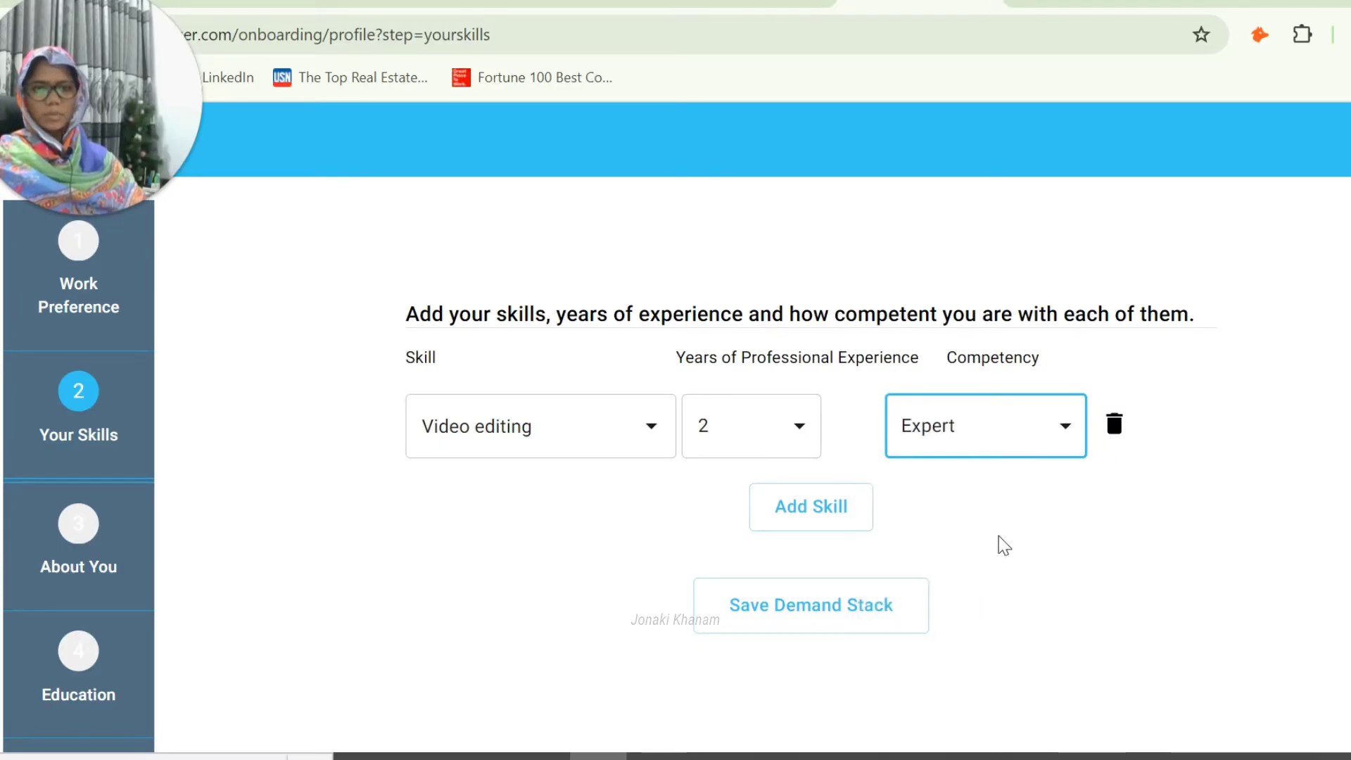
pyautogui.click(741, 454)
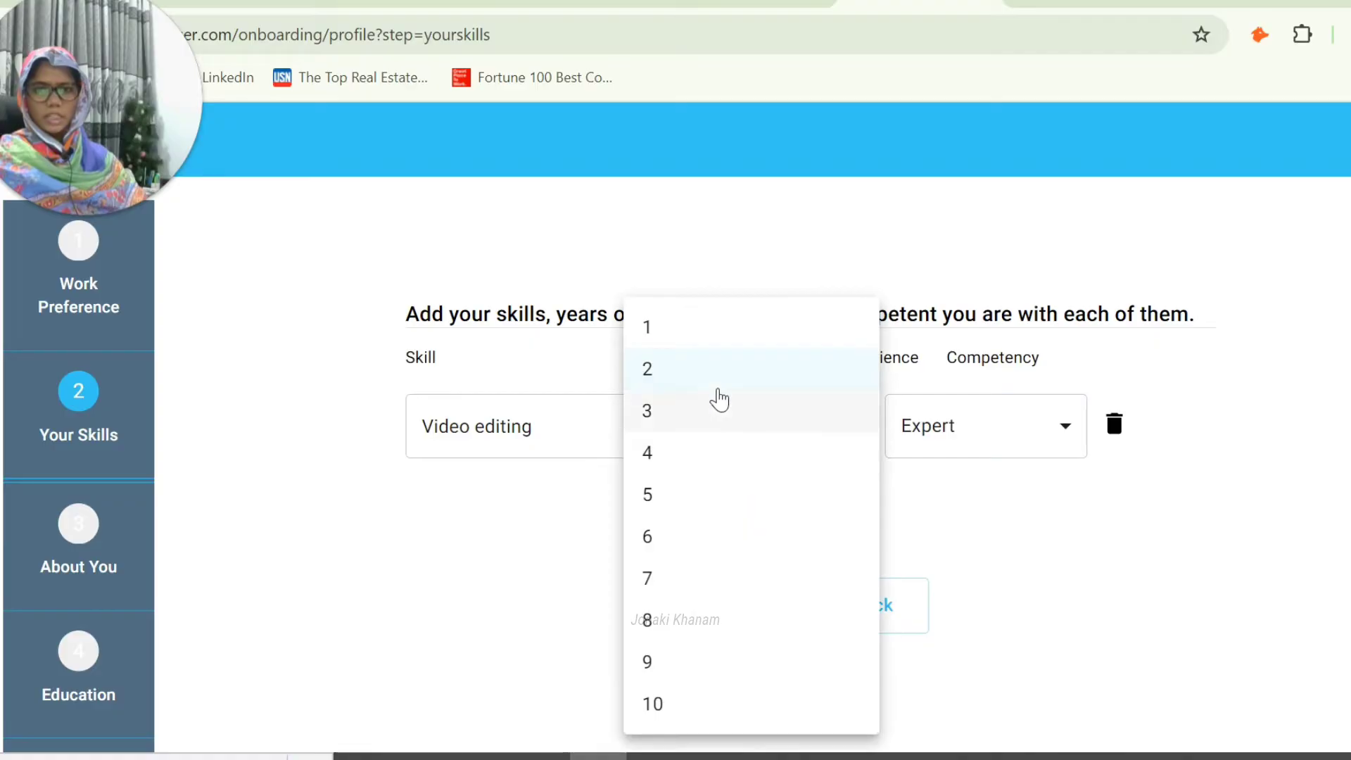
pyautogui.click(677, 329)
pyautogui.click(697, 533)
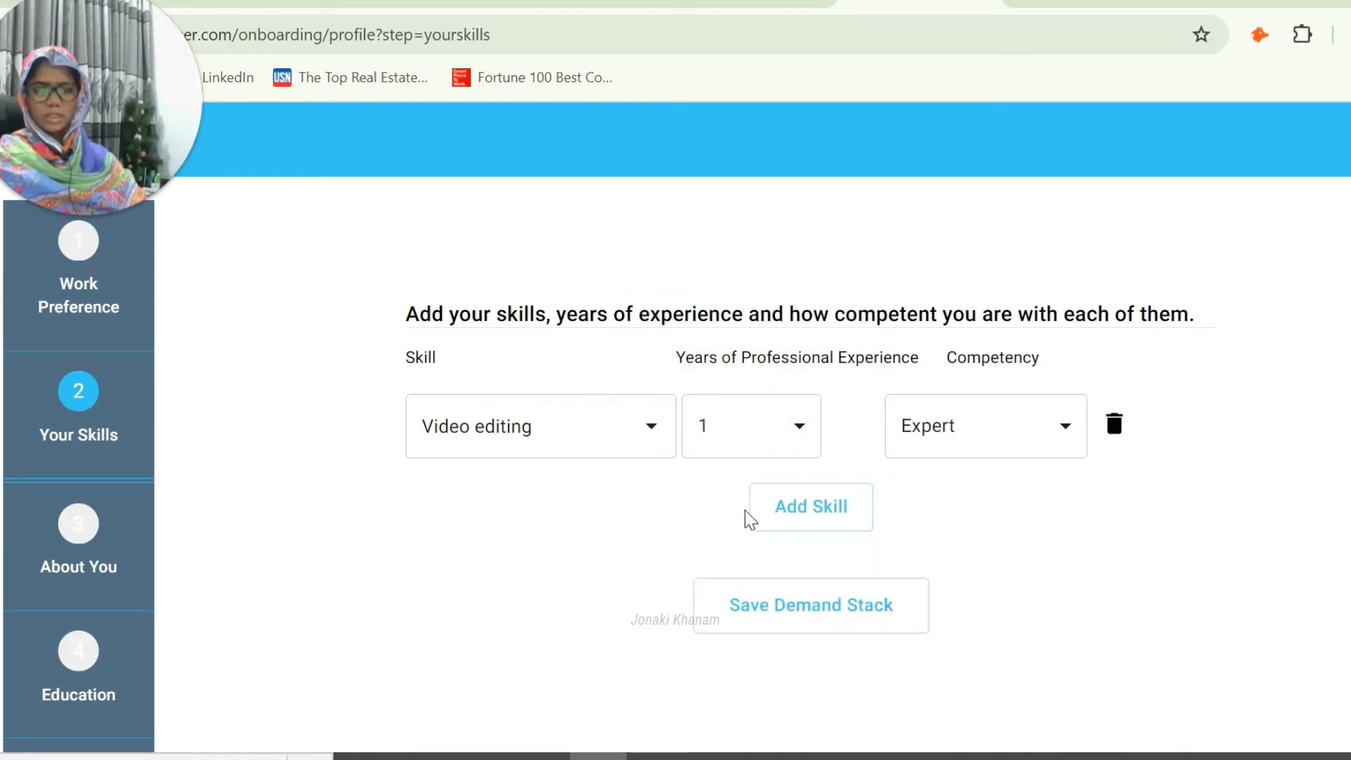
# - Add Animation as a second skill with 1 year of professional experience and Expert competency
pyautogui.click(828, 507)
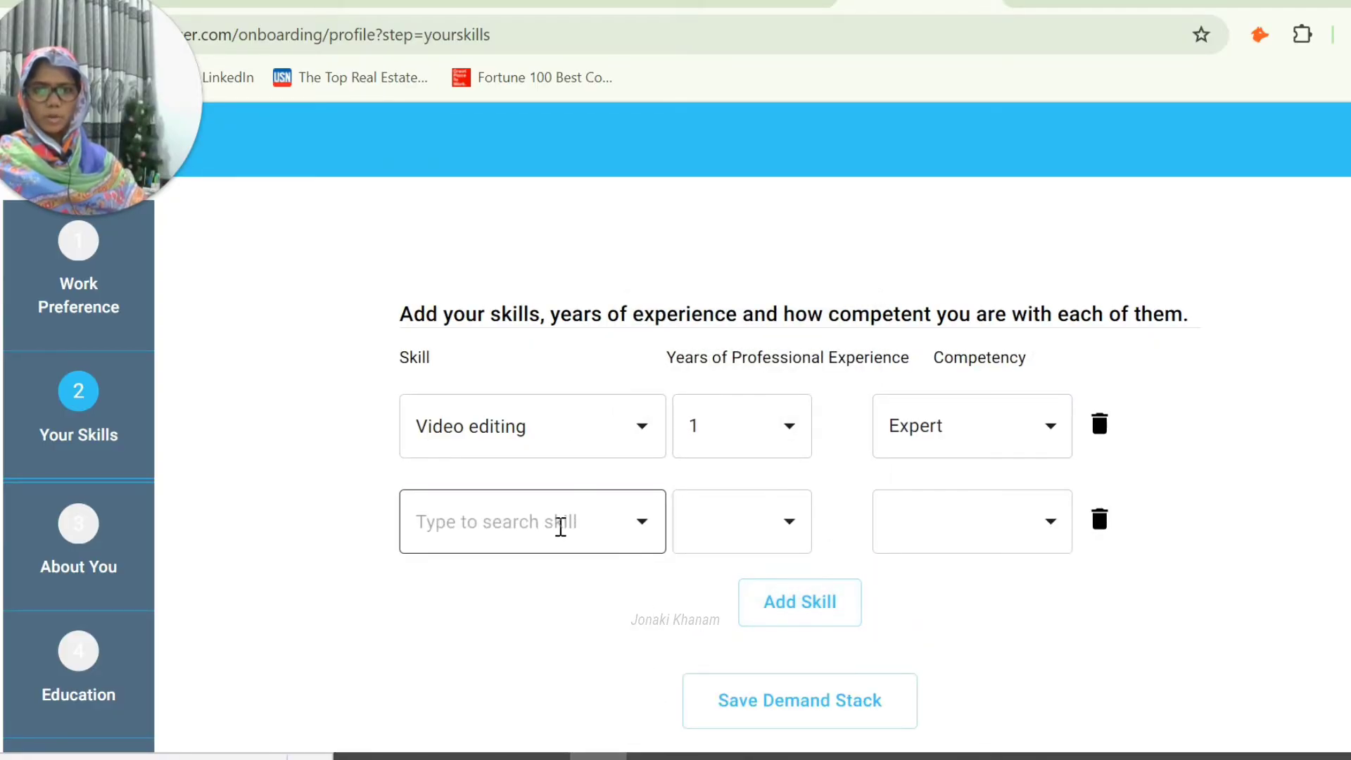
pyautogui.click(558, 524)
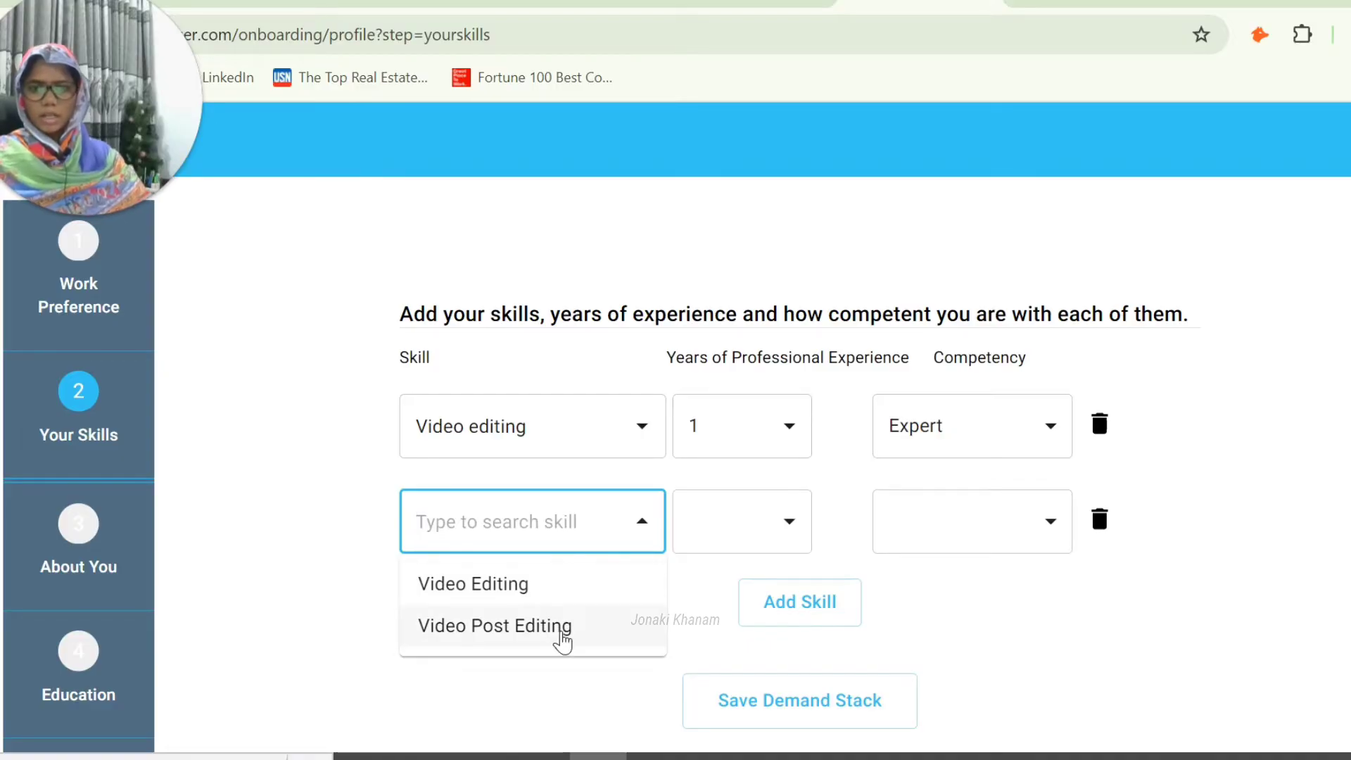
pyautogui.write('Anima')
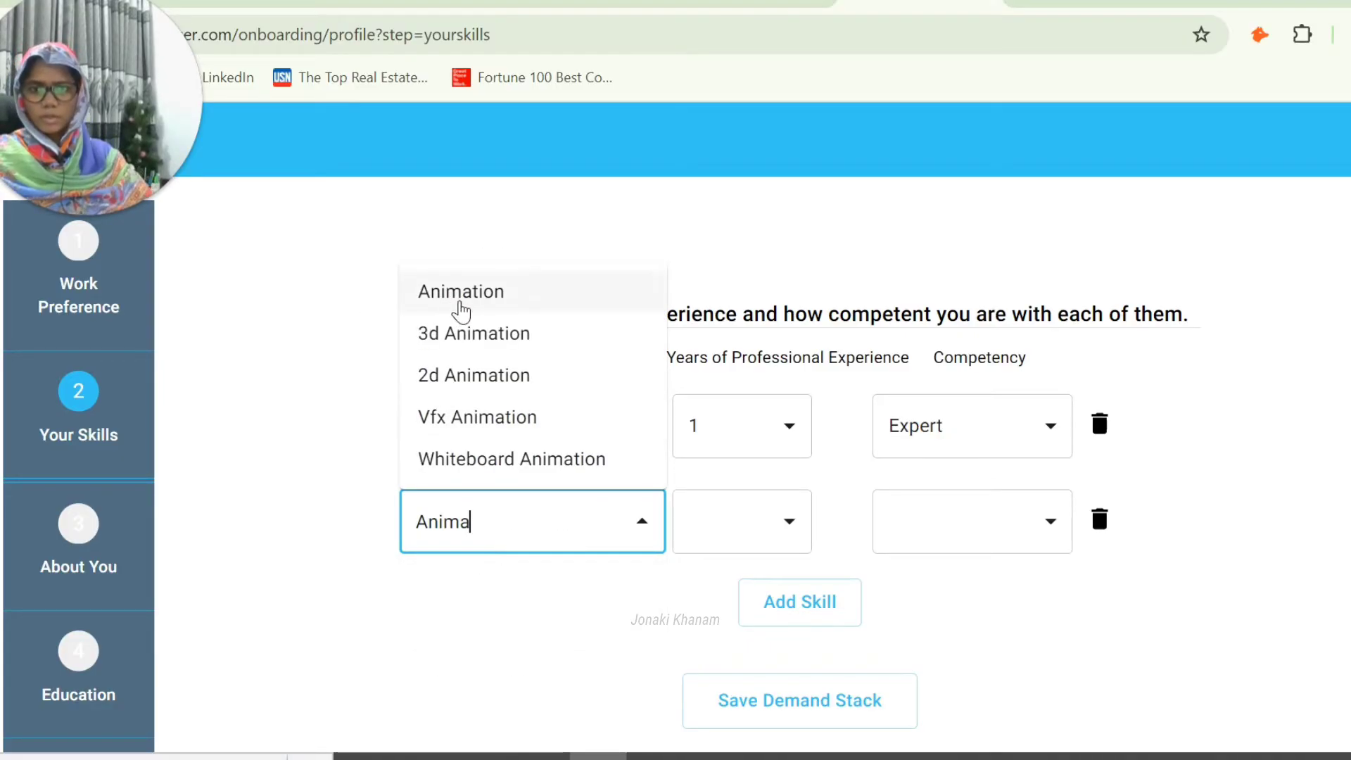
pyautogui.click(461, 309)
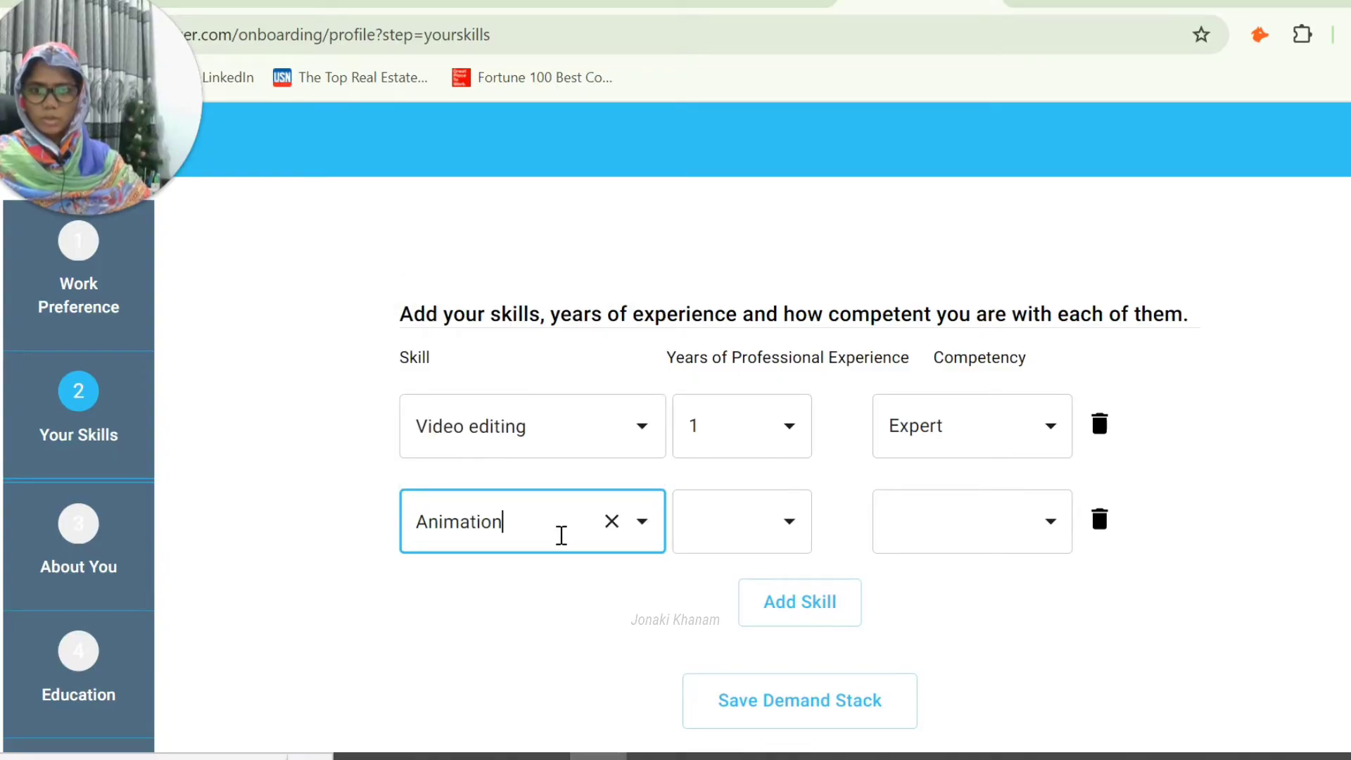
pyautogui.click(760, 542)
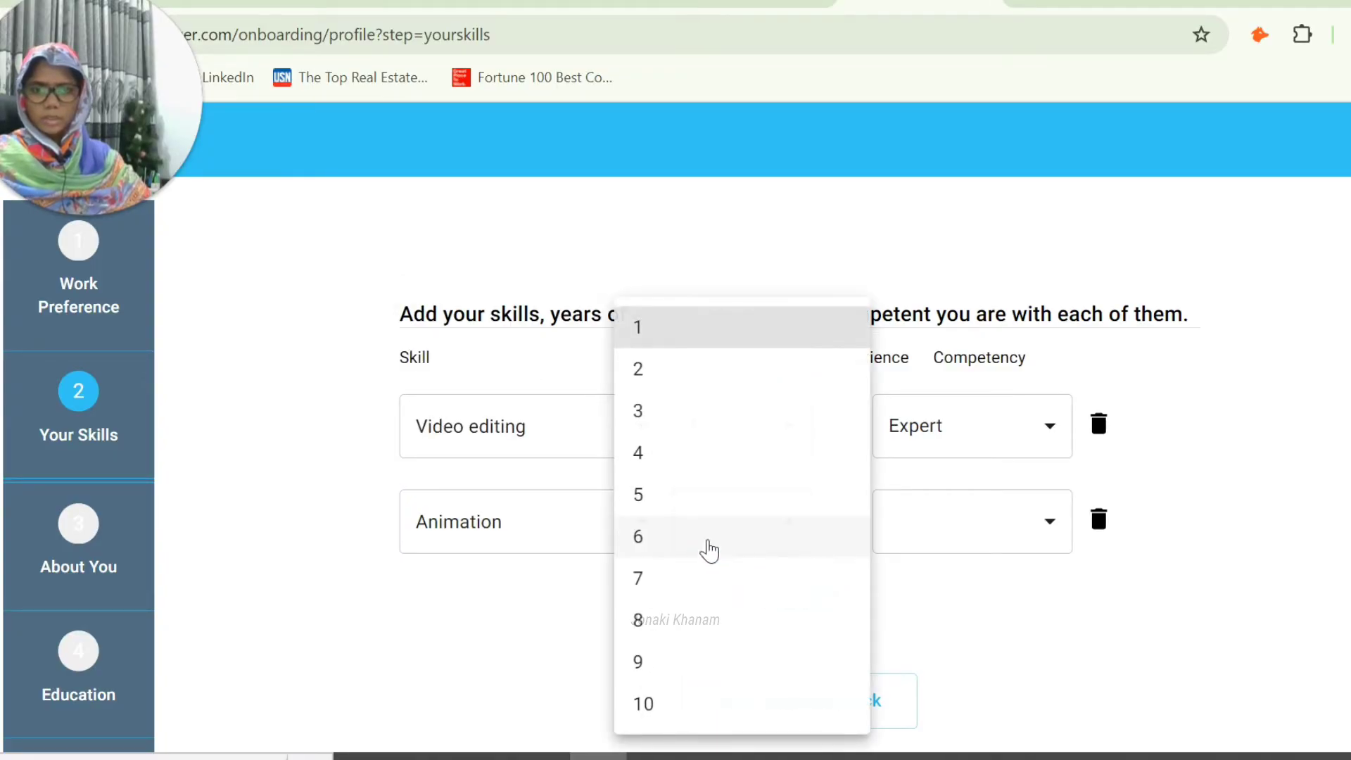
pyautogui.click(652, 344)
pyautogui.click(951, 541)
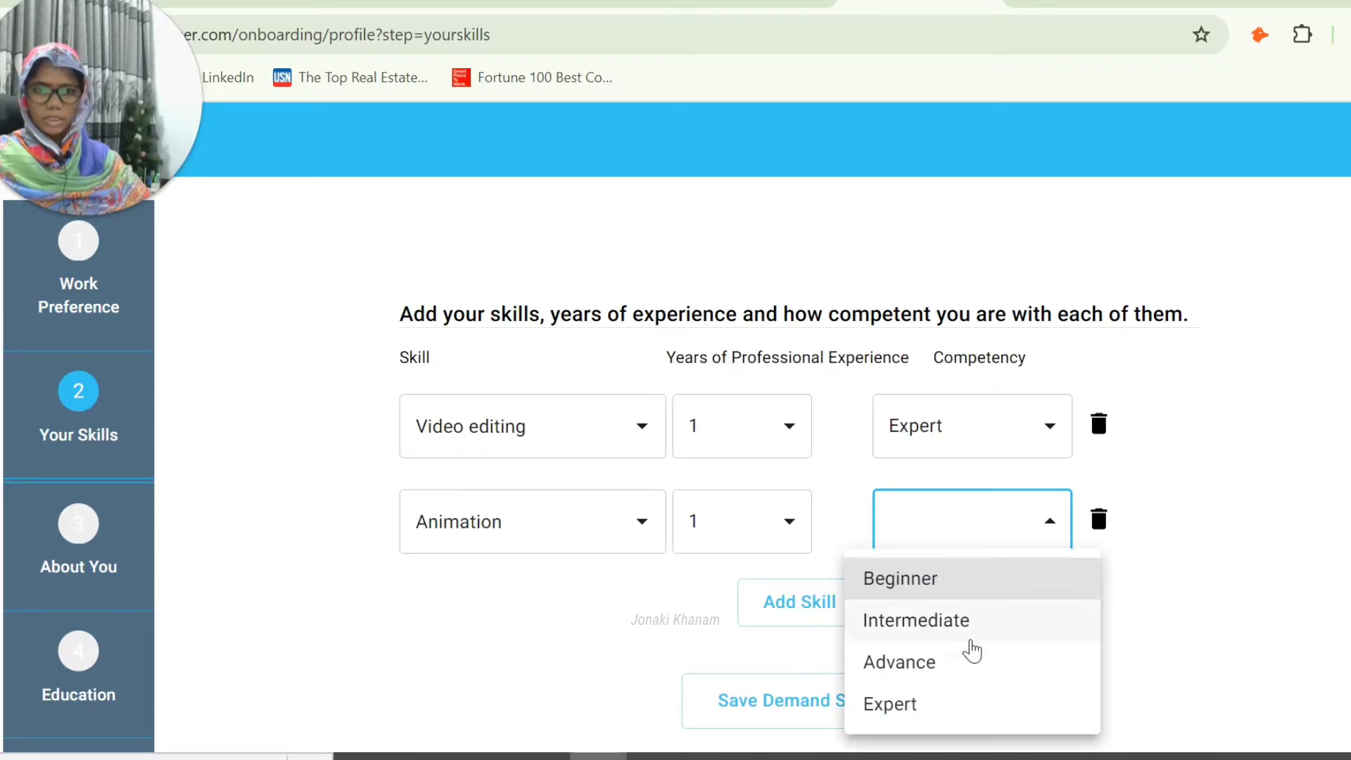
pyautogui.click(927, 703)
# - Add Motion Graphics as the third skill with 1 year of professional experience and Expert competency
pyautogui.click(581, 612)
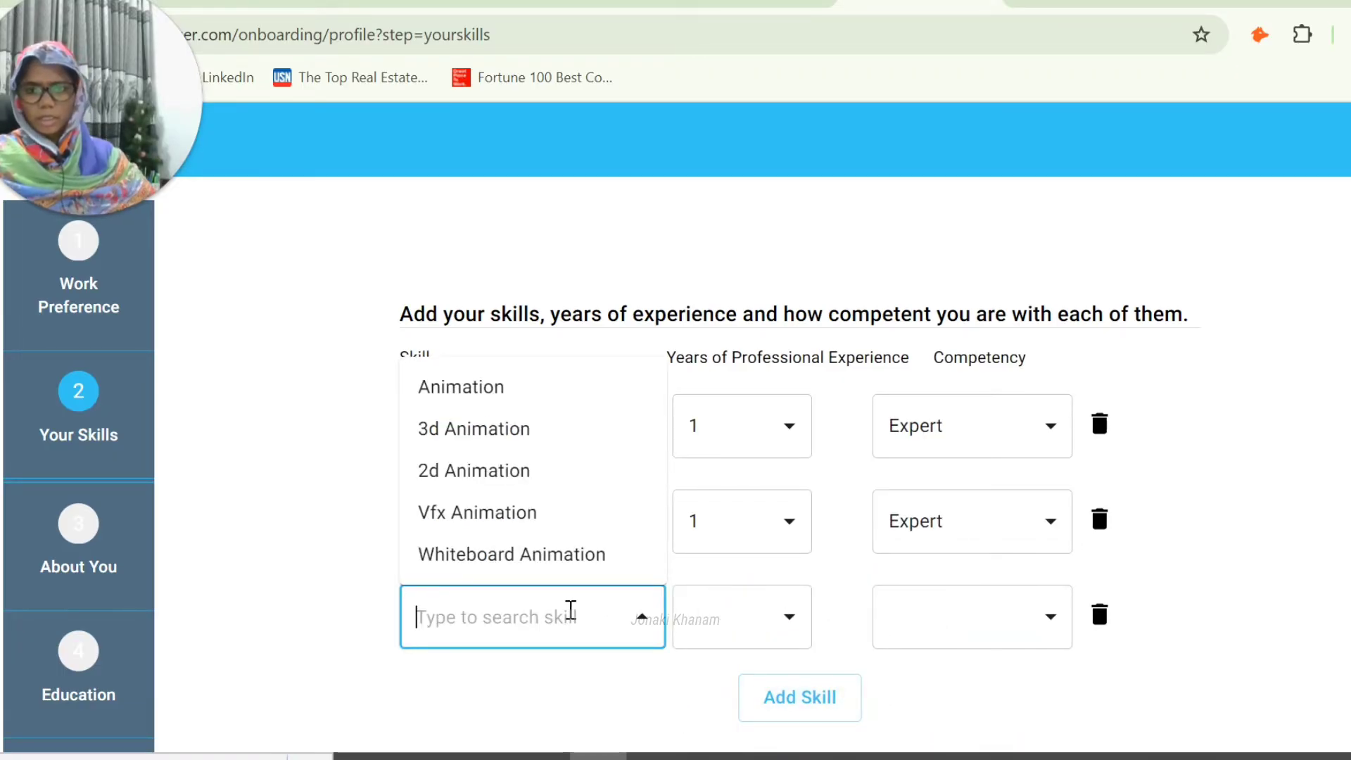
pyautogui.write('Motion')
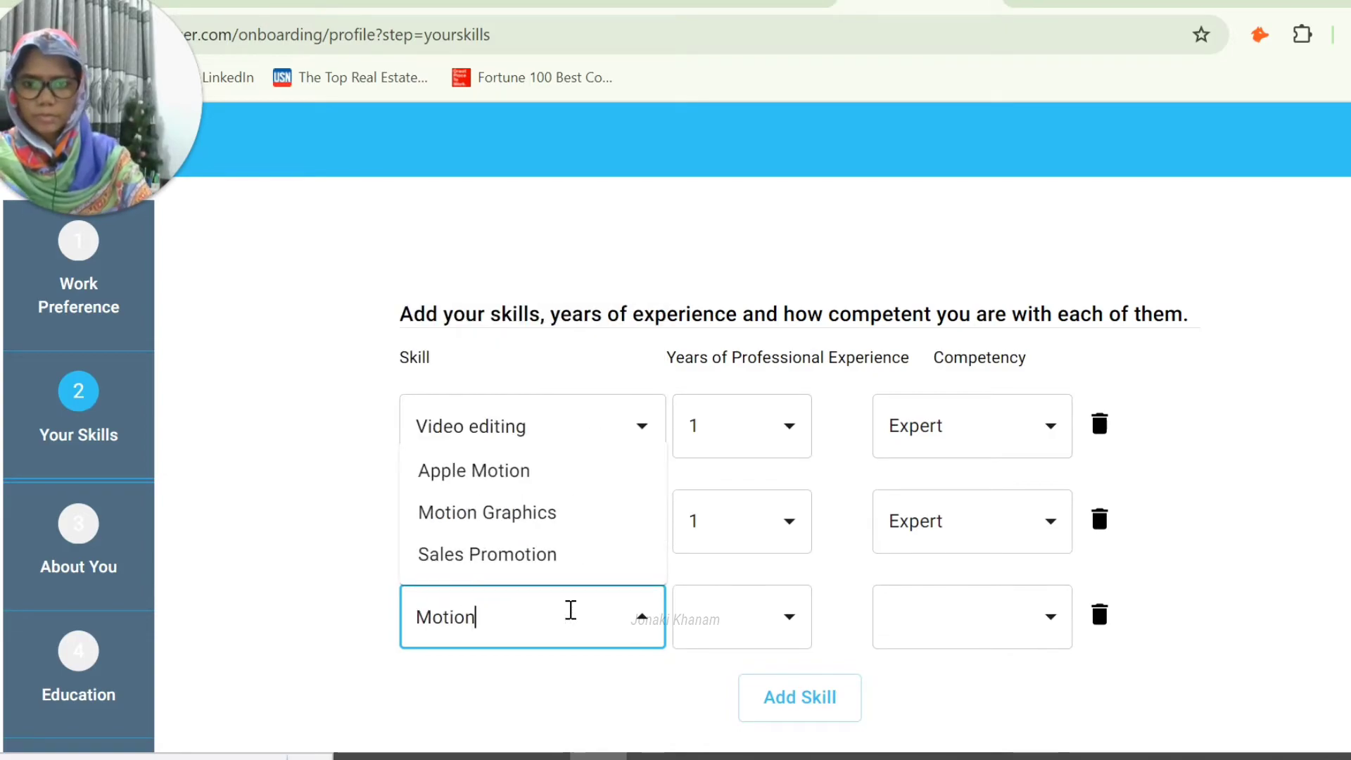
pyautogui.click(529, 524)
pyautogui.click(703, 619)
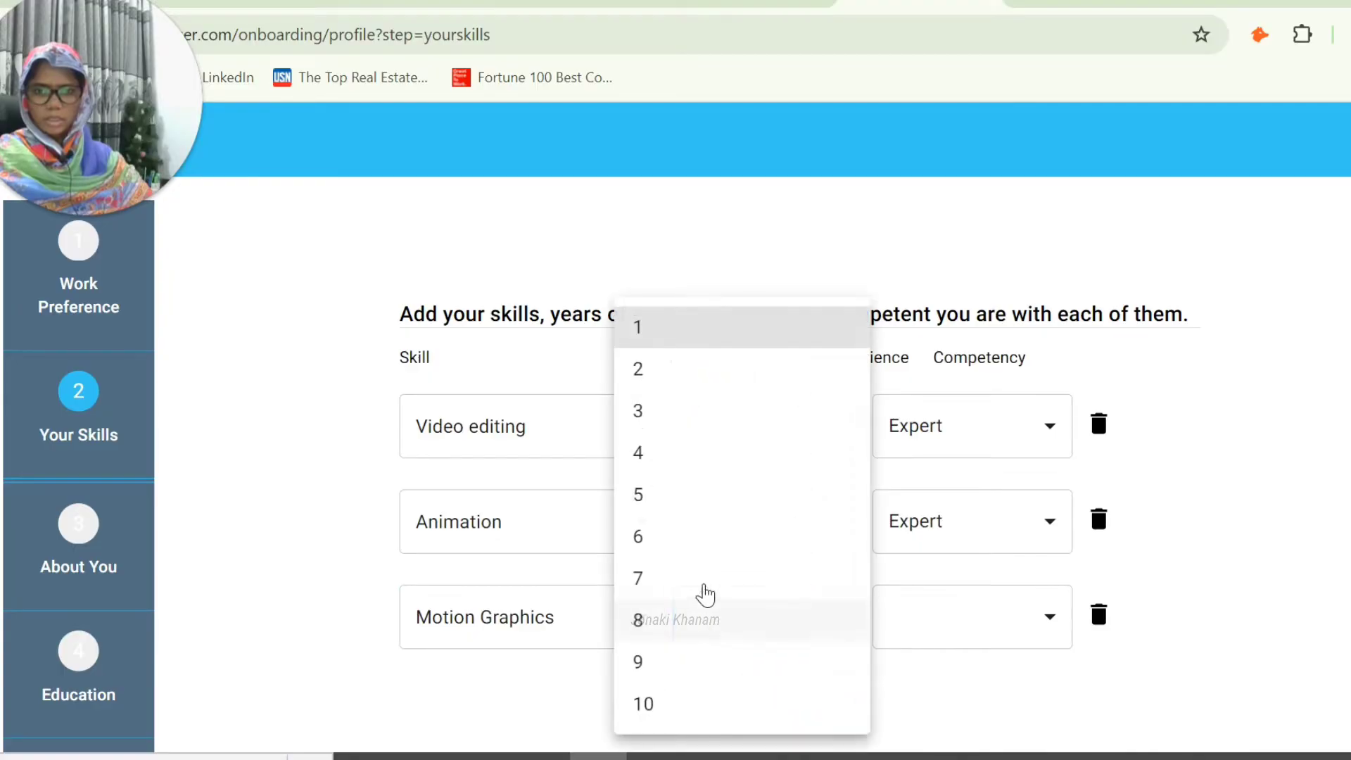
pyautogui.click(655, 344)
pyautogui.click(964, 622)
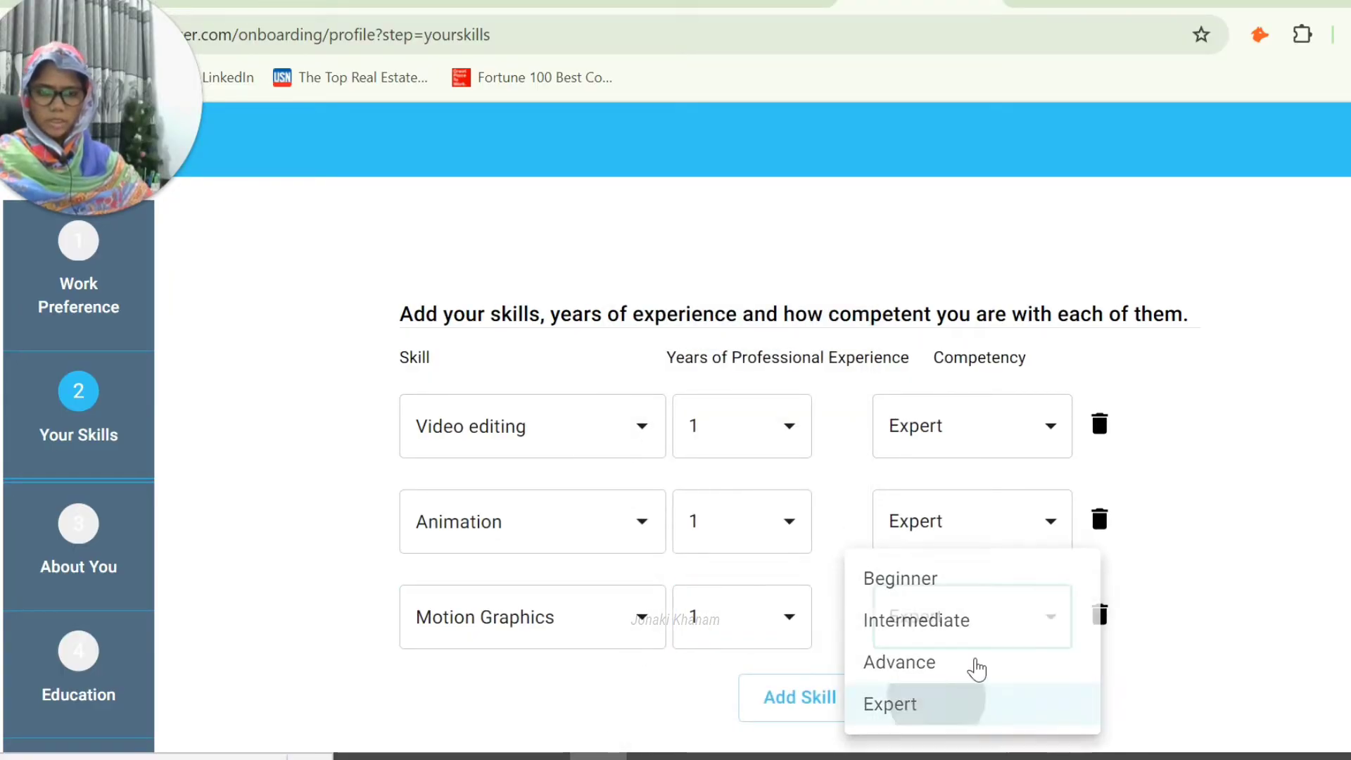
pyautogui.click(950, 703)
# - Add a fourth skill row and start its skill search
pyautogui.scroll(-1, 908, 599)
pyautogui.click(799, 603)
pyautogui.click(546, 625)
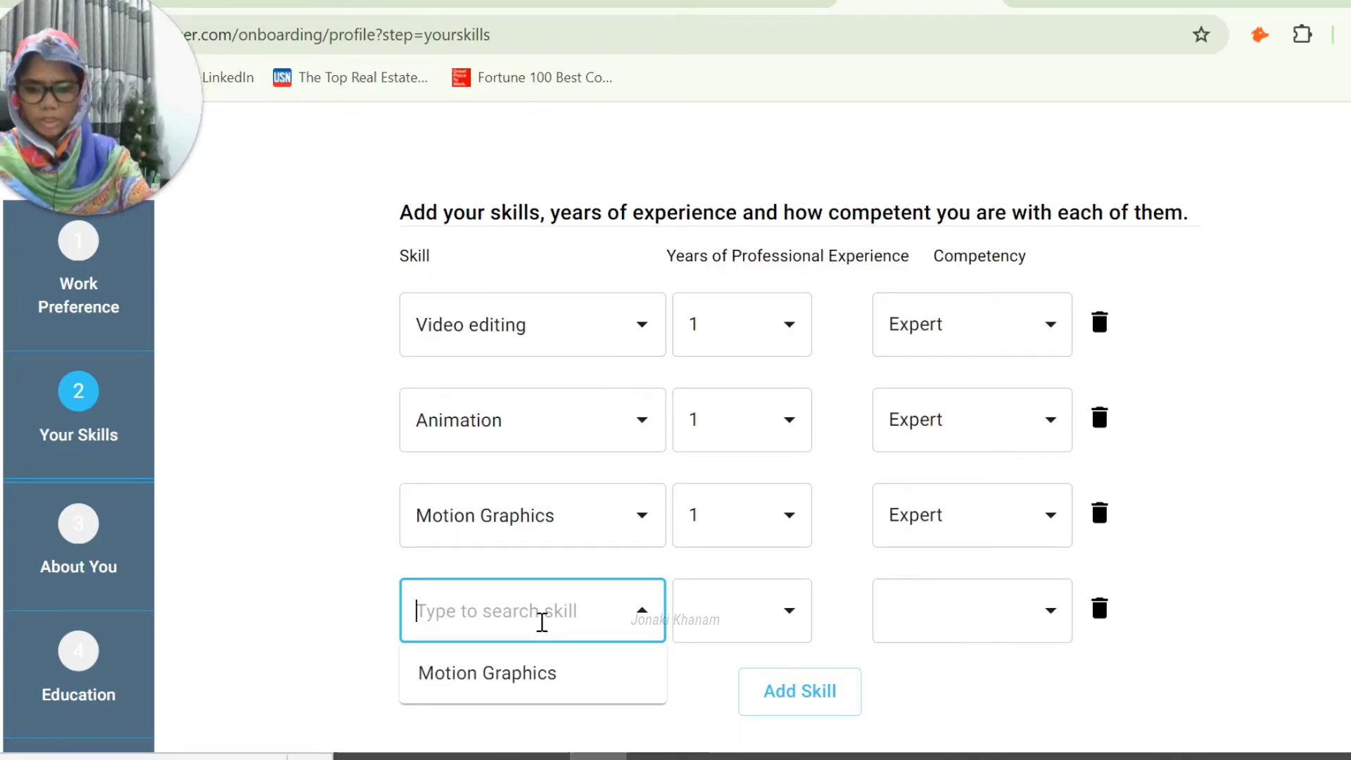
# - Try searching the skill list for Shorts and for YouTube video, clearing each search term
pyautogui.write('Shorts')
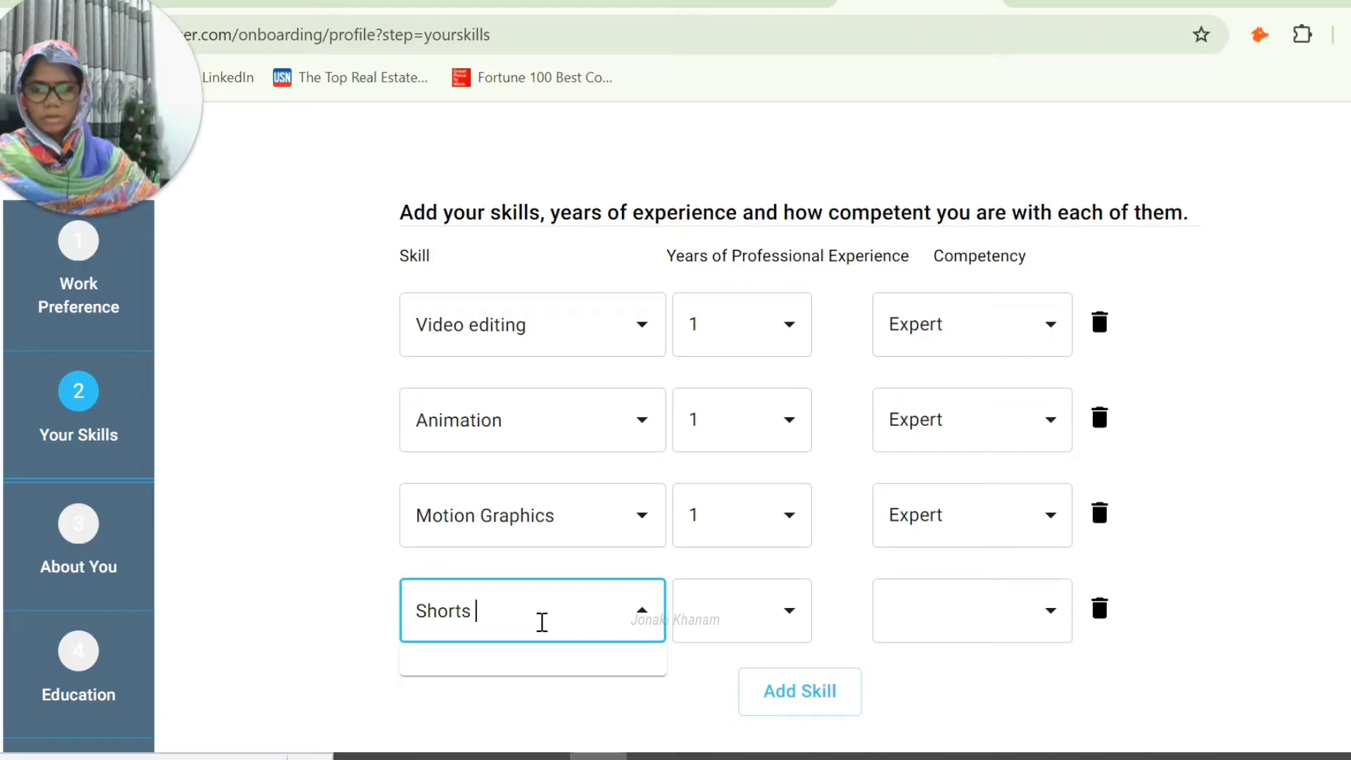
pyautogui.press('BackSpace')
pyautogui.press('BackSpace')
pyautogui.press('BackSpace')
pyautogui.press('BackSpace')
pyautogui.press('BackSpace')
pyautogui.press('BackSpace')
pyautogui.press('BackSpace')
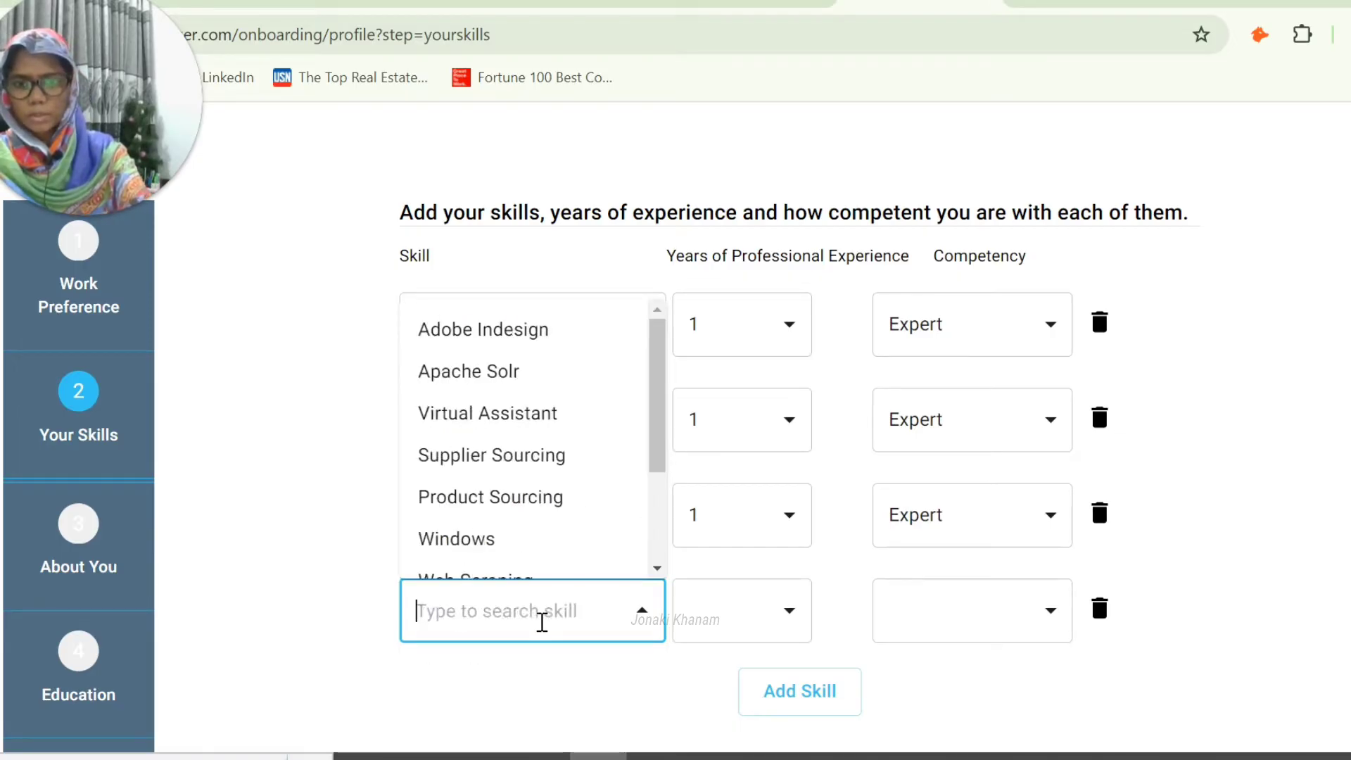
pyautogui.write('Yo')
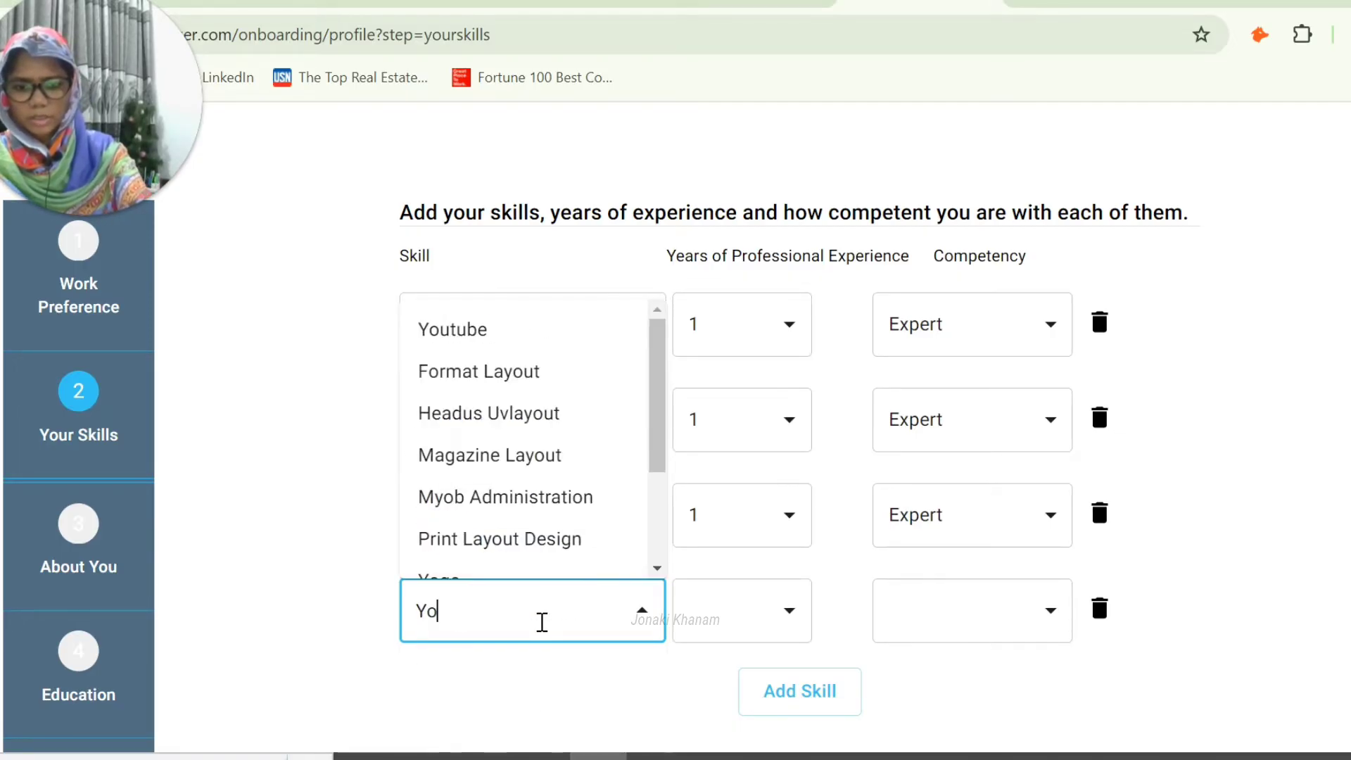
pyautogui.write('tube video')
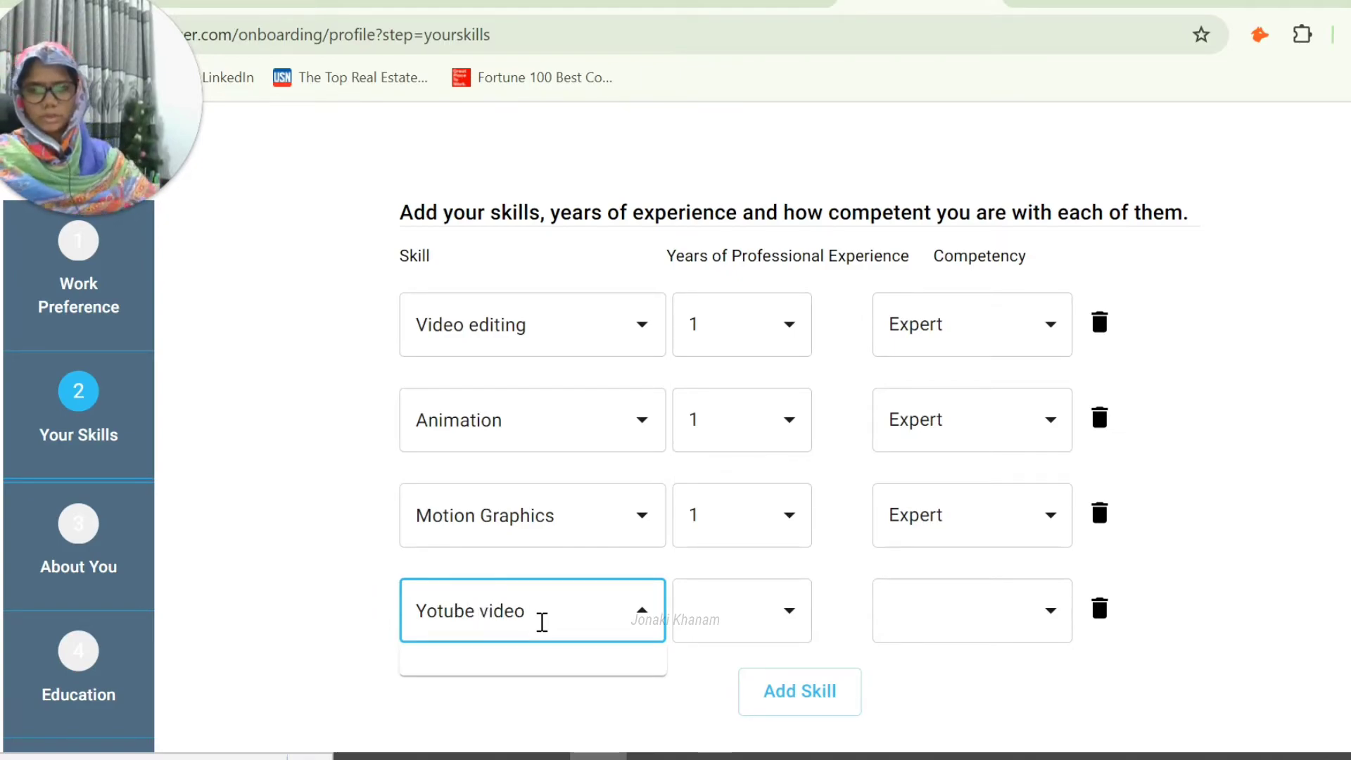
pyautogui.press('BackSpace')
pyautogui.press('BackSpace')
pyautogui.press('BackSpace')
pyautogui.press('BackSpace')
pyautogui.press('BackSpace')
pyautogui.press('BackSpace')
pyautogui.press('BackSpace')
pyautogui.press('BackSpace')
pyautogui.press('BackSpace')
pyautogui.press('BackSpace')
pyautogui.press('BackSpace')
pyautogui.press('BackSpace')
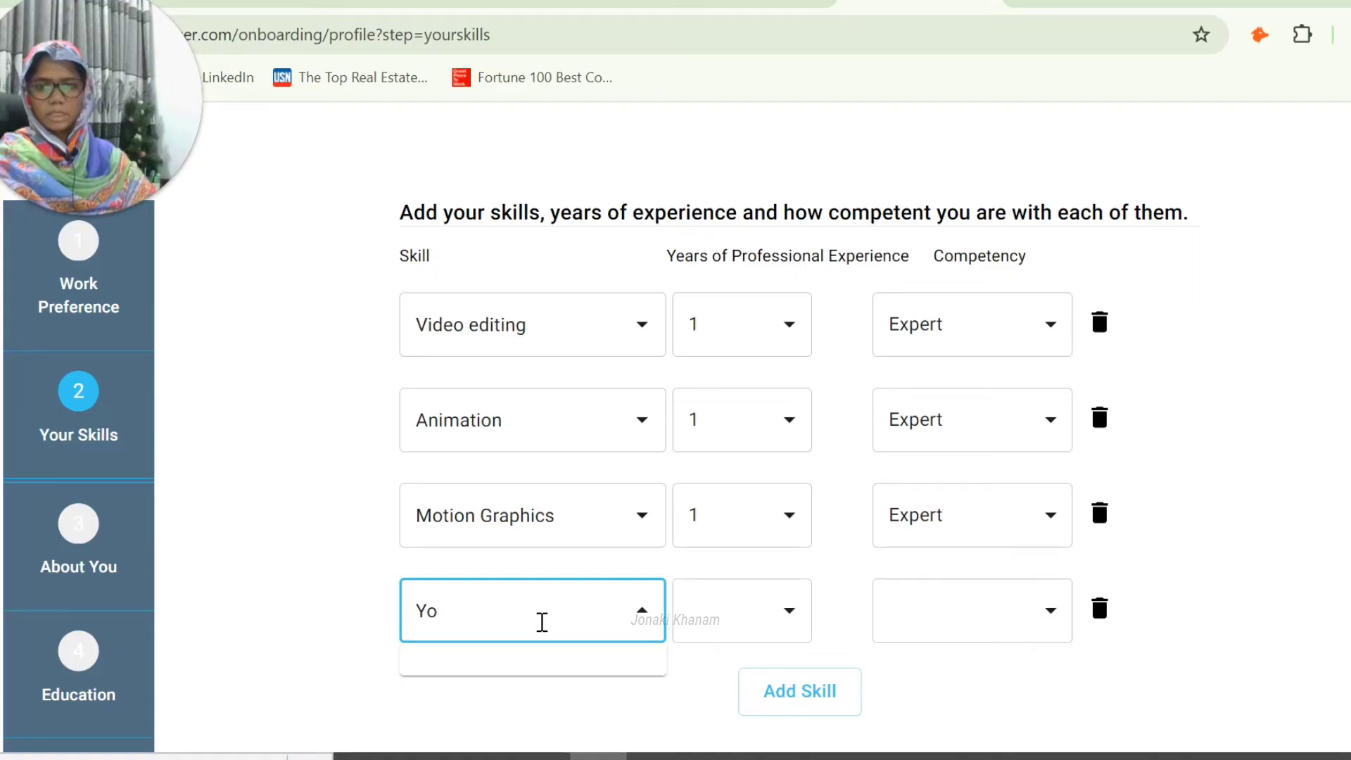
# - Choose Video Services as the fourth skill with 1 year of experience and Expert competency, and save the skill list
pyautogui.write('Video')
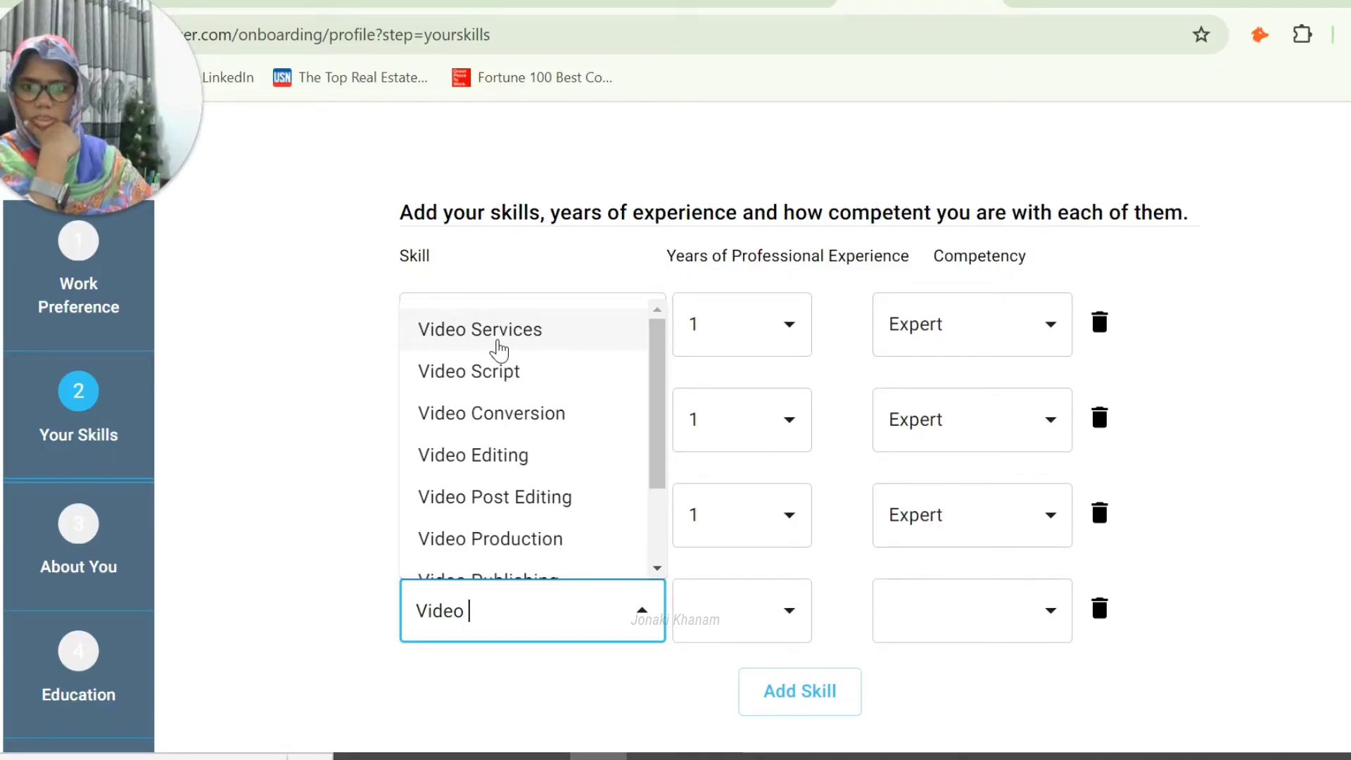
pyautogui.scroll(-2, 516, 492)
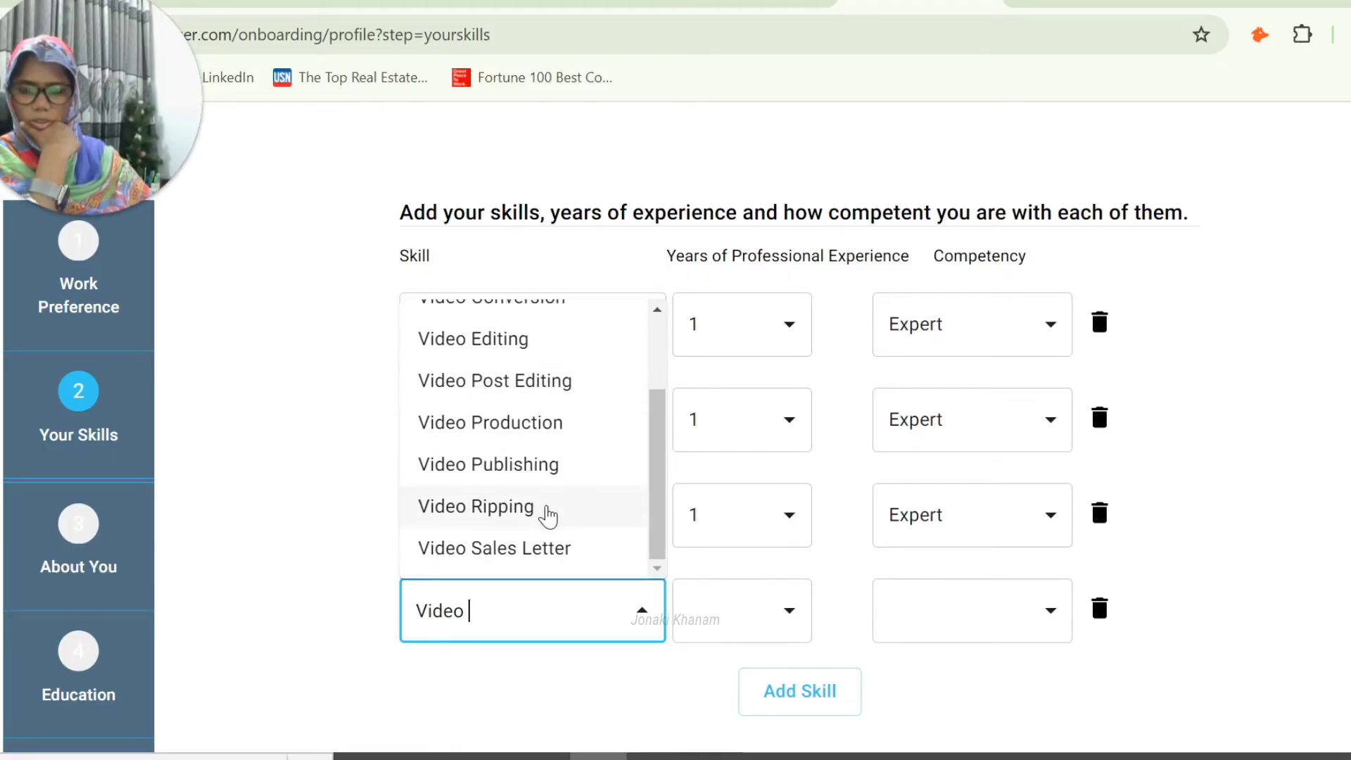
pyautogui.scroll(-1, 546, 513)
pyautogui.scroll(3, 498, 441)
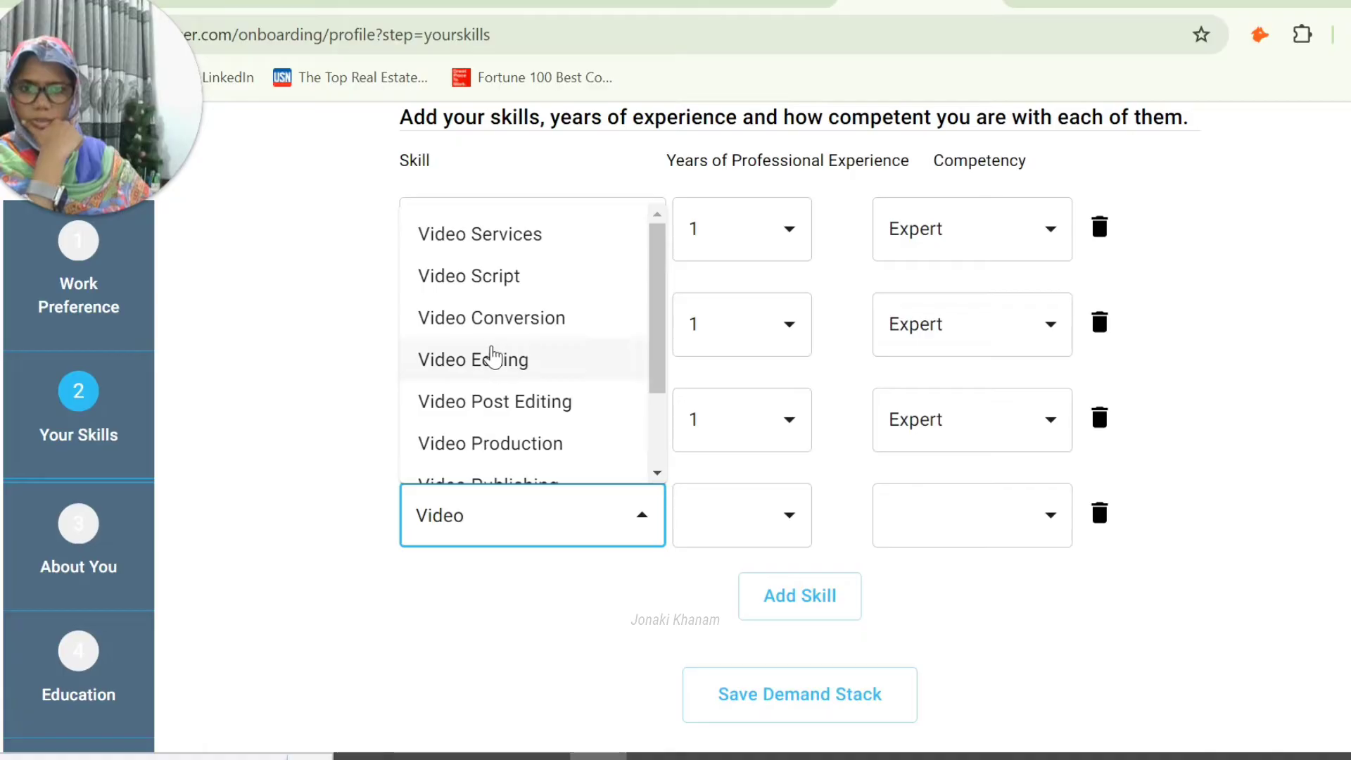
pyautogui.click(489, 240)
pyautogui.click(717, 518)
pyautogui.click(714, 325)
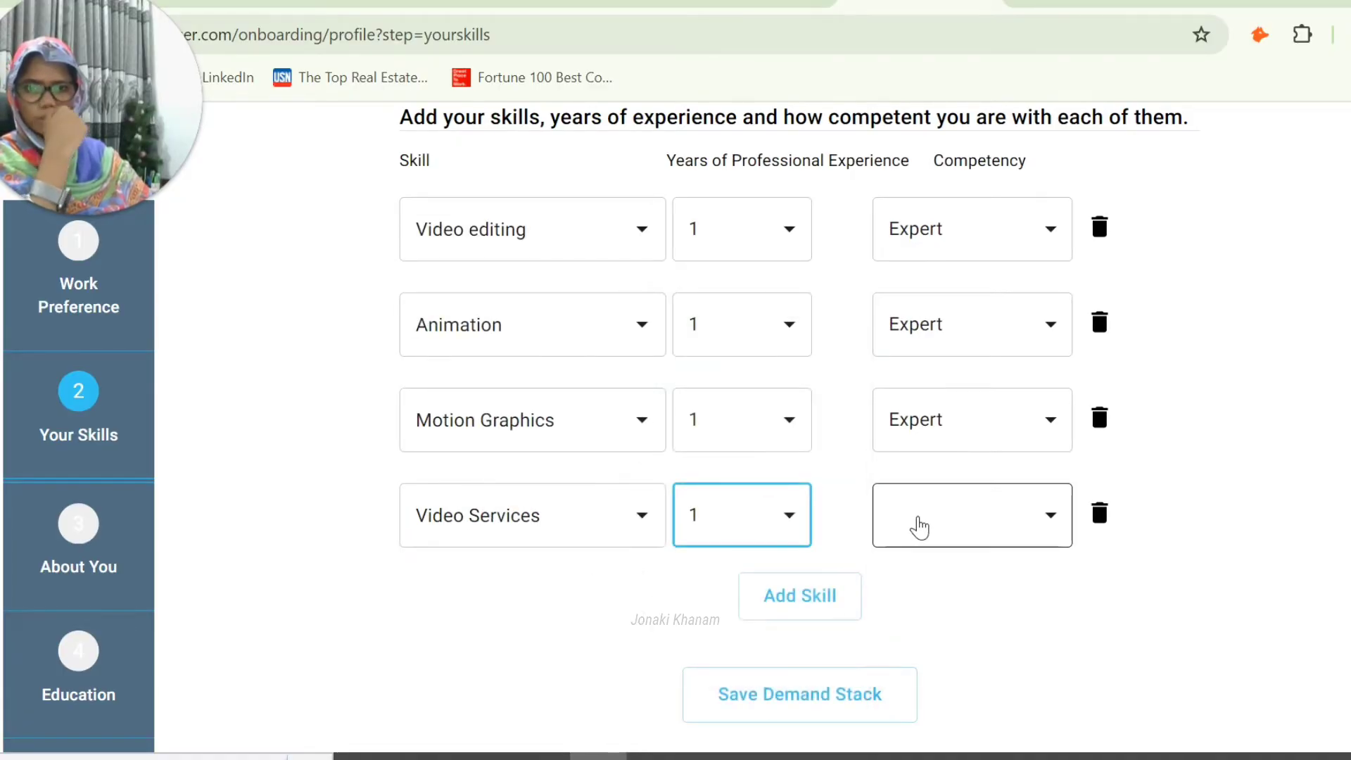
pyautogui.click(919, 526)
pyautogui.click(929, 707)
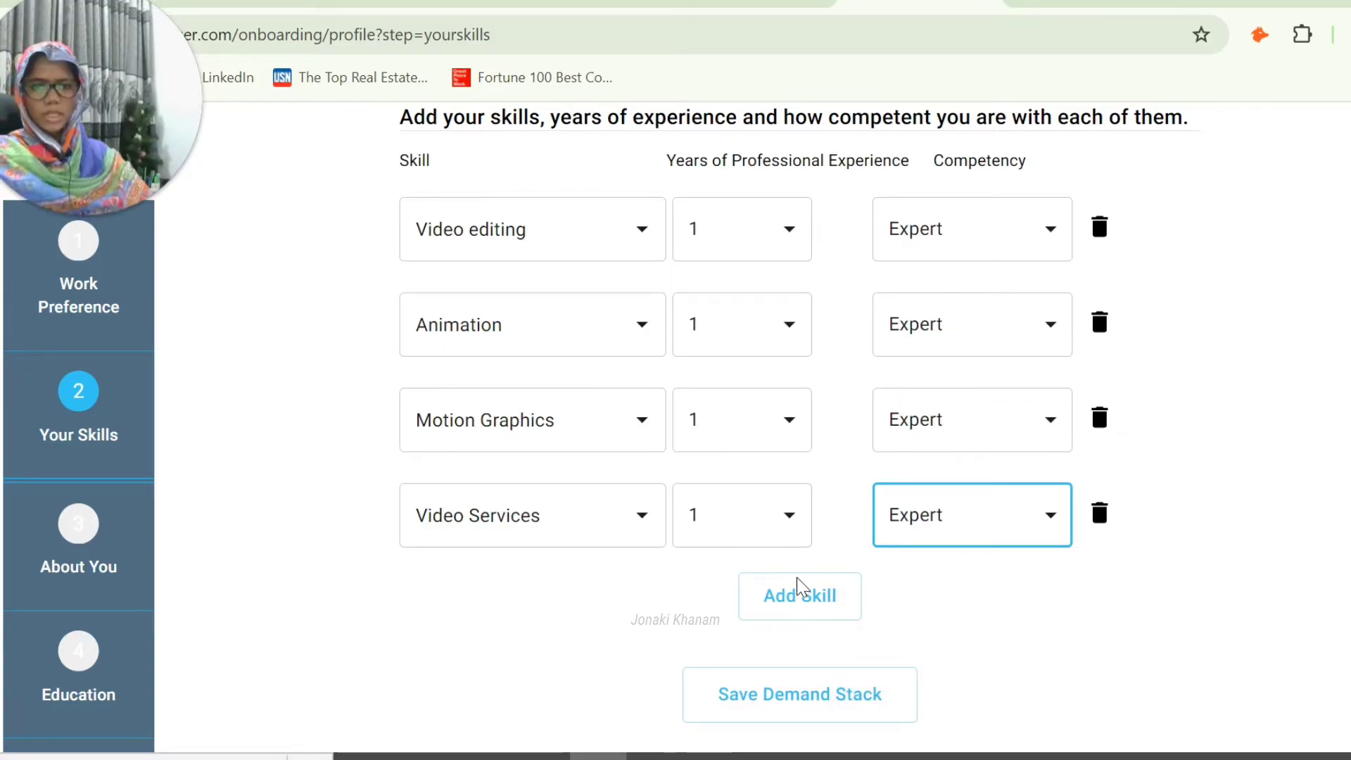
pyautogui.click(814, 707)
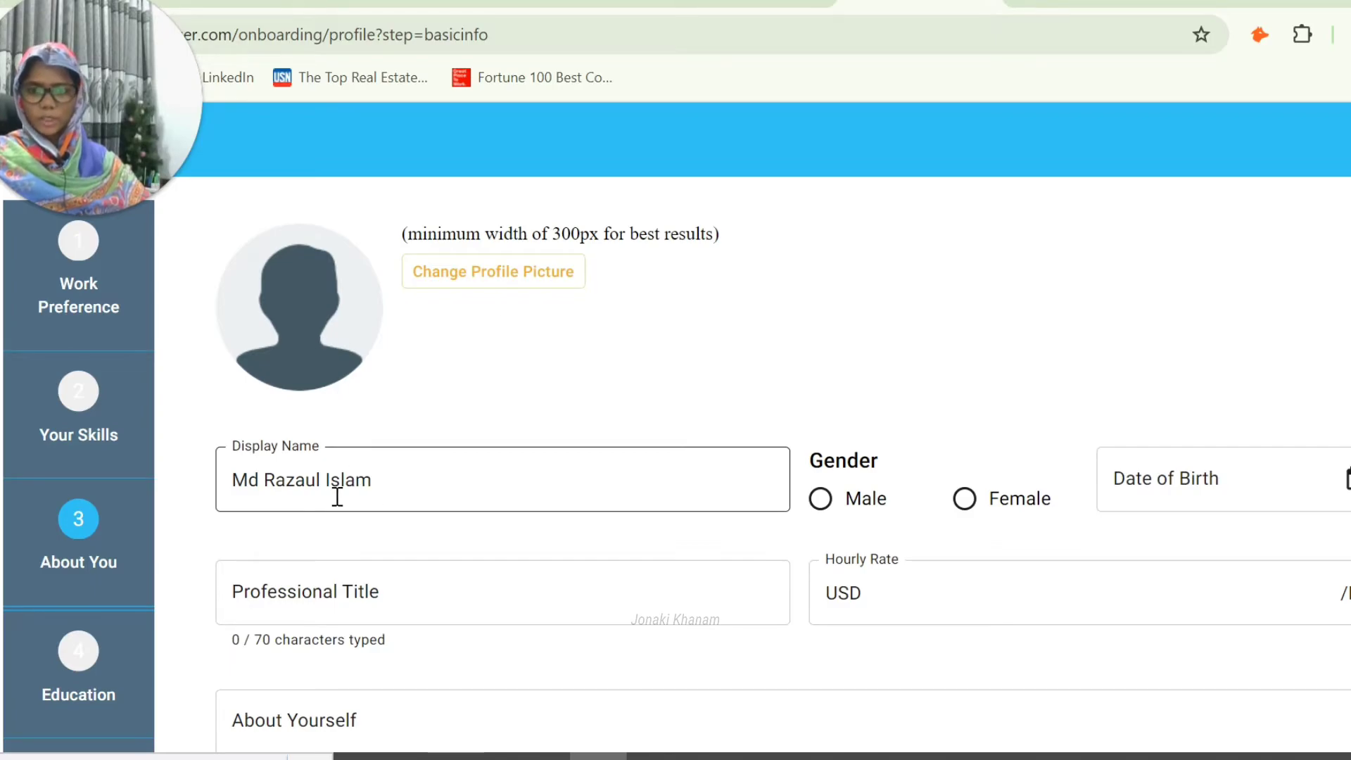
# - Switch to LinkedIn, open the freelancer's own profile and copy its headline
pyautogui.scroll(-2, 446, 479)
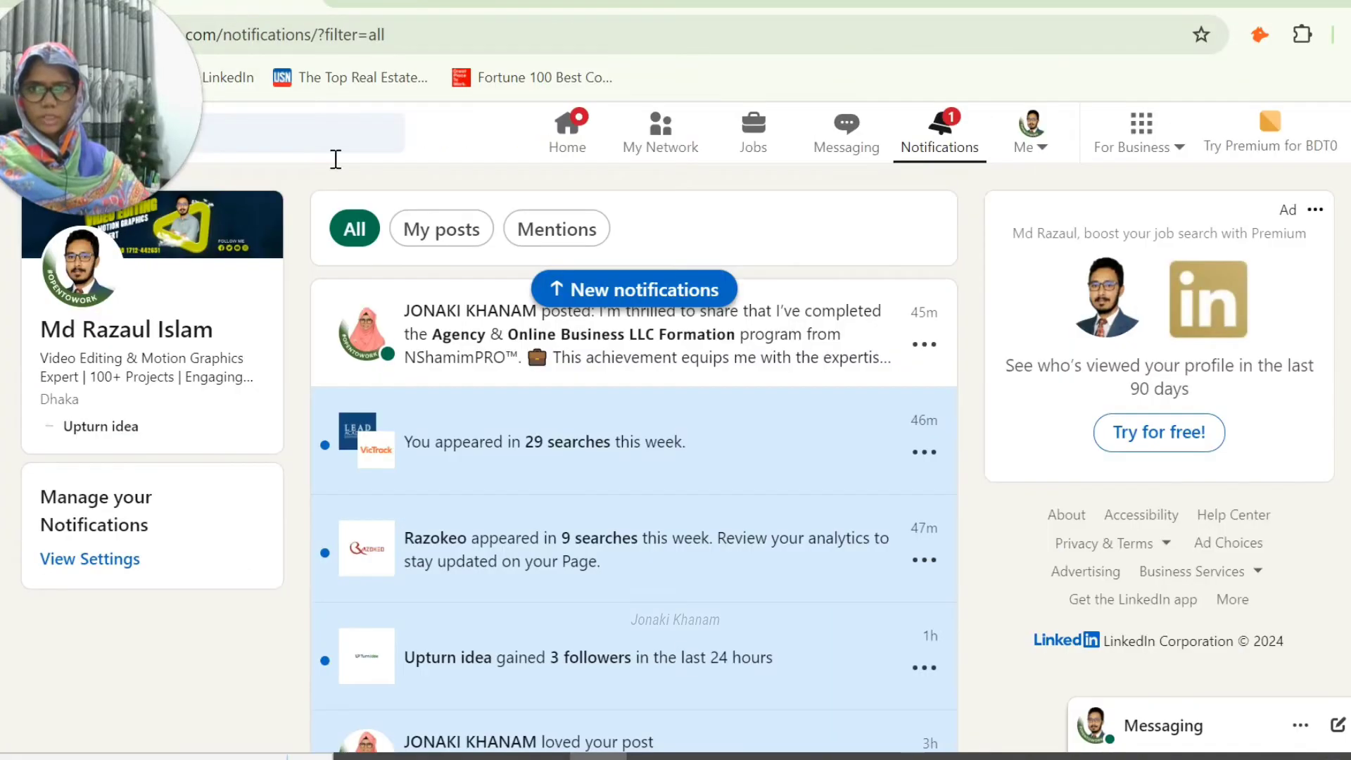
pyautogui.click(218, 369)
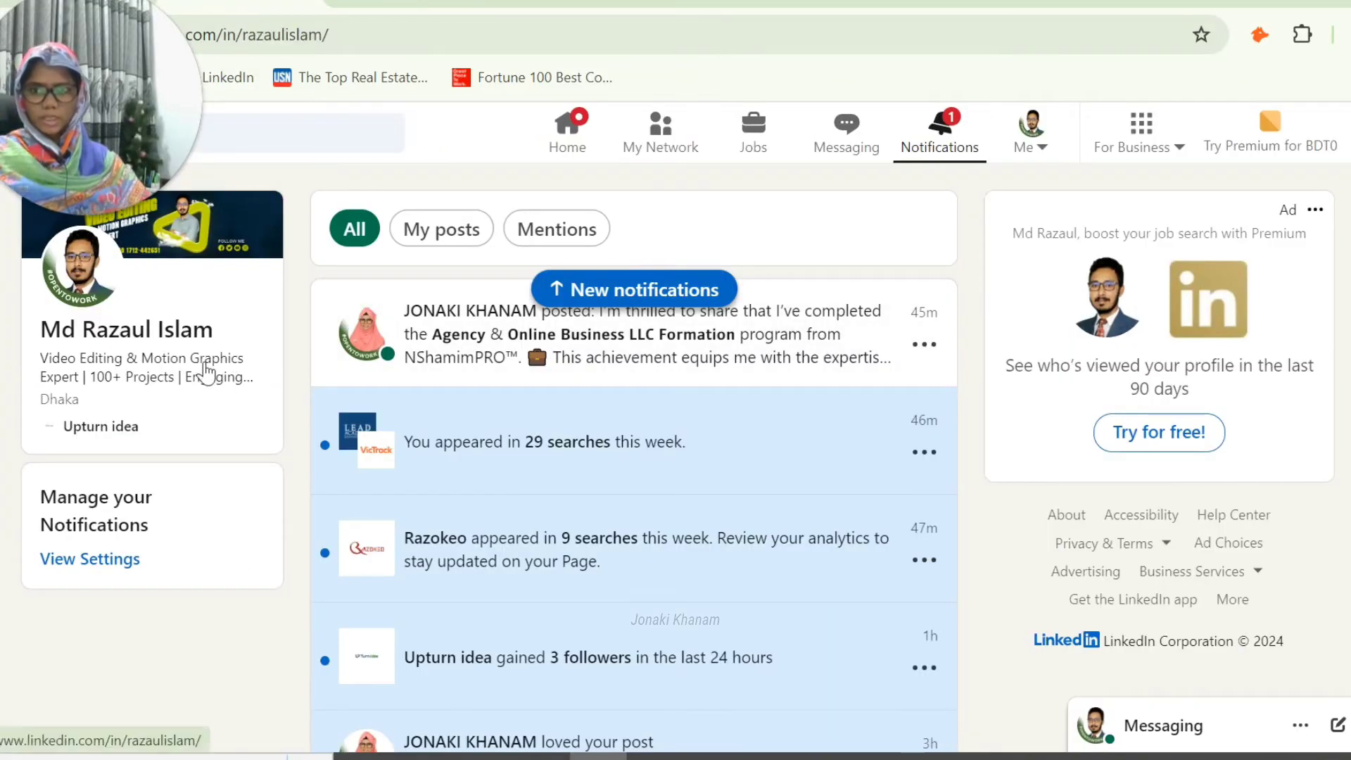
pyautogui.tripleClick(225, 566)
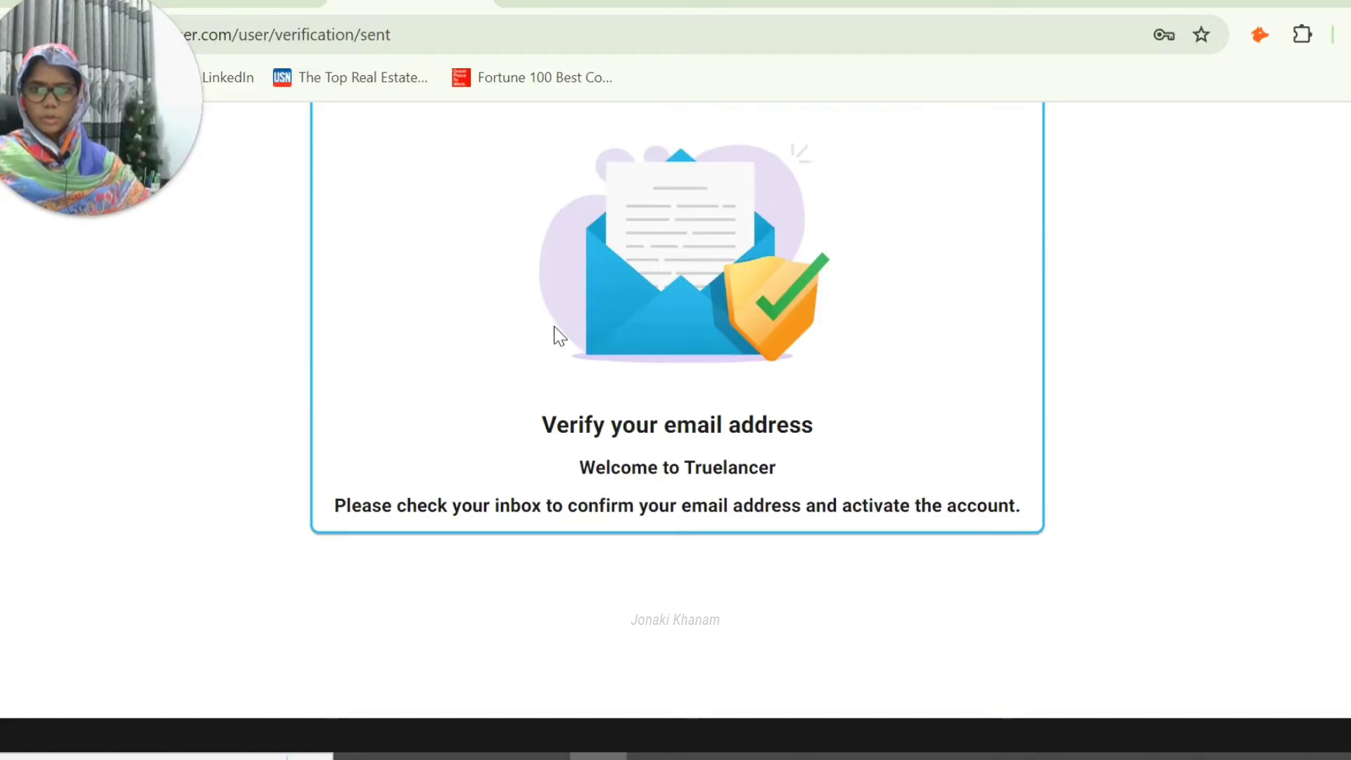
# - Return to the Truelancer profile form and set the professional title to "Video Editing & Motion Graphics Expert | 100+ Projects | Engaging 10M+"
pyautogui.scroll(5, 658, 403)
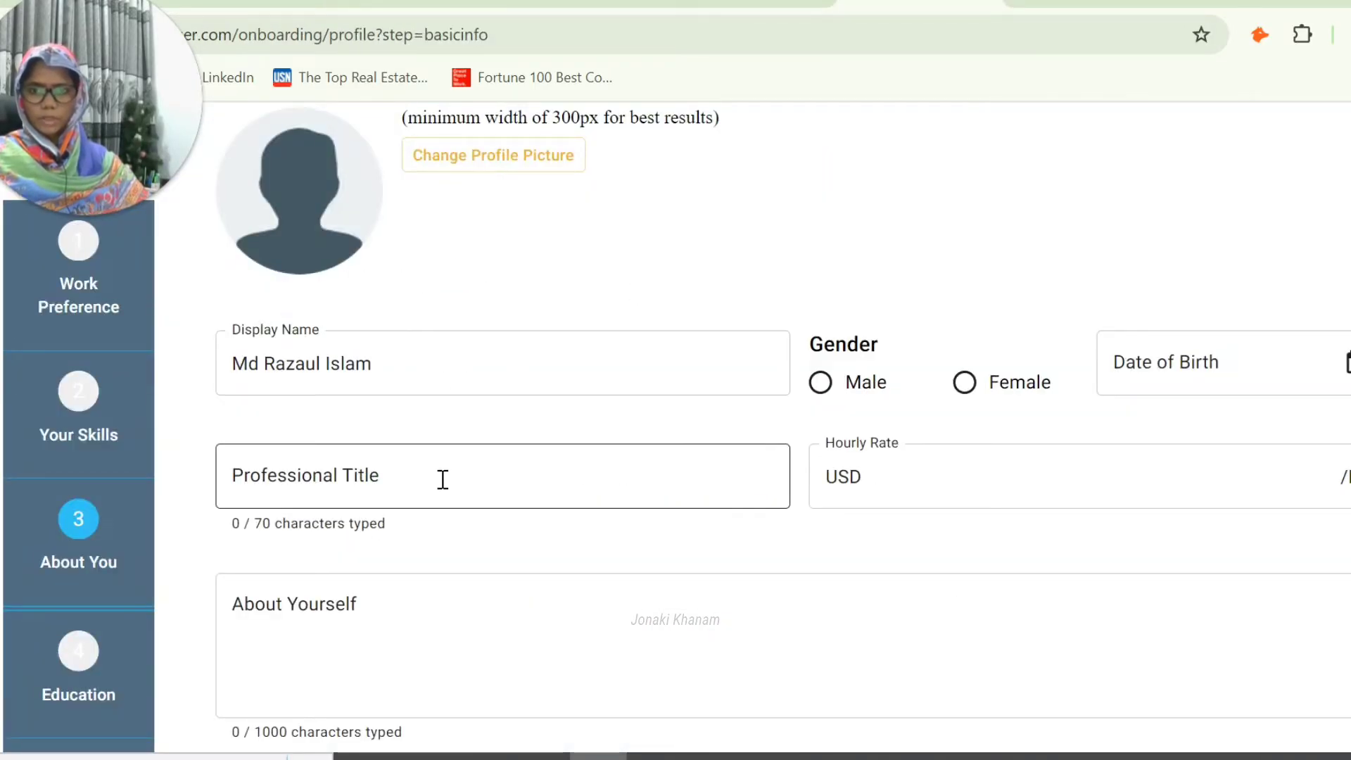
pyautogui.click(442, 478)
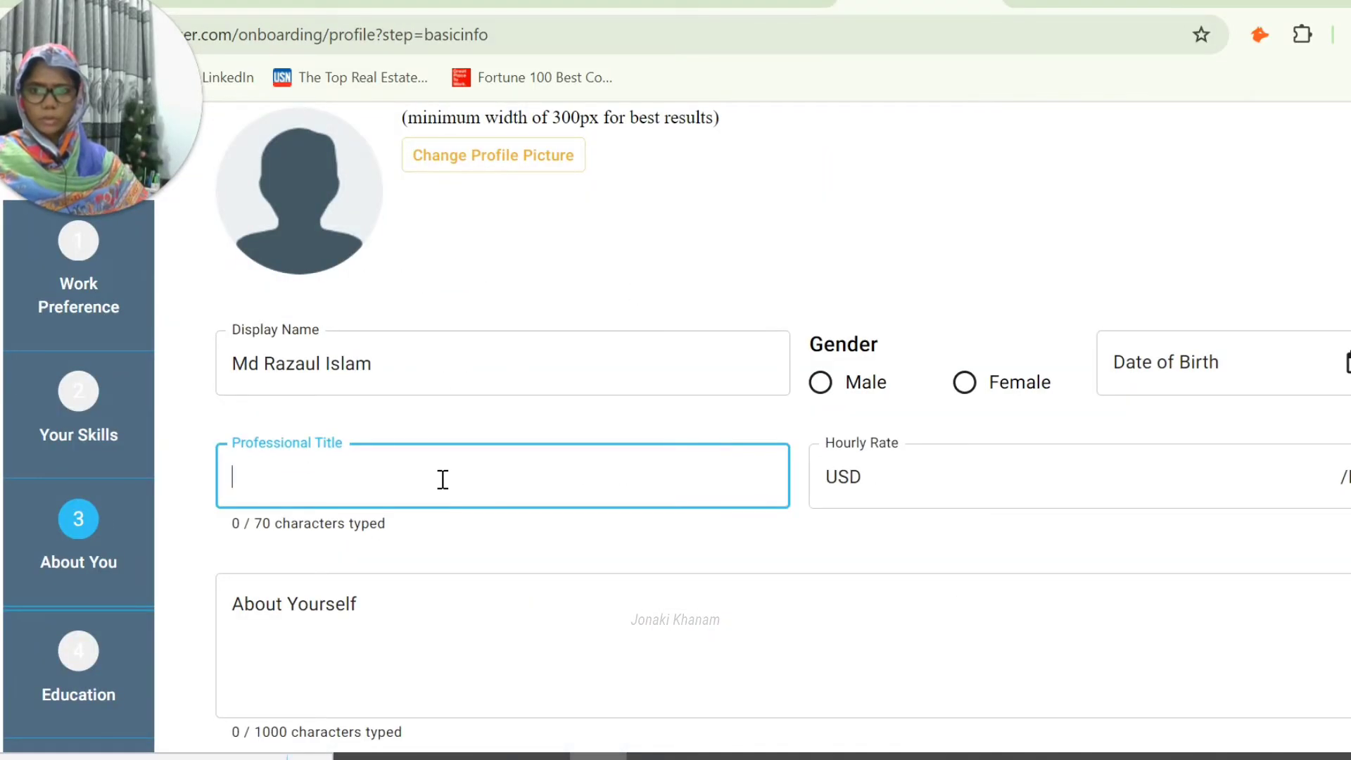
pyautogui.write('Video Editing & Motion Graphics Expert | 100+ Projects | Engaging 10M+')
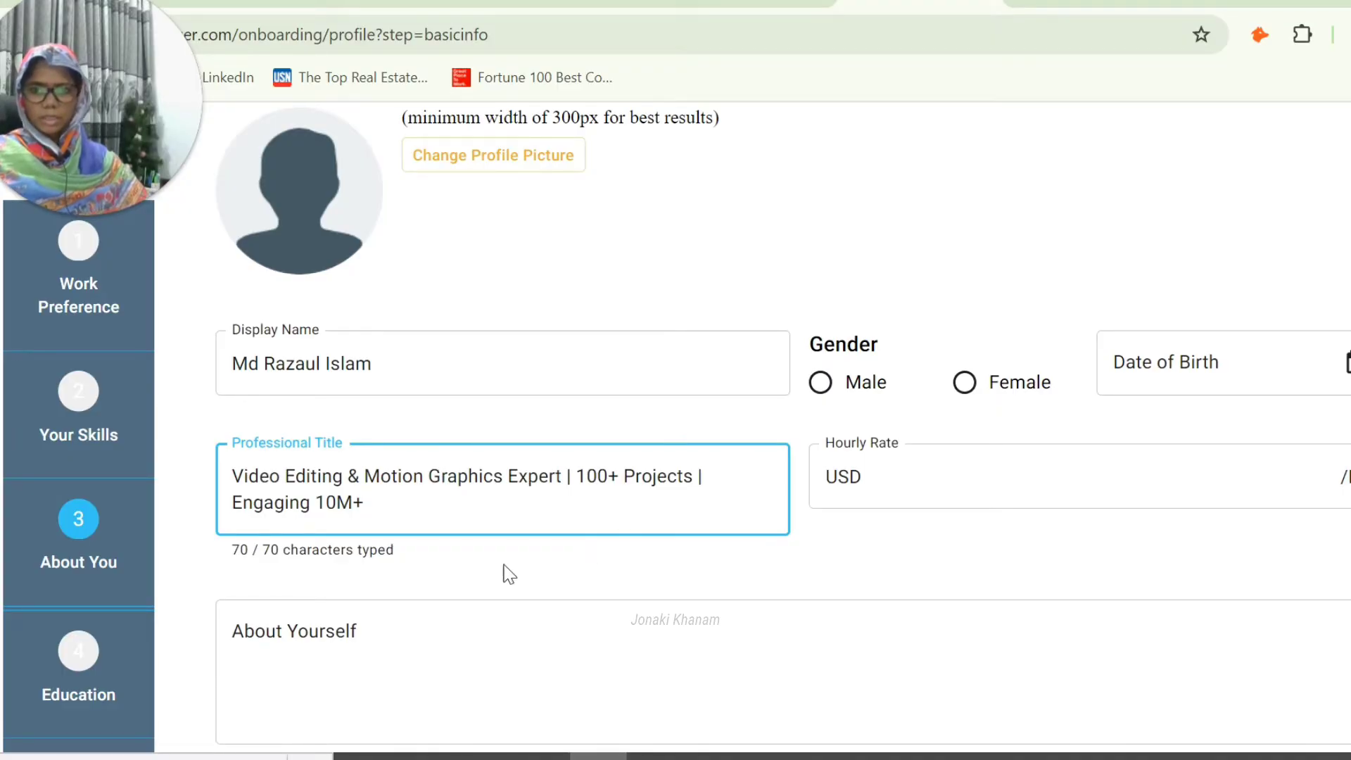
# - Set the hourly rate to USD 7
pyautogui.click(955, 491)
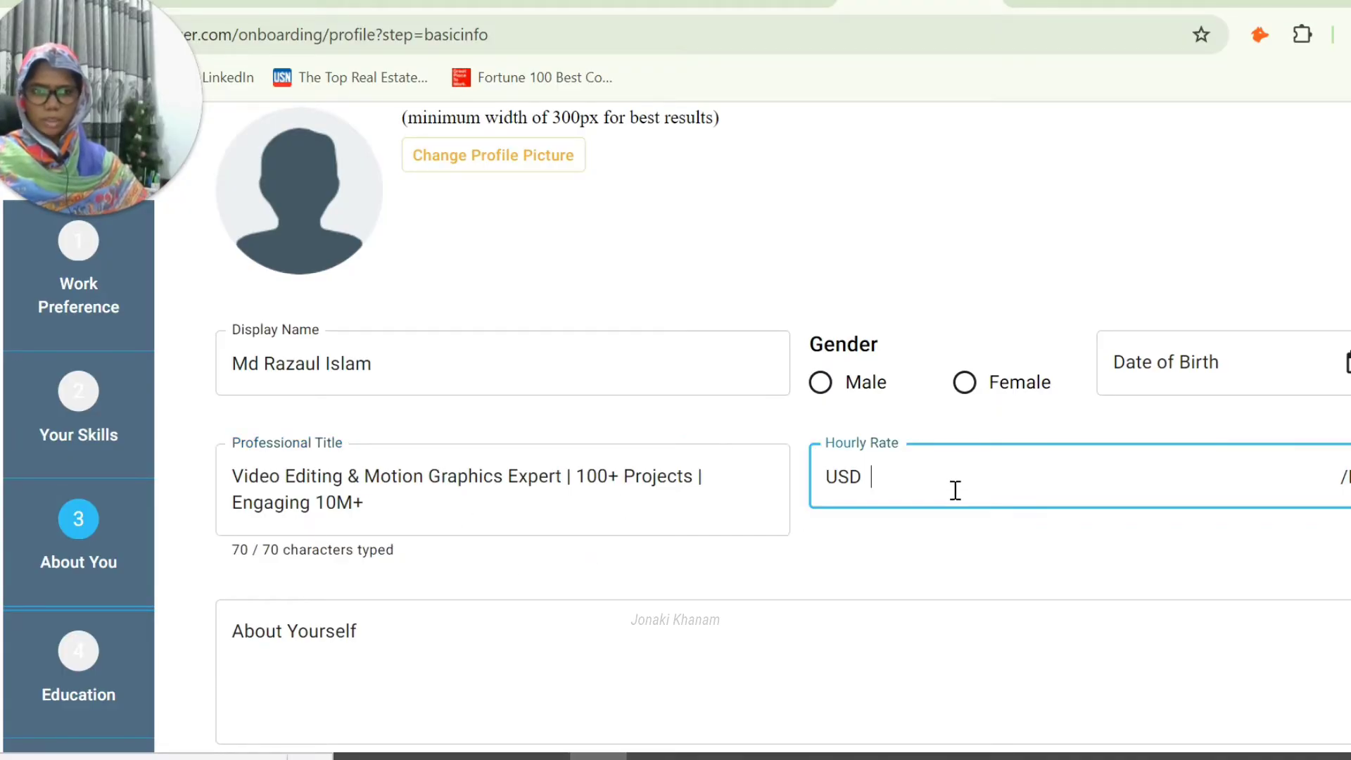
pyautogui.write('7')
pyautogui.click(858, 546)
# - Switch to LinkedIn, expand the About section of the freelancer's profile and copy its full text
pyautogui.scroll(-2, 684, 572)
pyautogui.click(293, 10)
pyautogui.scroll(-1, 344, 495)
pyautogui.scroll(-10, 345, 504)
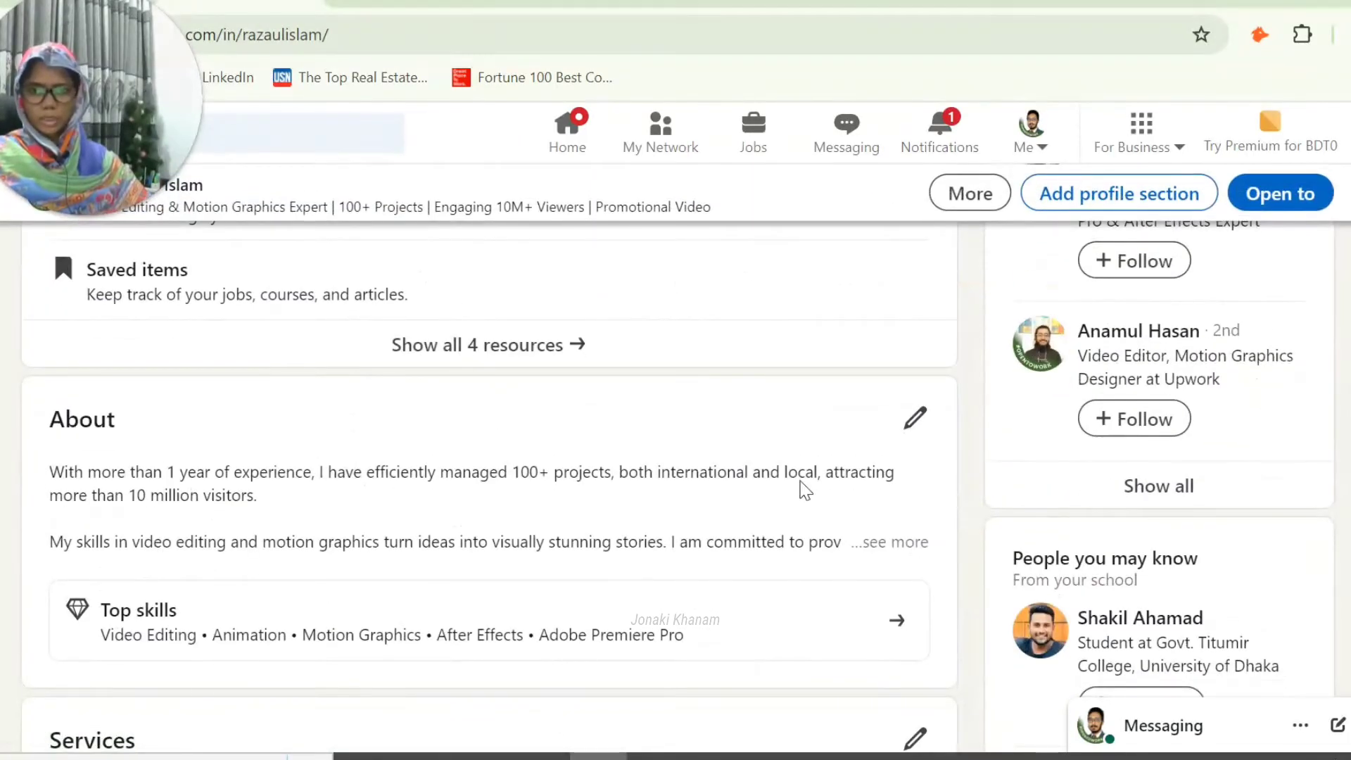
pyautogui.click(892, 543)
pyautogui.scroll(-5, 337, 531)
pyautogui.scroll(5, 175, 447)
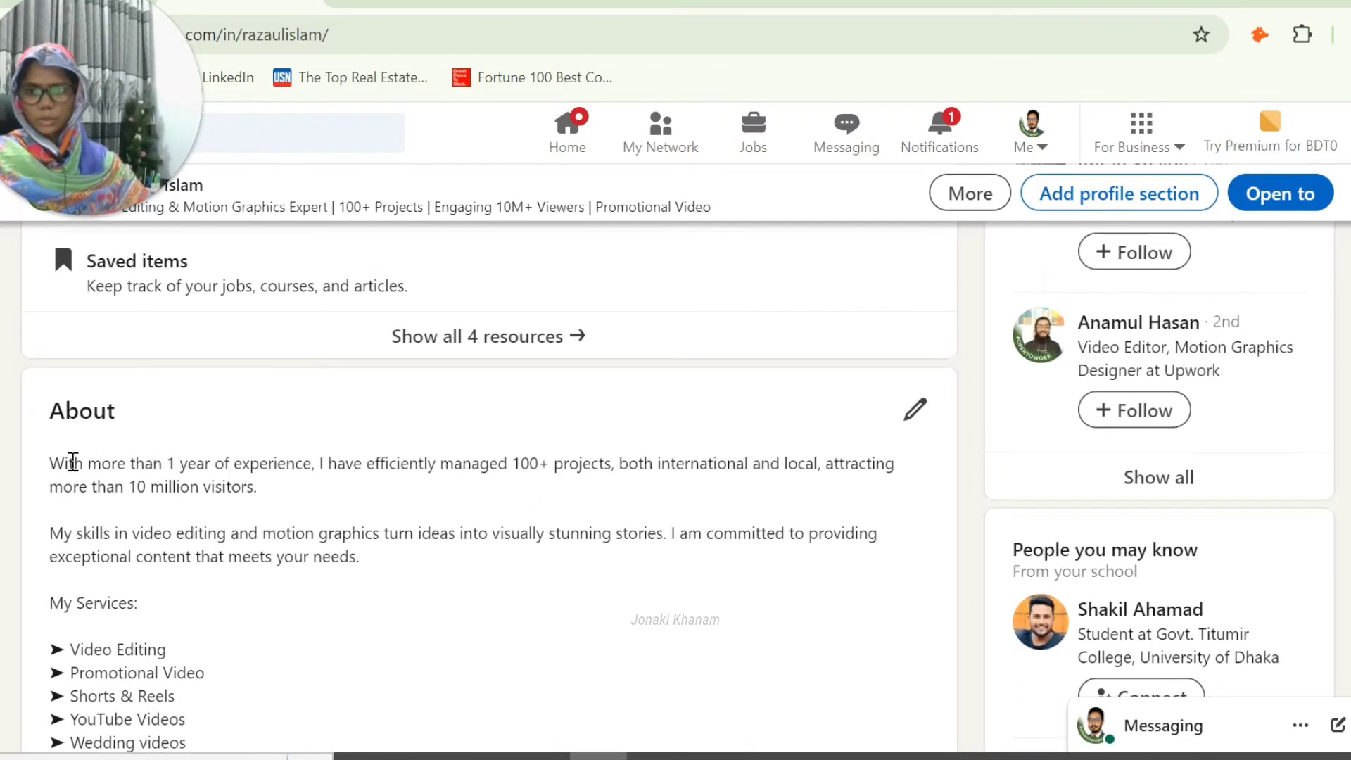
pyautogui.moveTo(53, 462); pyautogui.dragTo(393, 556)
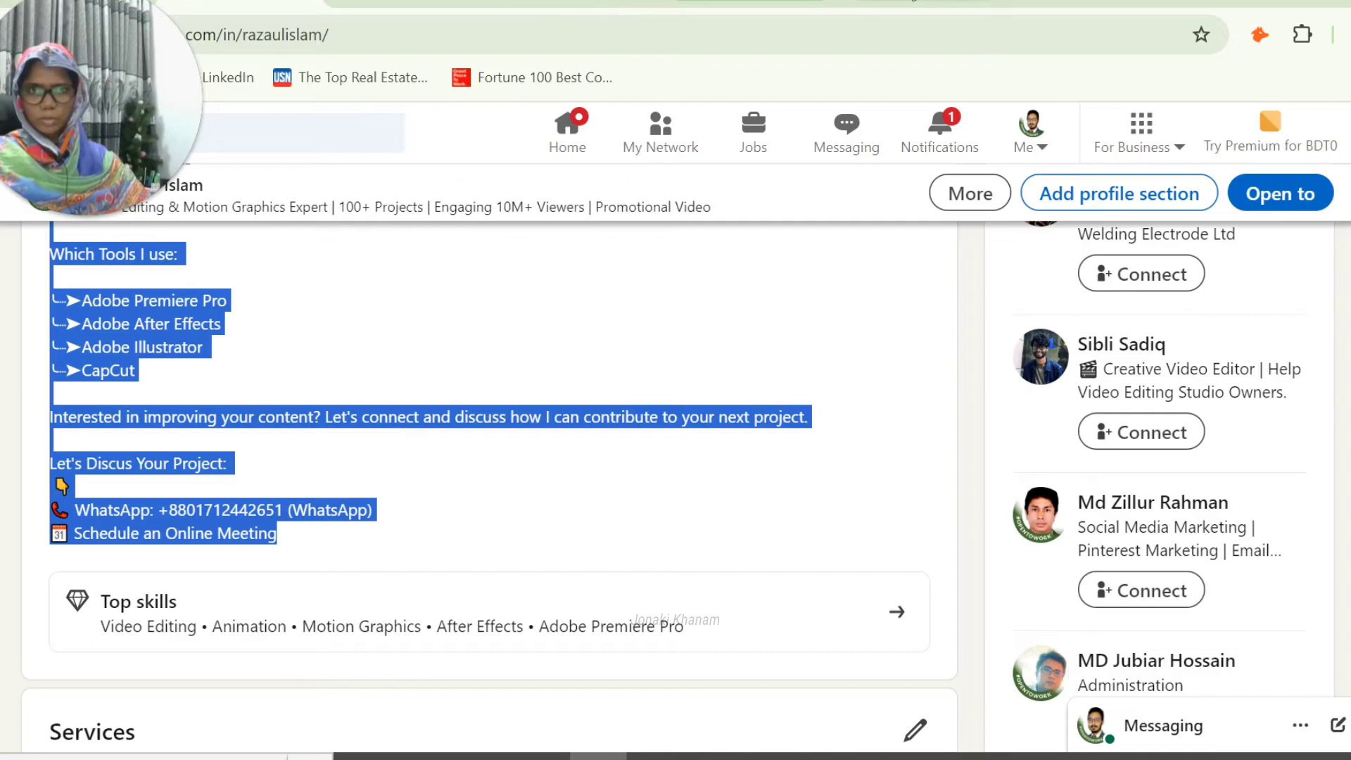
# - Return to the Truelancer profile form and fill in About Yourself with the copied LinkedIn text
pyautogui.click(904, 2)
pyautogui.click(425, 570)
pyautogui.hotkey('ctrl', 'v')
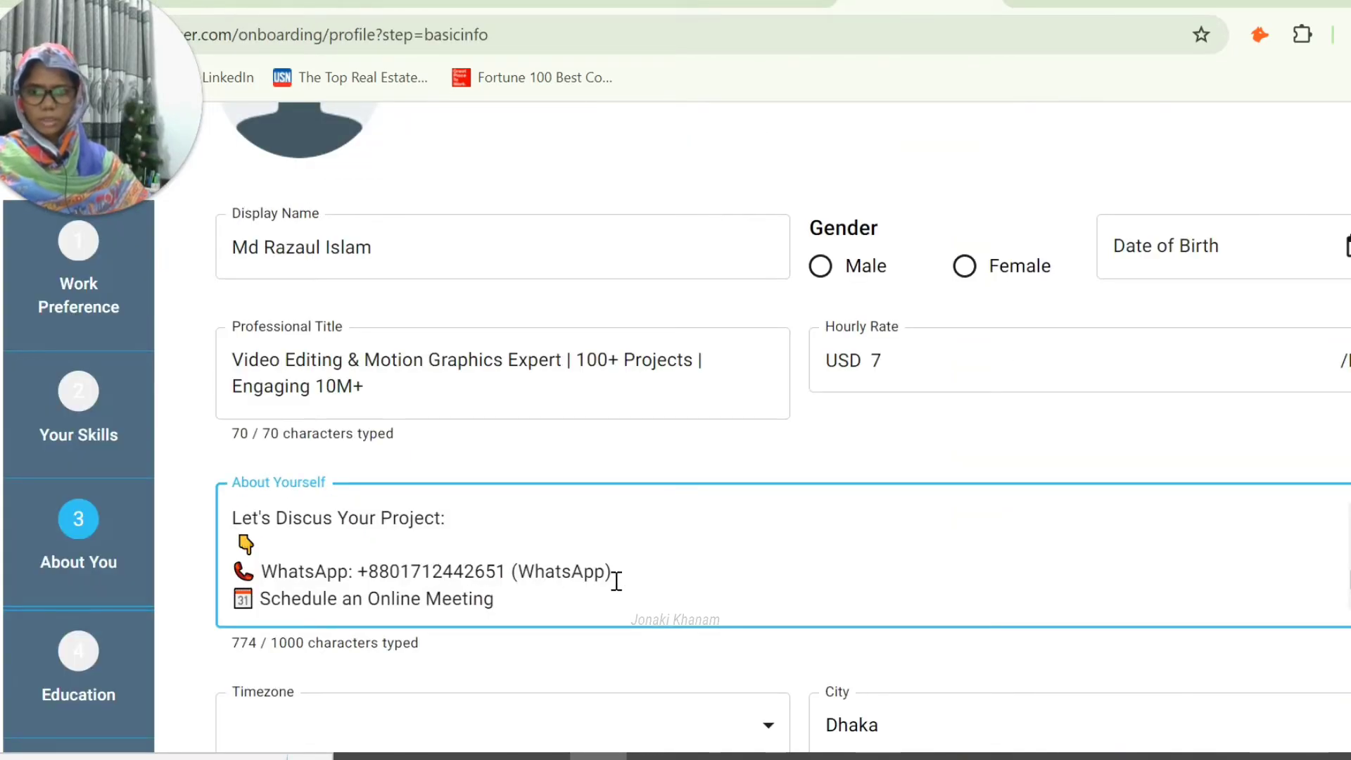
# - Set the timezone to (UTC+06:00) Dhaka
pyautogui.scroll(-2, 549, 558)
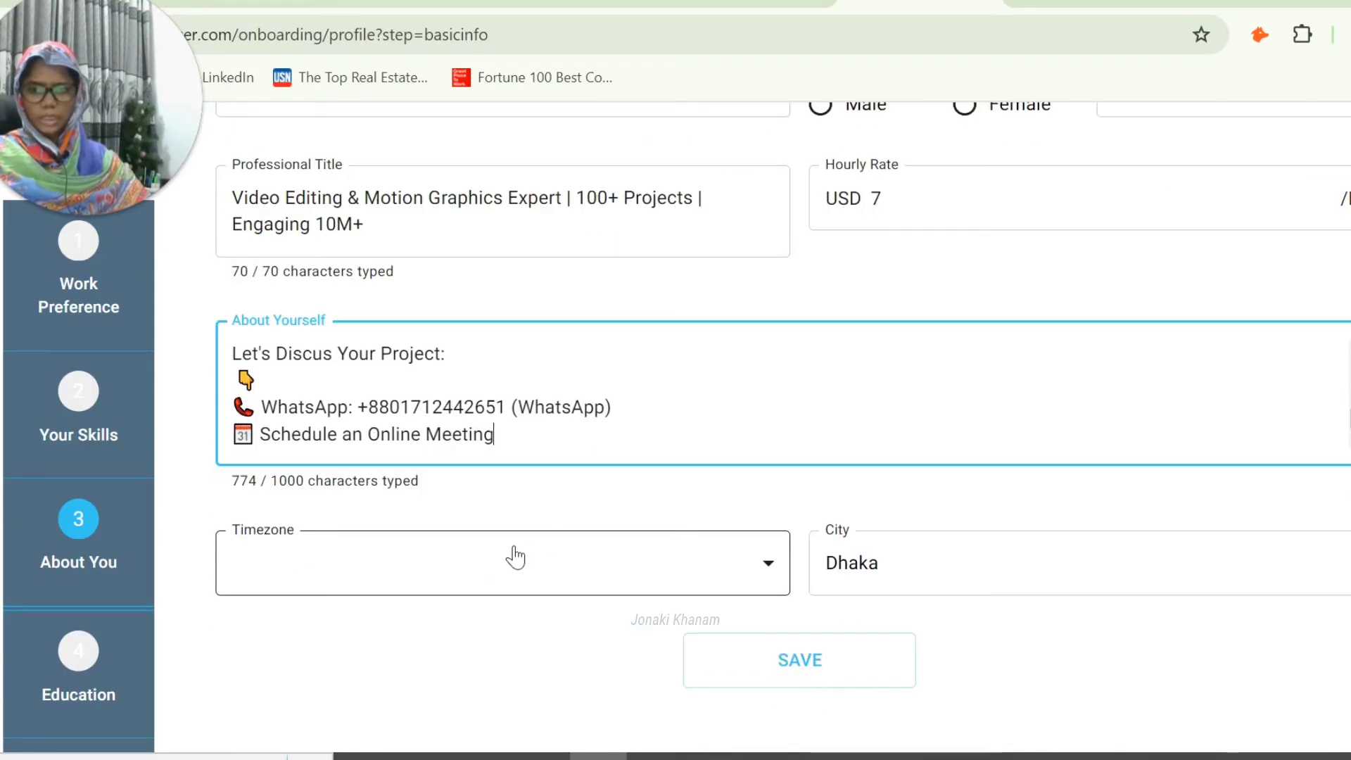
pyautogui.click(468, 577)
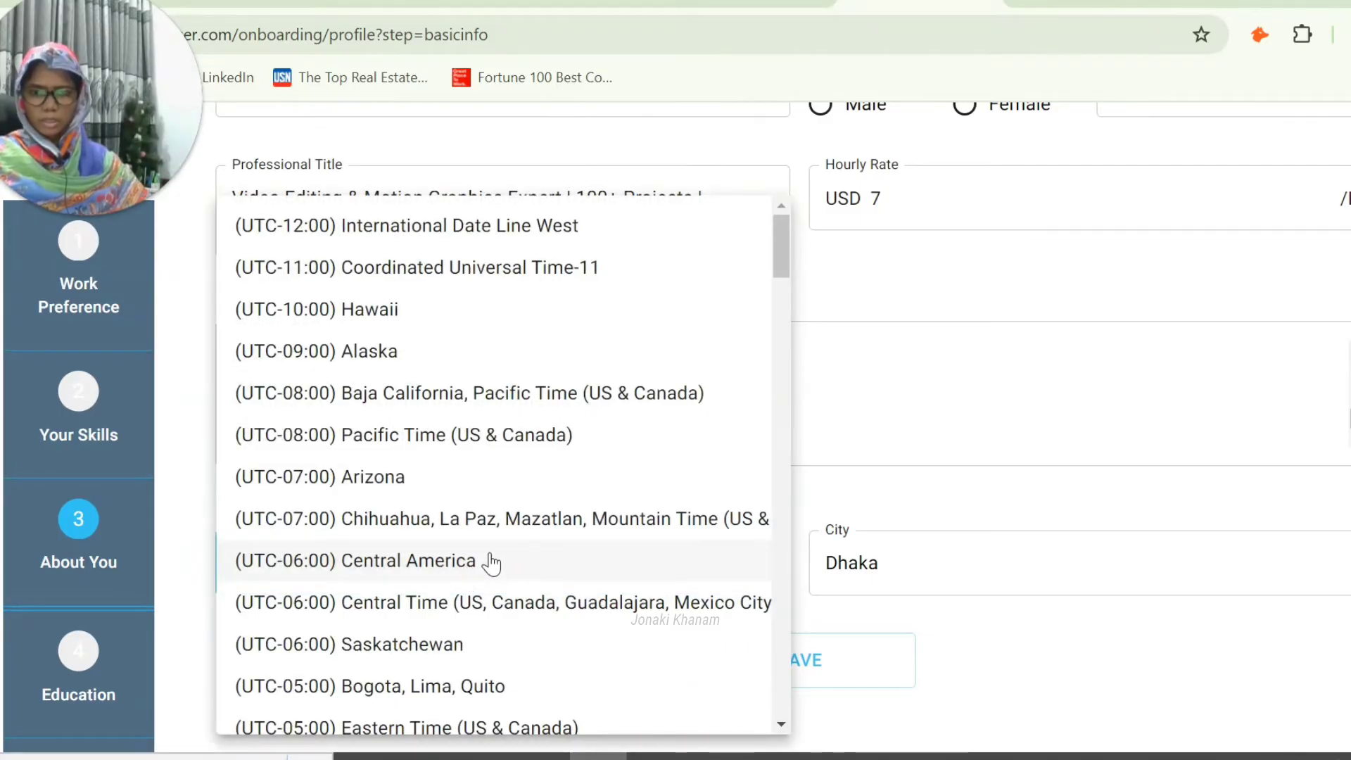
pyautogui.scroll(-5, 427, 463)
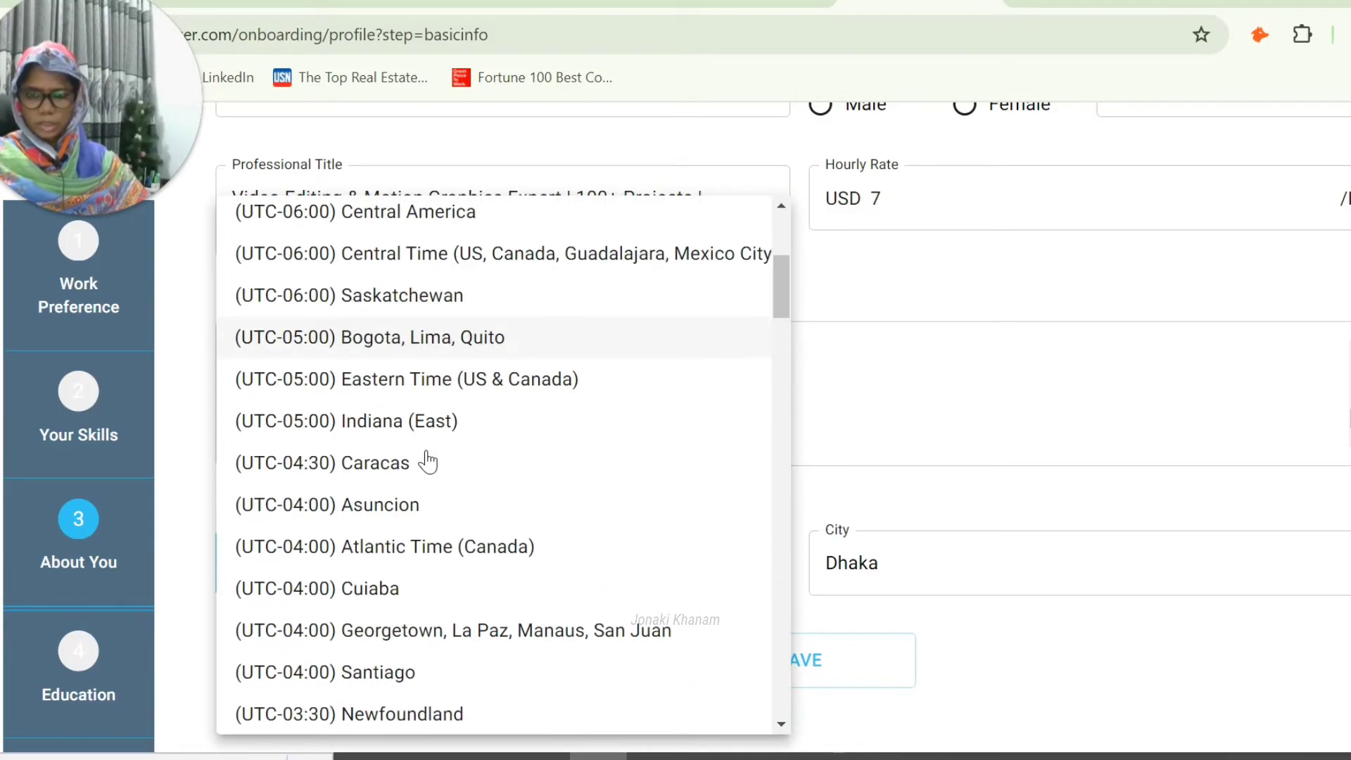
pyautogui.scroll(-5, 427, 462)
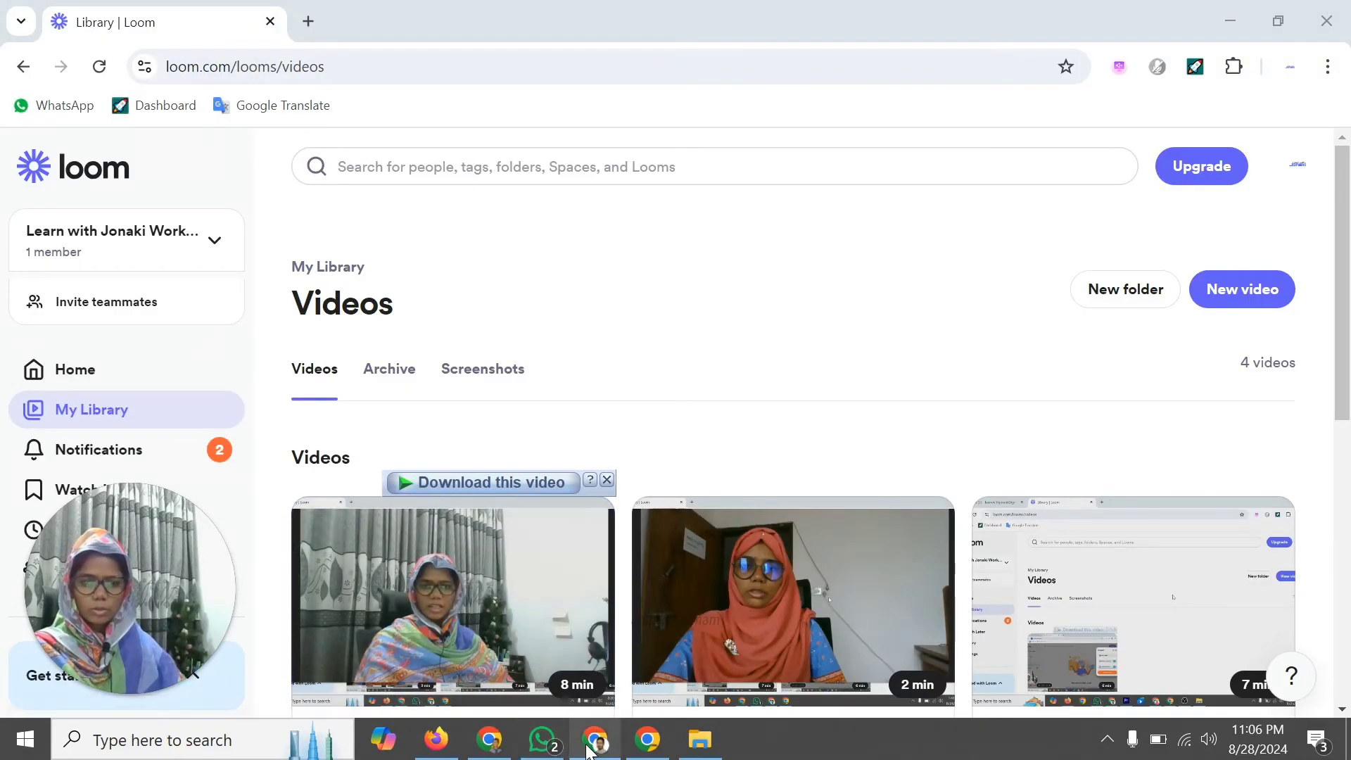
# - Return to the Truelancer onboarding, move past the education part without adding any and continue without work experience
pyautogui.moveTo(594, 748)
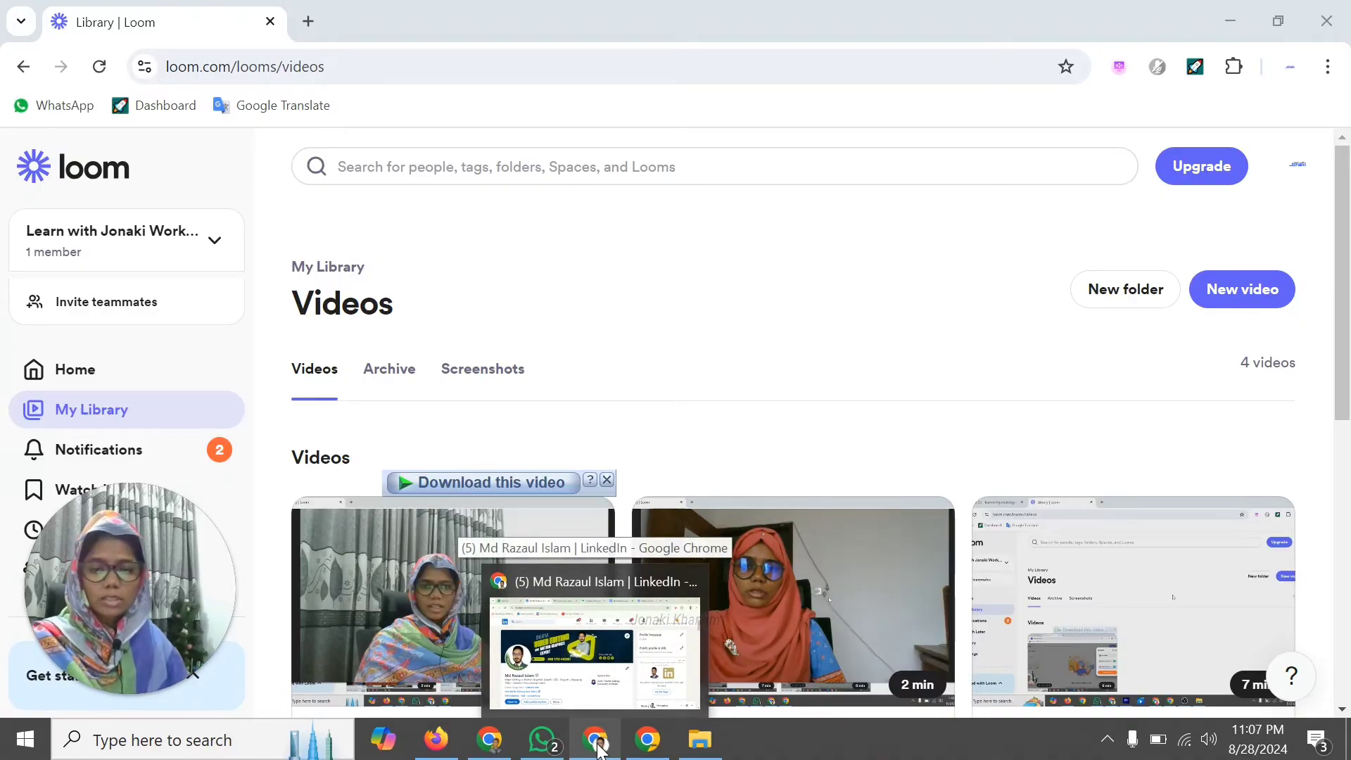
pyautogui.click(597, 747)
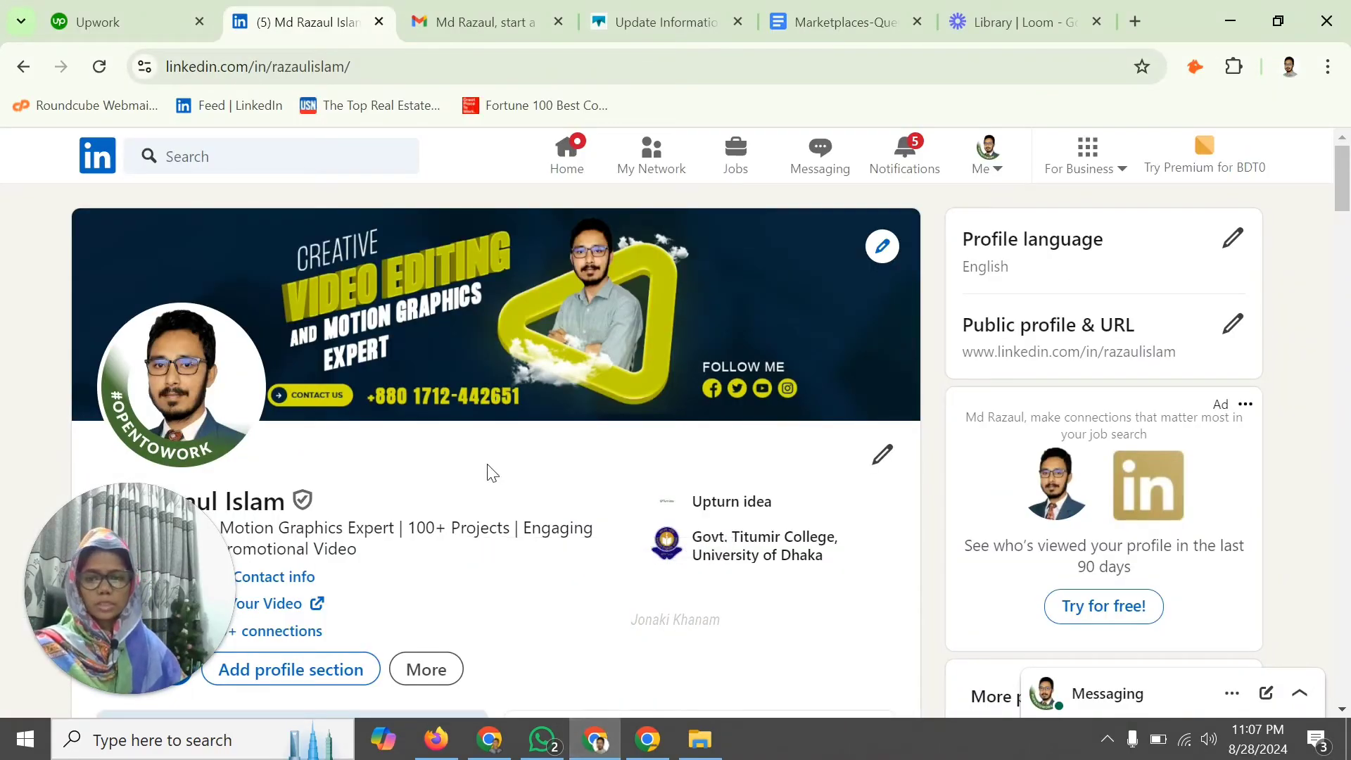
pyautogui.click(664, 22)
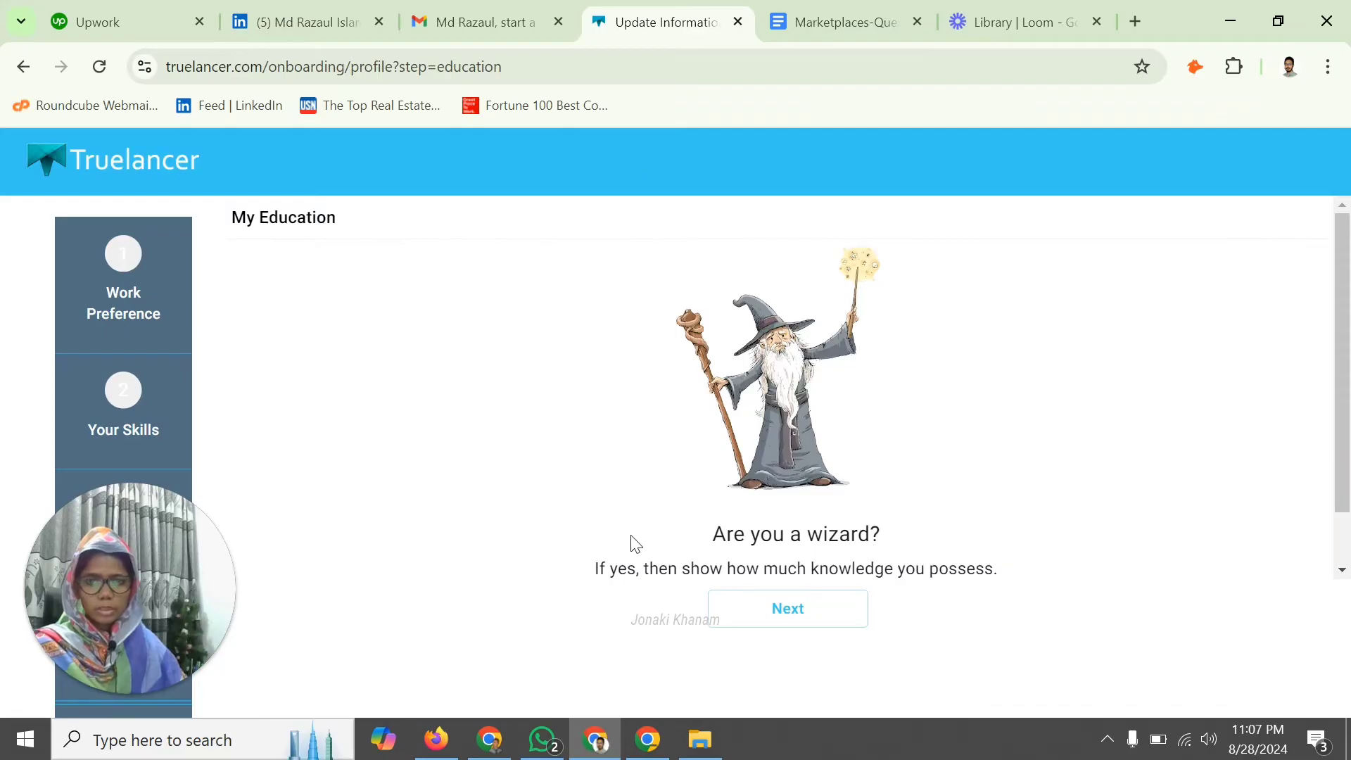
pyautogui.moveTo(141, 533); pyautogui.dragTo(577, 77)
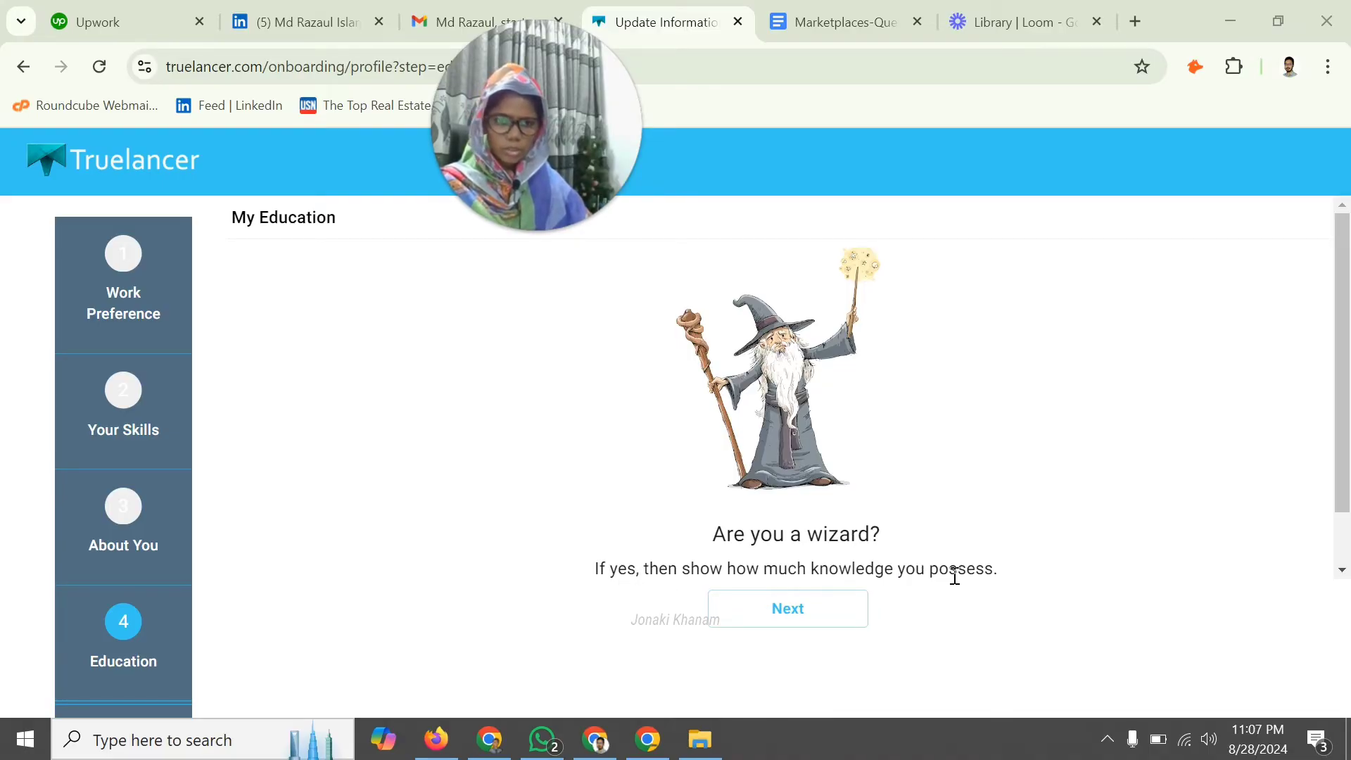
pyautogui.click(769, 615)
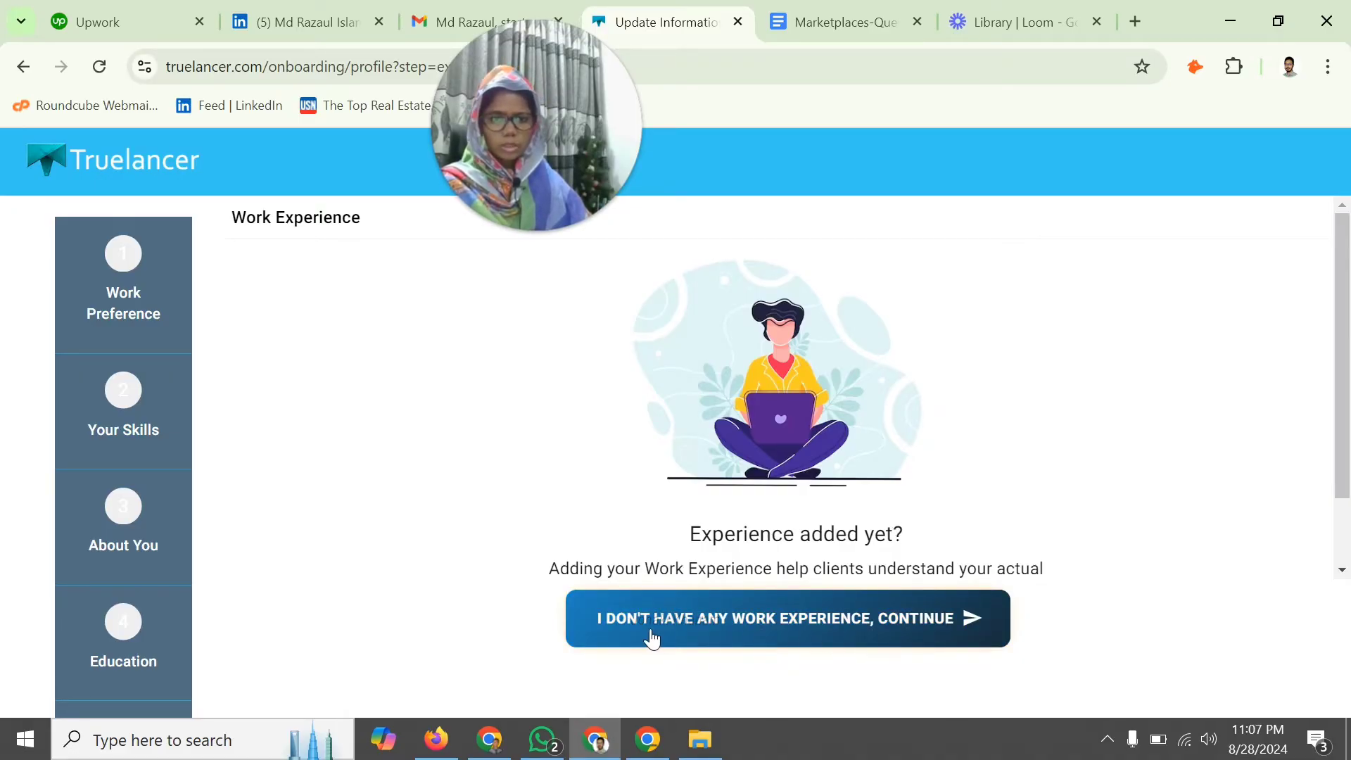
pyautogui.click(775, 634)
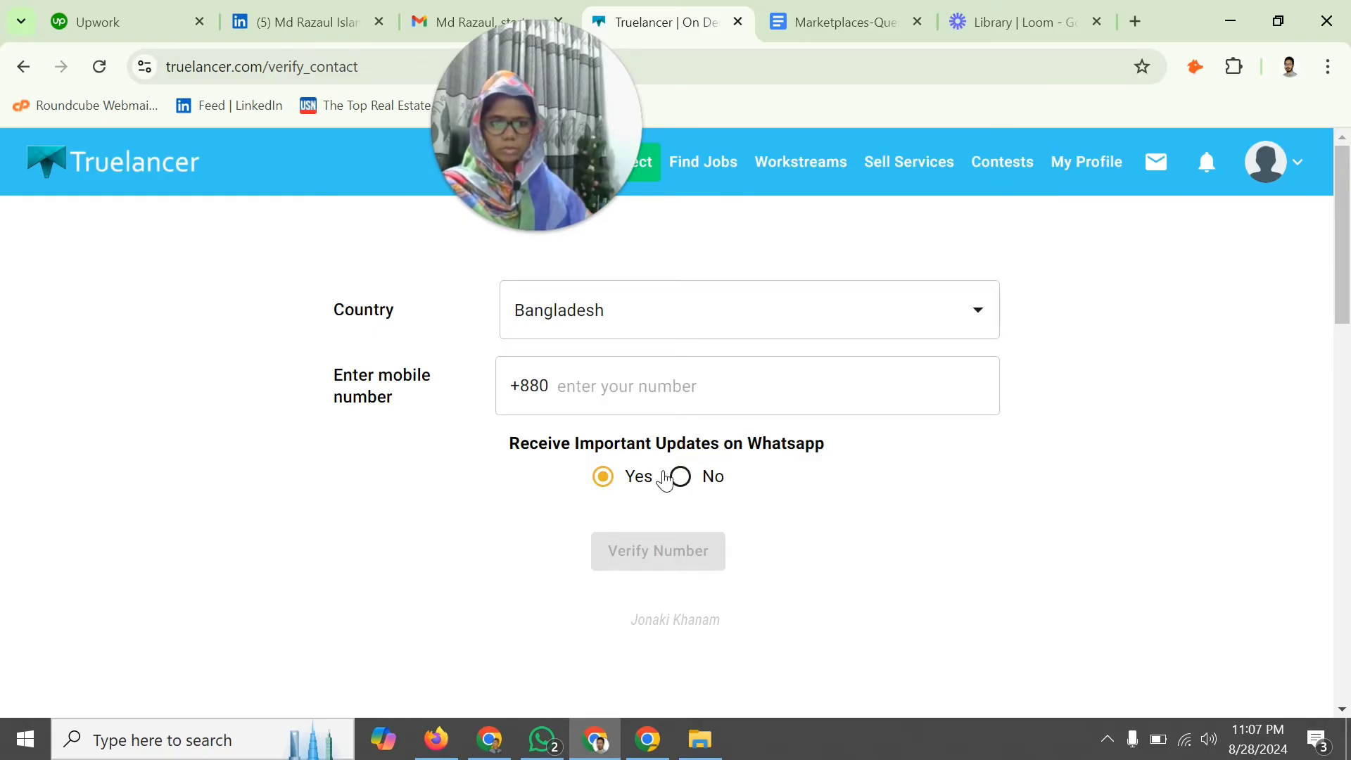
# - Enter the freelancer's mobile number for contact verification with Bangladesh as the country
pyautogui.click(600, 398)
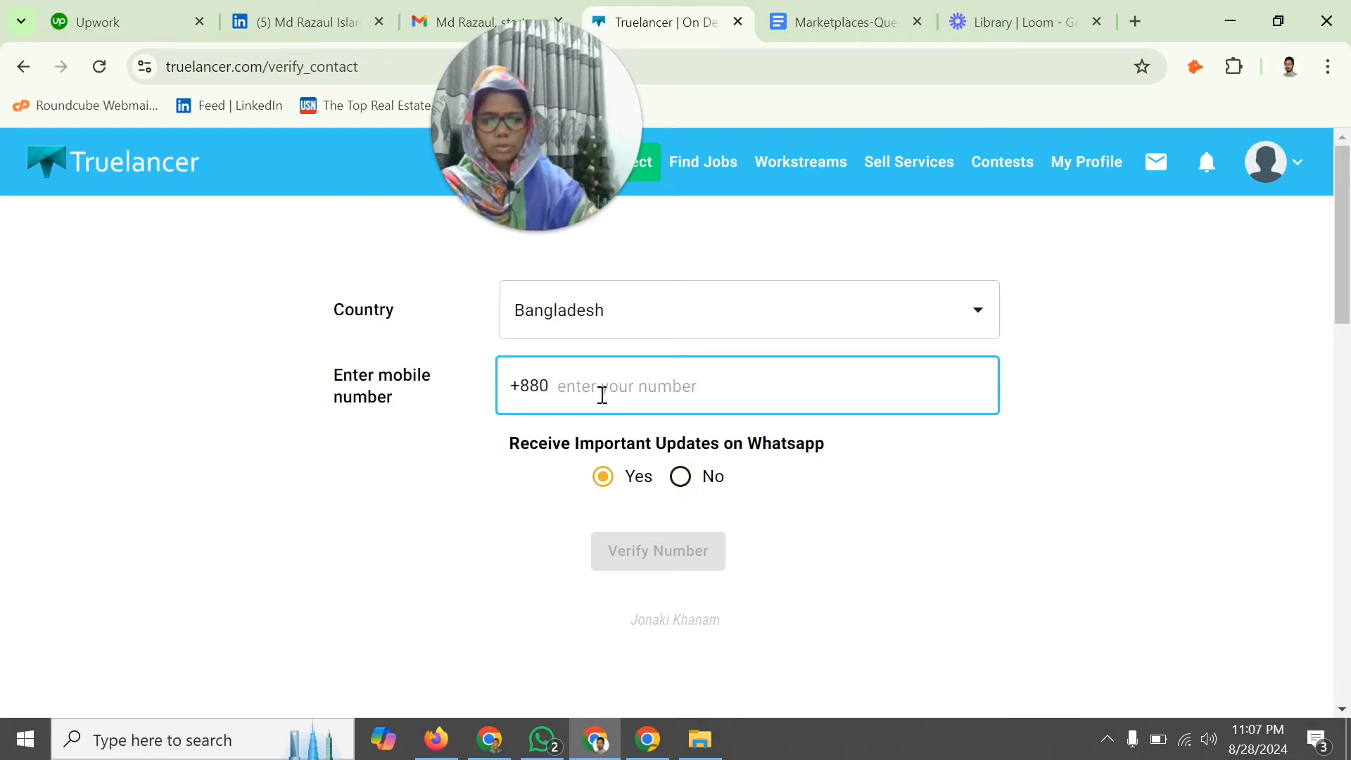
pyautogui.write('01')
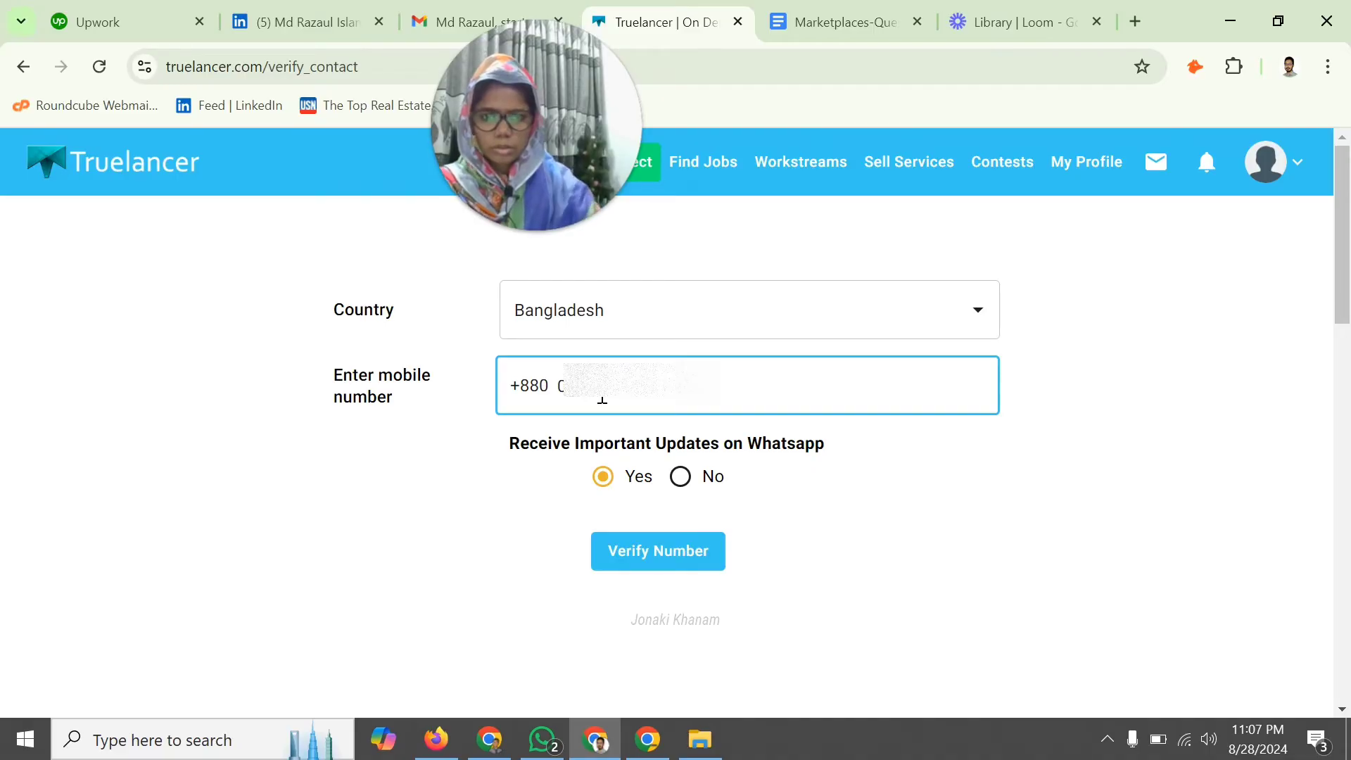
pyautogui.click(841, 496)
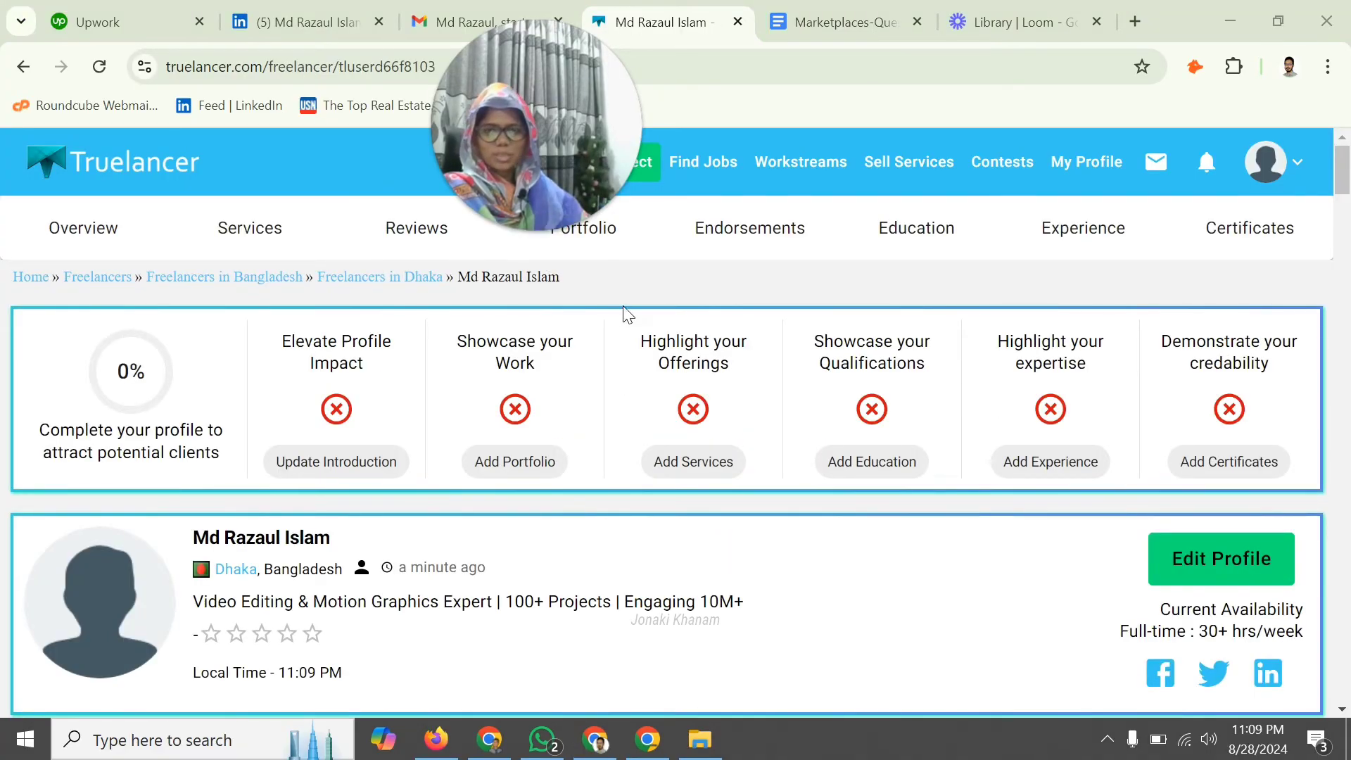
# - Look over the freelancer profile page and open the profile for editing
pyautogui.moveTo(1075, 167)
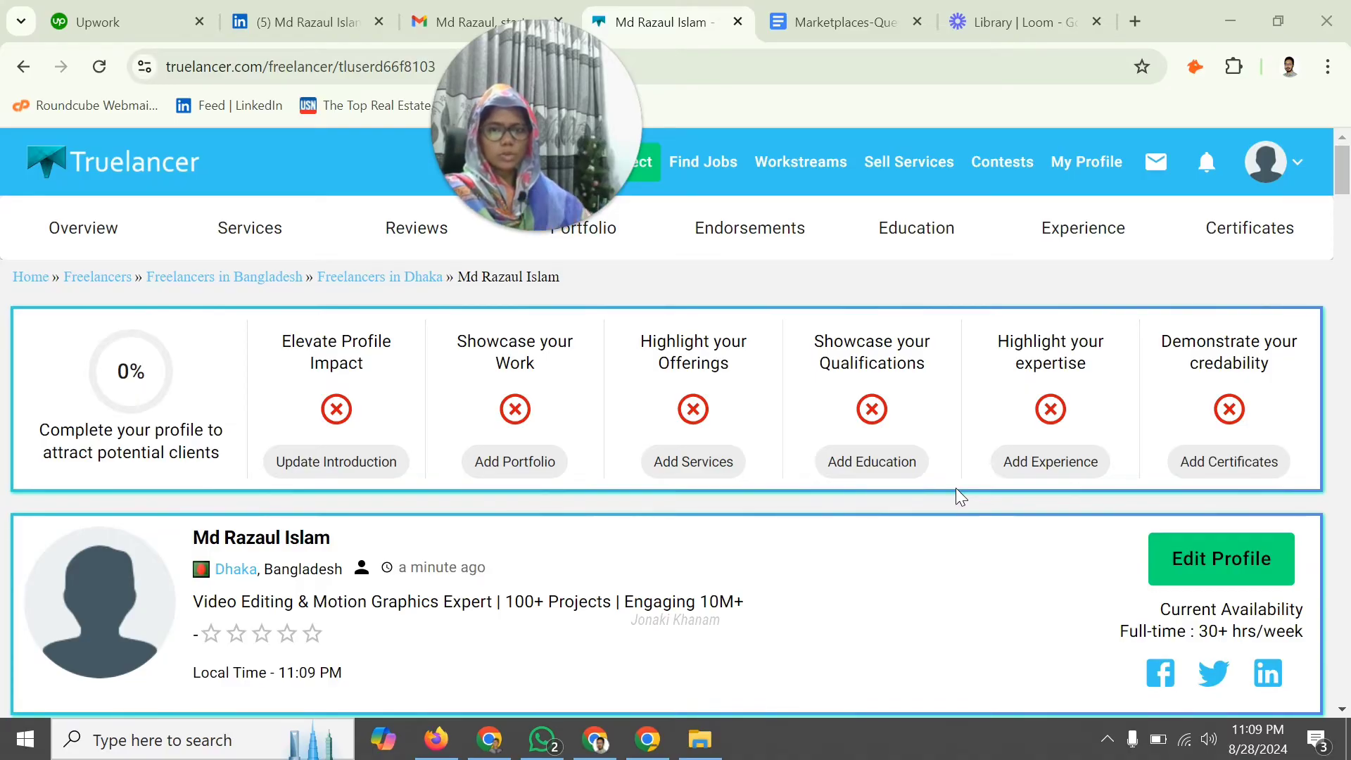
pyautogui.scroll(-5, 412, 488)
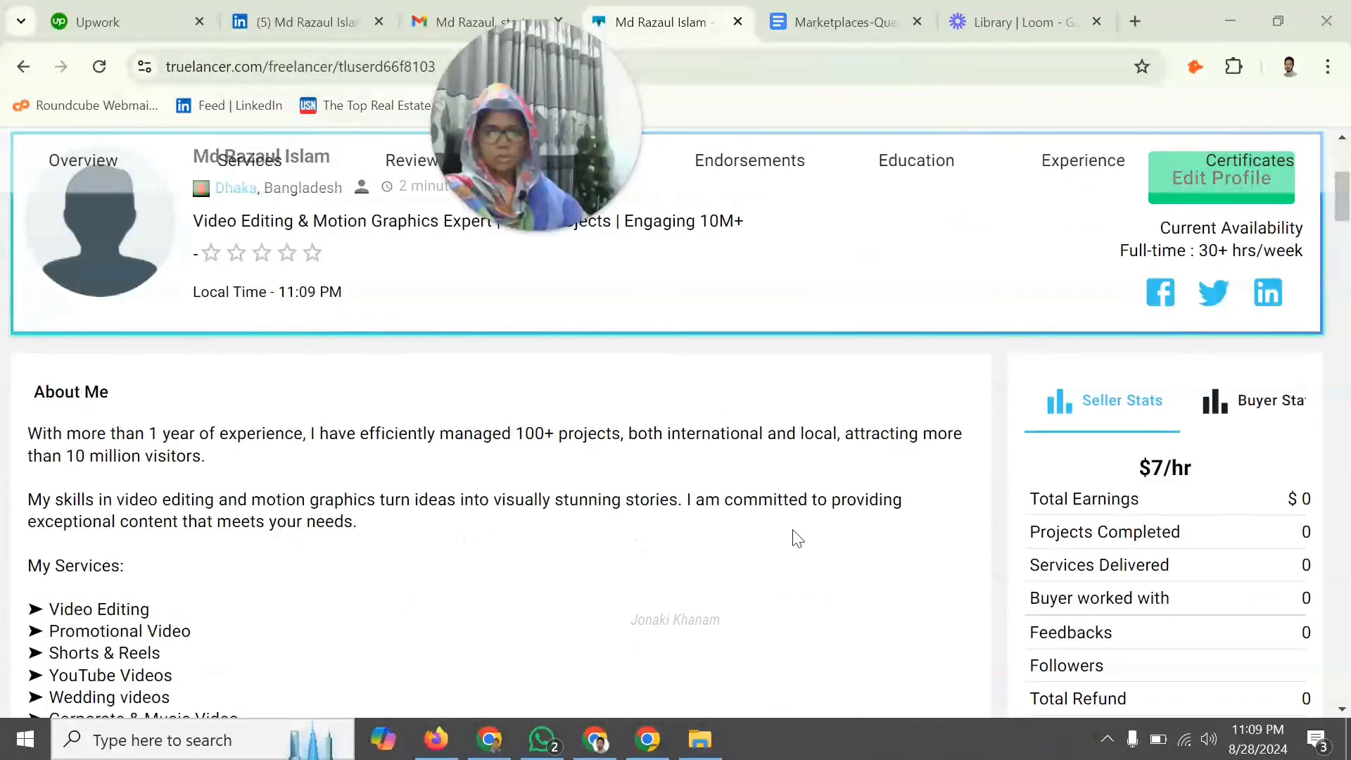
pyautogui.scroll(3, 1179, 389)
pyautogui.click(1221, 388)
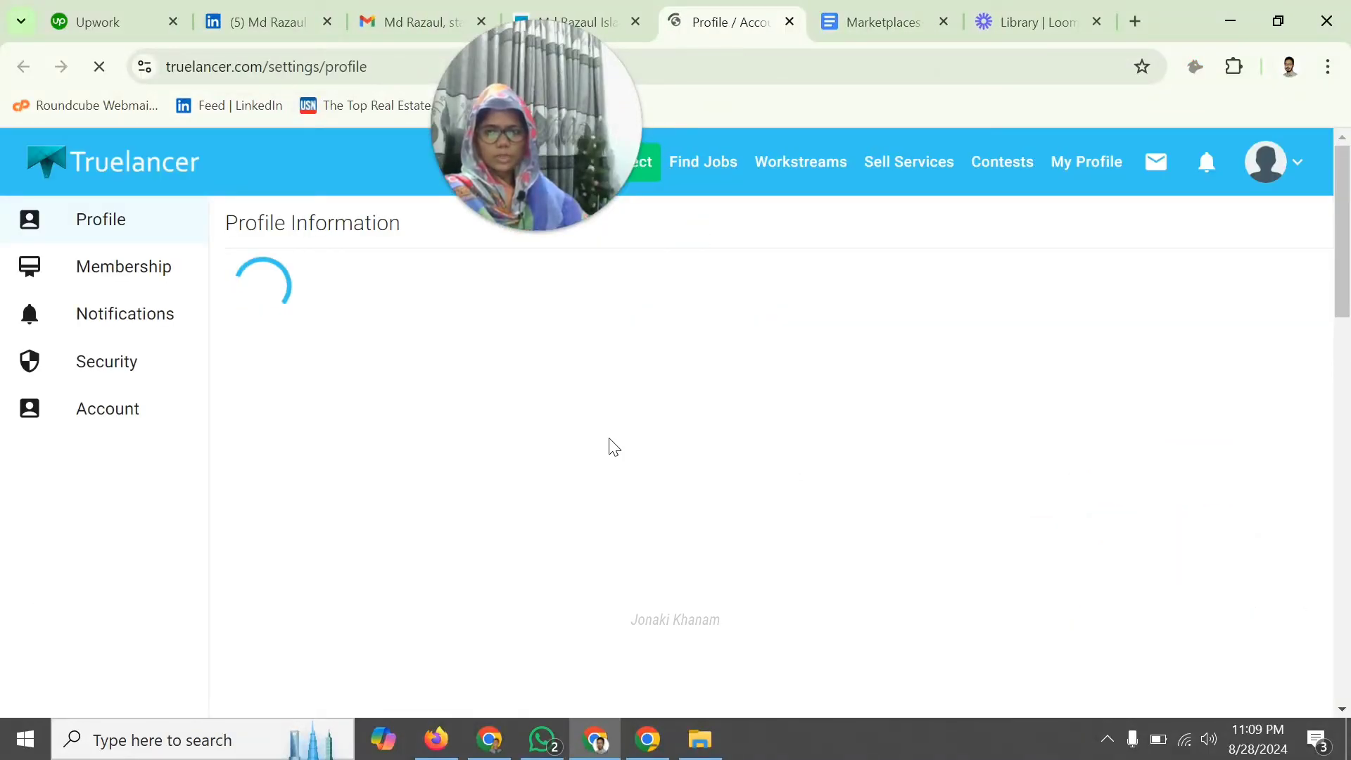
# - Start changing the profile picture and choose the freelancer's portrait photo from the Desktop folder
pyautogui.click(496, 341)
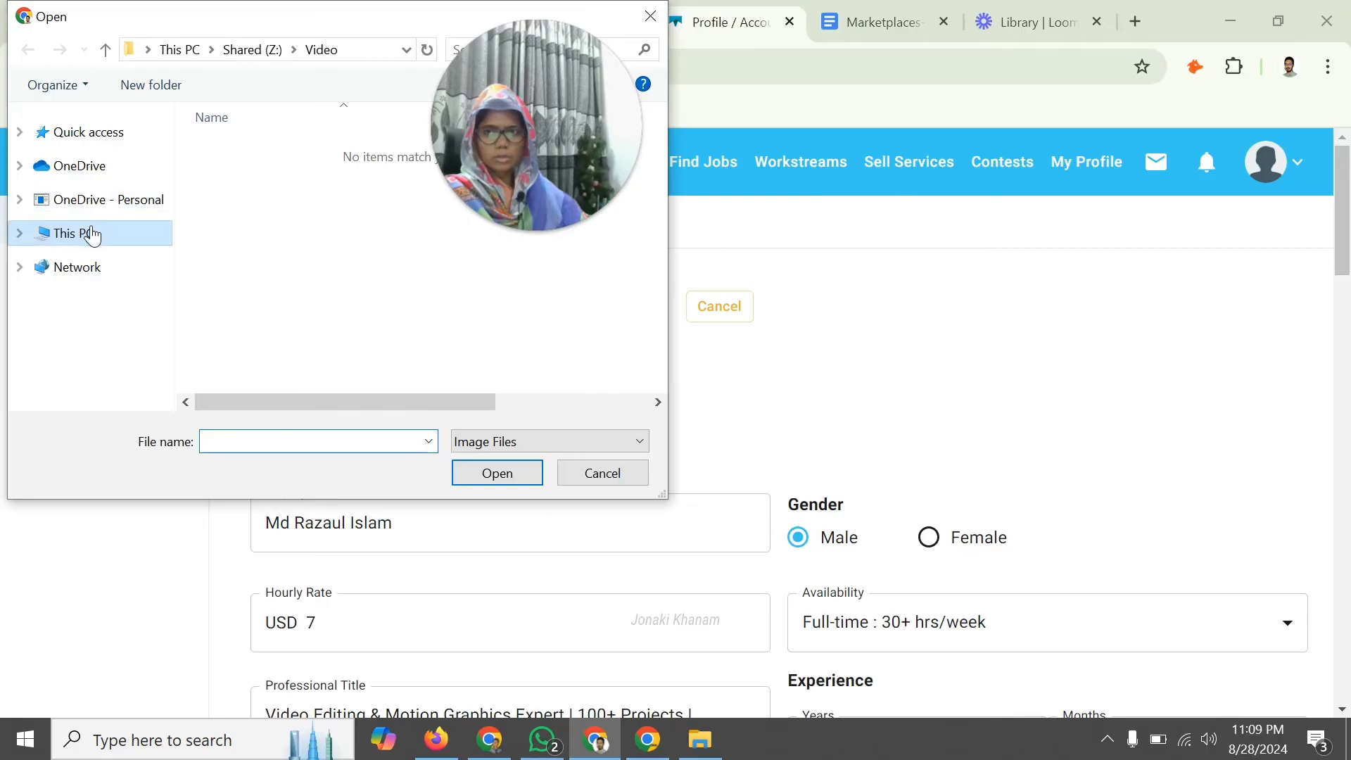
pyautogui.click(86, 233)
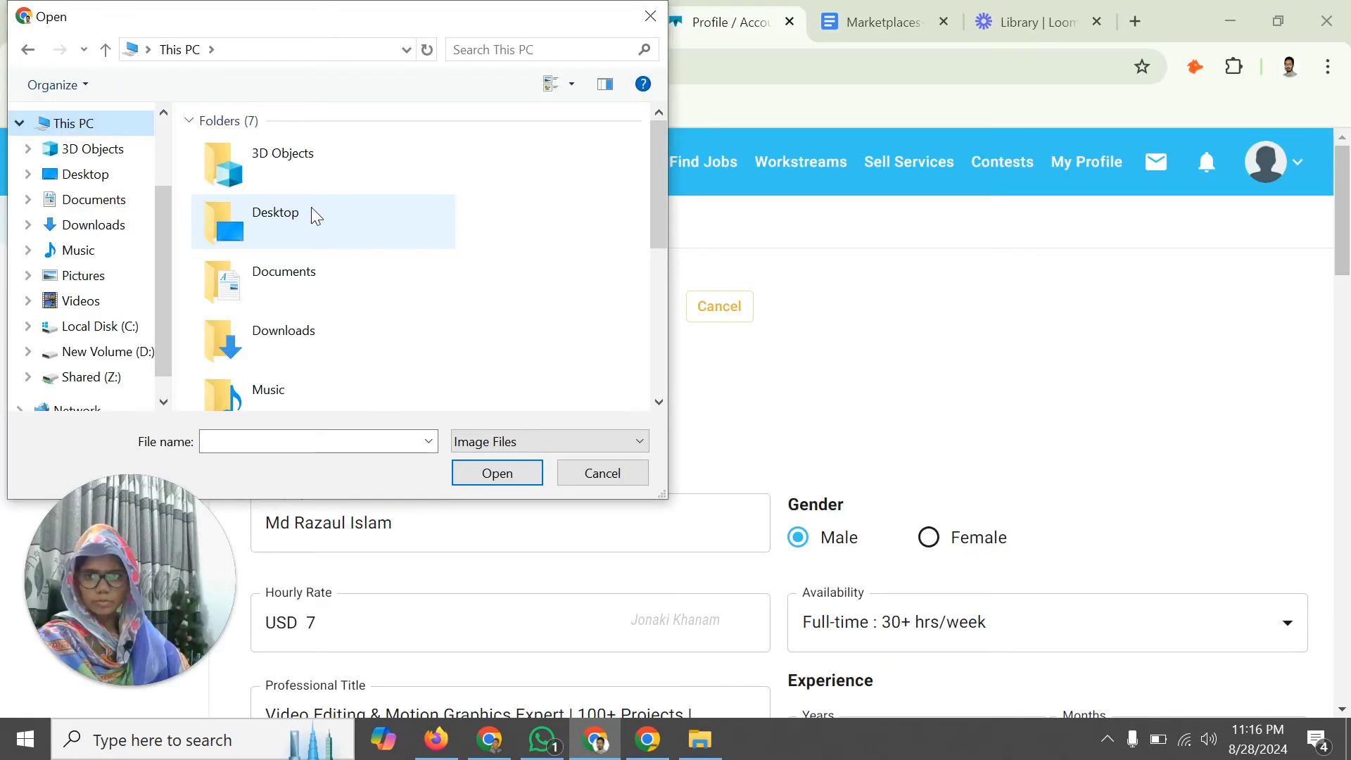
pyautogui.doubleClick(311, 207)
pyautogui.click(518, 311)
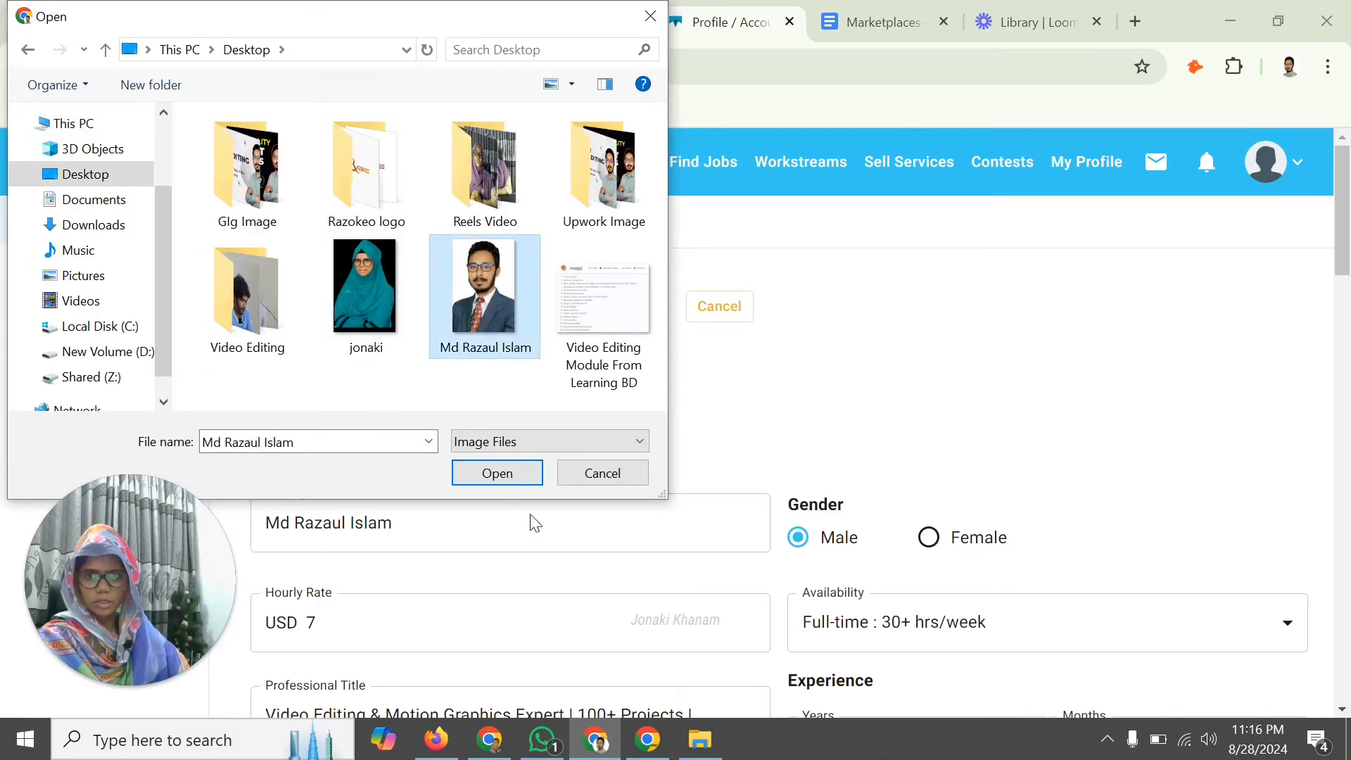
pyautogui.click(516, 482)
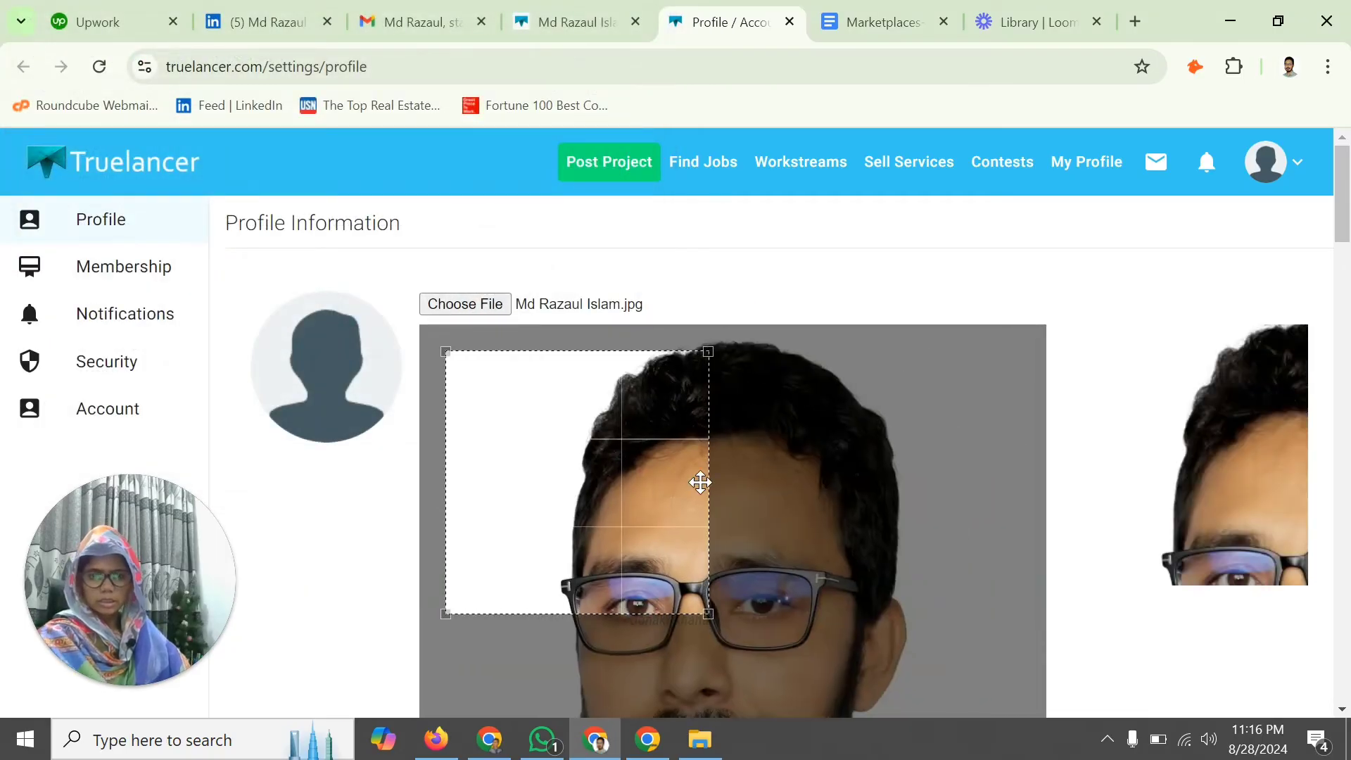
# - Enlarge and reposition the crop area so it frames the head and shoulders across the photo's full width
pyautogui.scroll(-2, 704, 472)
pyautogui.scroll(-1, 705, 466)
pyautogui.moveTo(708, 404); pyautogui.dragTo(974, 668)
pyautogui.scroll(-3, 787, 473)
pyautogui.moveTo(449, 455); pyautogui.dragTo(440, 564)
pyautogui.scroll(4, 655, 449)
pyautogui.scroll(1, 654, 449)
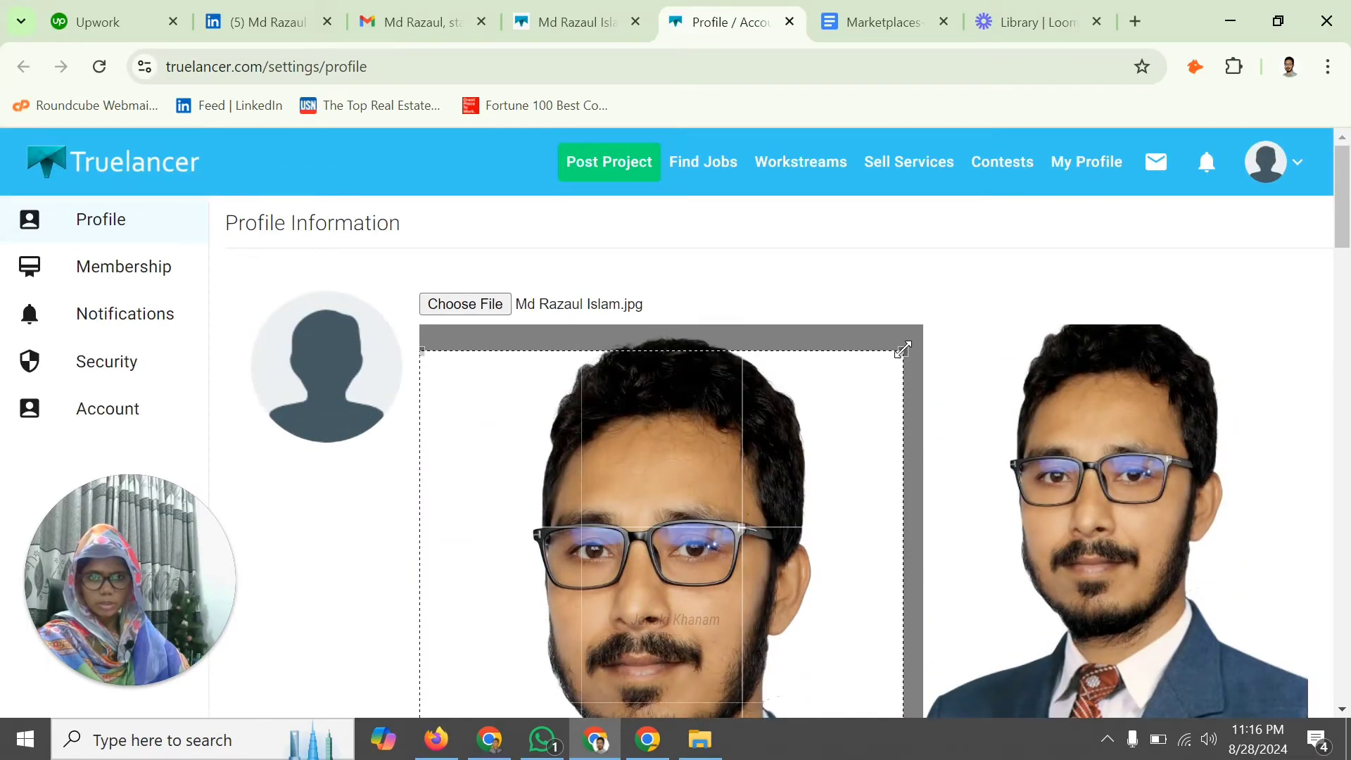
pyautogui.moveTo(903, 350); pyautogui.dragTo(947, 292)
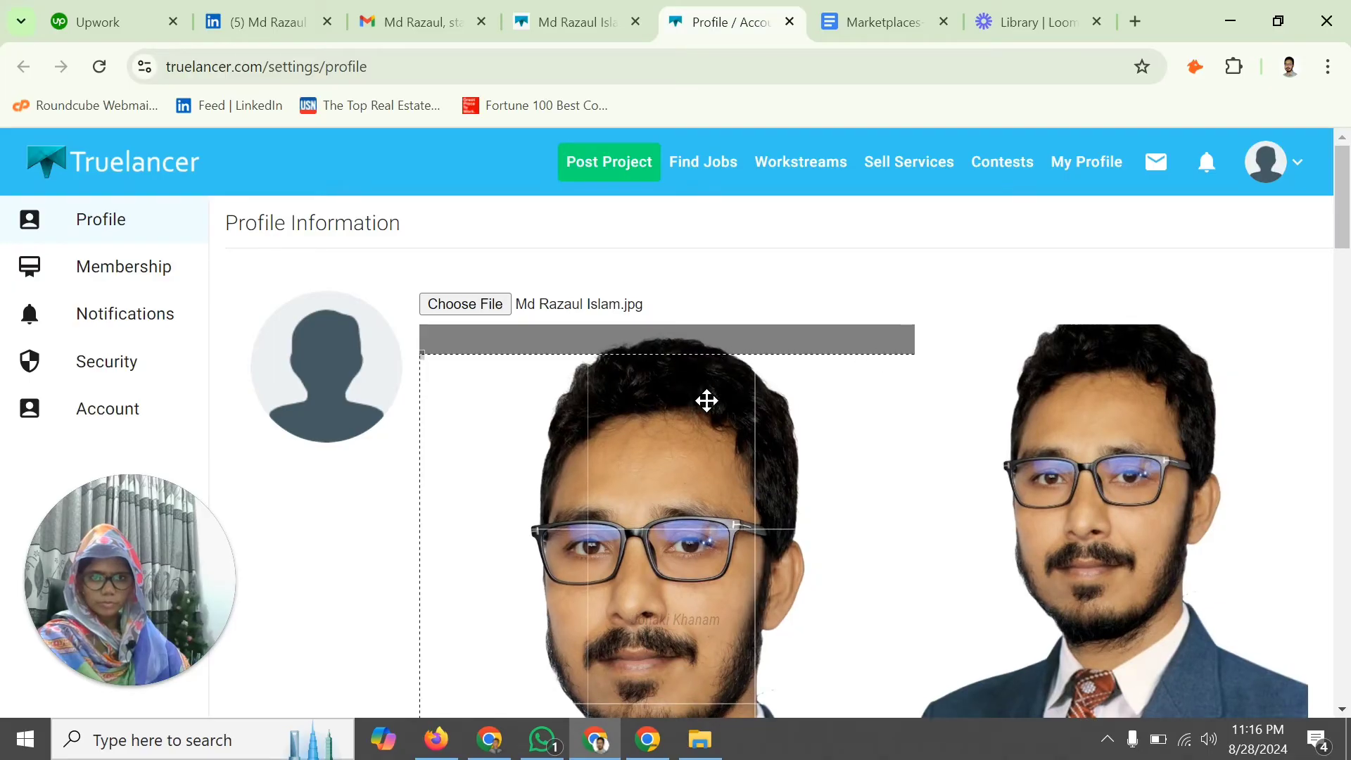
pyautogui.moveTo(707, 400); pyautogui.dragTo(727, 389)
pyautogui.scroll(-5, 726, 399)
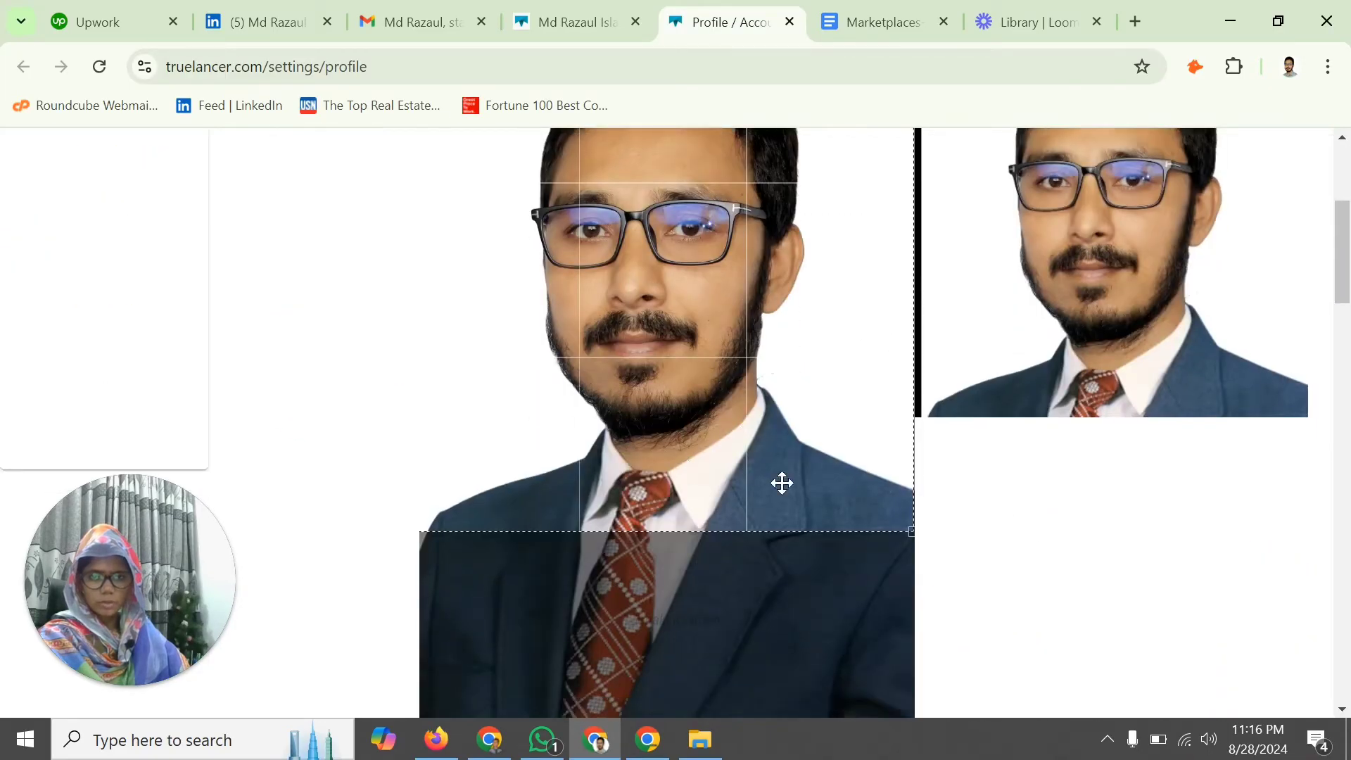
# - Save the profile information with the new picture
pyautogui.scroll(-5, 922, 531)
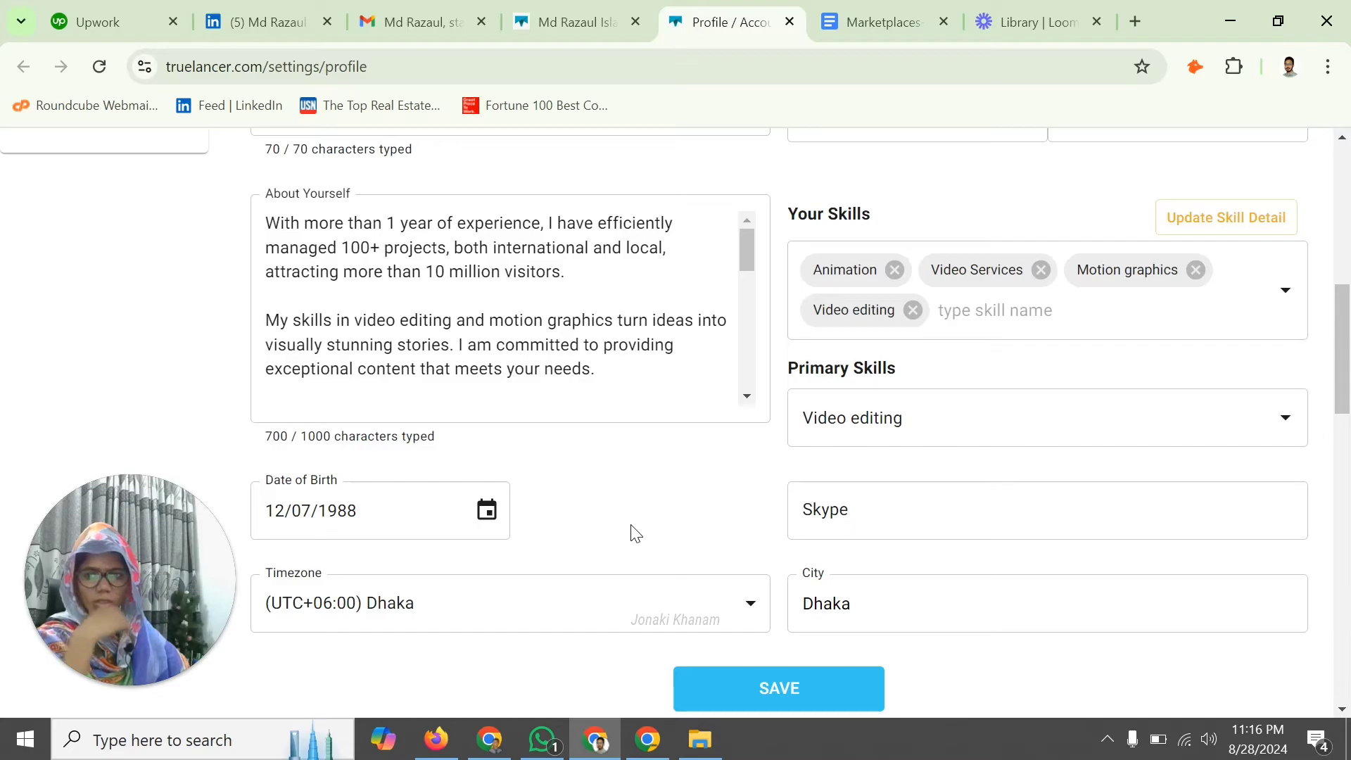
pyautogui.scroll(-5, 714, 503)
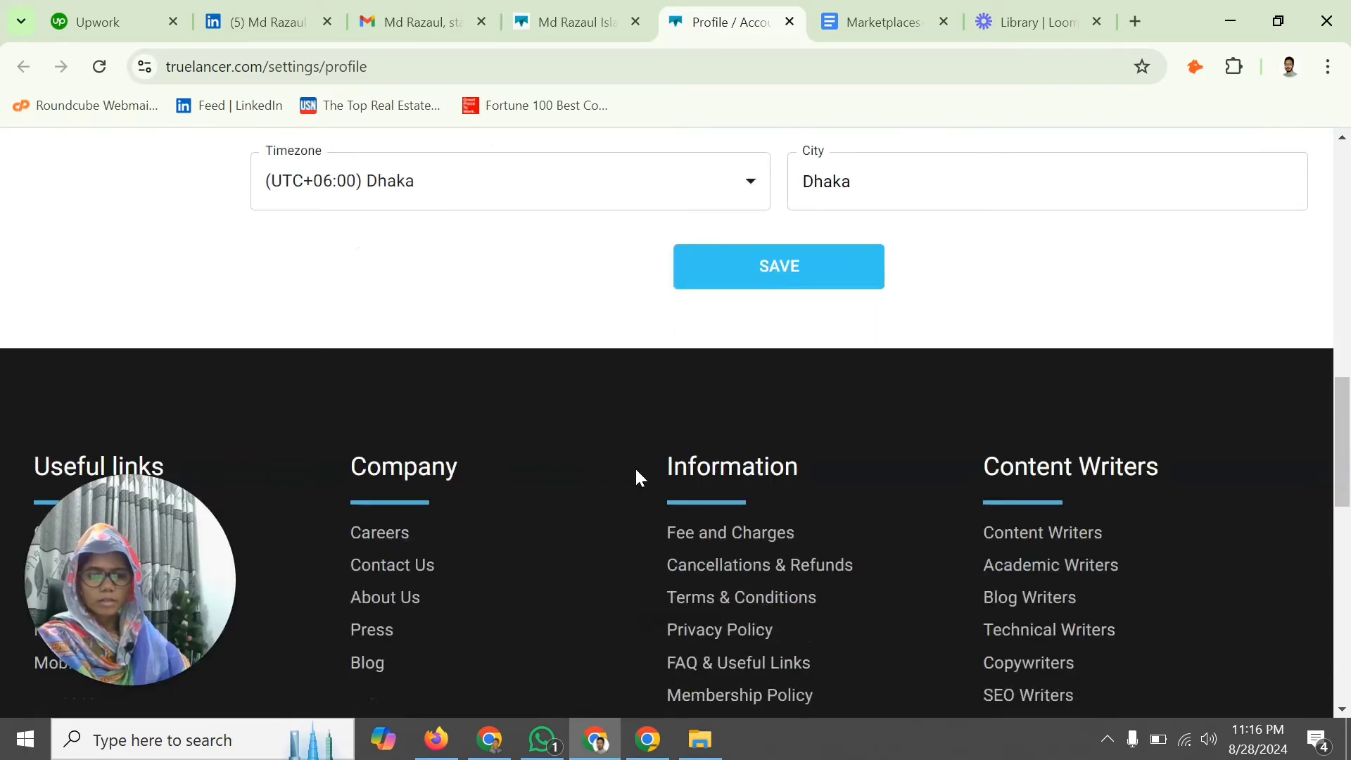
pyautogui.click(776, 284)
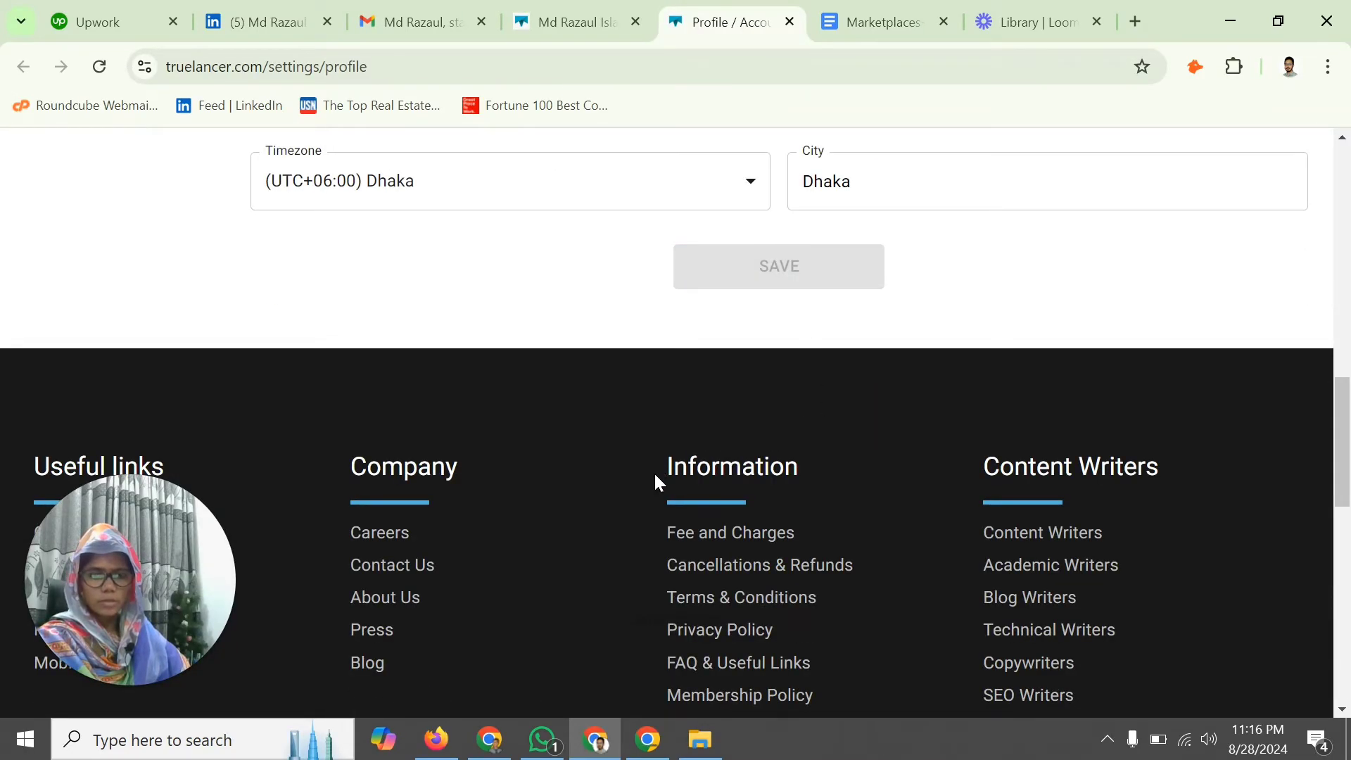
pyautogui.scroll(-4, 764, 473)
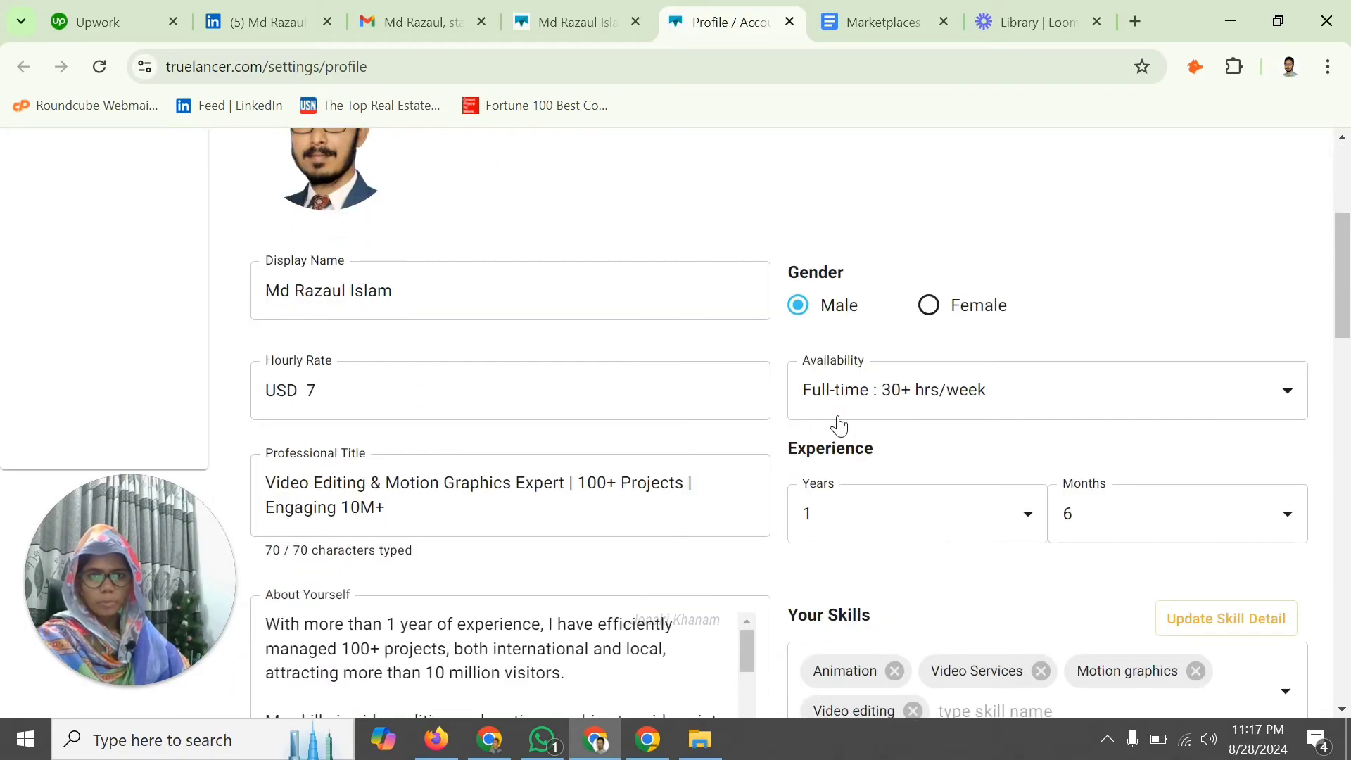
pyautogui.scroll(4, 838, 425)
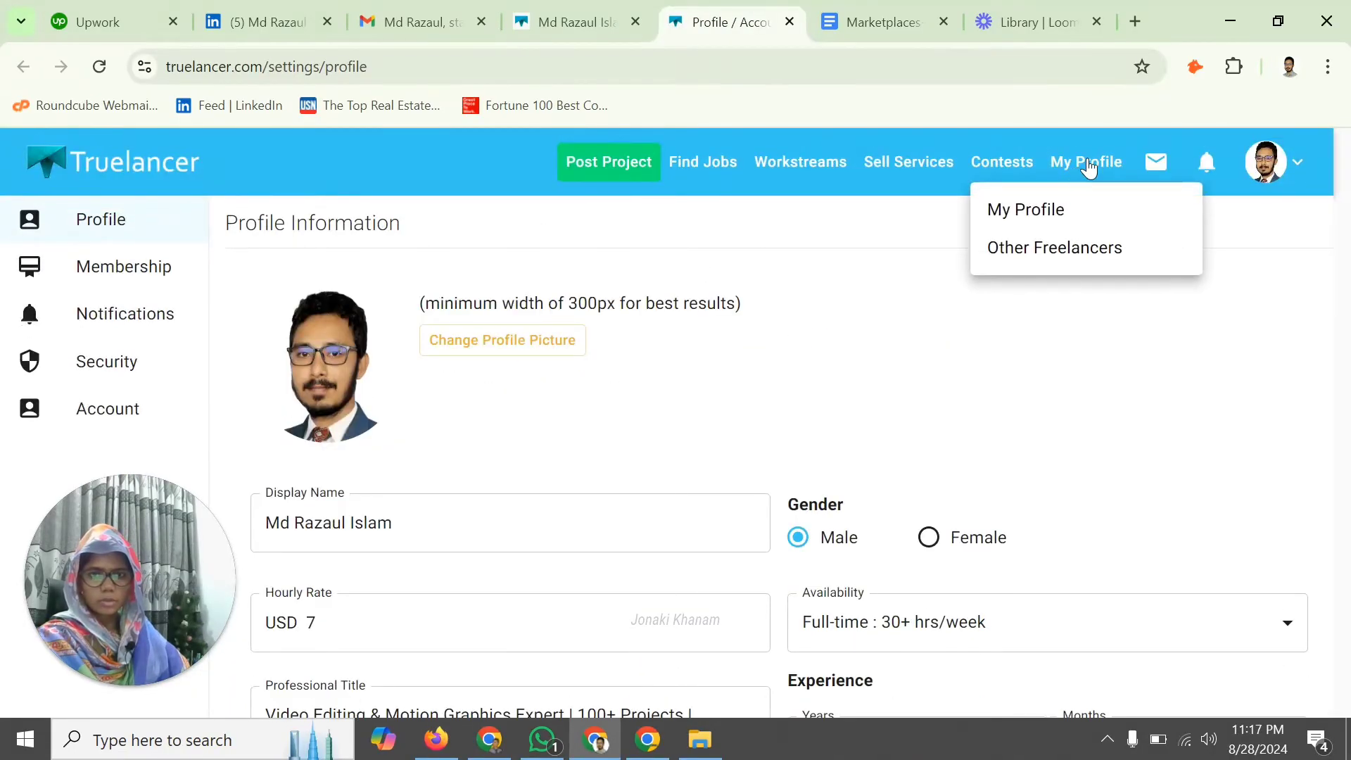
# - Open the freelancer's own profile page and go to its portfolio section for adding past work
pyautogui.click(1091, 164)
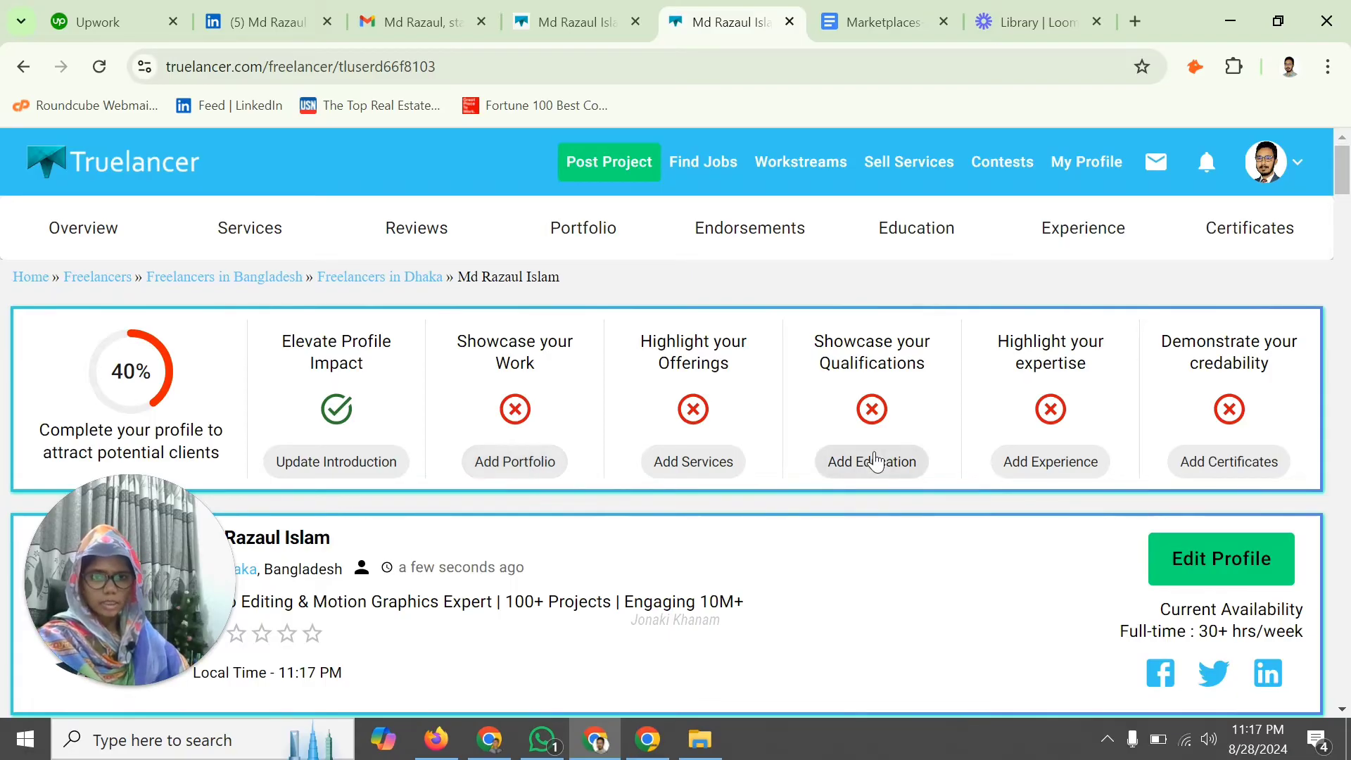
pyautogui.scroll(-3, 875, 457)
pyautogui.scroll(3, 874, 450)
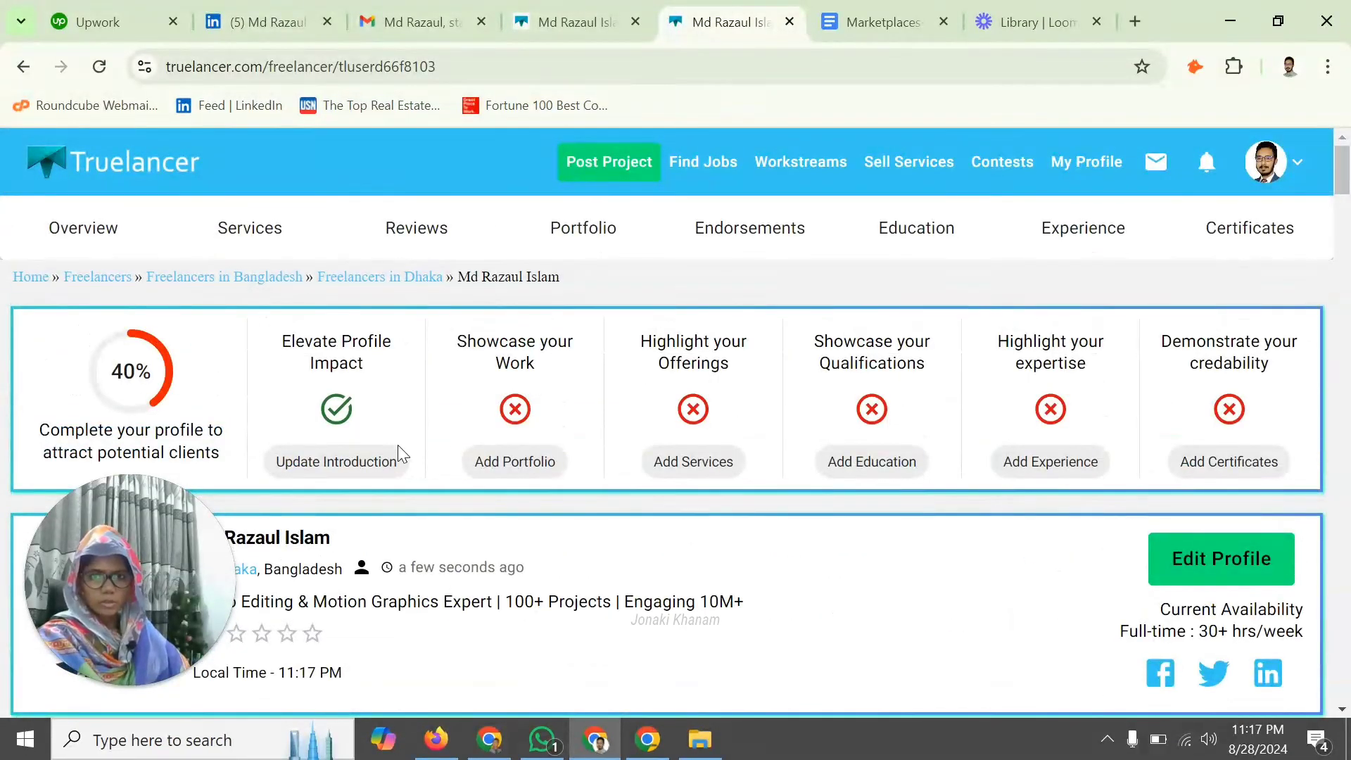
pyautogui.click(507, 466)
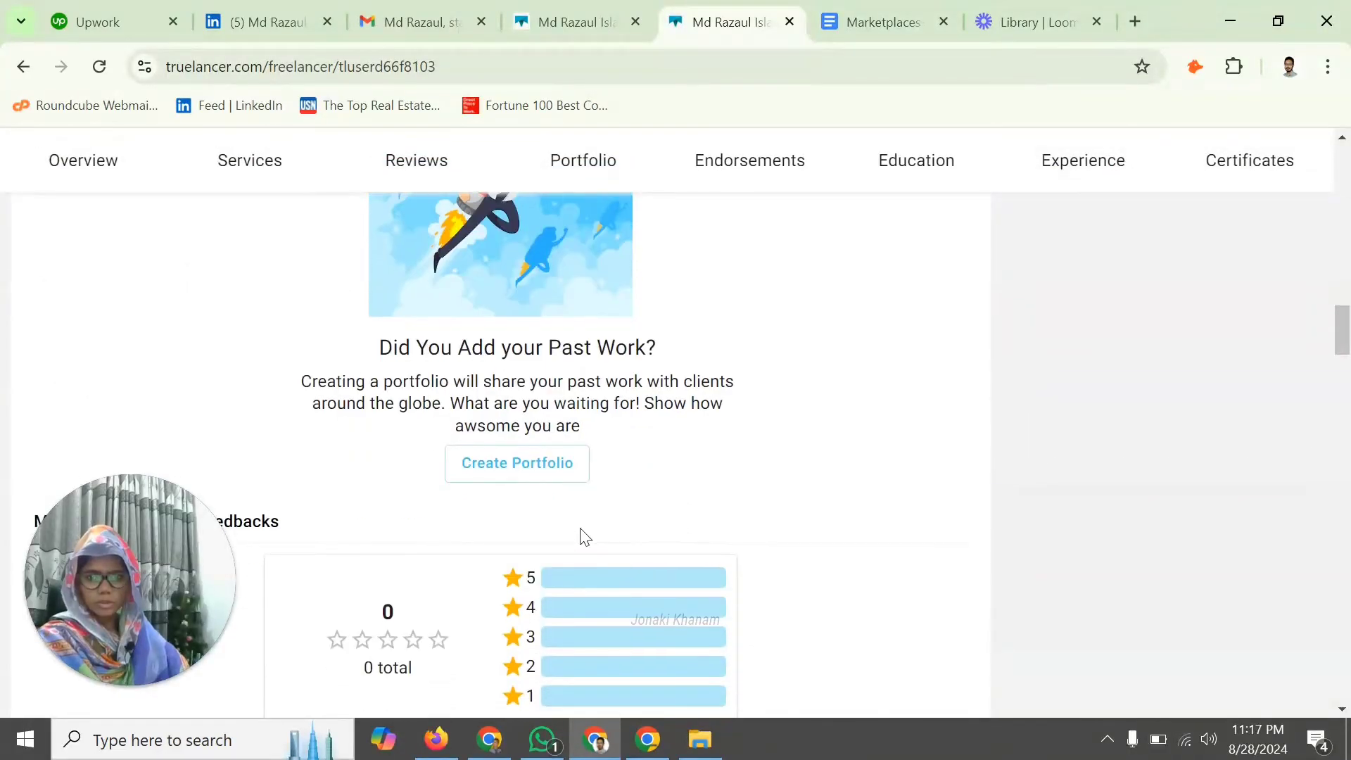
# - Start a new portfolio item, and on LinkedIn open the freelancer's full services page at its media samples
pyautogui.click(532, 477)
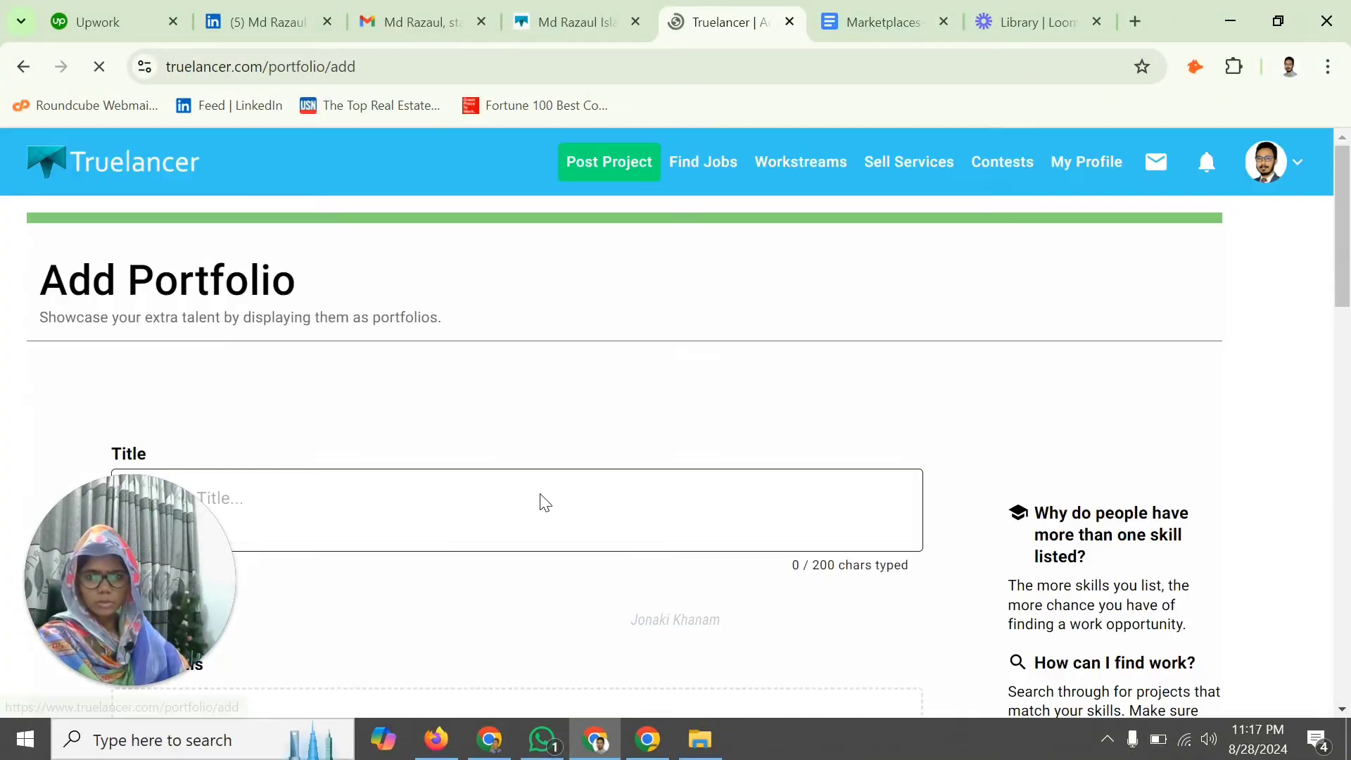
pyautogui.click(300, 306)
pyautogui.click(261, 21)
pyautogui.scroll(-7, 529, 470)
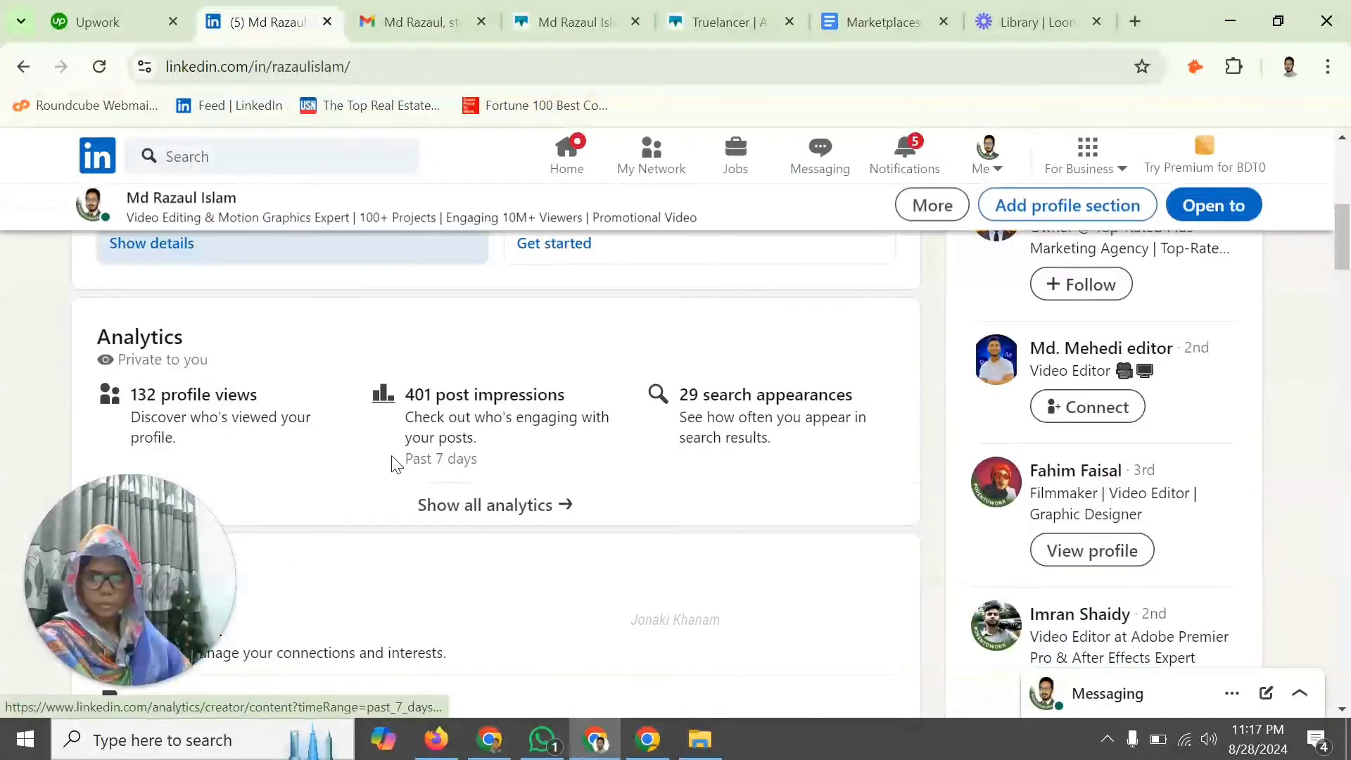
pyautogui.scroll(3, 423, 459)
pyautogui.scroll(-12, 556, 498)
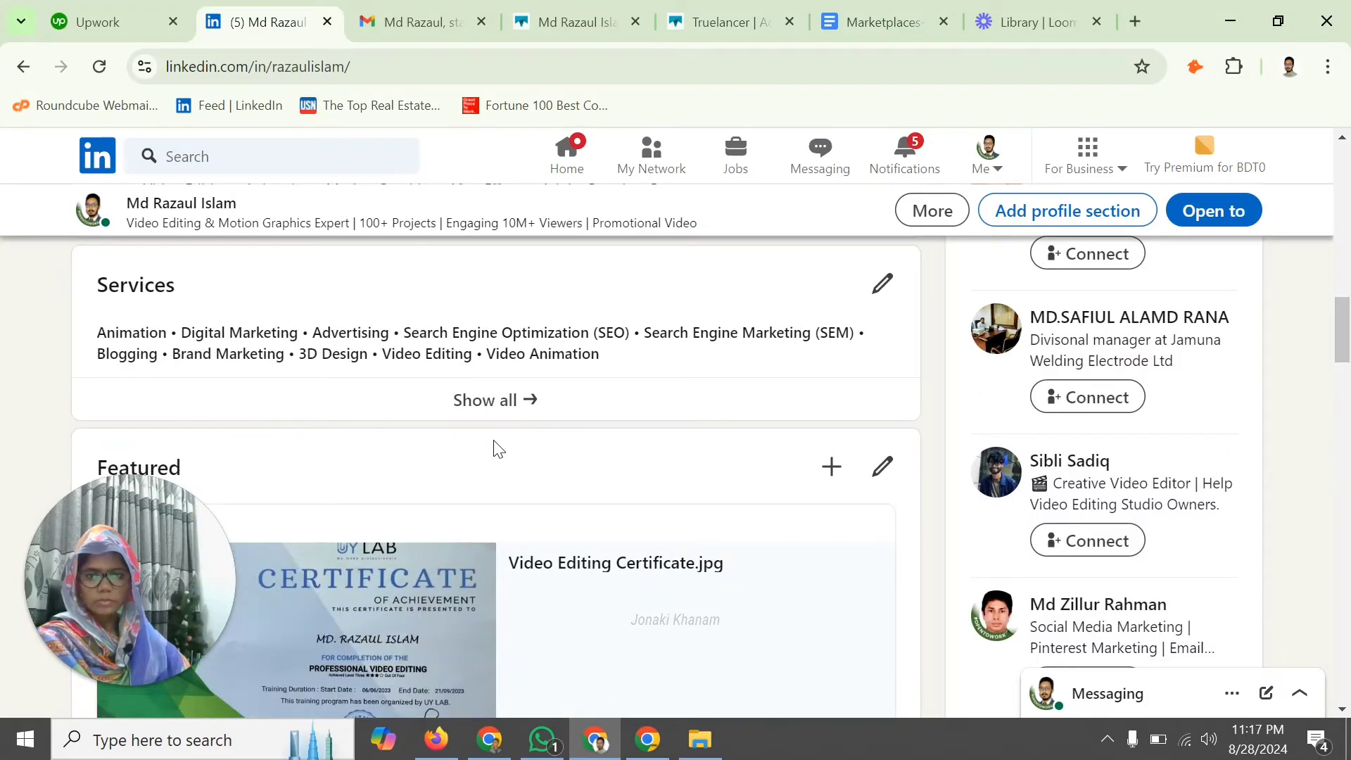
pyautogui.click(537, 399)
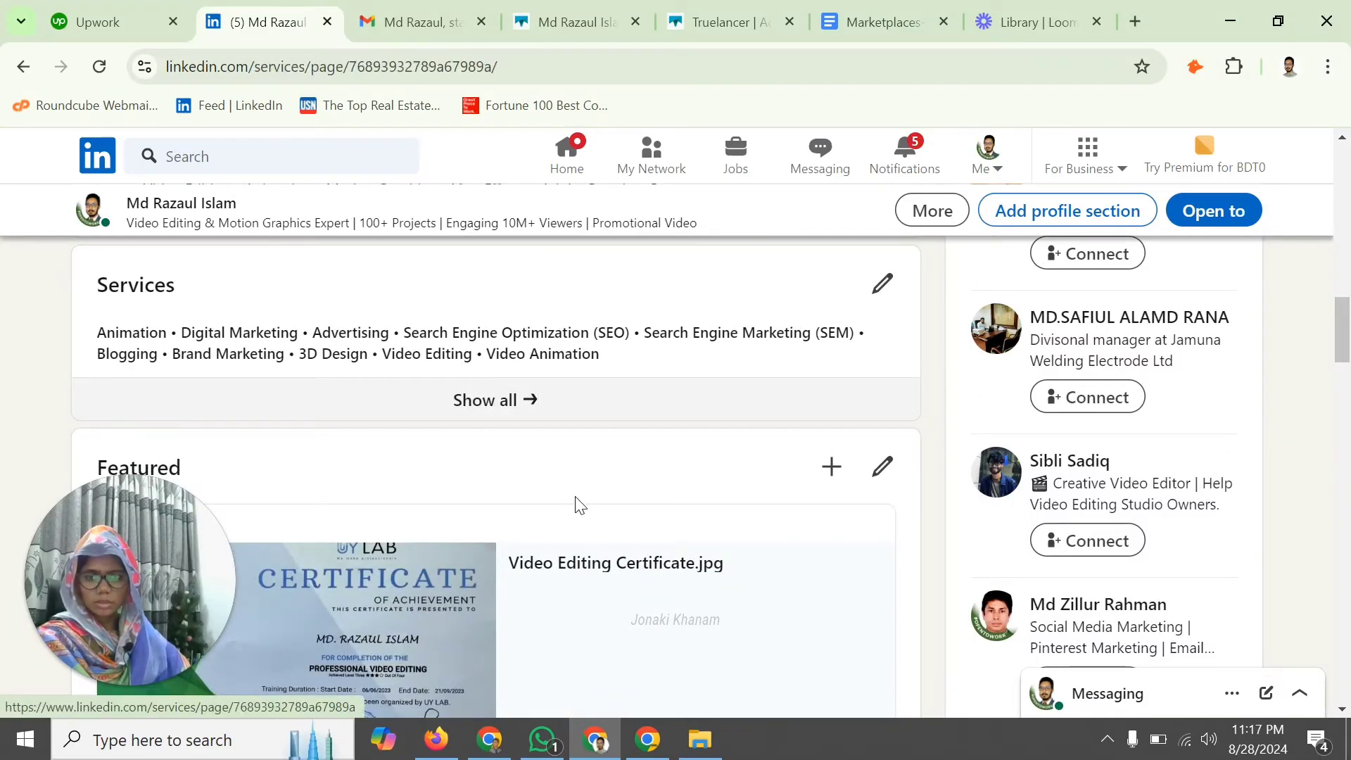
pyautogui.scroll(-15, 664, 459)
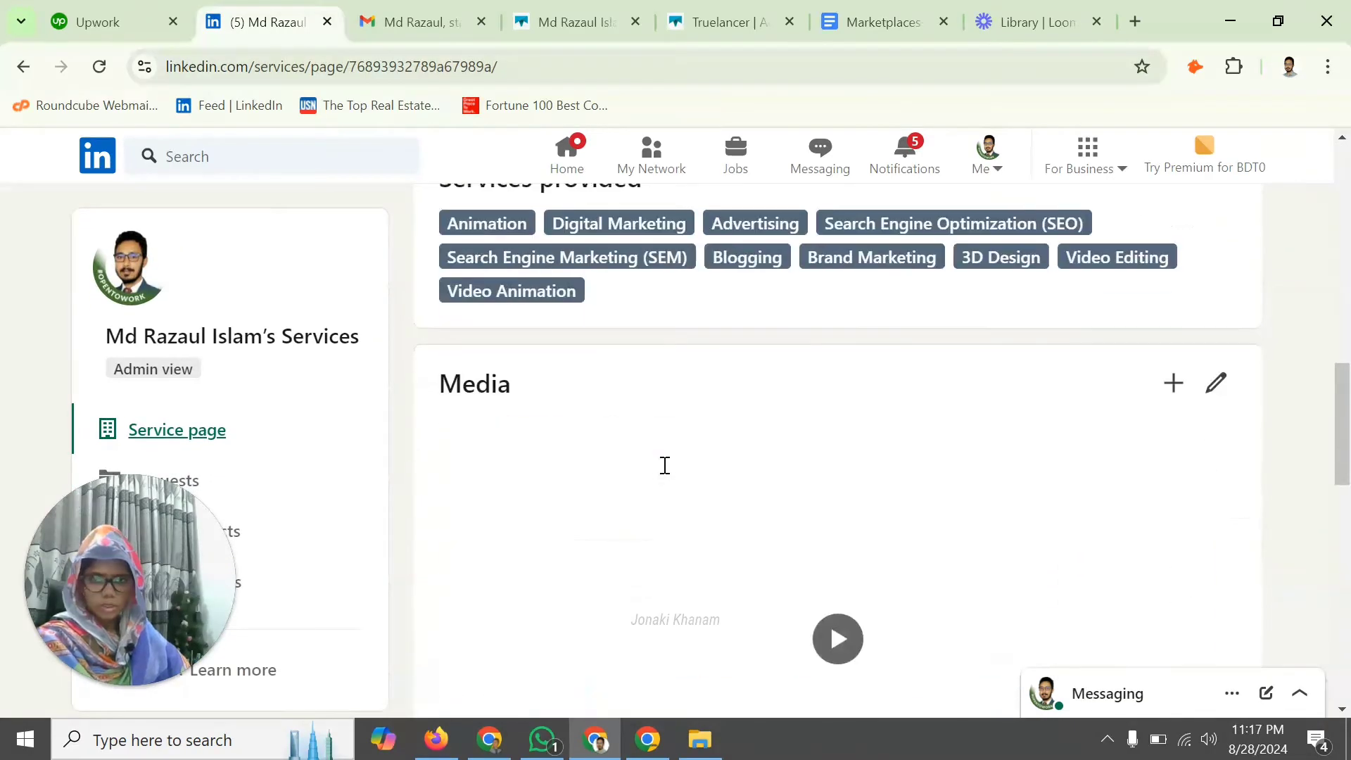
pyautogui.scroll(-5, 964, 512)
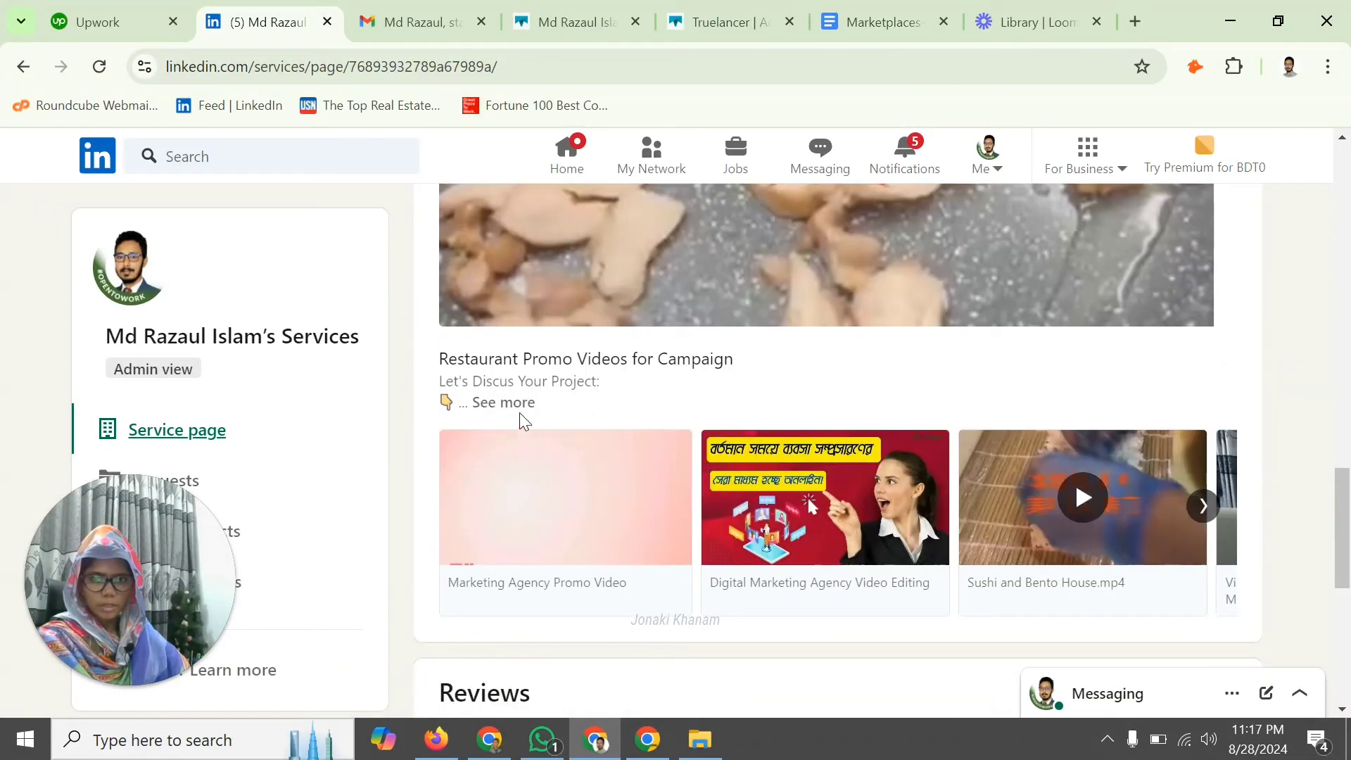
# - Expand the Restaurant Promo Videos for Campaign description on the services page and copy it together with its title
pyautogui.click(508, 403)
pyautogui.scroll(-2, 642, 474)
pyautogui.scroll(2, 668, 461)
pyautogui.moveTo(644, 446); pyautogui.dragTo(427, 361)
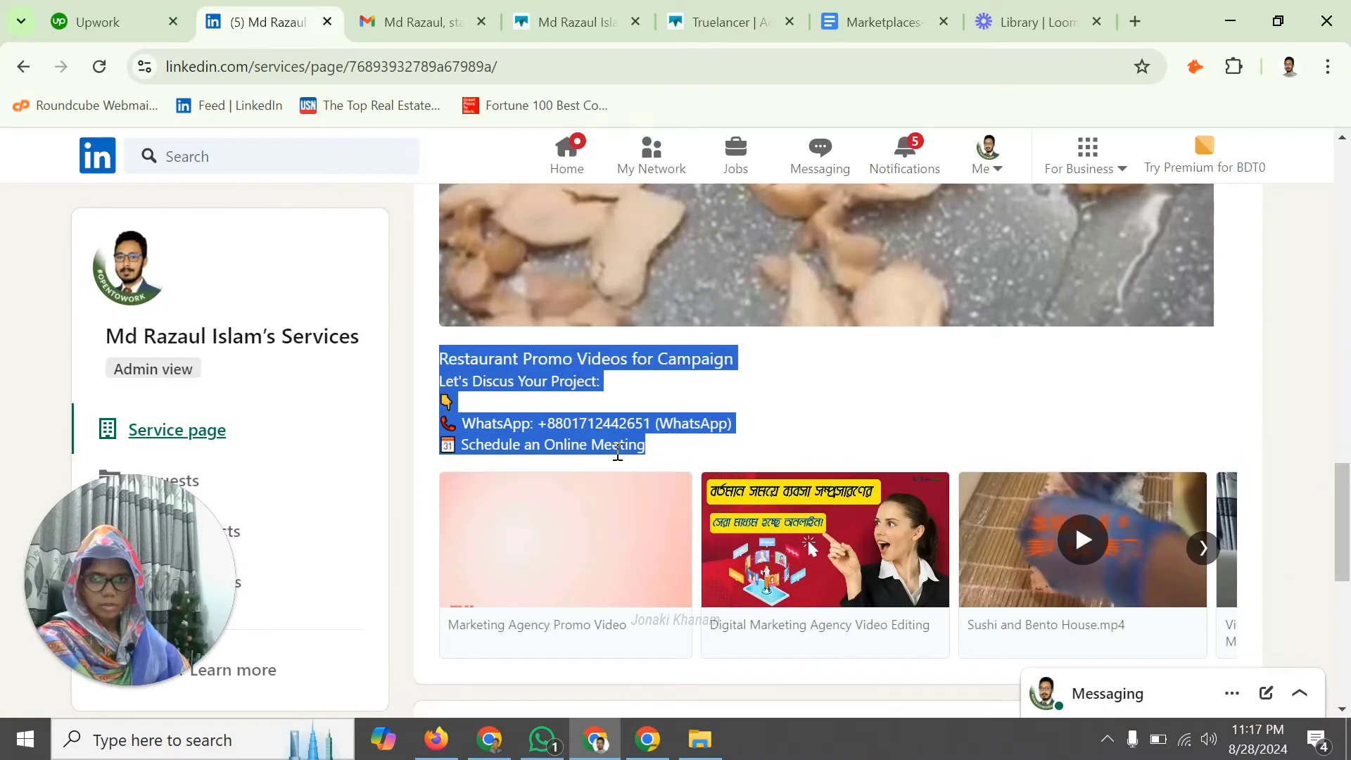
# - Return to the Truelancer portfolio form and paste the copied LinkedIn text as the project description
pyautogui.click(570, 22)
pyautogui.scroll(-5, 453, 473)
pyautogui.scroll(4, 453, 473)
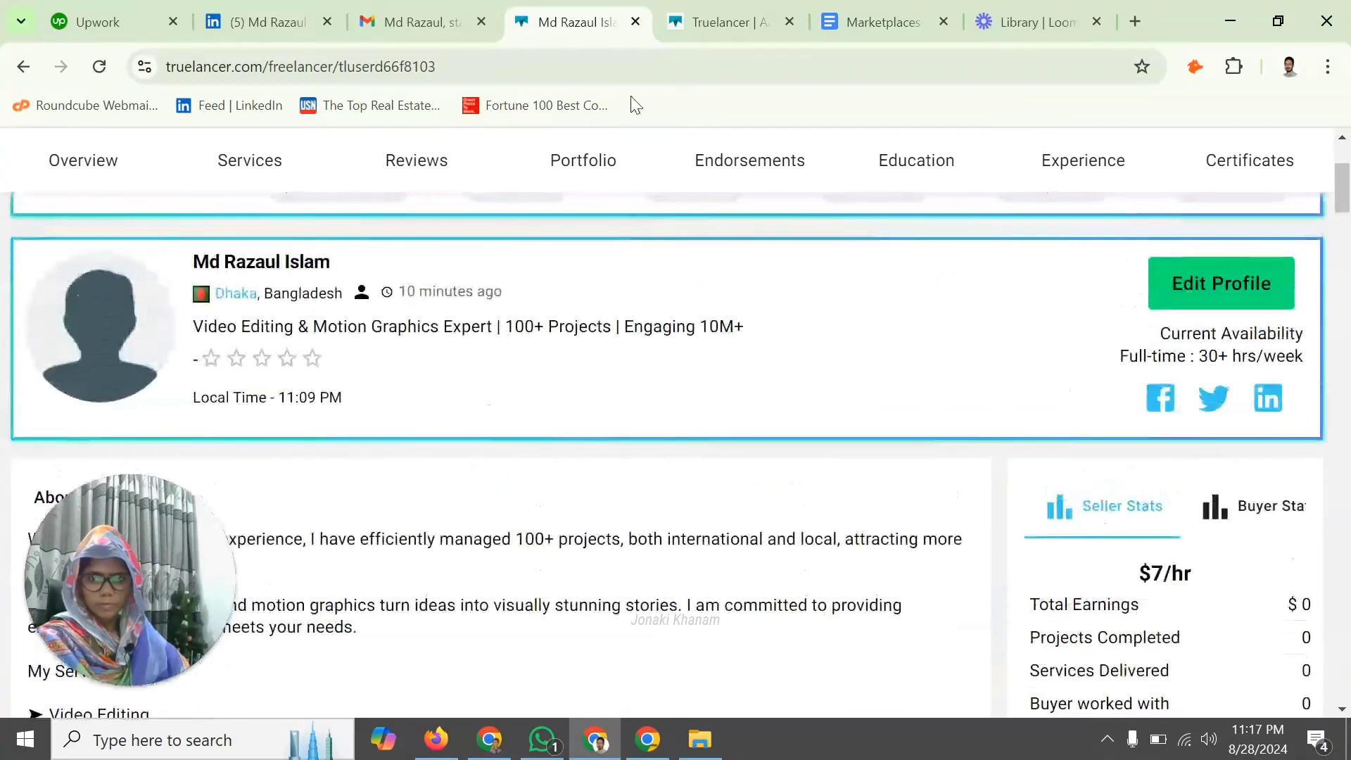
pyautogui.click(708, 14)
pyautogui.click(282, 463)
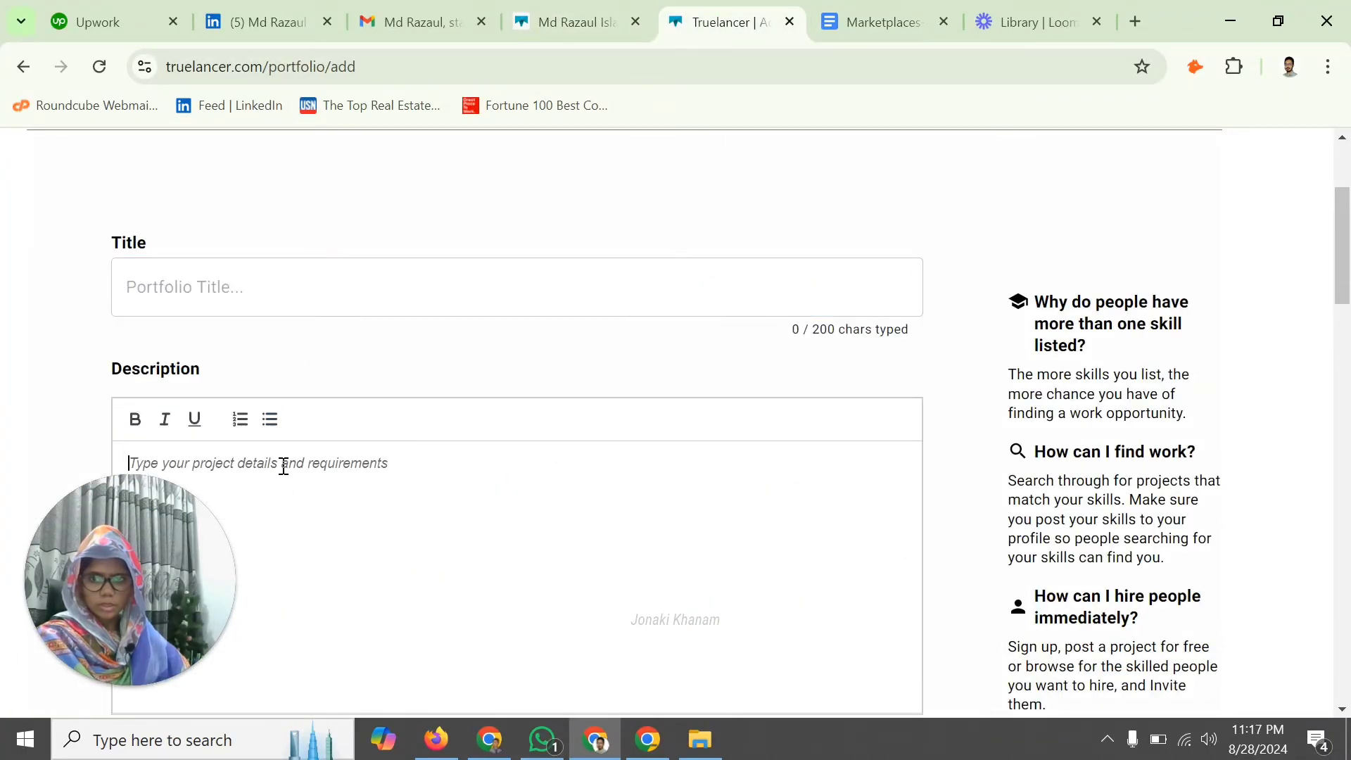
pyautogui.hotkey('ctrl', 'v')
# - Copy the description's first line and set the portfolio title to "Restaurant Promo Videos for Campaign"
pyautogui.tripleClick(417, 468)
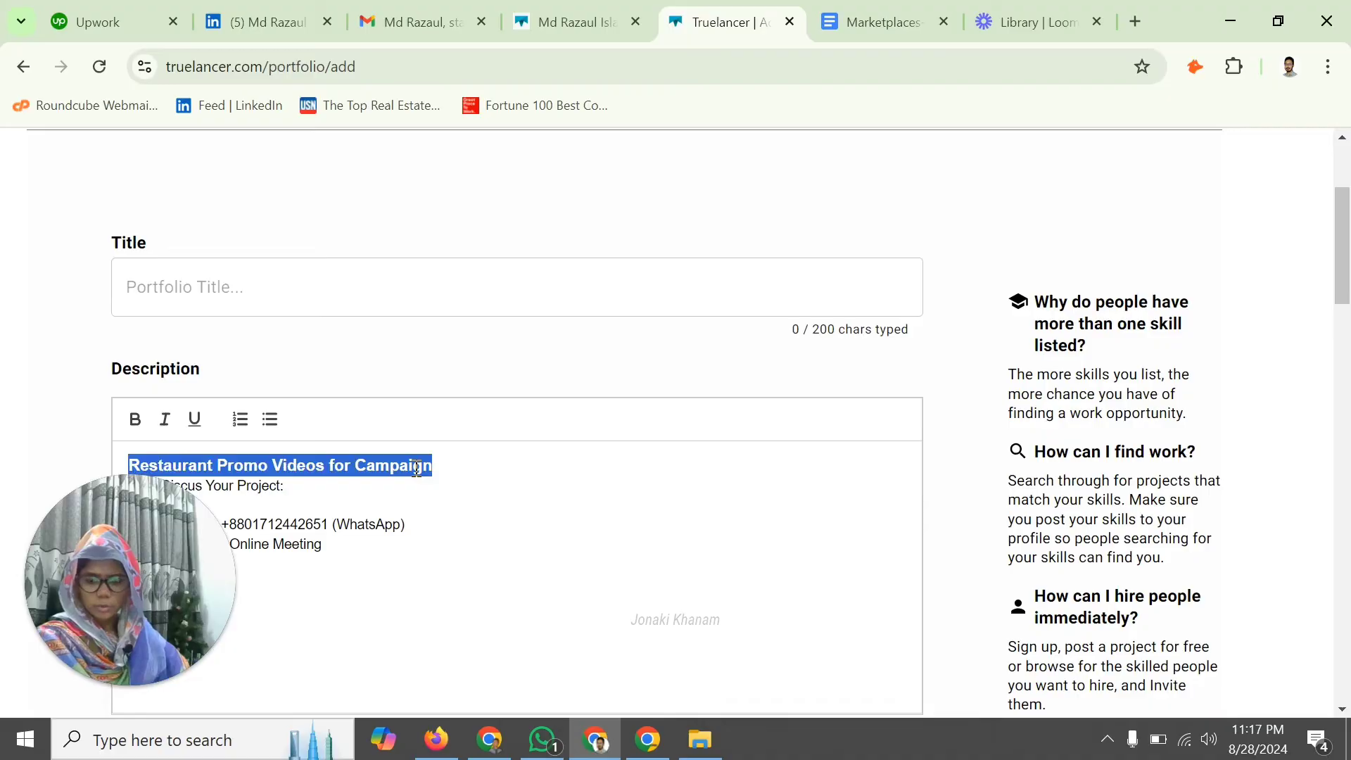
pyautogui.click(326, 293)
pyautogui.hotkey('ctrl', 'v')
pyautogui.click(389, 232)
pyautogui.click(497, 281)
pyautogui.press('Delete')
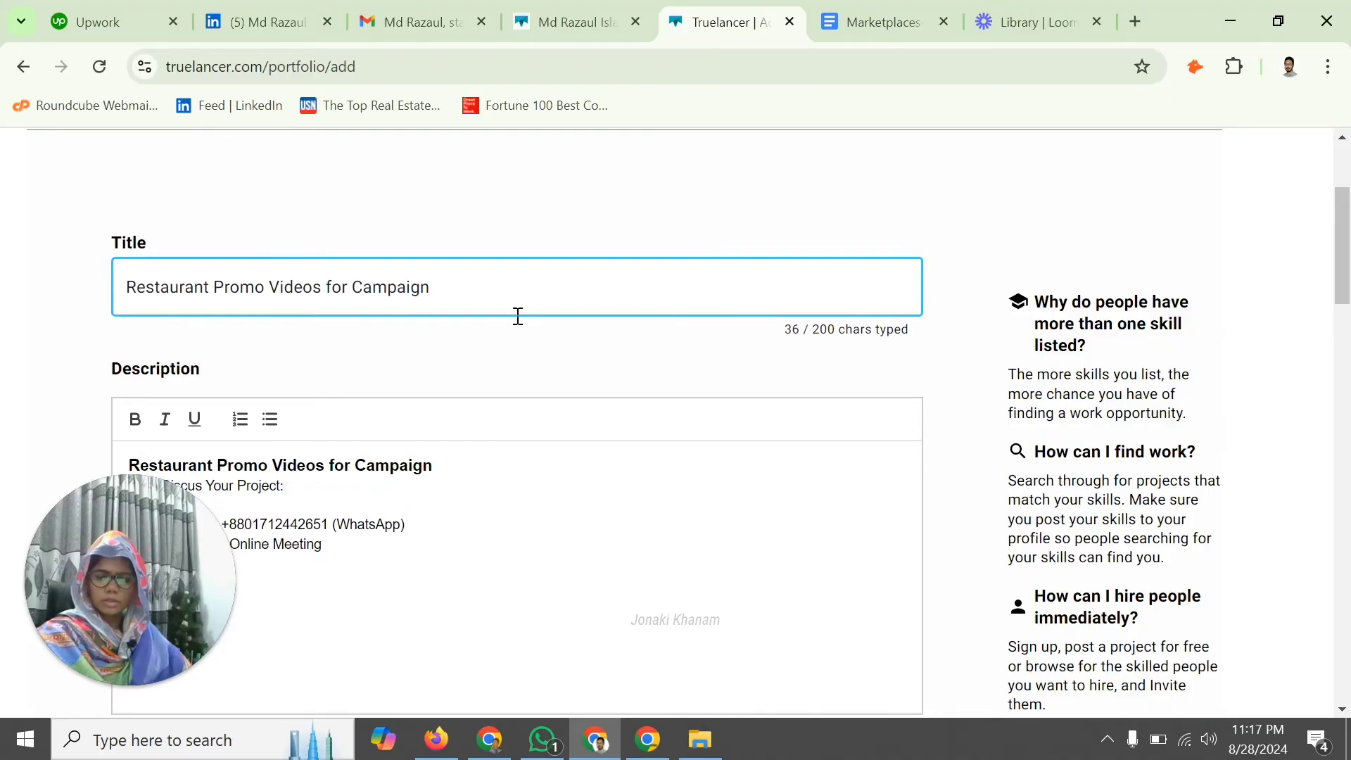
# - Try to upload the video Sequence 01_1_1 from the Video folder on the Shared (Z:) drive as the portfolio visual
pyautogui.scroll(-6, 576, 432)
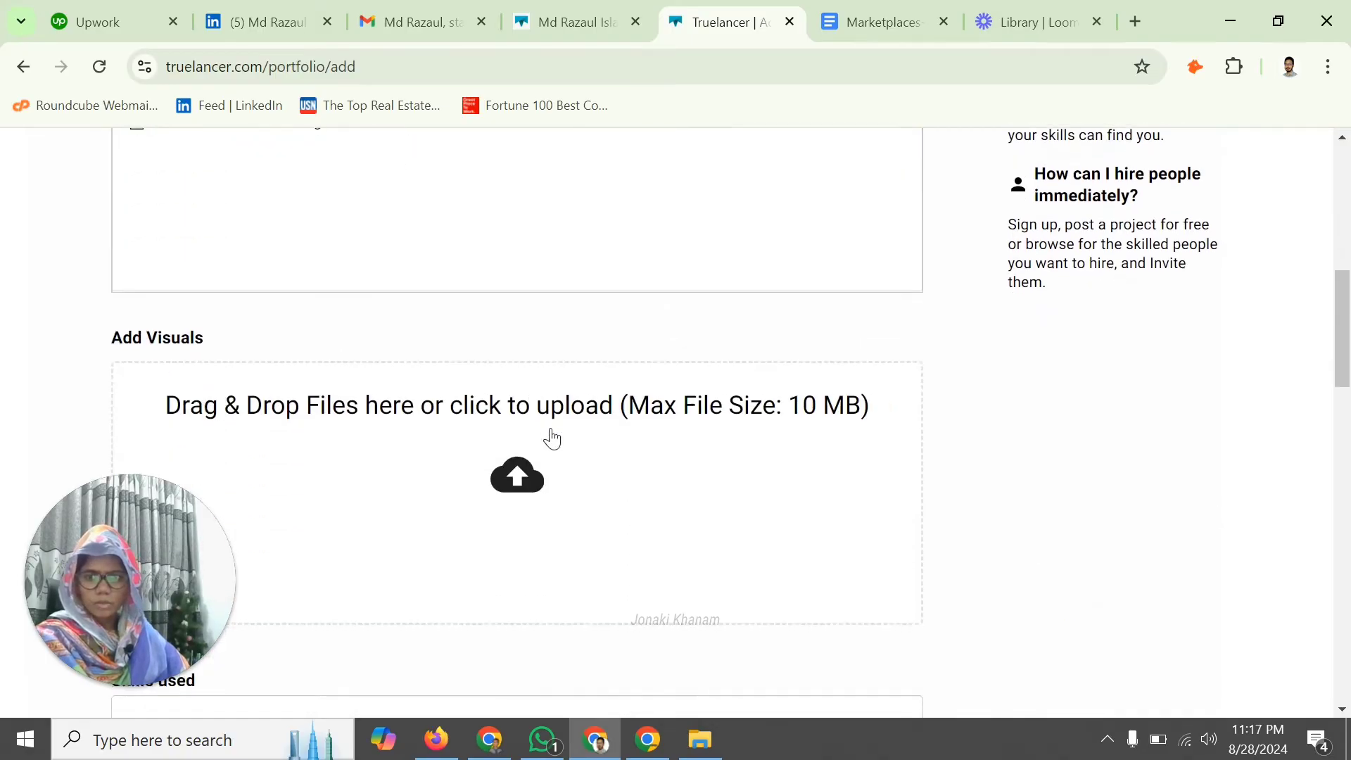
pyautogui.click(576, 560)
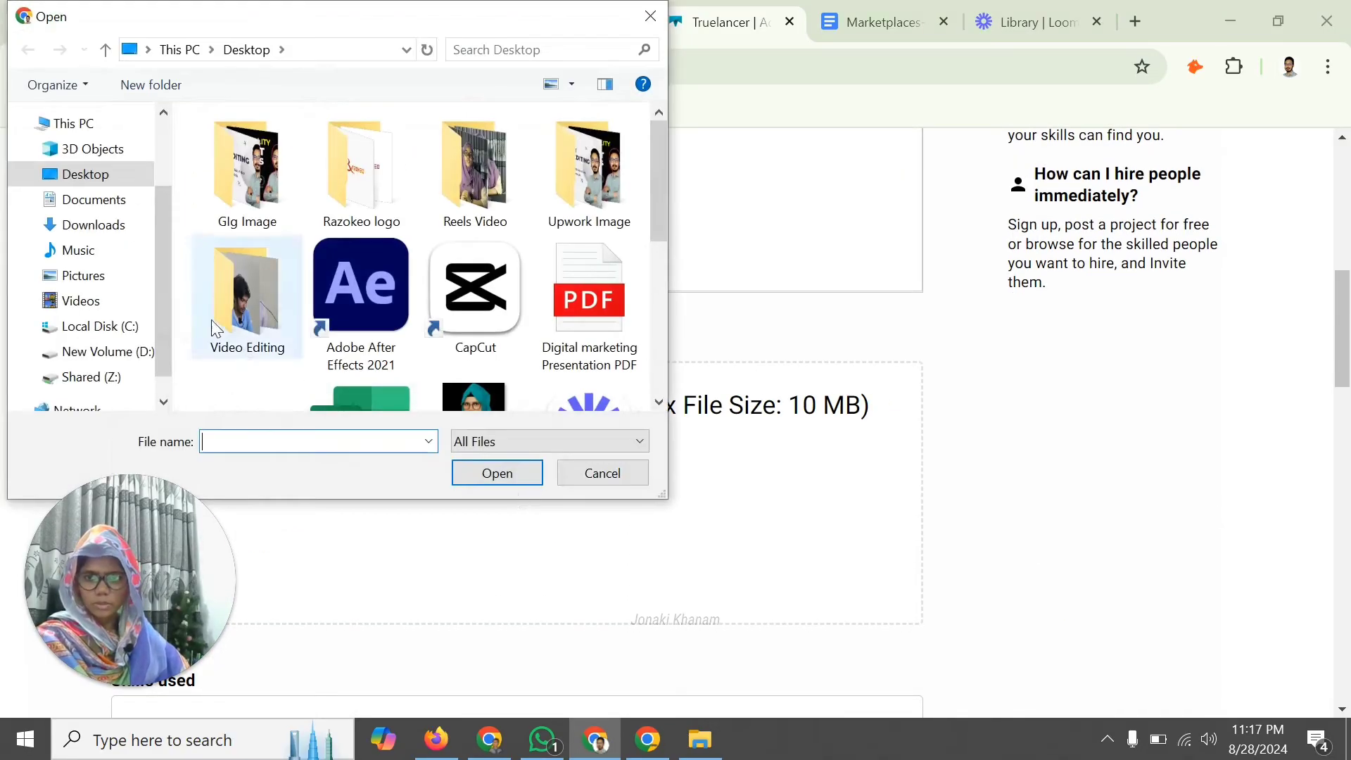
pyautogui.click(120, 225)
pyautogui.click(105, 352)
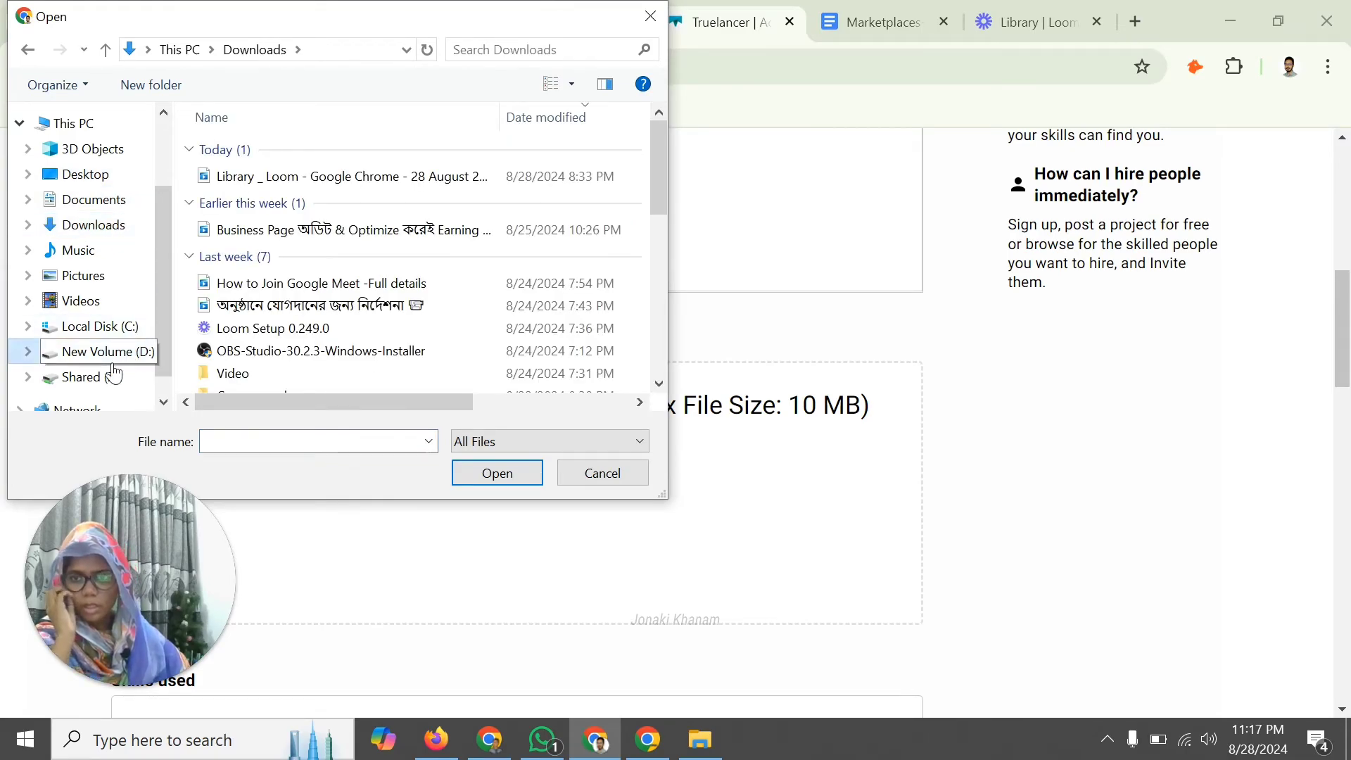
pyautogui.click(109, 377)
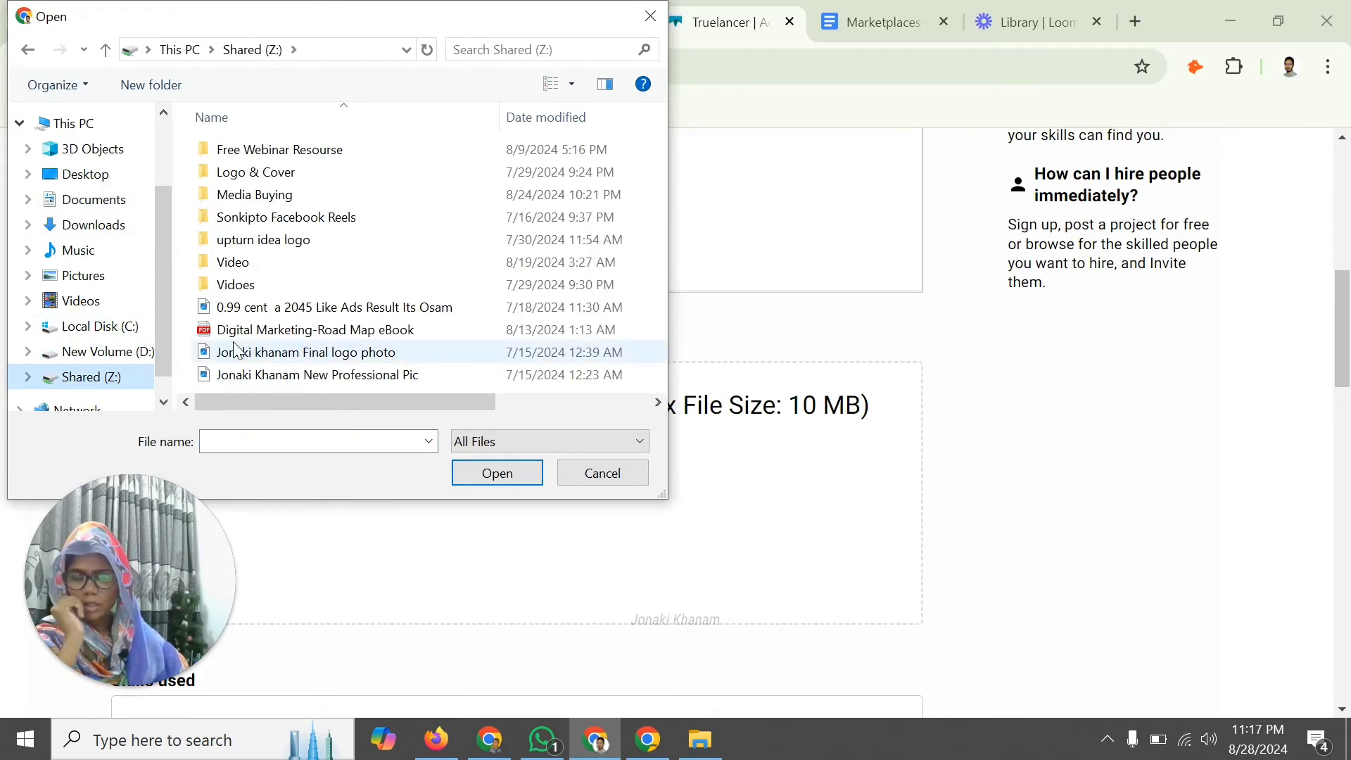
pyautogui.doubleClick(274, 266)
pyautogui.click(281, 151)
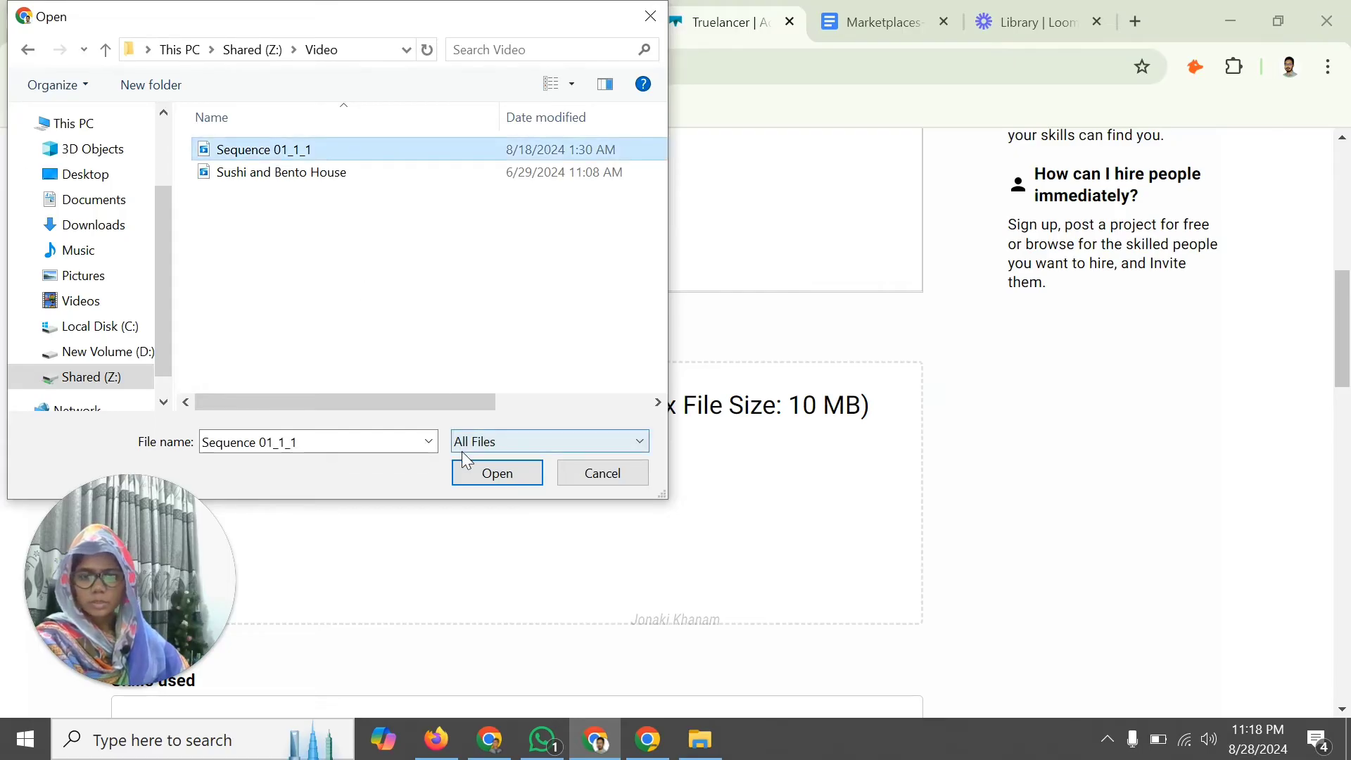
pyautogui.click(491, 471)
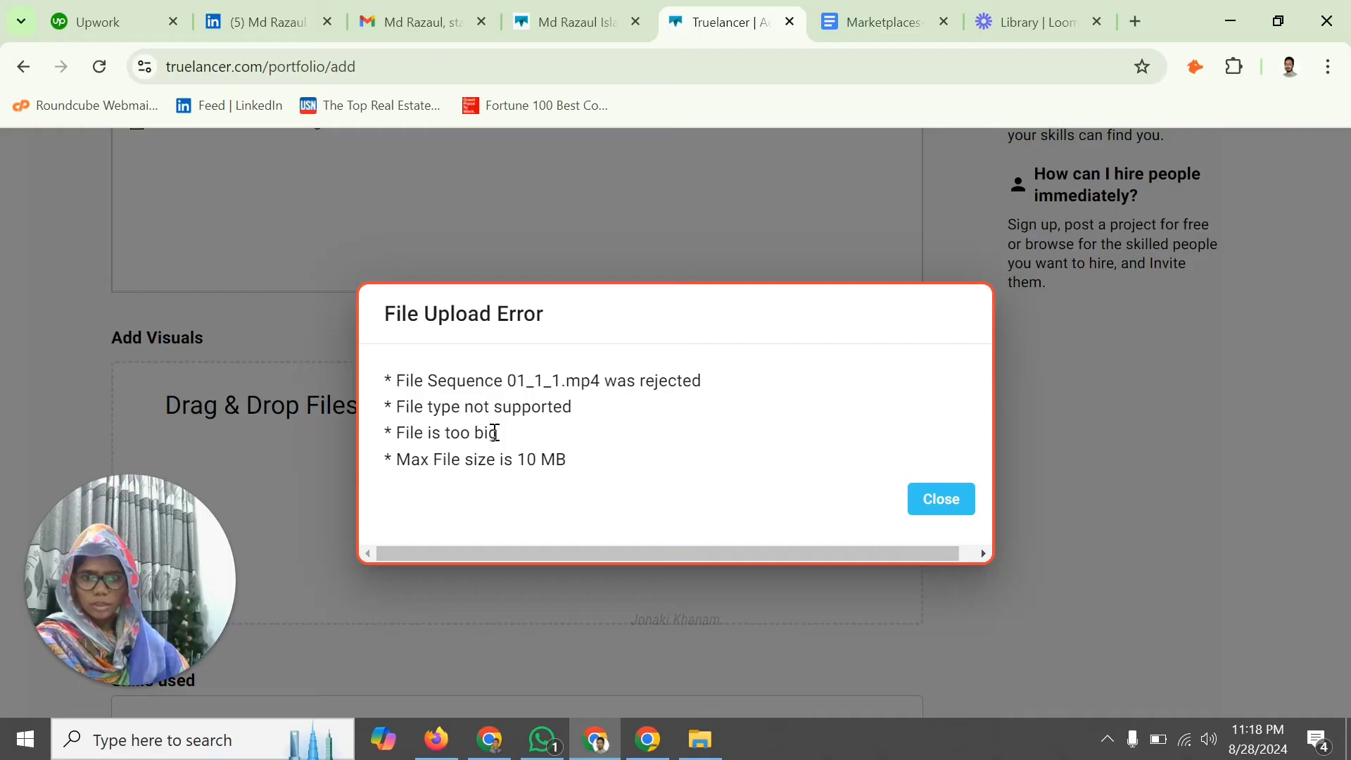
pyautogui.click(945, 506)
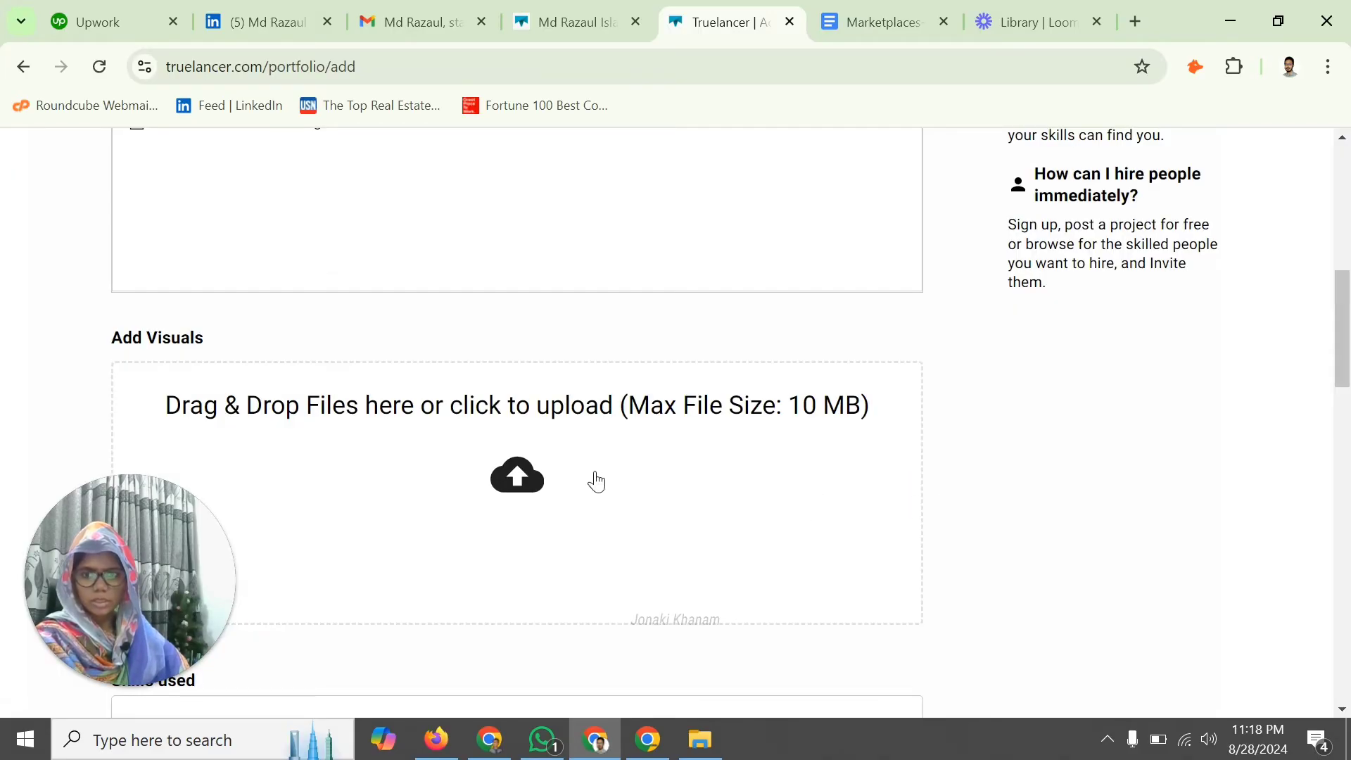
# - Upload "I will Provide Excellent Video Editing in a Short Time For You.jpg" from the Desktop's GIg Image folder as the visual
pyautogui.click(526, 481)
pyautogui.click(131, 178)
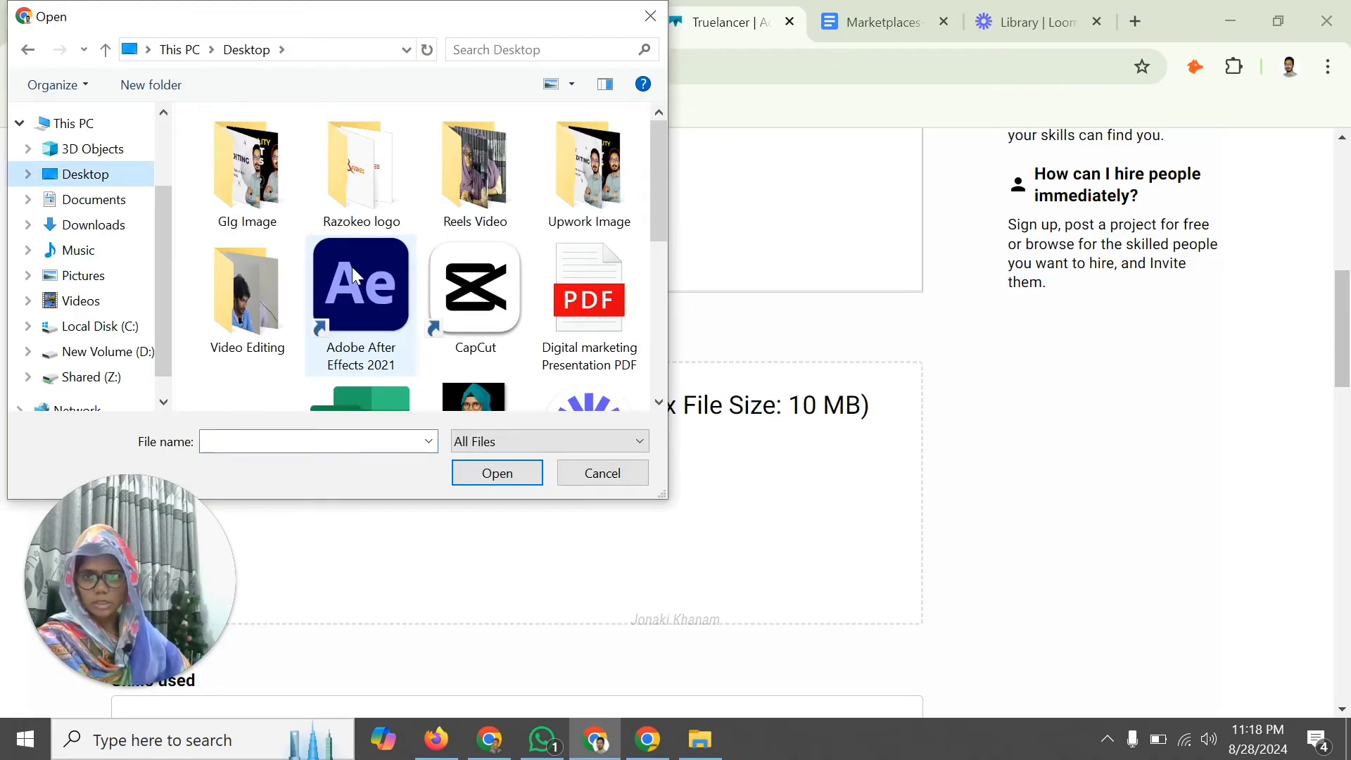
pyautogui.doubleClick(238, 206)
pyautogui.click(366, 205)
pyautogui.click(499, 473)
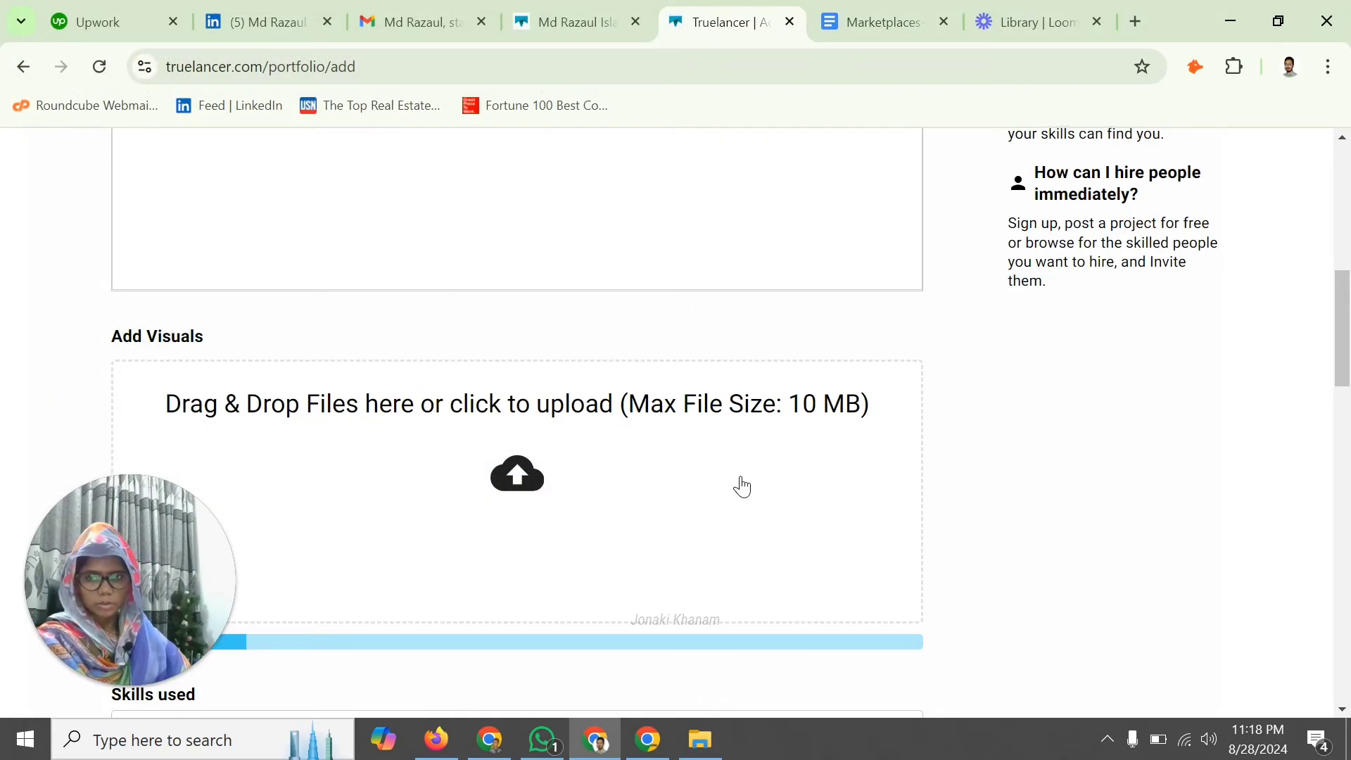
# - Add Video Editing, Animation and Motion Graphics as the skills used for the portfolio item
pyautogui.scroll(-1, 736, 481)
pyautogui.scroll(-5, 747, 455)
pyautogui.click(349, 344)
pyautogui.write('Video')
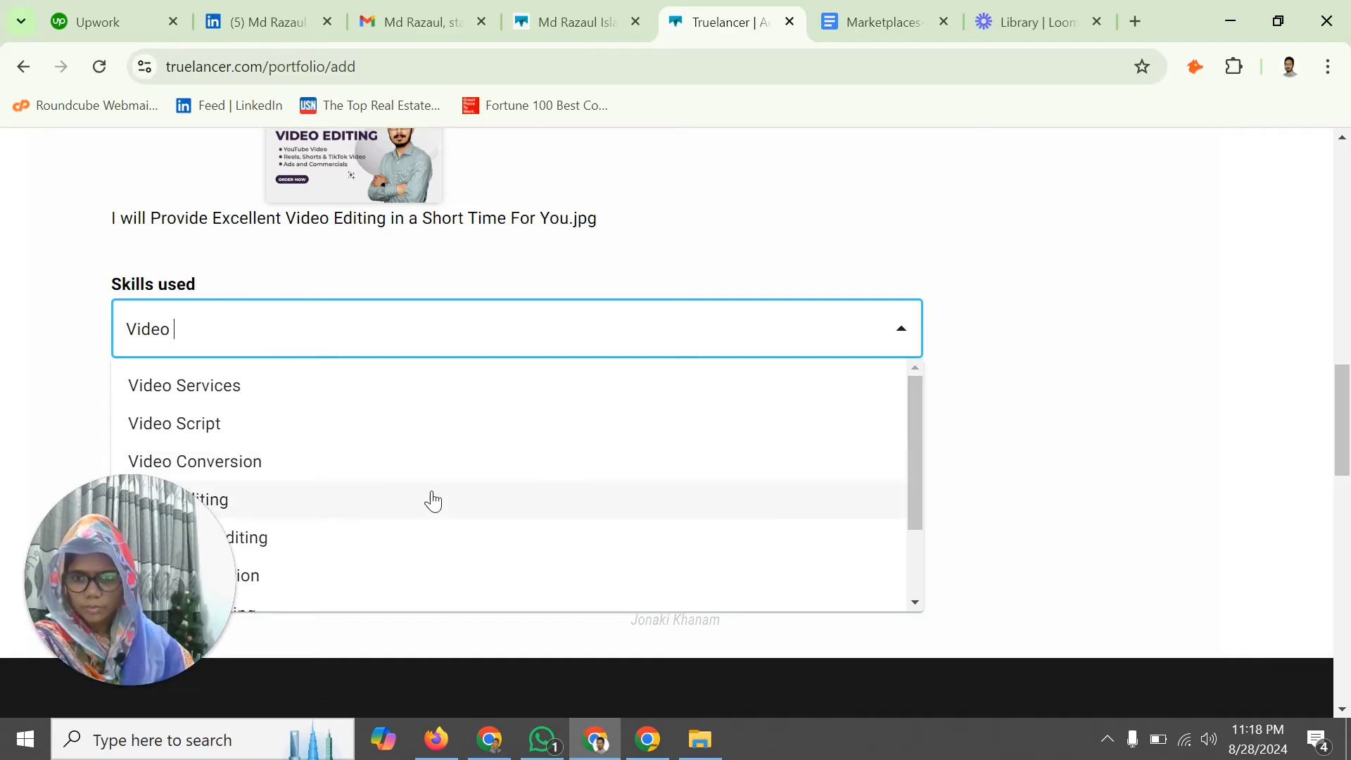
pyautogui.click(363, 508)
pyautogui.moveTo(152, 532); pyautogui.dragTo(985, 99)
pyautogui.click(370, 336)
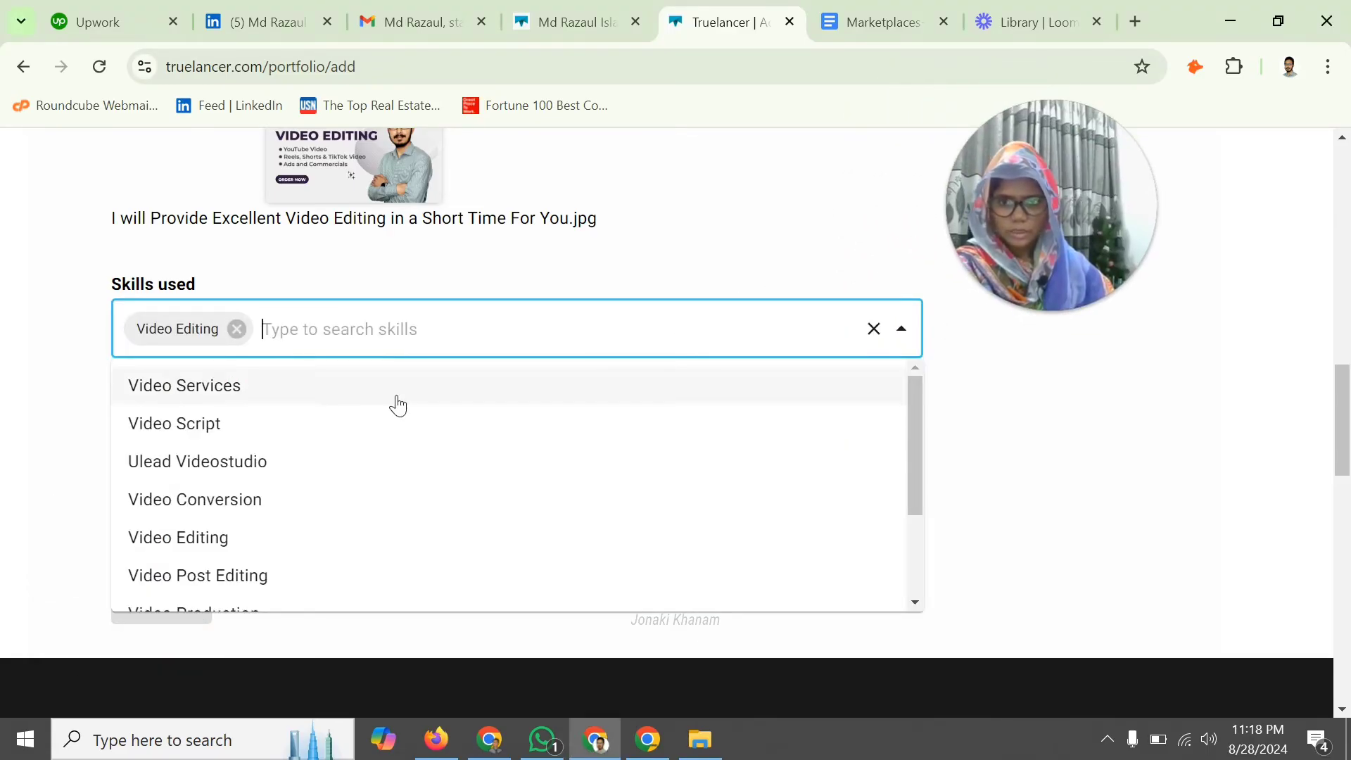
pyautogui.write('Anima')
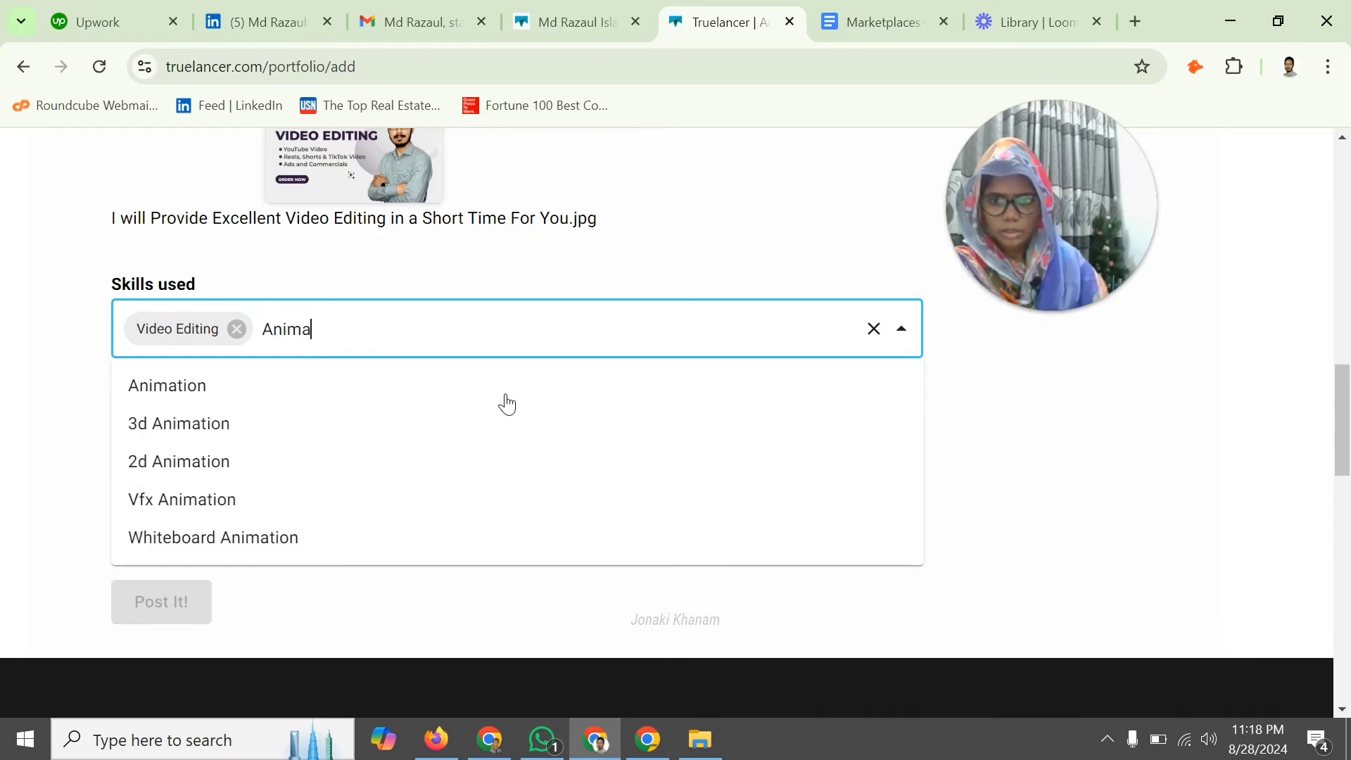
pyautogui.click(273, 389)
pyautogui.click(390, 331)
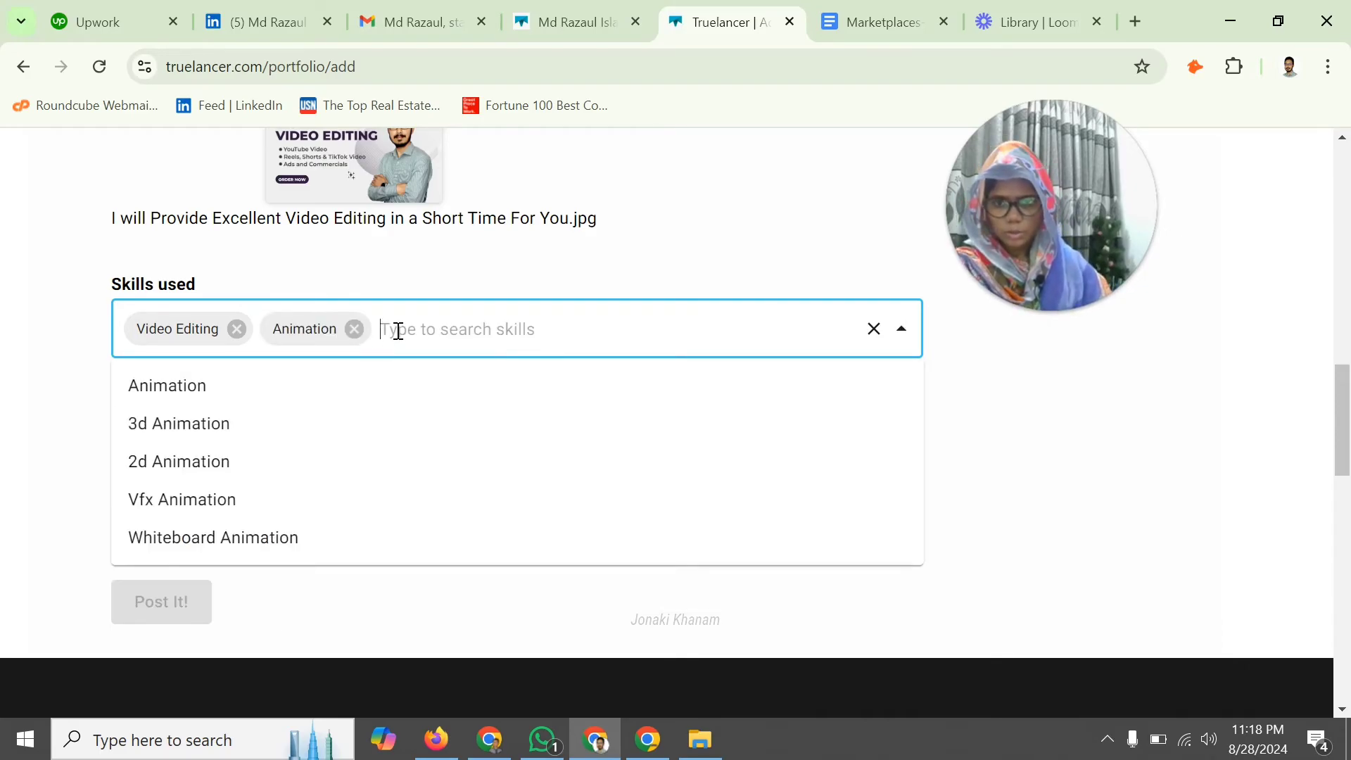
pyautogui.write('Motion')
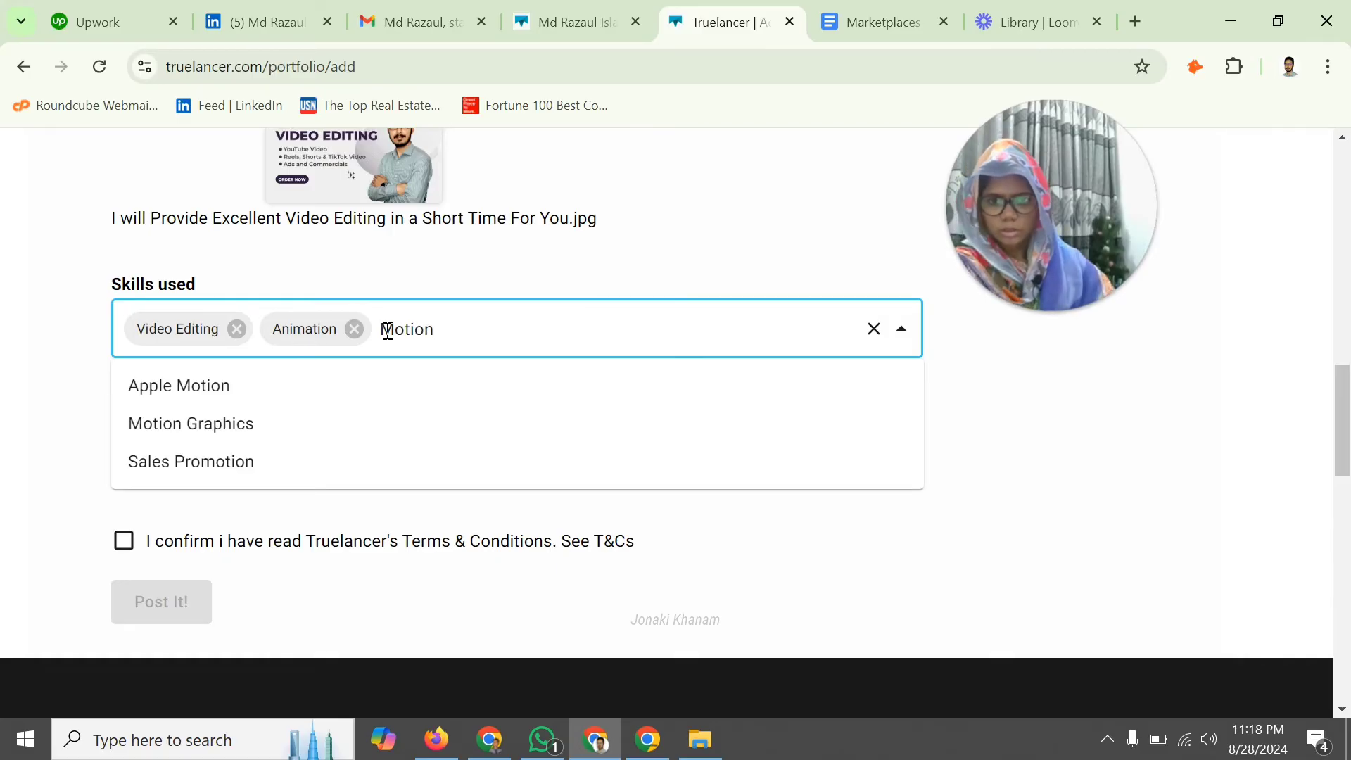
pyautogui.click(260, 423)
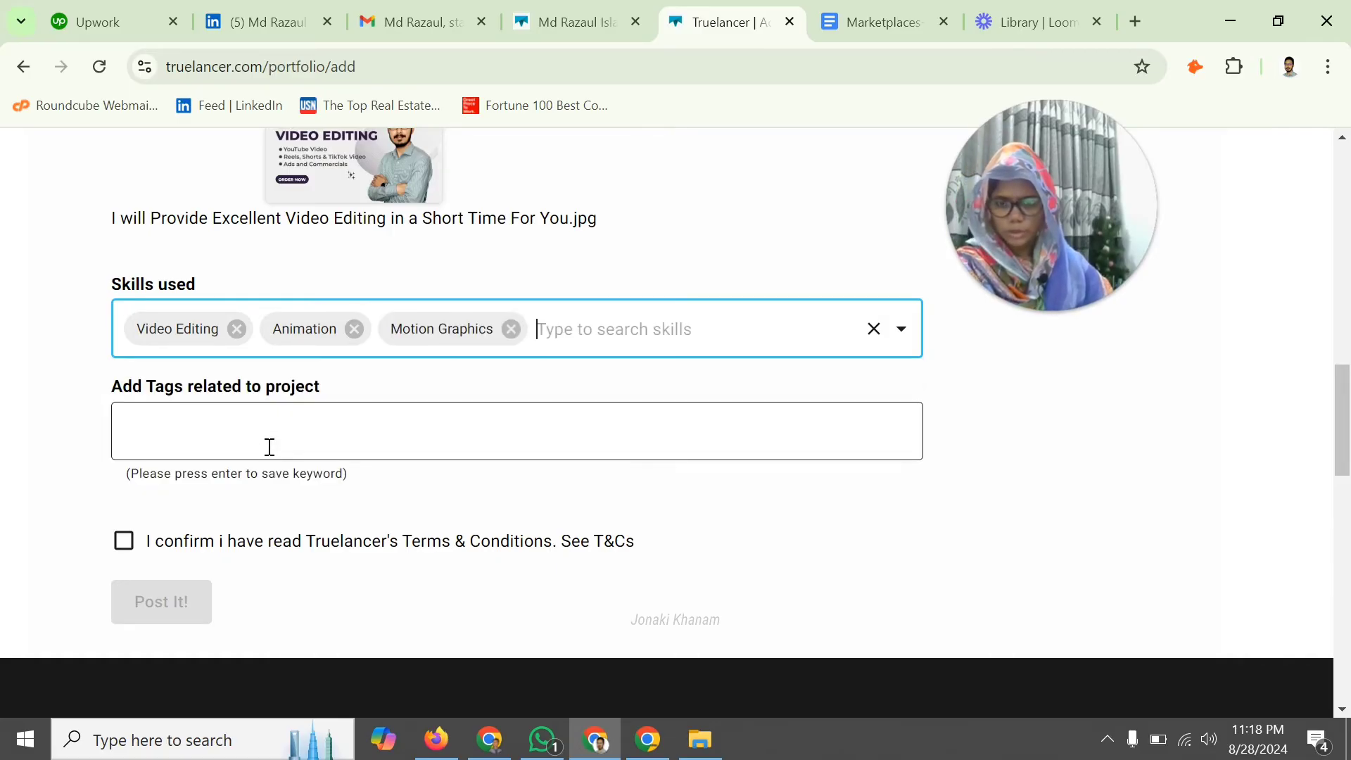
# - Add the project tags "Video editing", "Animation" and "Motion graphics"
pyautogui.click(318, 444)
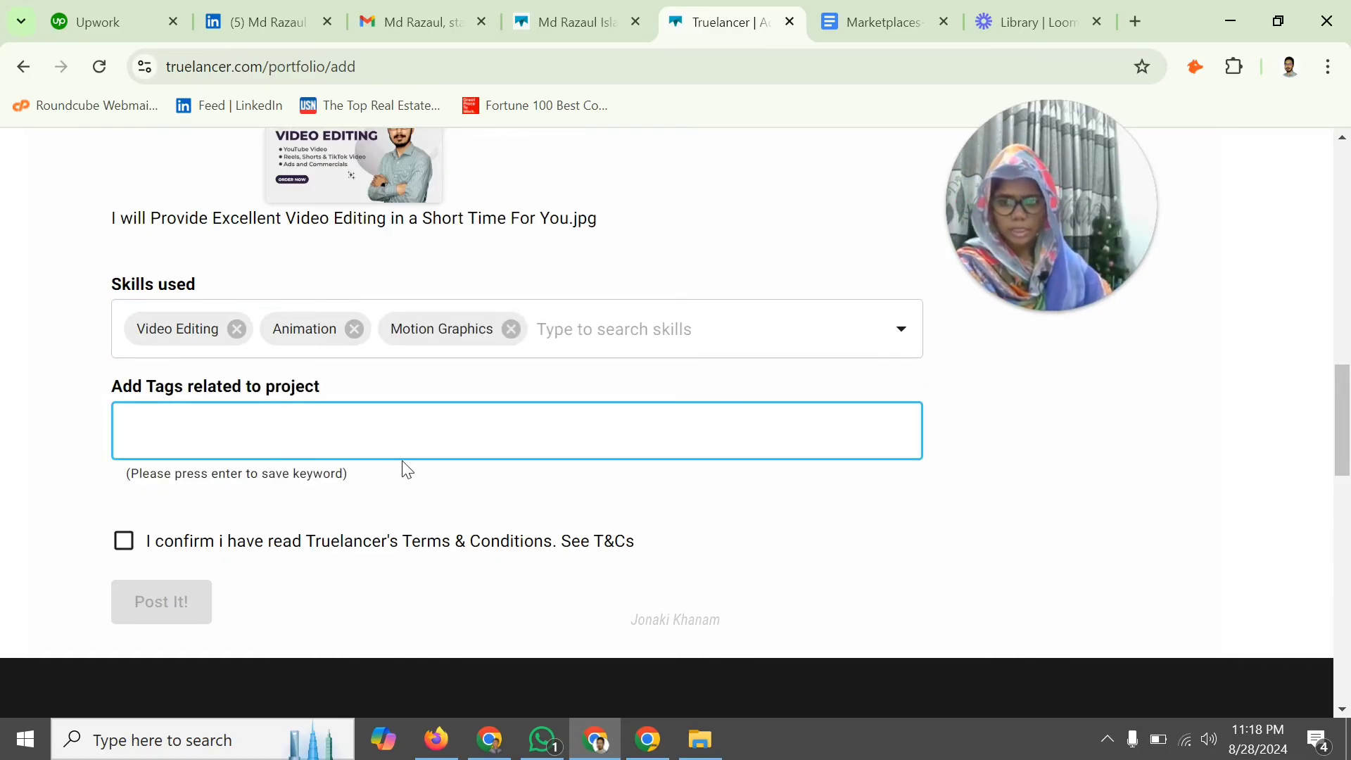
pyautogui.write('Video e')
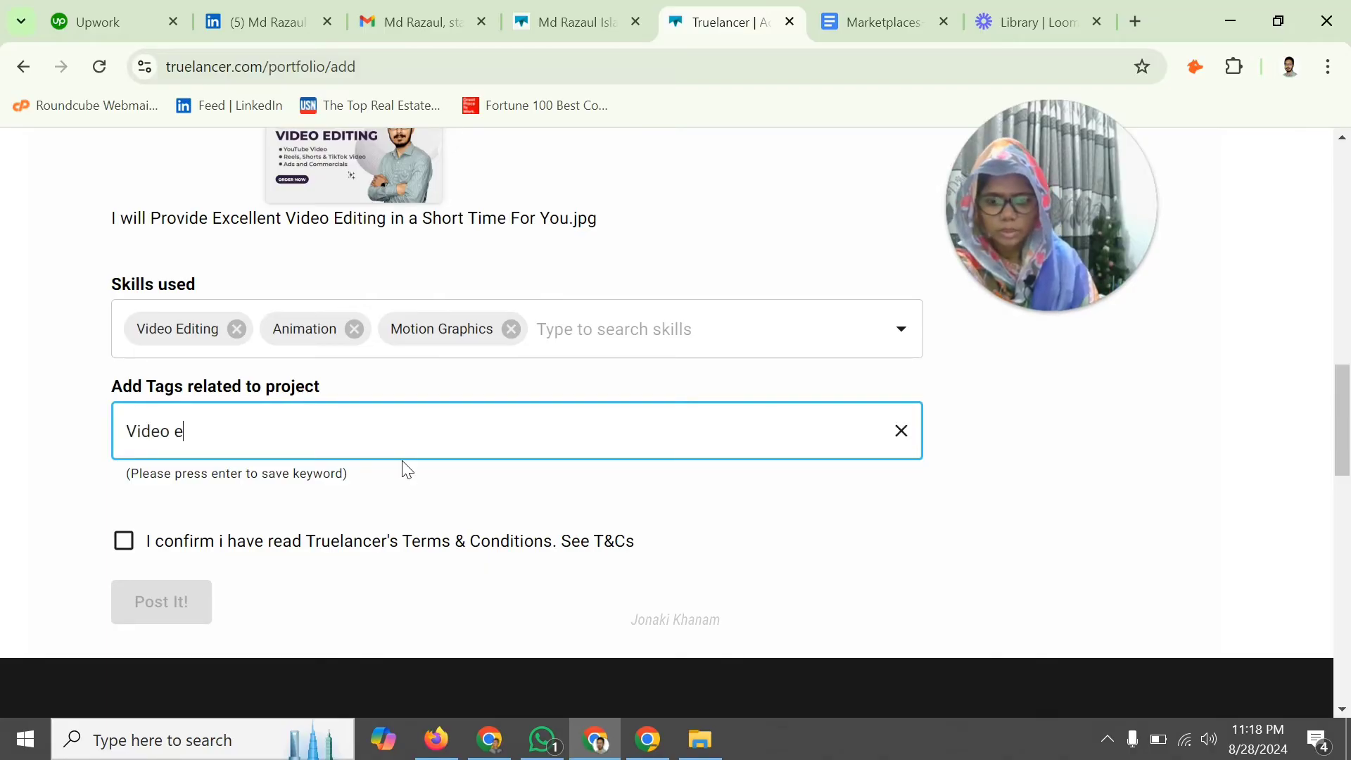
pyautogui.write('diting')
pyautogui.press('Tab')
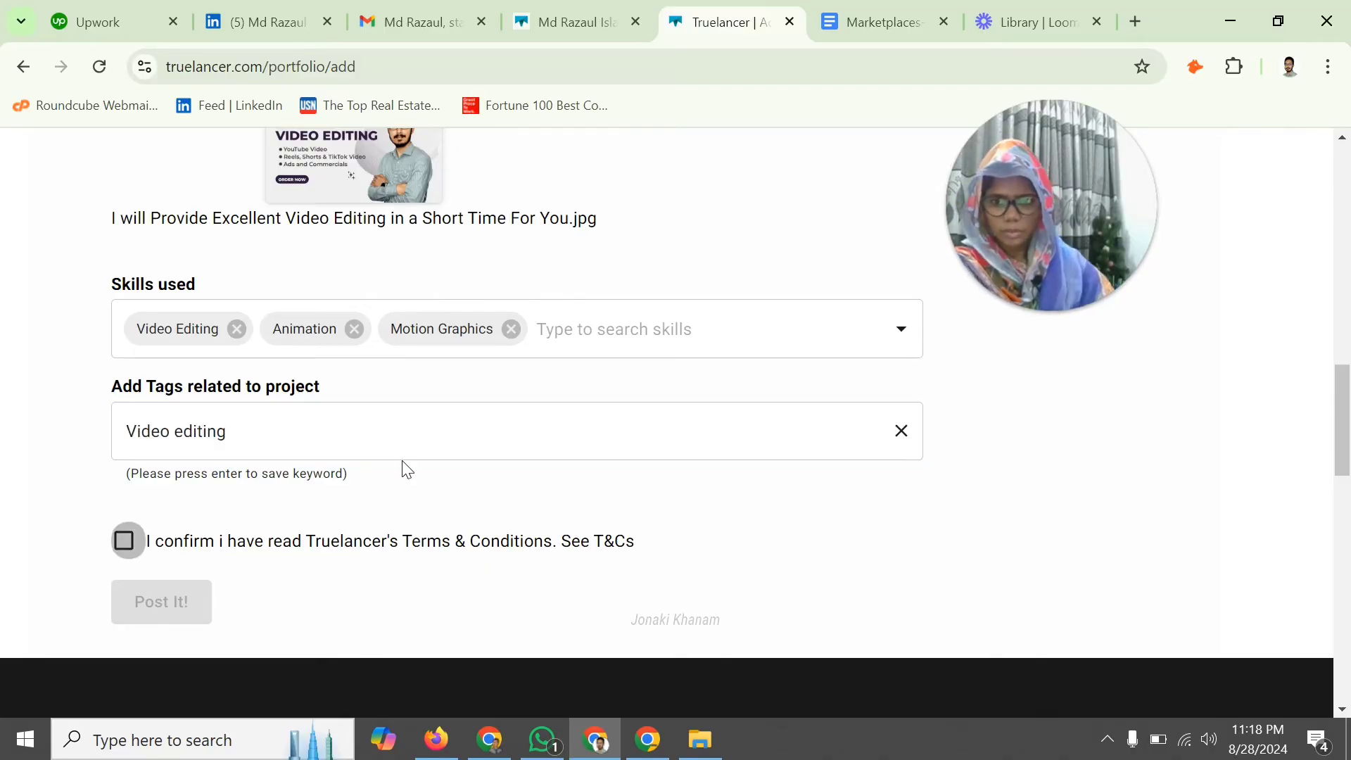
pyautogui.click(379, 434)
pyautogui.press('Return')
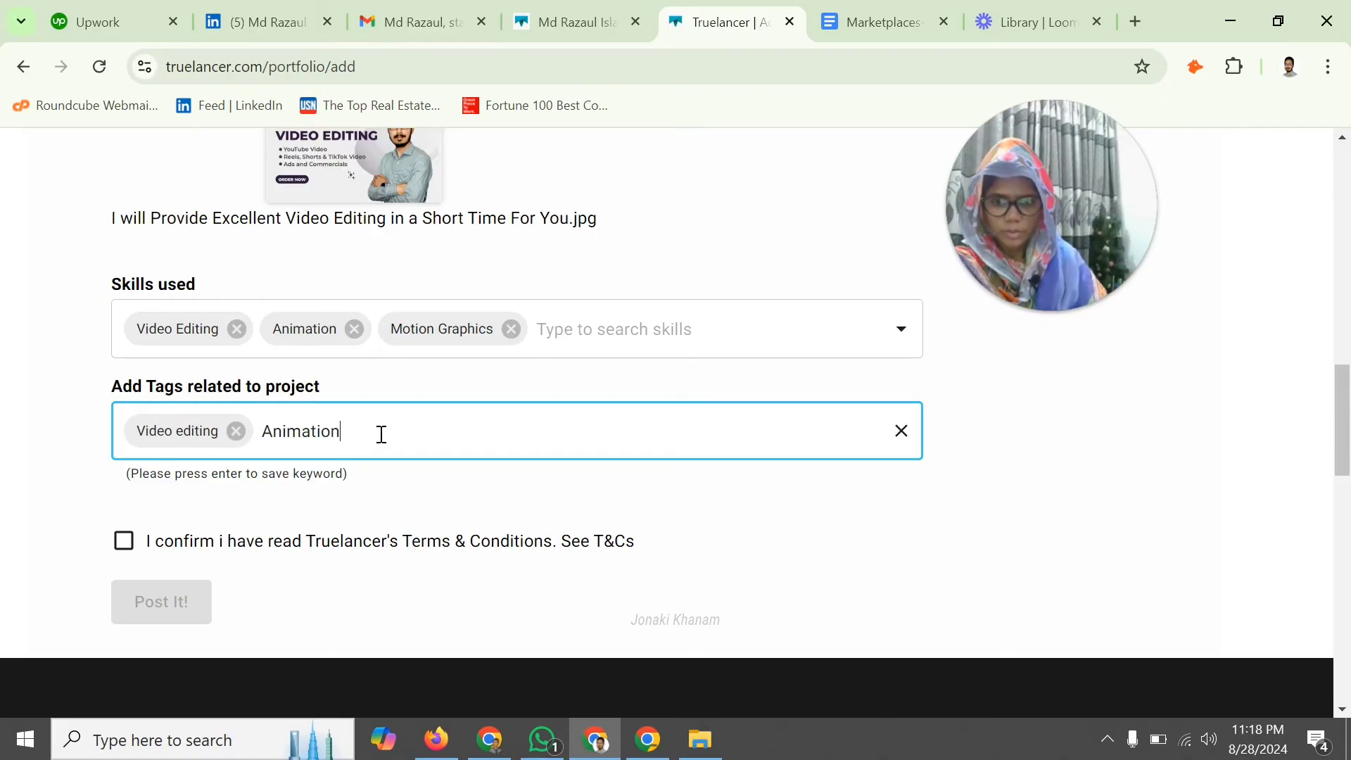
pyautogui.press('Return')
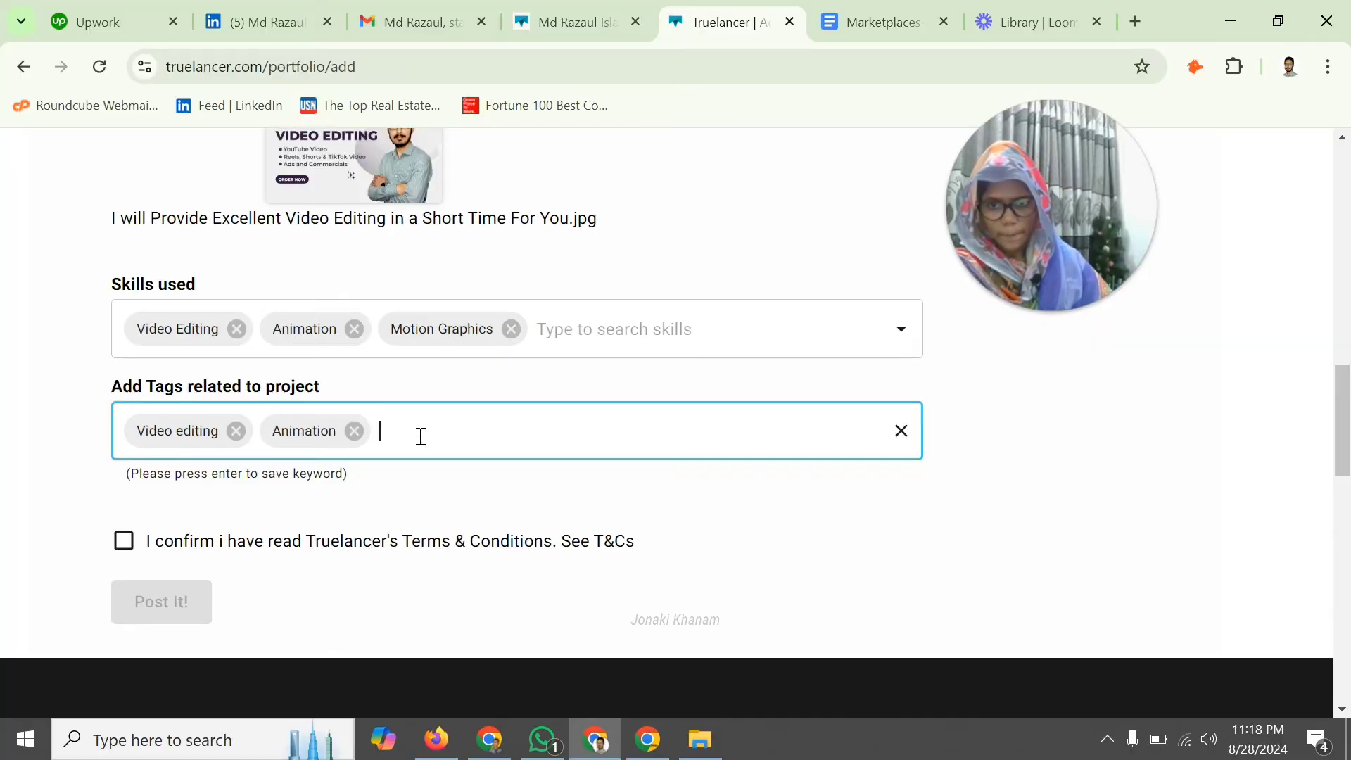
pyautogui.write('Motion graphics')
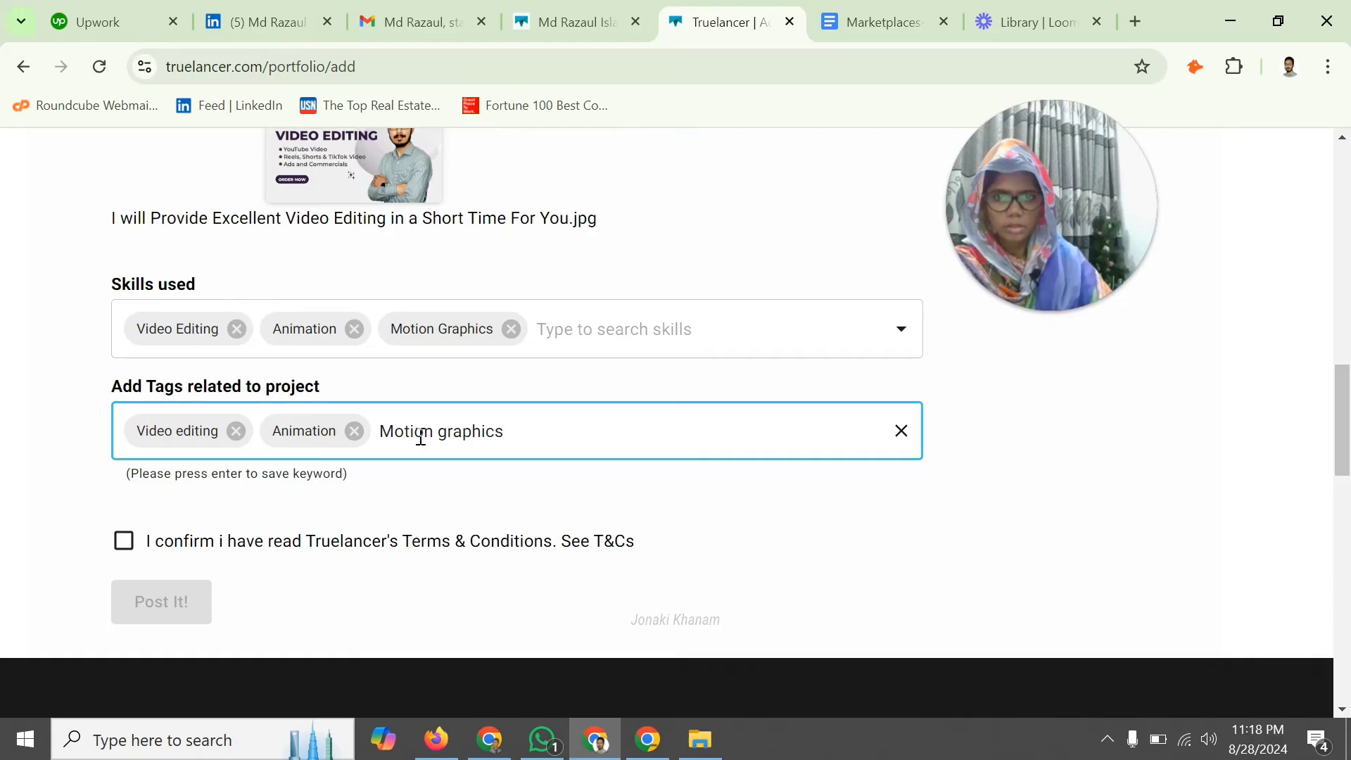
pyautogui.press('Return')
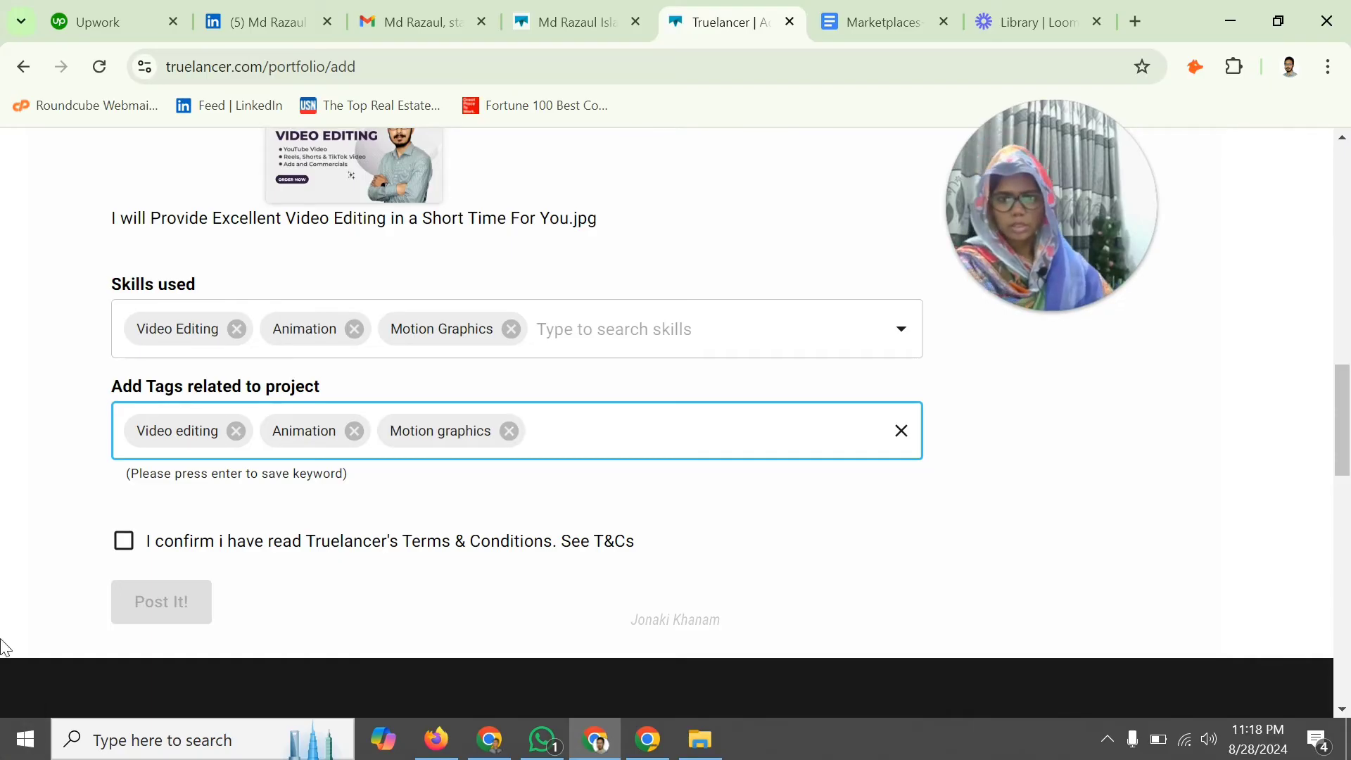
# - Confirm having read Truelancer's Terms & Conditions and post the portfolio item
pyautogui.click(124, 542)
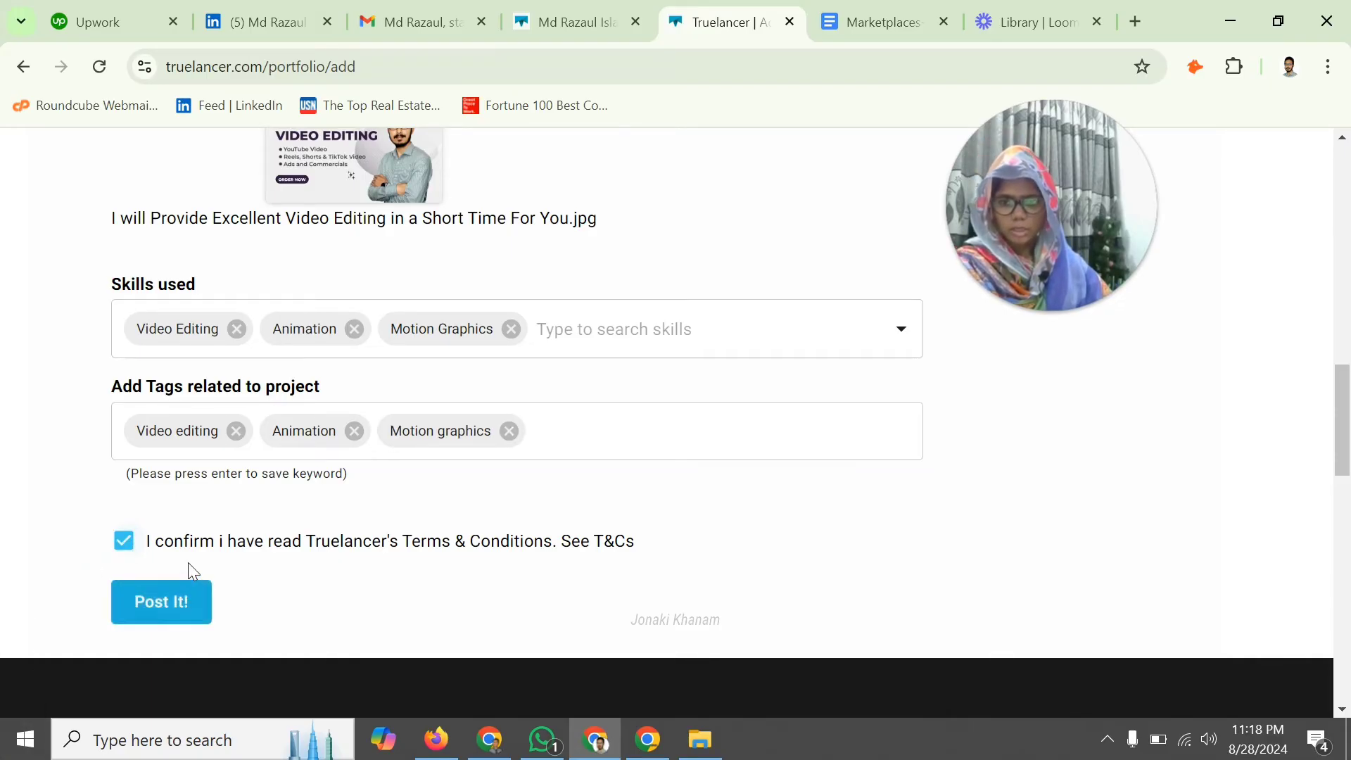
pyautogui.click(152, 602)
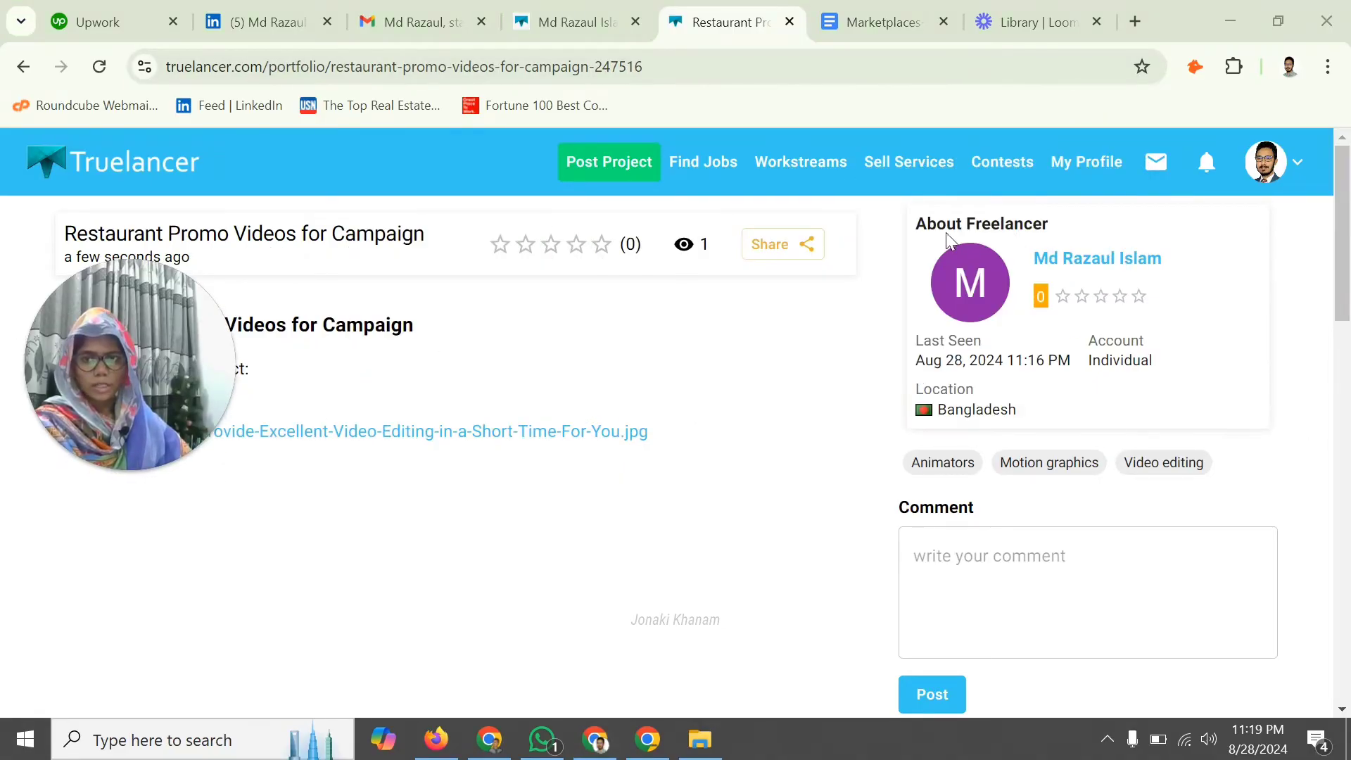
# - Return to the freelancer profile and start posting a new service
pyautogui.click(1079, 172)
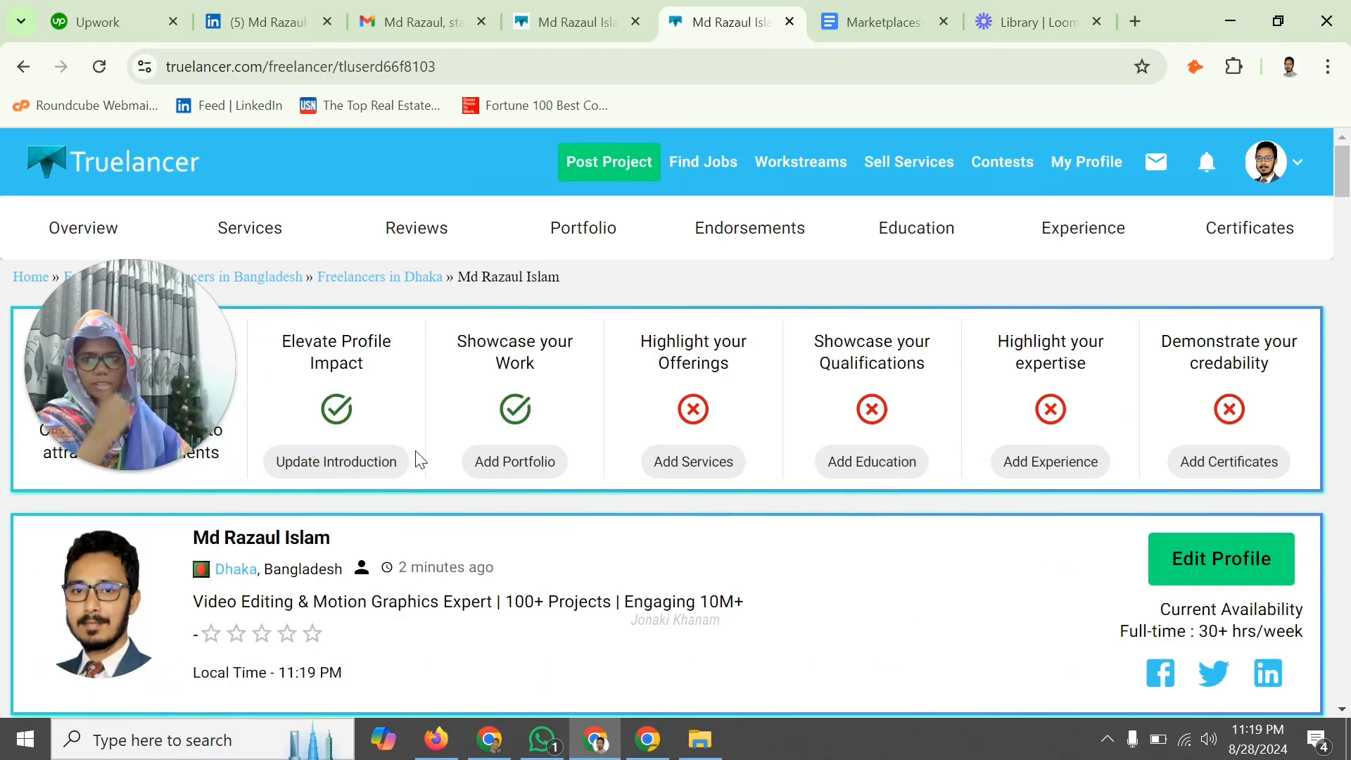
pyautogui.moveTo(179, 312); pyautogui.dragTo(223, 293)
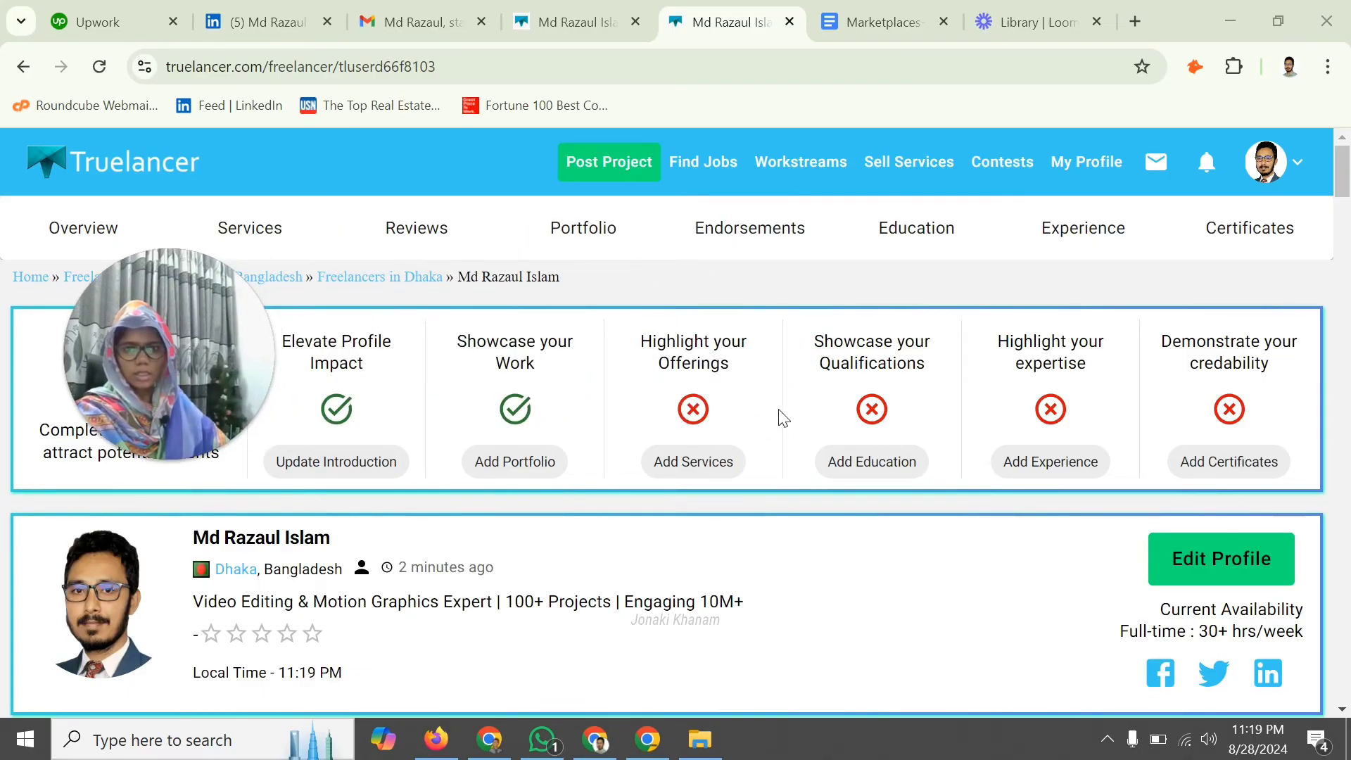
pyautogui.click(693, 462)
pyautogui.scroll(-1, 521, 464)
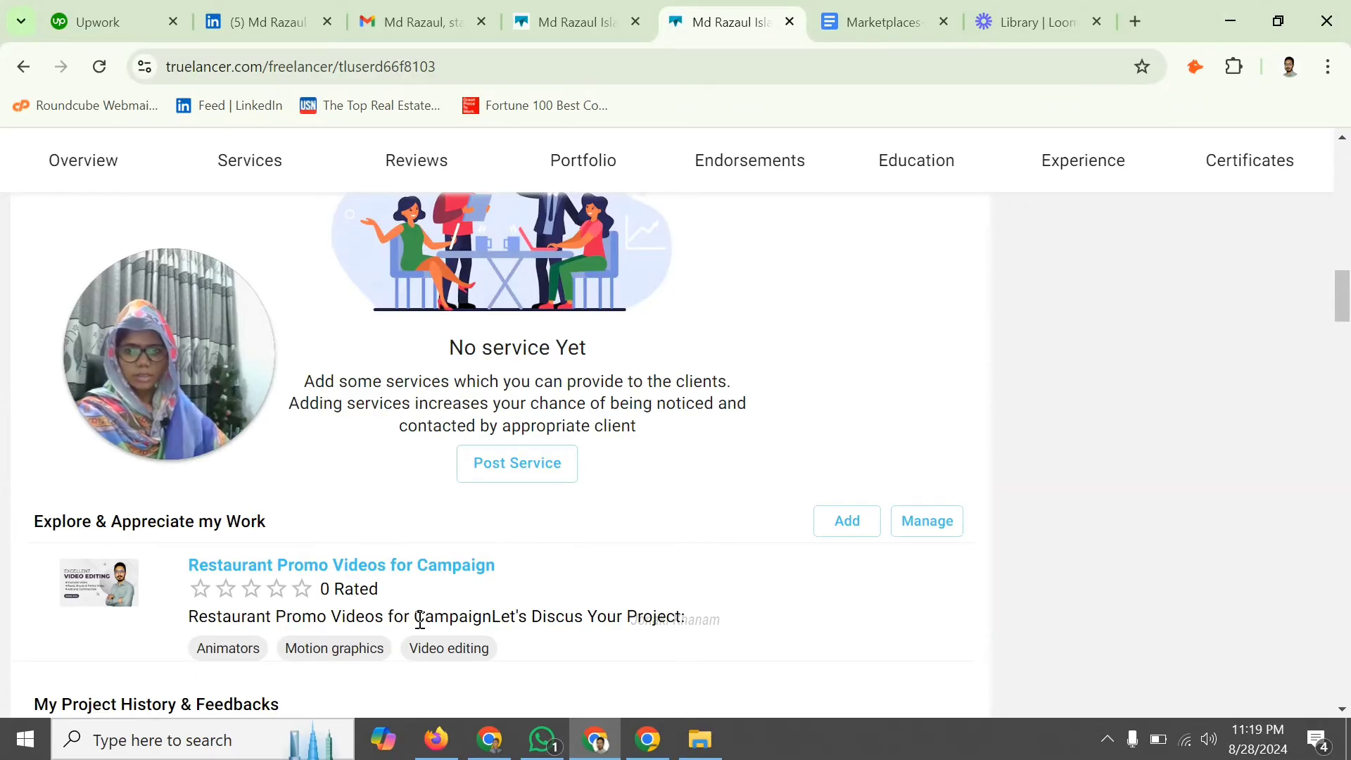
pyautogui.click(551, 462)
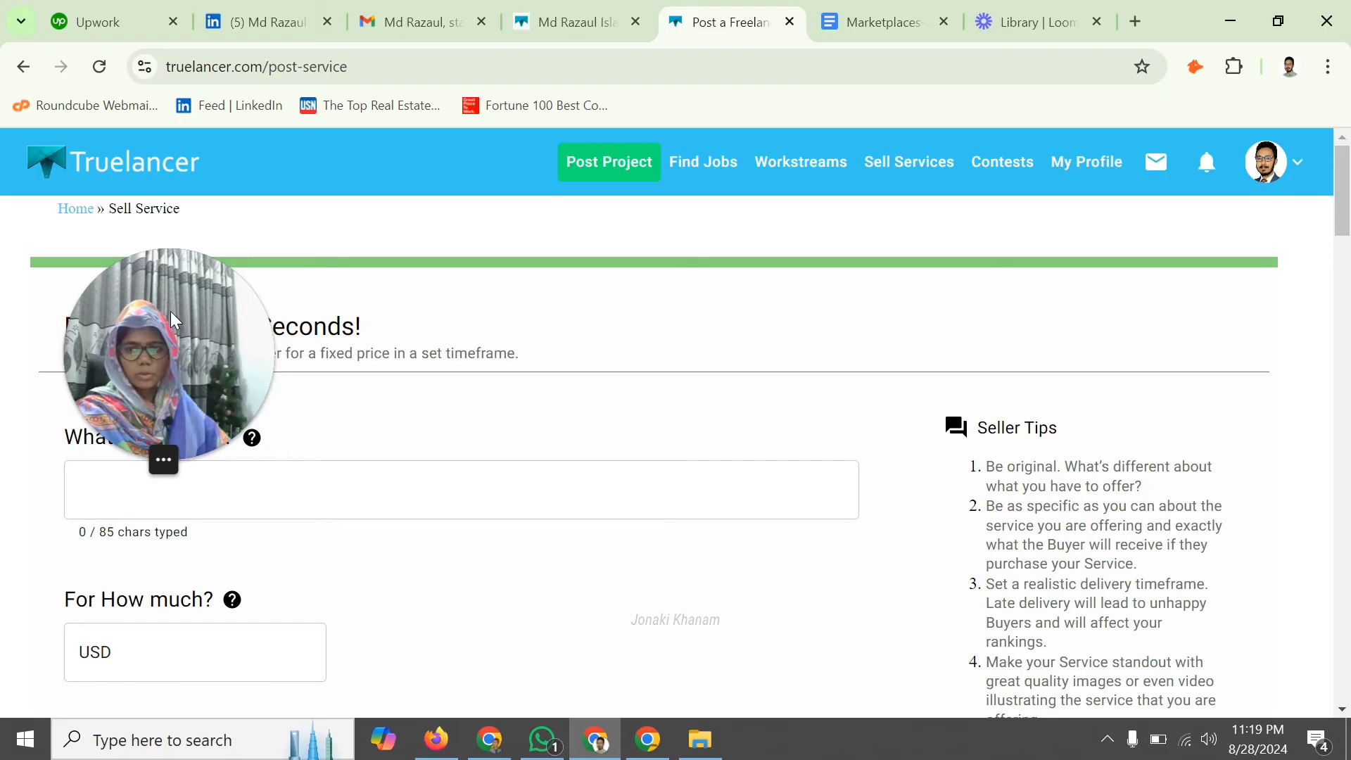
# - Title the service "Restaurant Promo Videos for Campaign" and price it at USD 15
pyautogui.moveTo(170, 311); pyautogui.dragTo(961, 232)
pyautogui.click(207, 491)
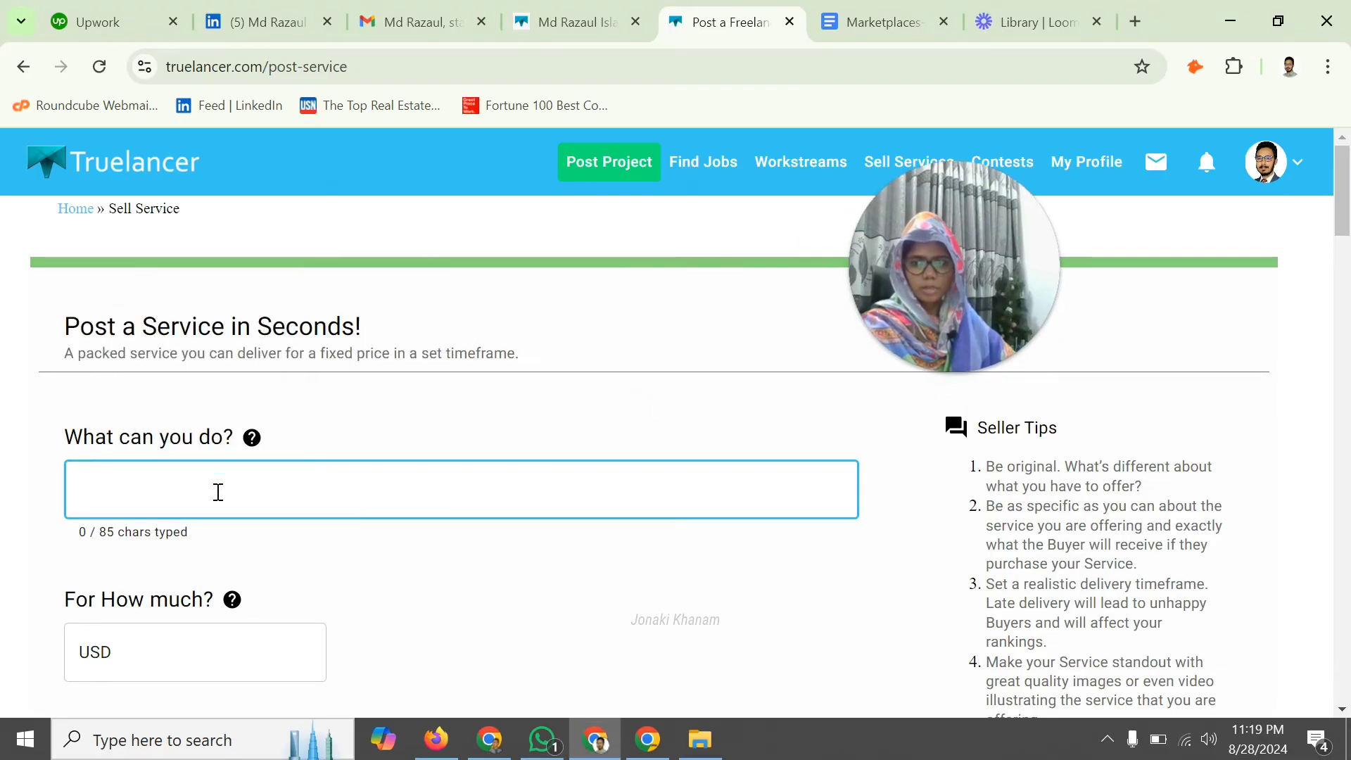
pyautogui.write('Restaurant Promo Videos for Campaign')
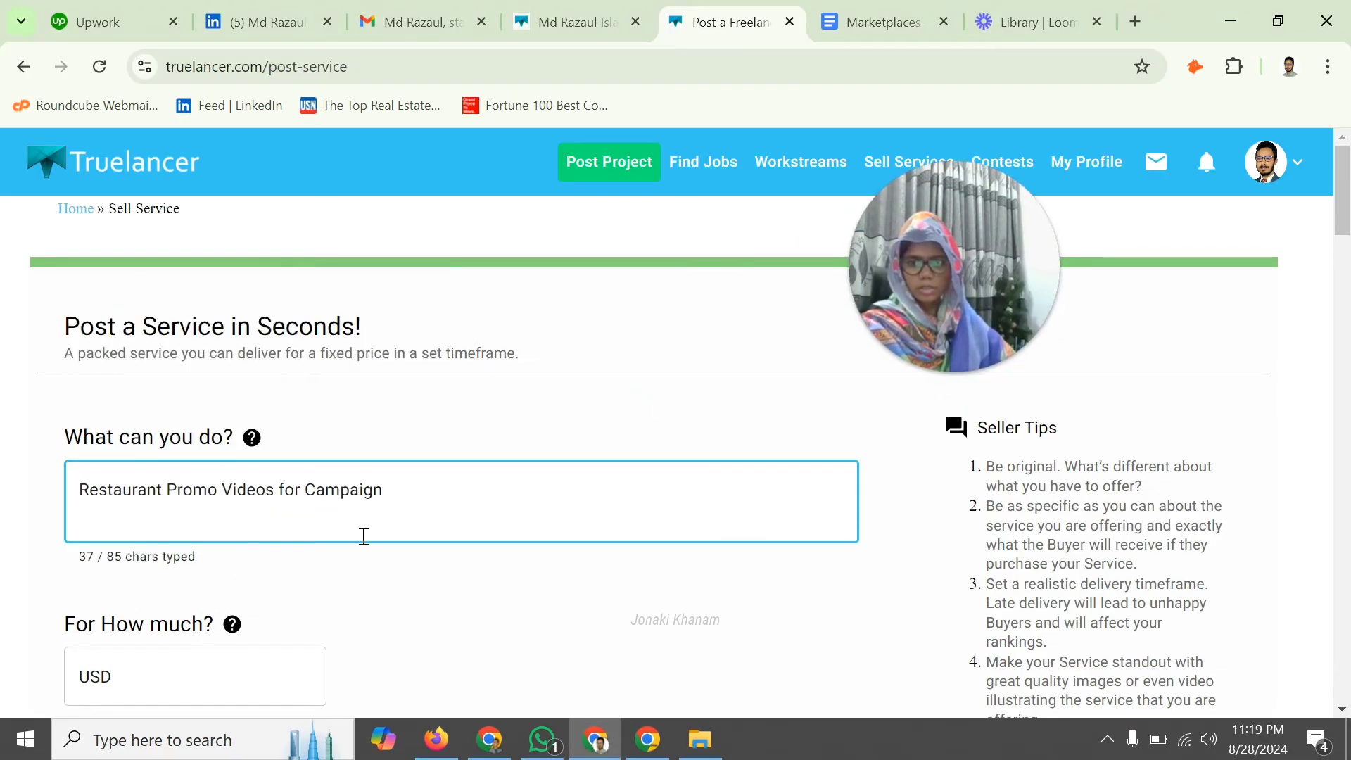
pyautogui.scroll(-3, 262, 594)
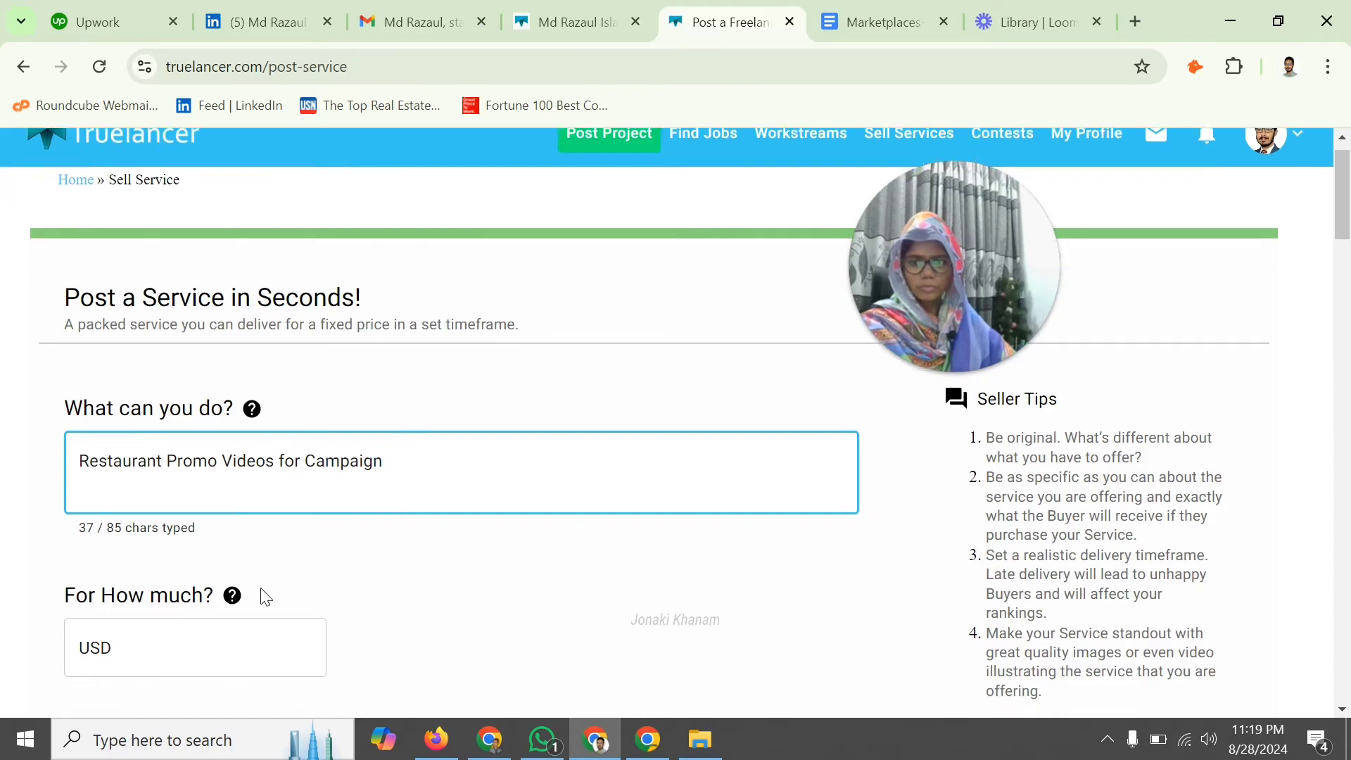
pyautogui.click(232, 470)
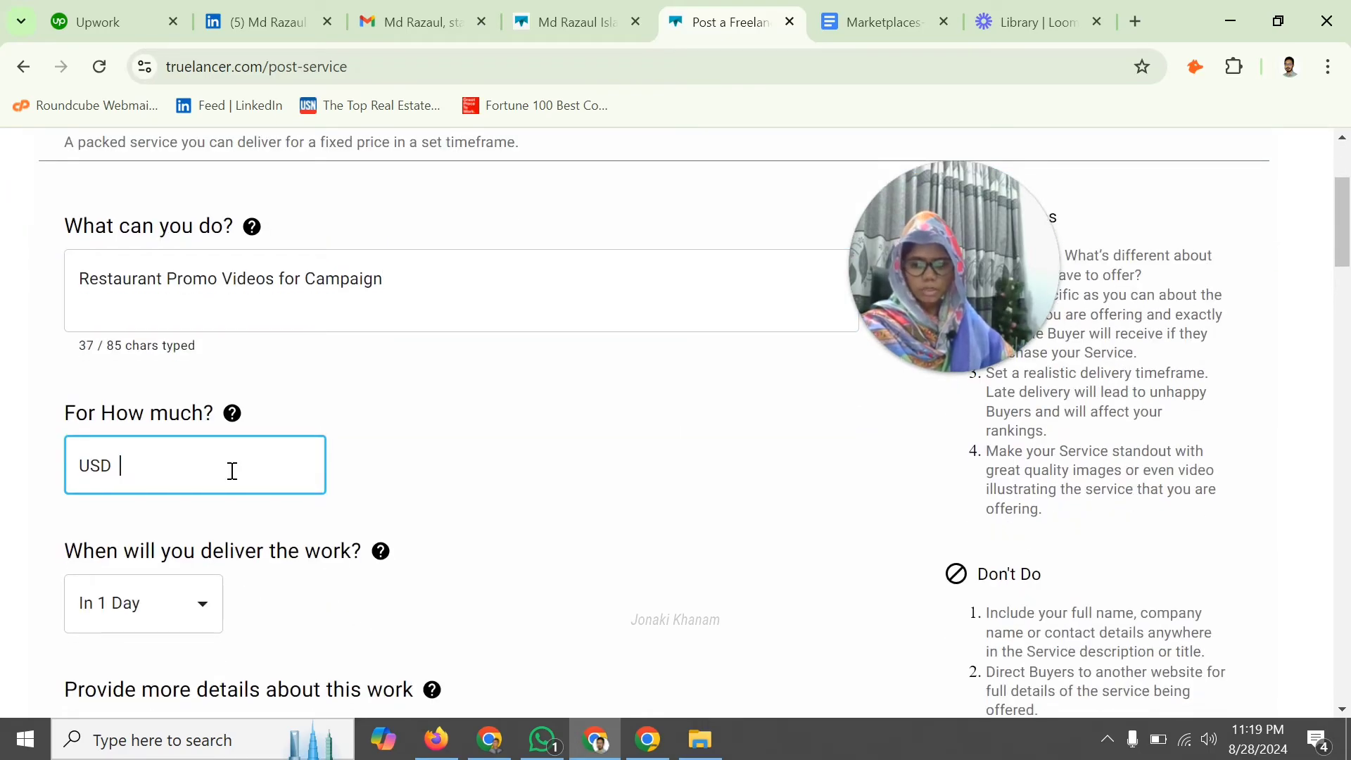
pyautogui.click(521, 473)
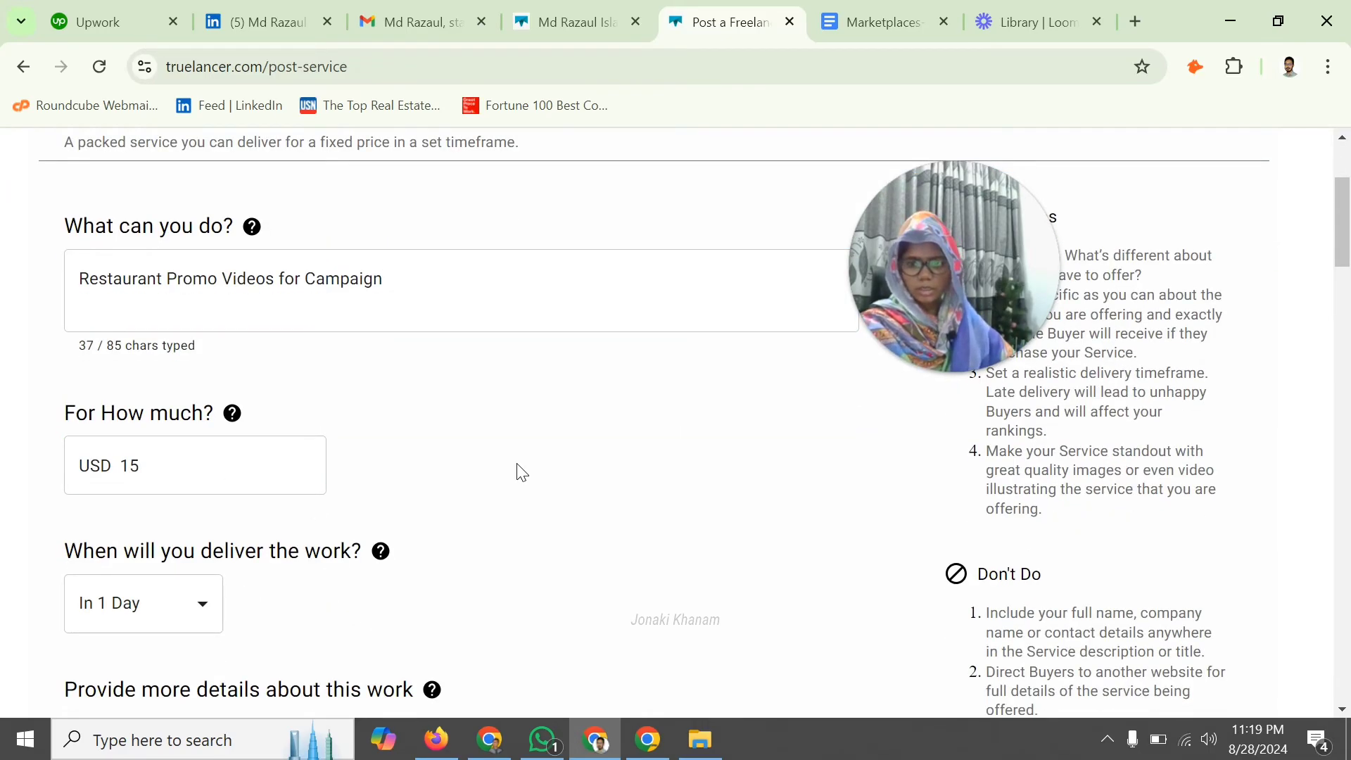
# - Check the restaurant promo text on the LinkedIn service page and paste it into the Truelancer service's work details
pyautogui.moveTo(521, 472); pyautogui.dragTo(256, 578)
pyautogui.click(253, 22)
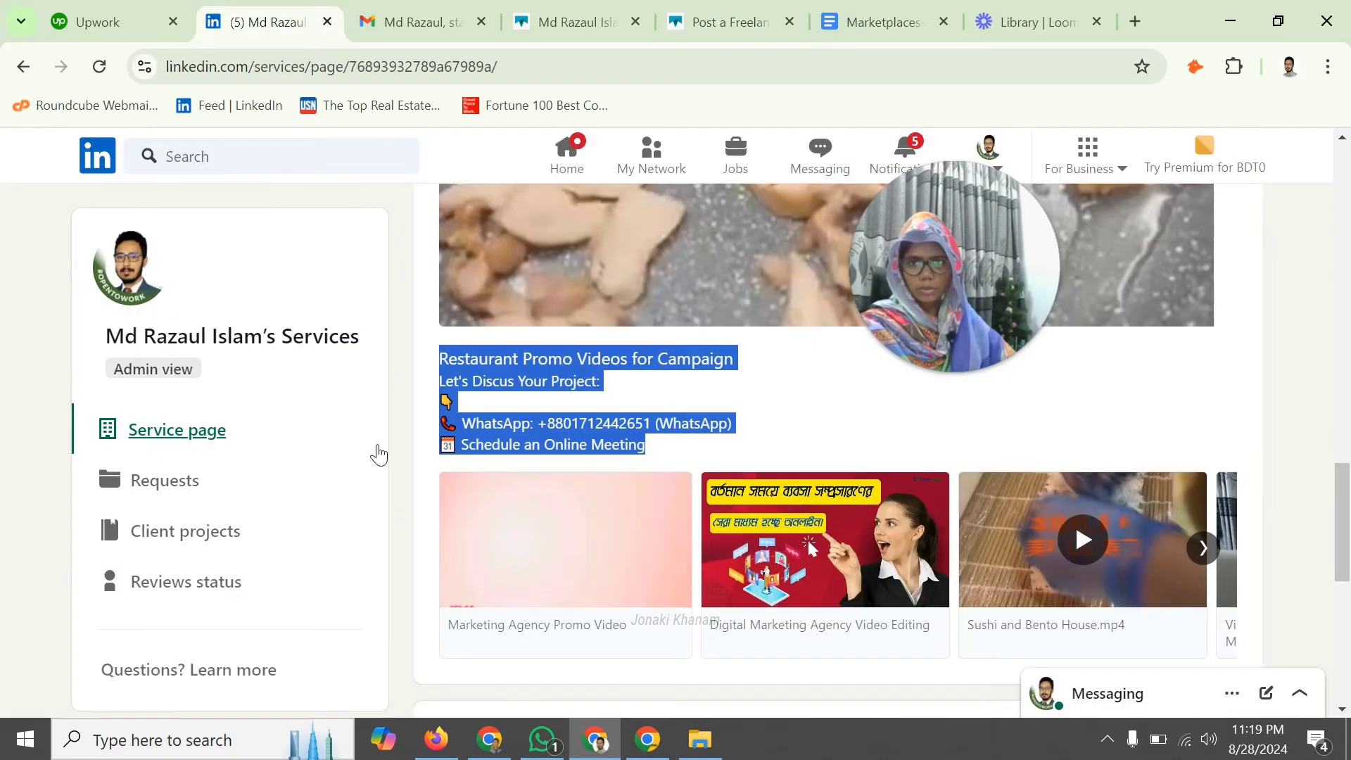
pyautogui.click(725, 21)
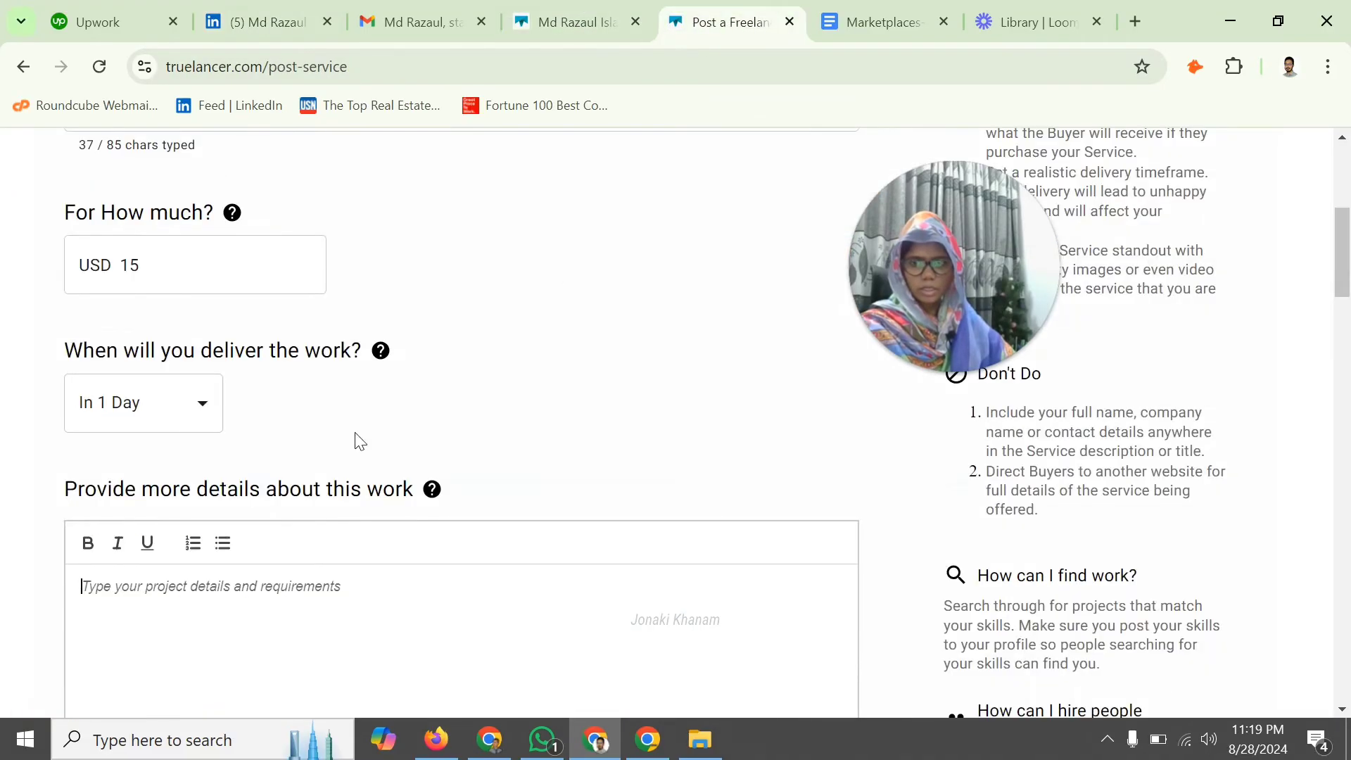
pyautogui.click(256, 578)
pyautogui.hotkey('ctrl', 'v')
# - Delete the WhatsApp contact line from the work details and insert a blank line below the heading
pyautogui.scroll(-1, 310, 614)
pyautogui.moveTo(377, 539); pyautogui.dragTo(21, 554)
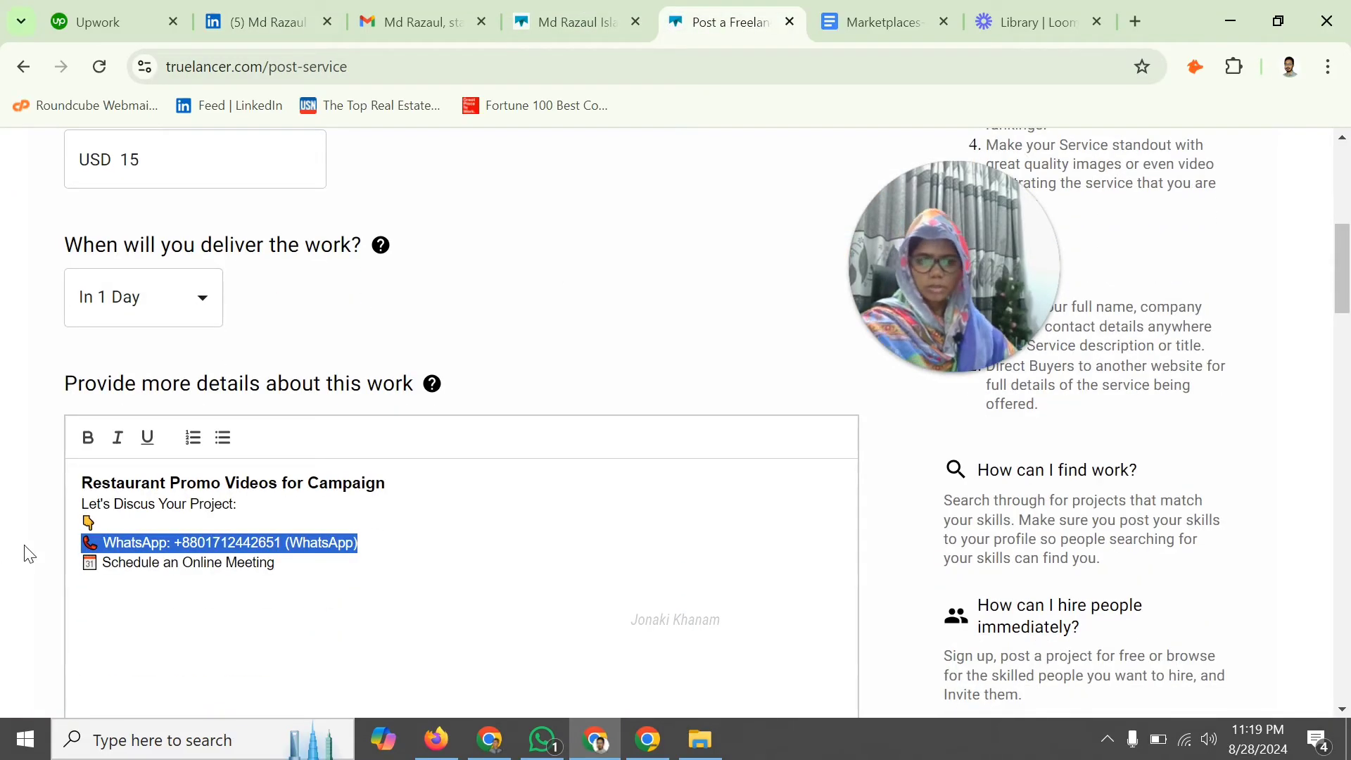
pyautogui.press('BackSpace')
pyautogui.press('BackSpace')
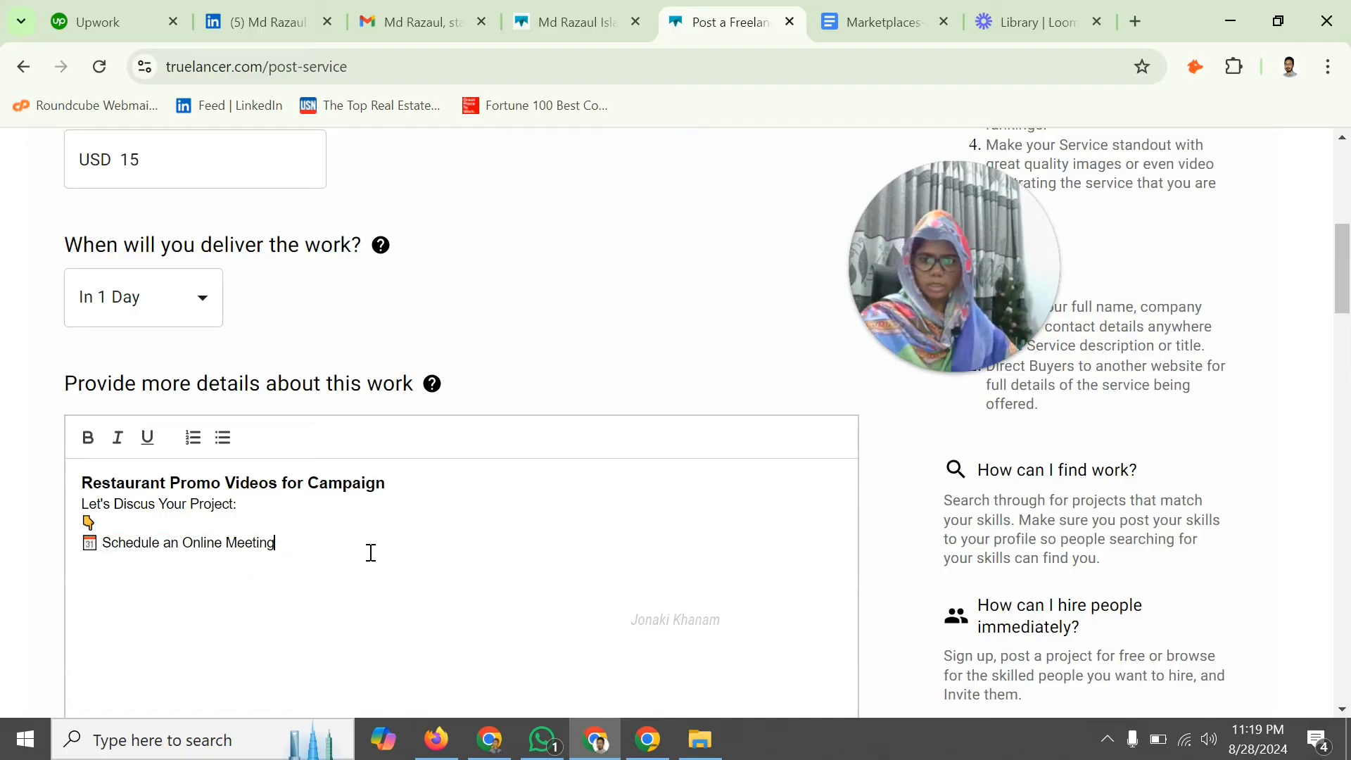
pyautogui.click(432, 491)
pyautogui.press('Return')
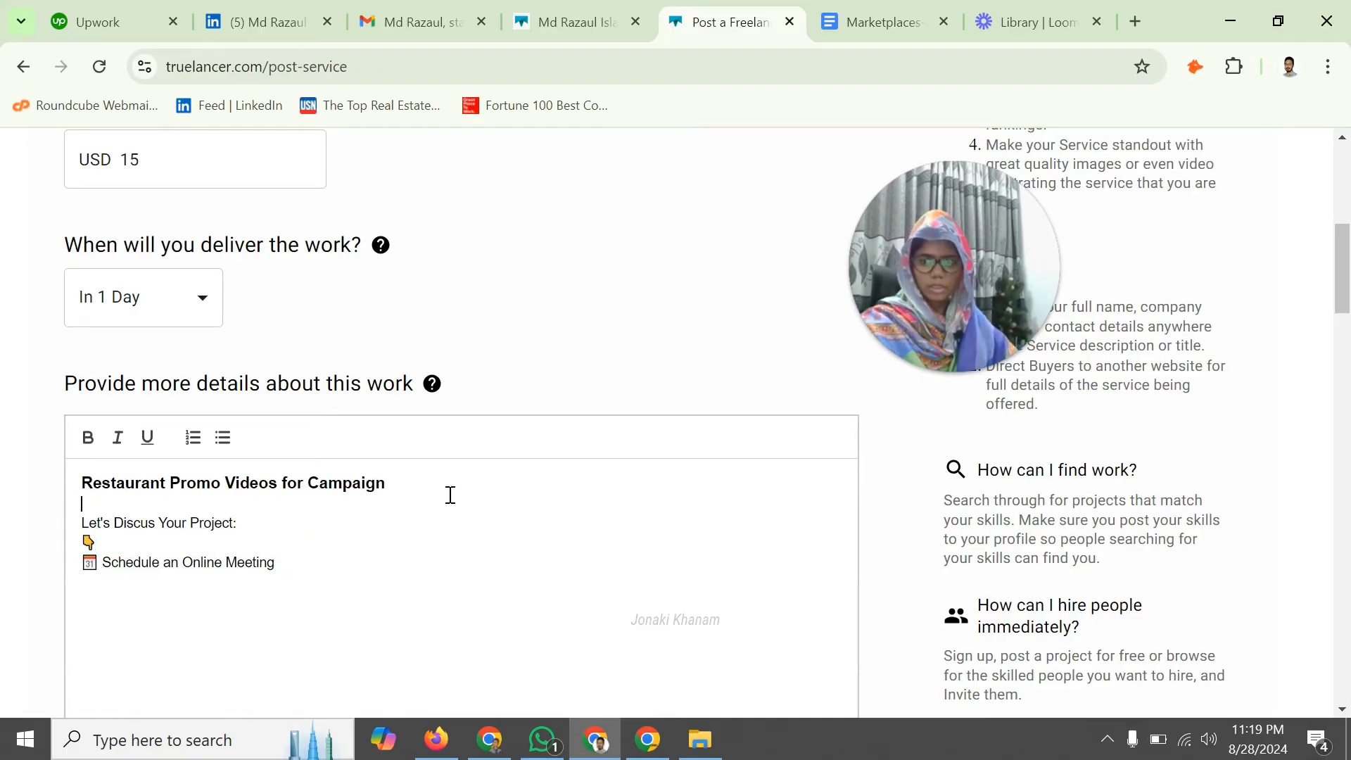
# - With the buyer requirements question reached, switch to Upwork and look through its home page and account menu
pyautogui.scroll(1, 476, 555)
pyautogui.scroll(-6, 476, 558)
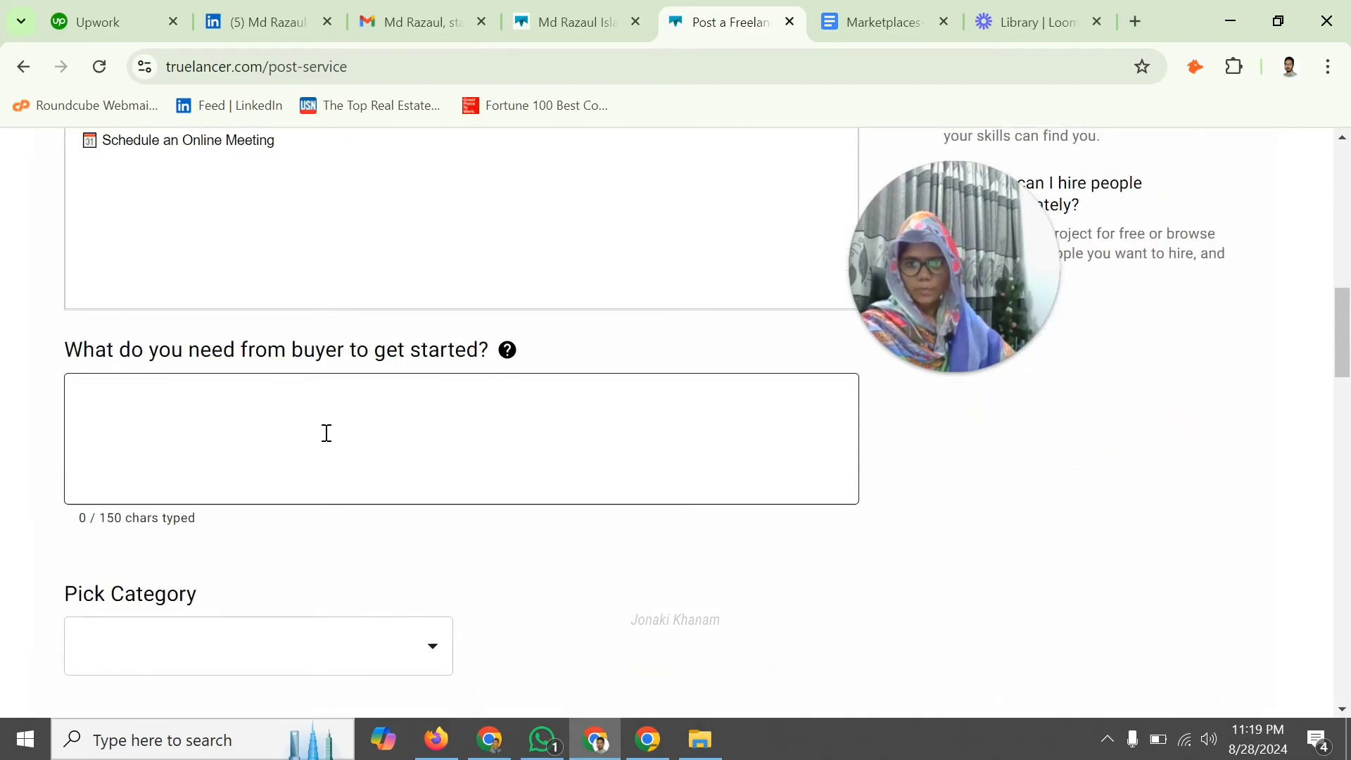
pyautogui.click(316, 428)
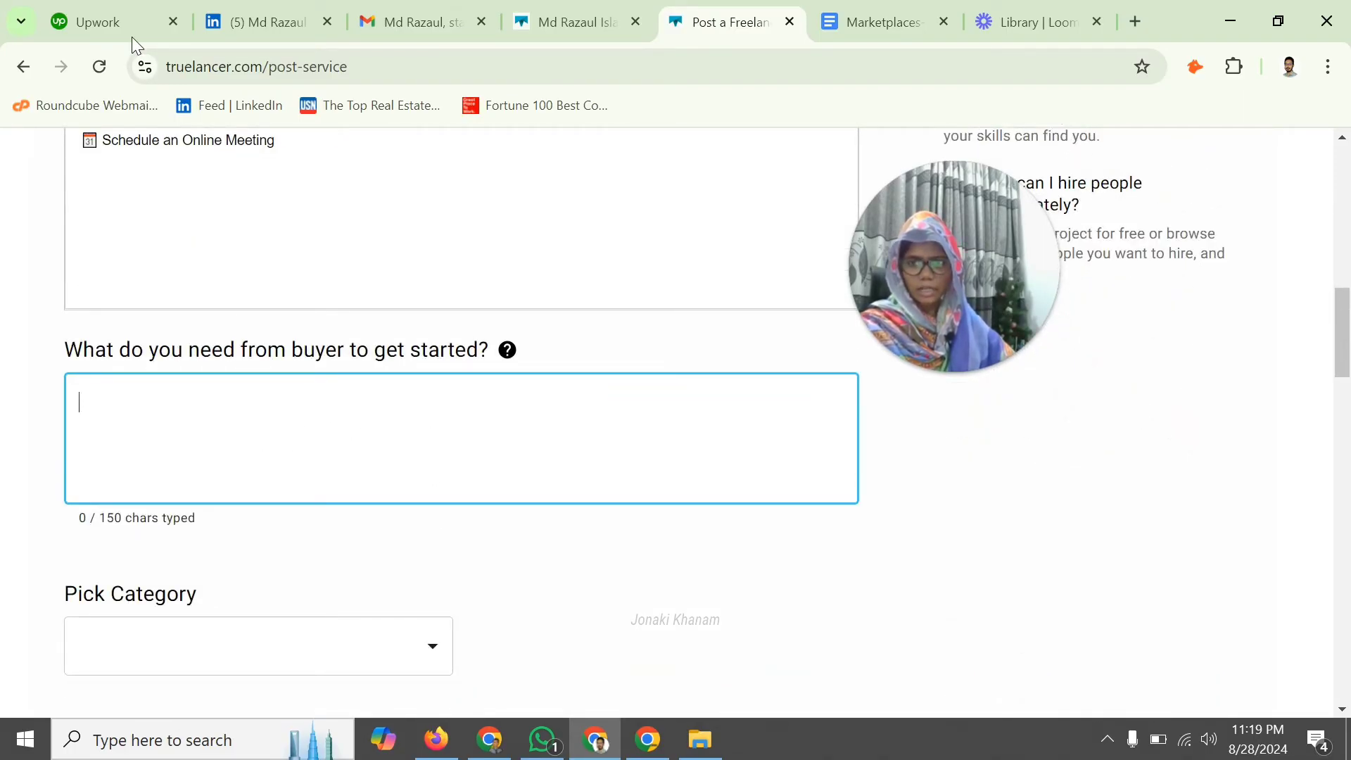
pyautogui.click(127, 16)
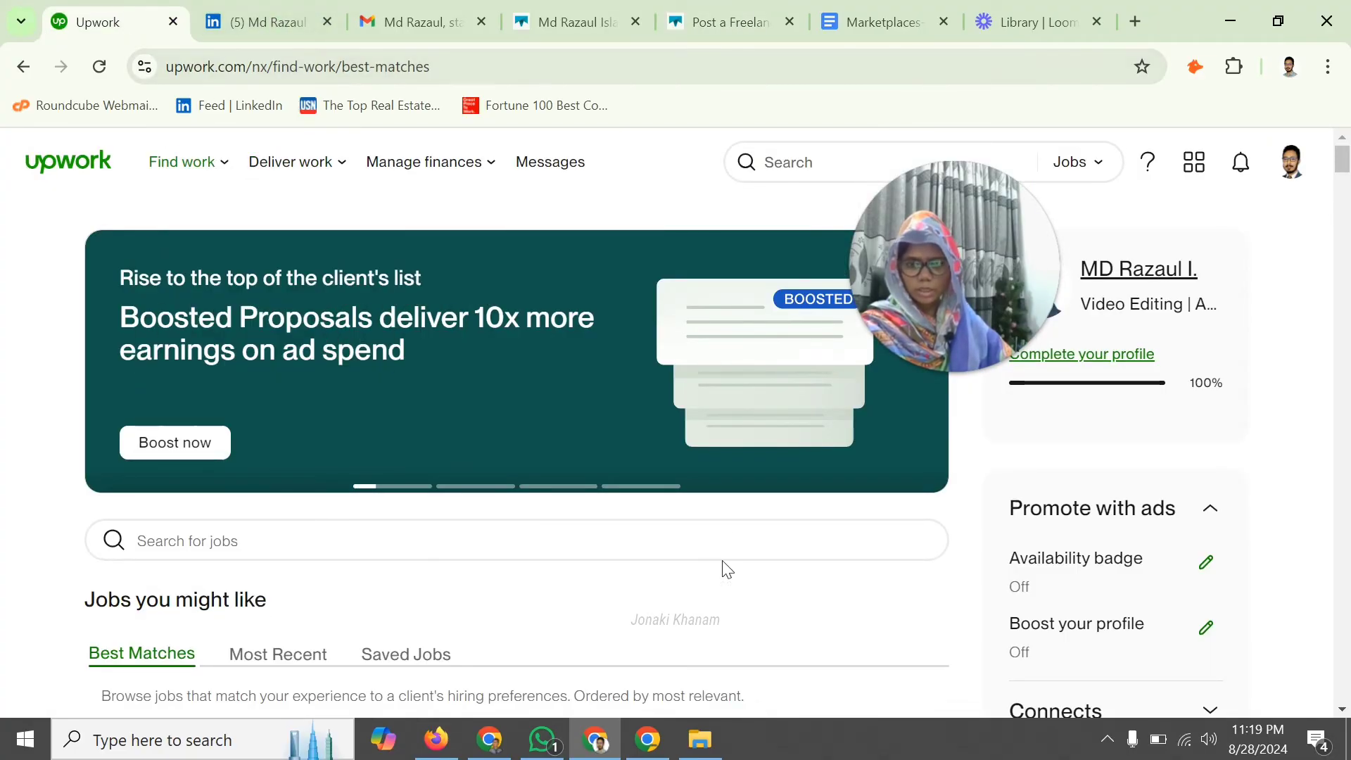
pyautogui.scroll(-5, 727, 568)
pyautogui.scroll(5, 1183, 372)
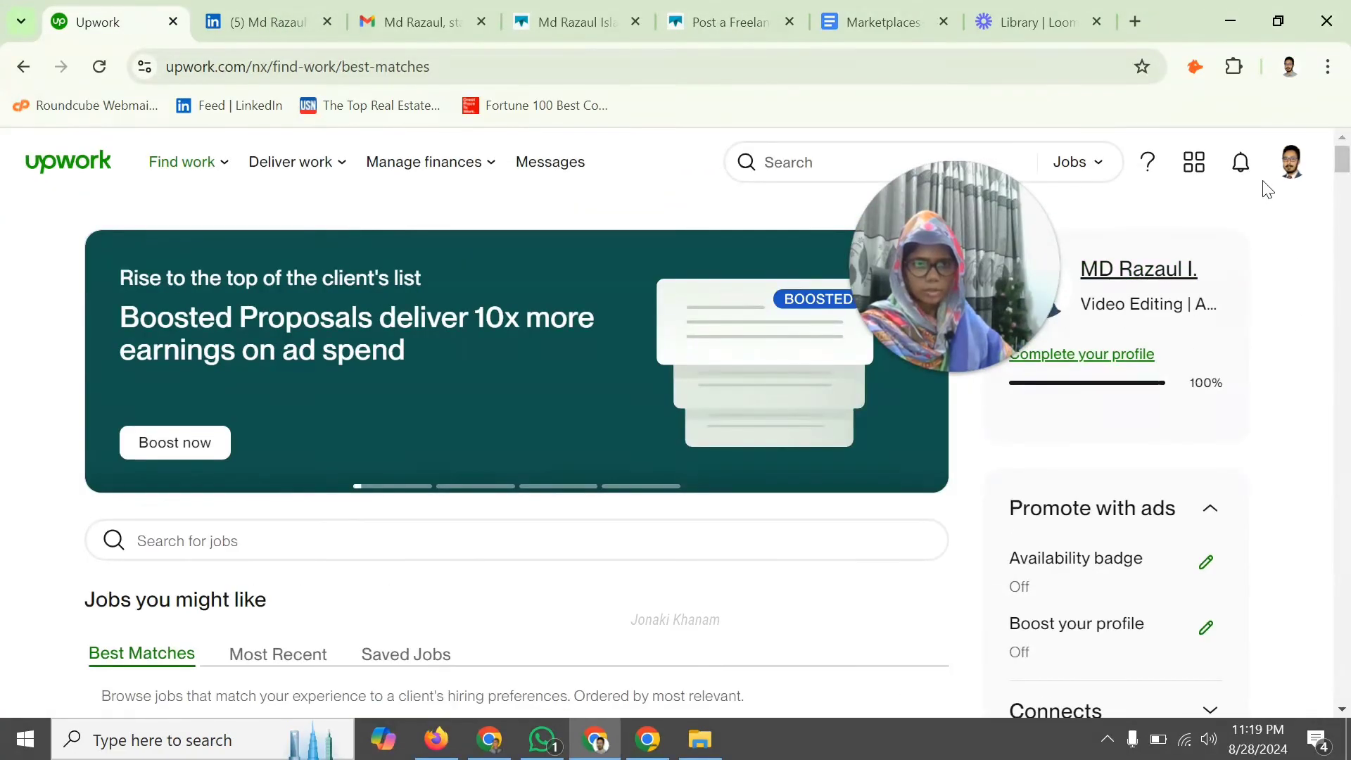
pyautogui.click(1296, 181)
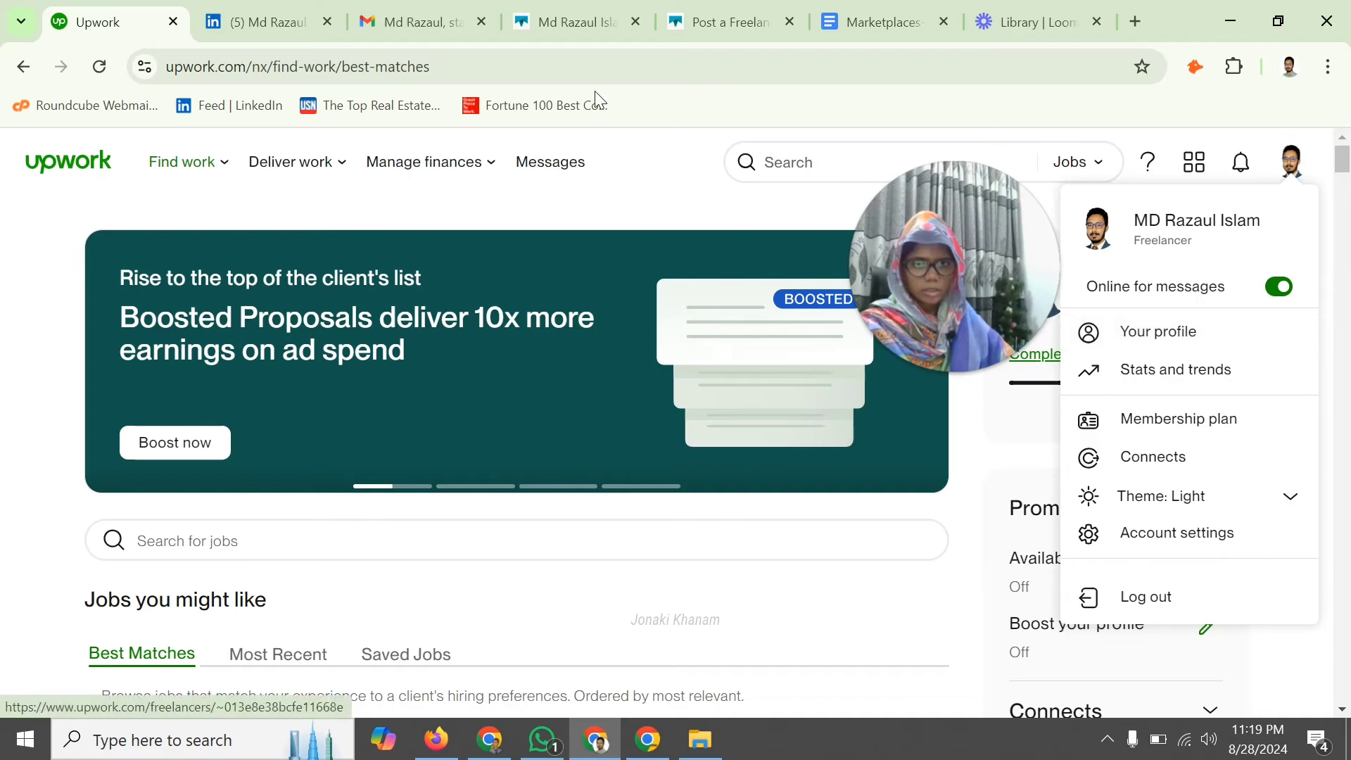
# - Return to the Truelancer service form and enter "Row Footage" as what is needed from the buyer to get started
pyautogui.click(565, 28)
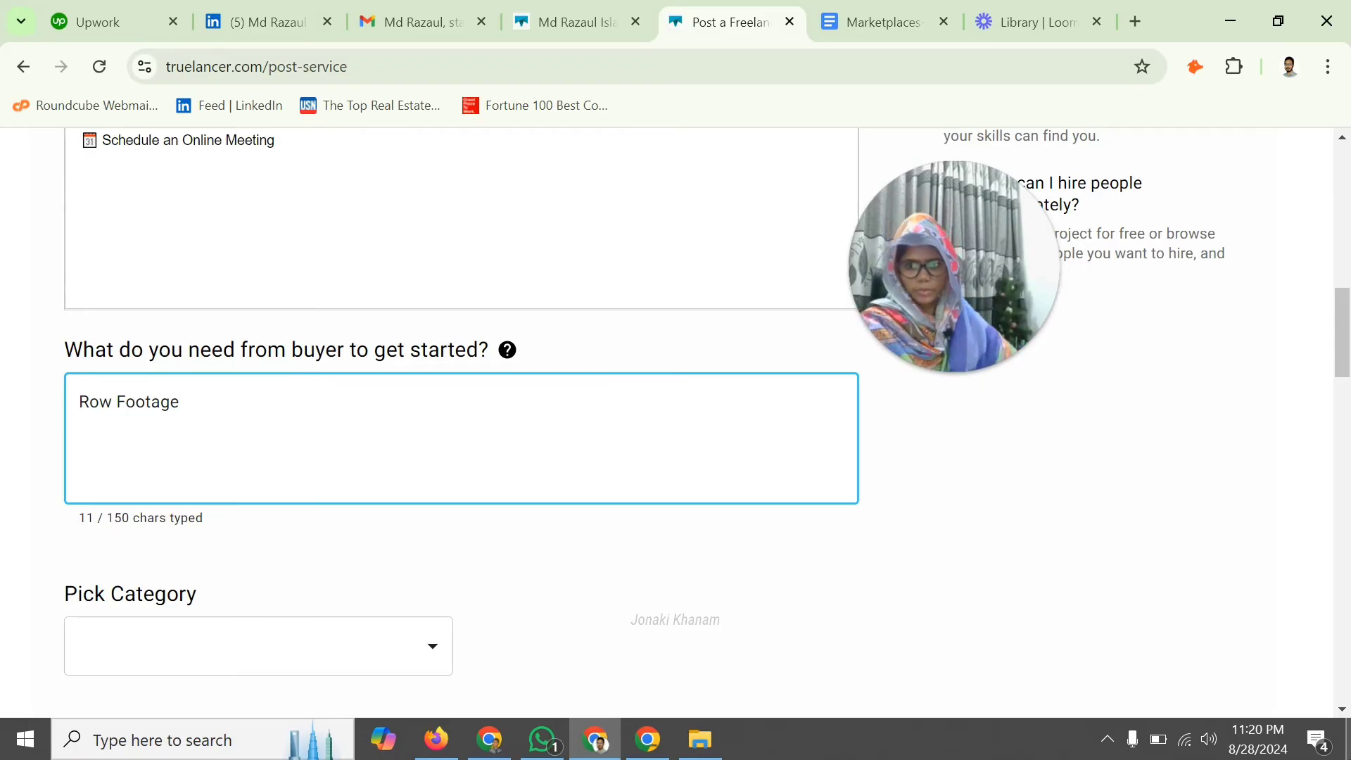
pyautogui.click(453, 556)
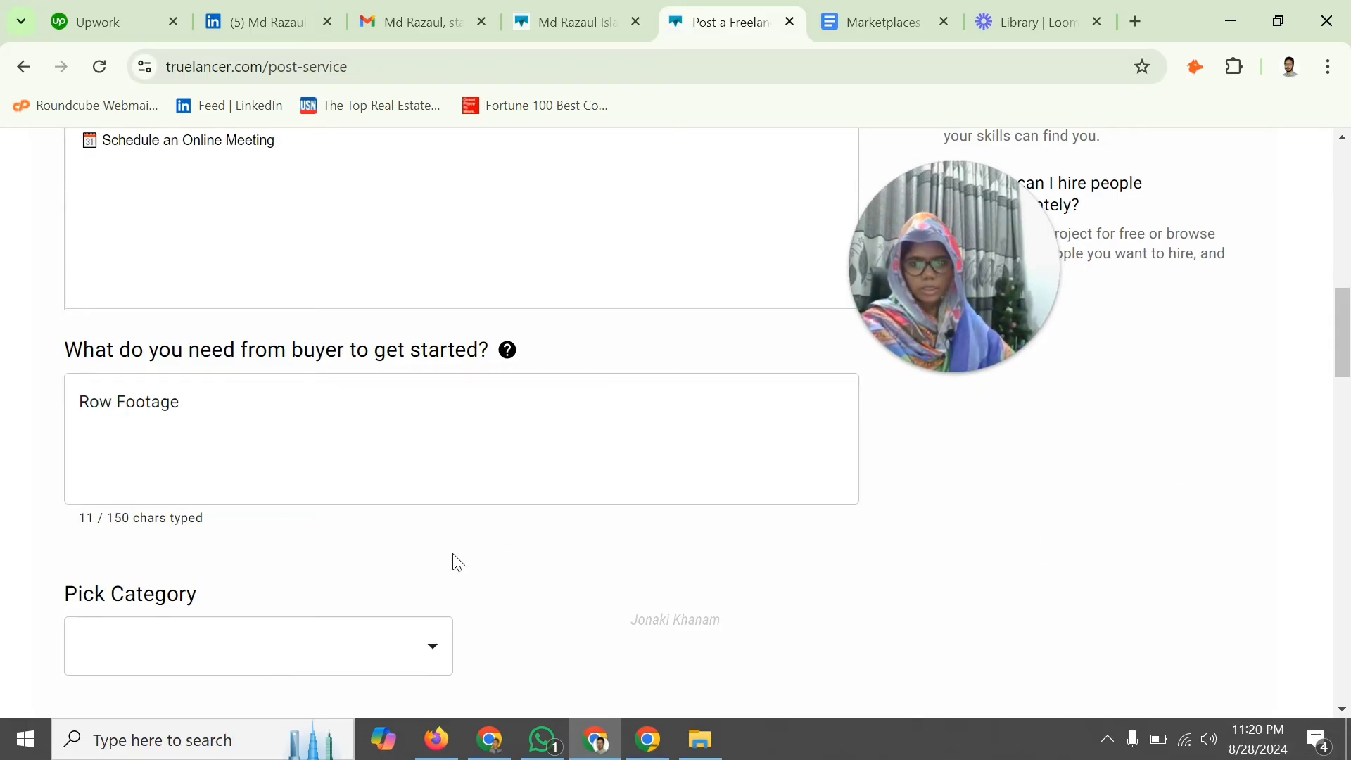
# - Try the service categories Graphic Design & Multimedia, Others and Music & Audio, checking the subcategories of each
pyautogui.scroll(-4, 453, 556)
pyautogui.click(166, 329)
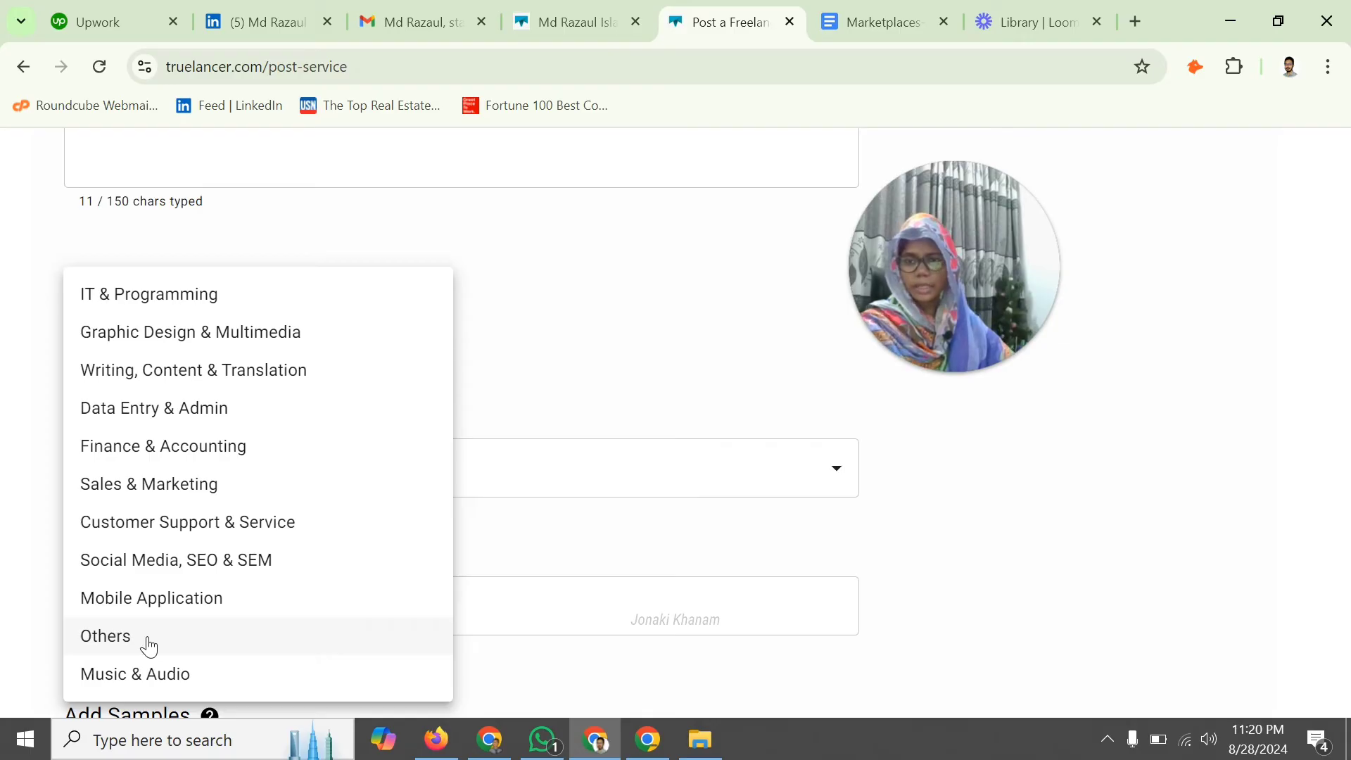
pyautogui.click(218, 350)
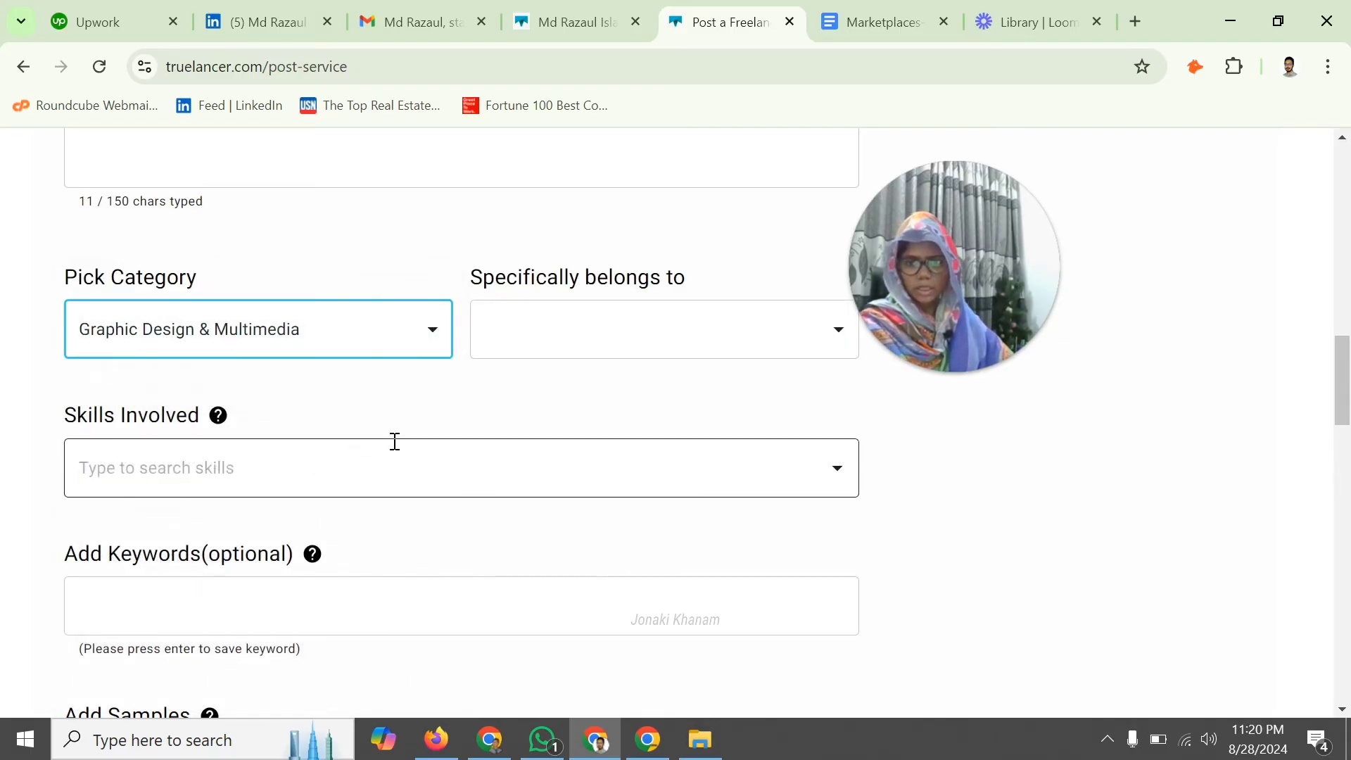
pyautogui.click(555, 343)
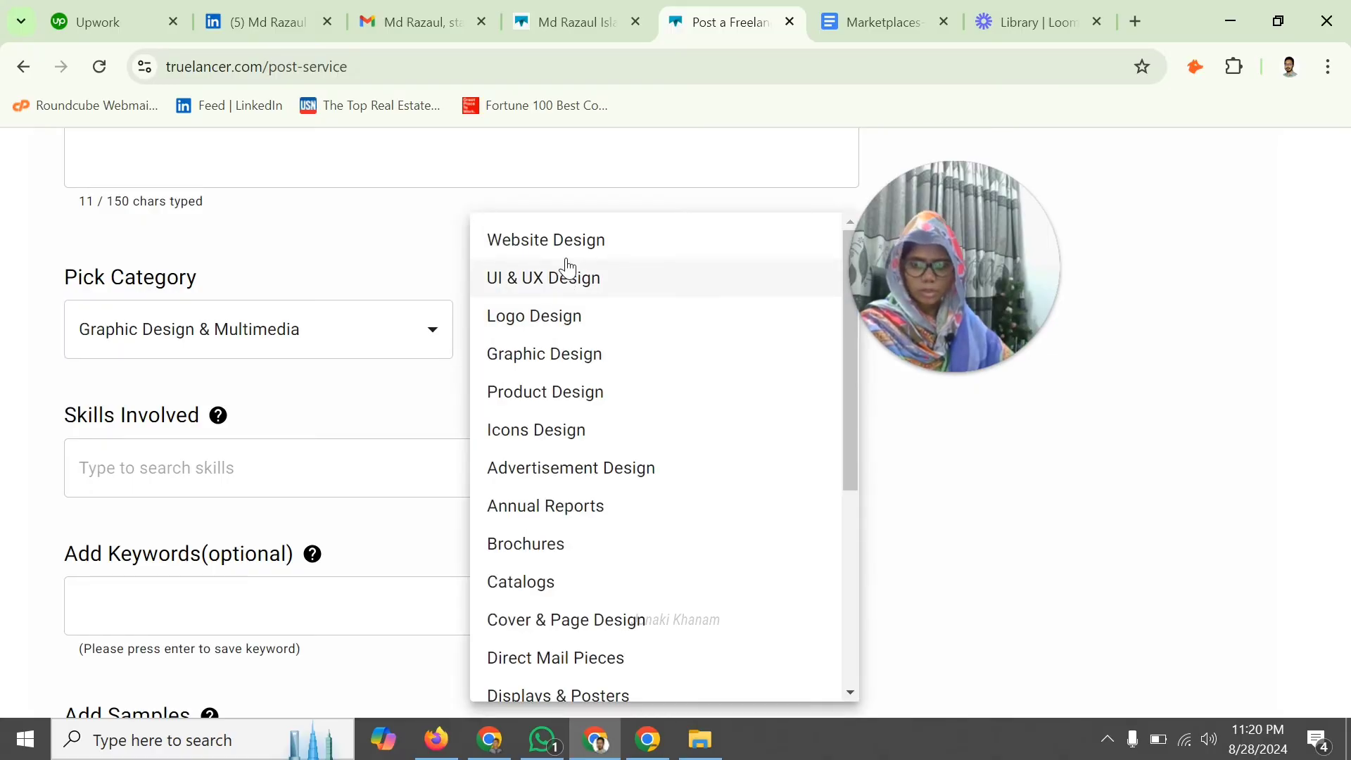
pyautogui.click(258, 347)
pyautogui.click(253, 344)
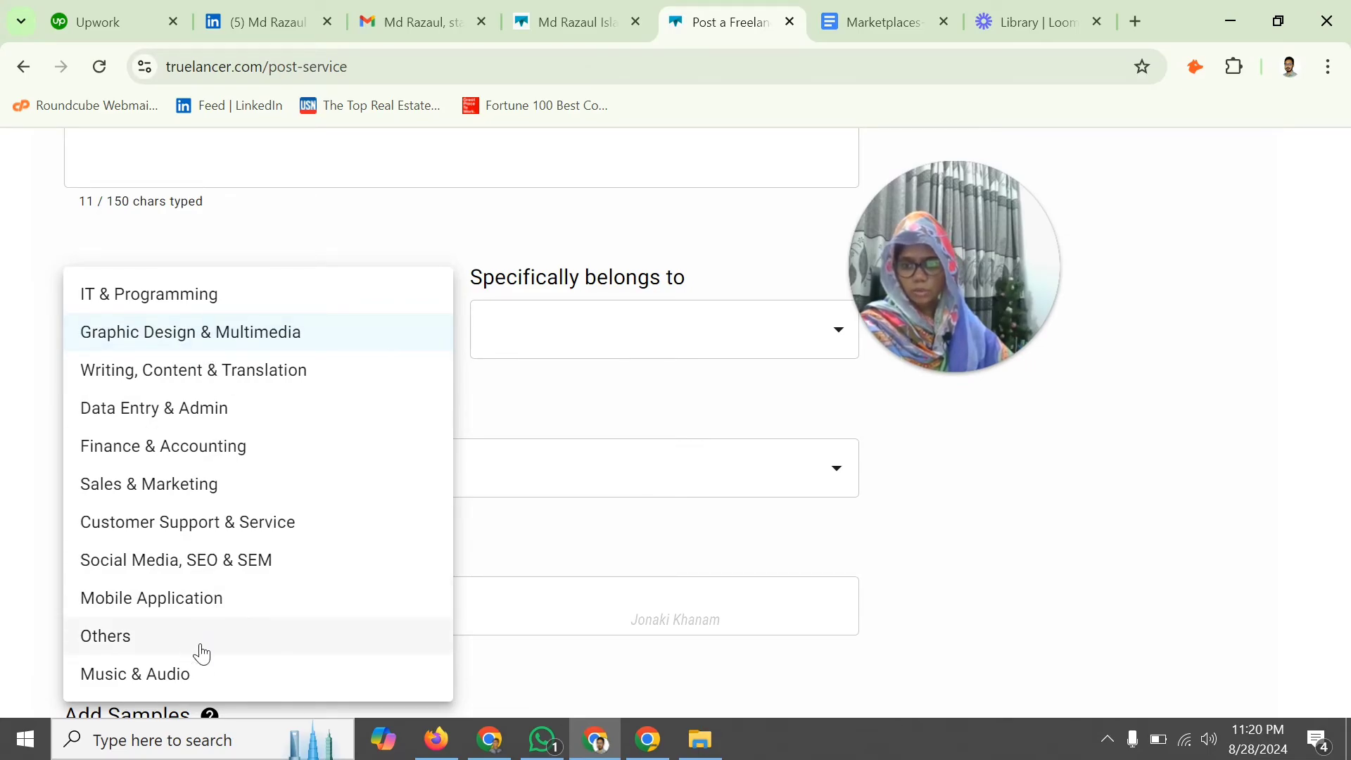
pyautogui.click(176, 638)
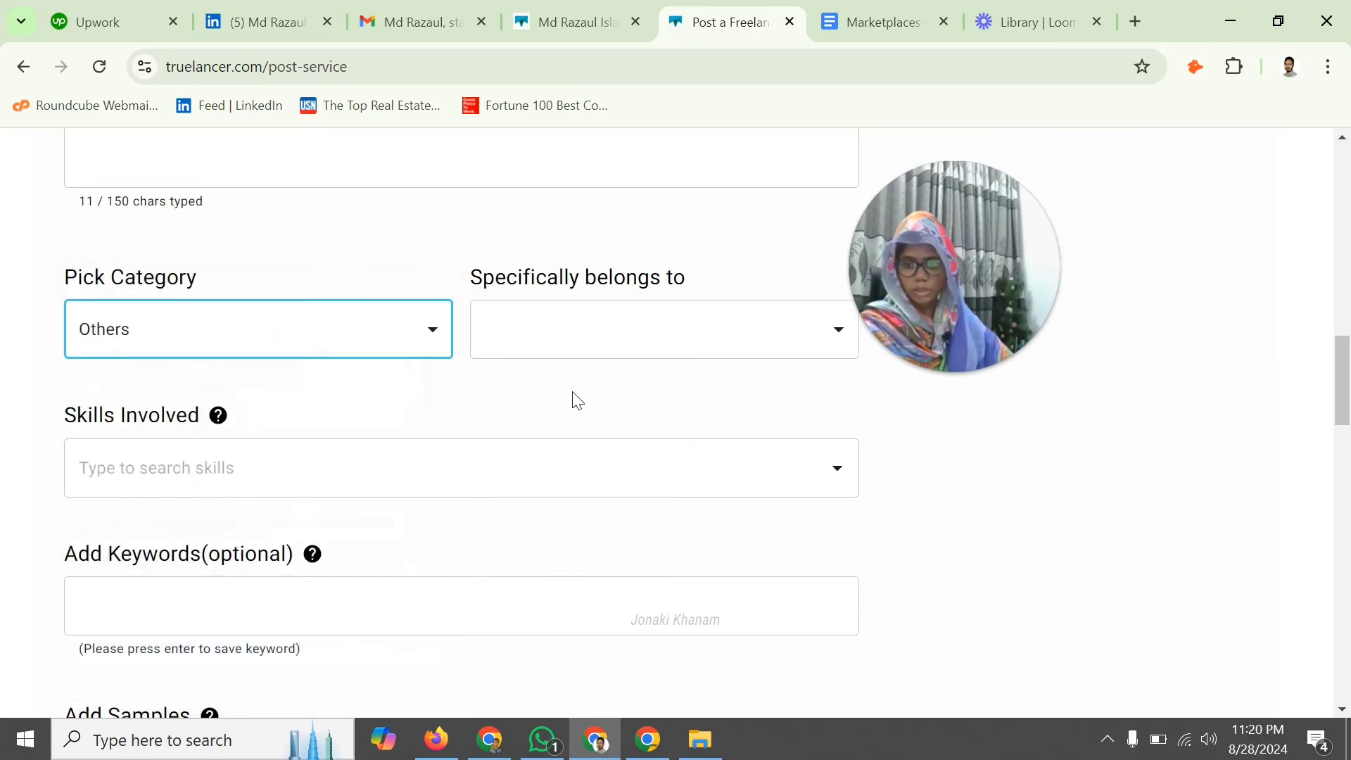
pyautogui.click(604, 328)
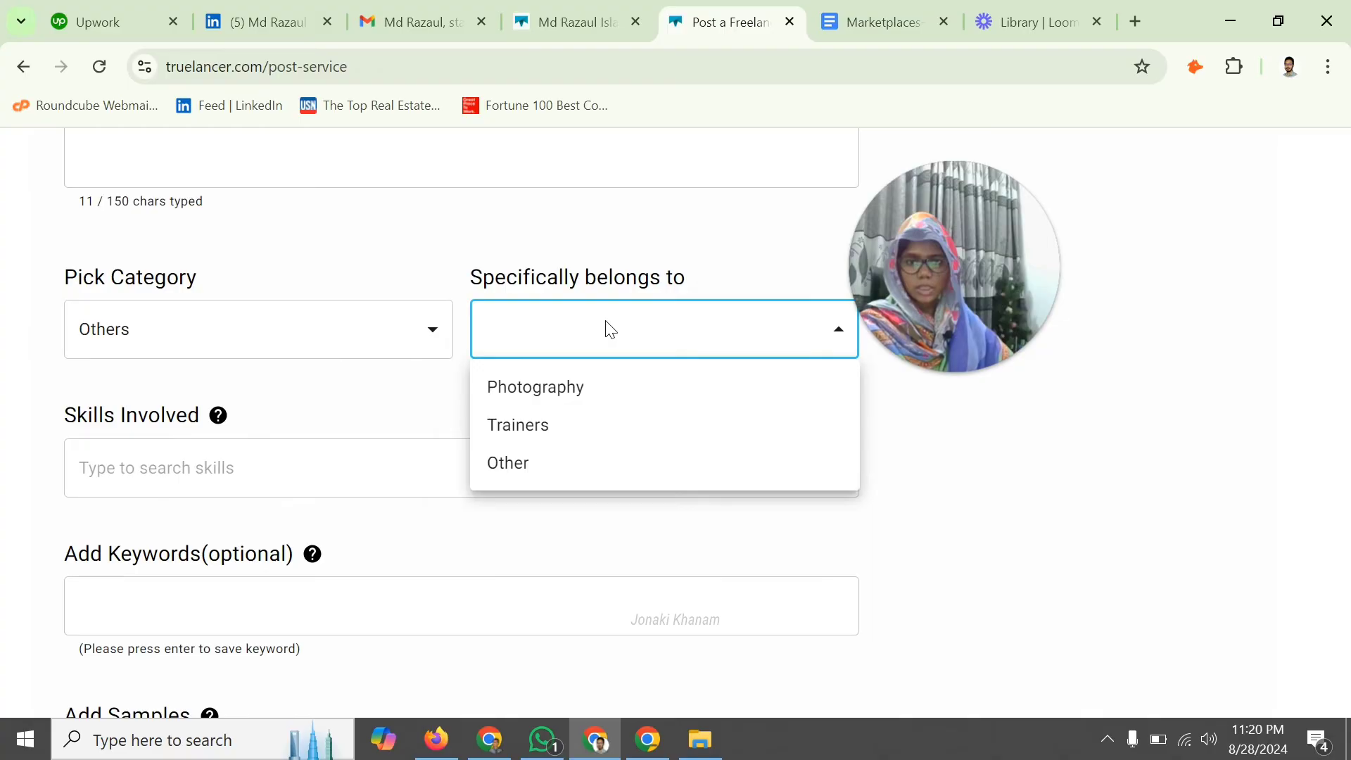
pyautogui.click(262, 350)
pyautogui.click(187, 349)
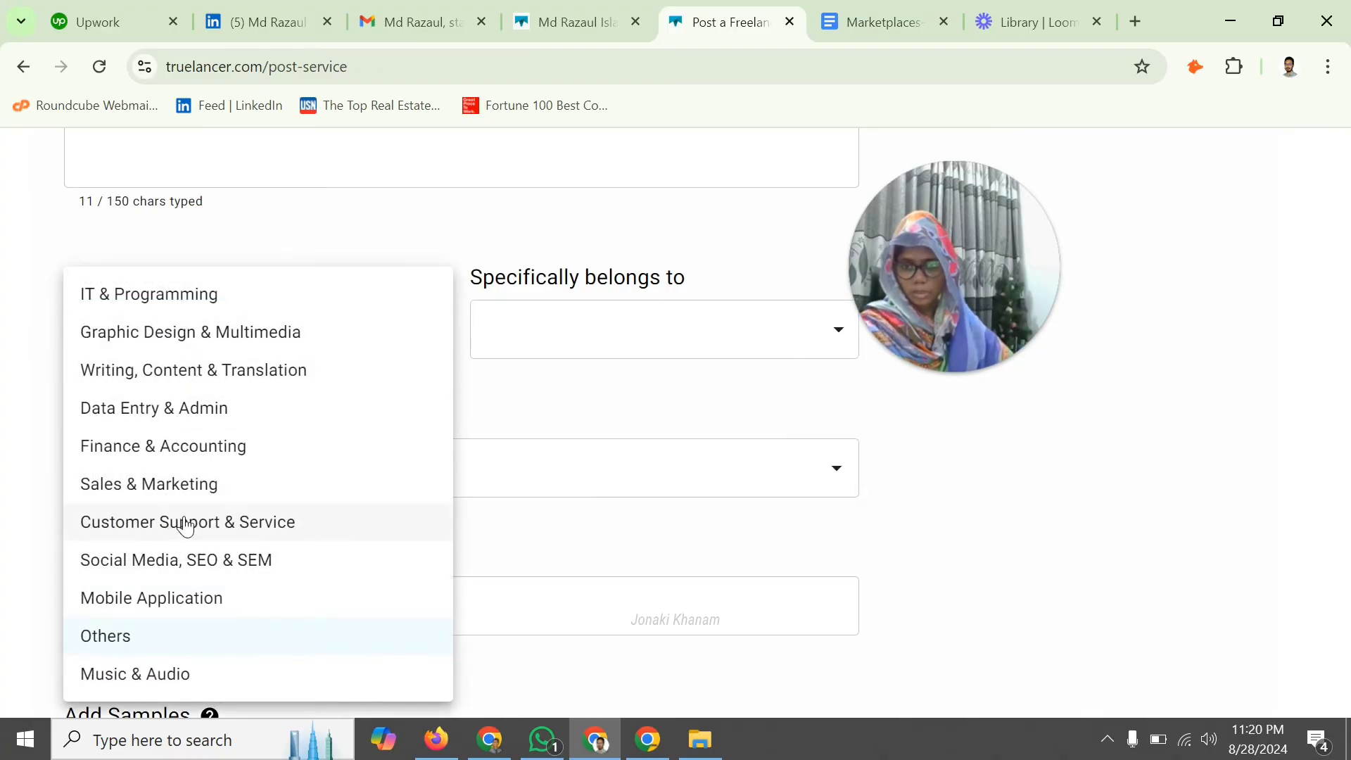
pyautogui.click(167, 674)
pyautogui.click(561, 326)
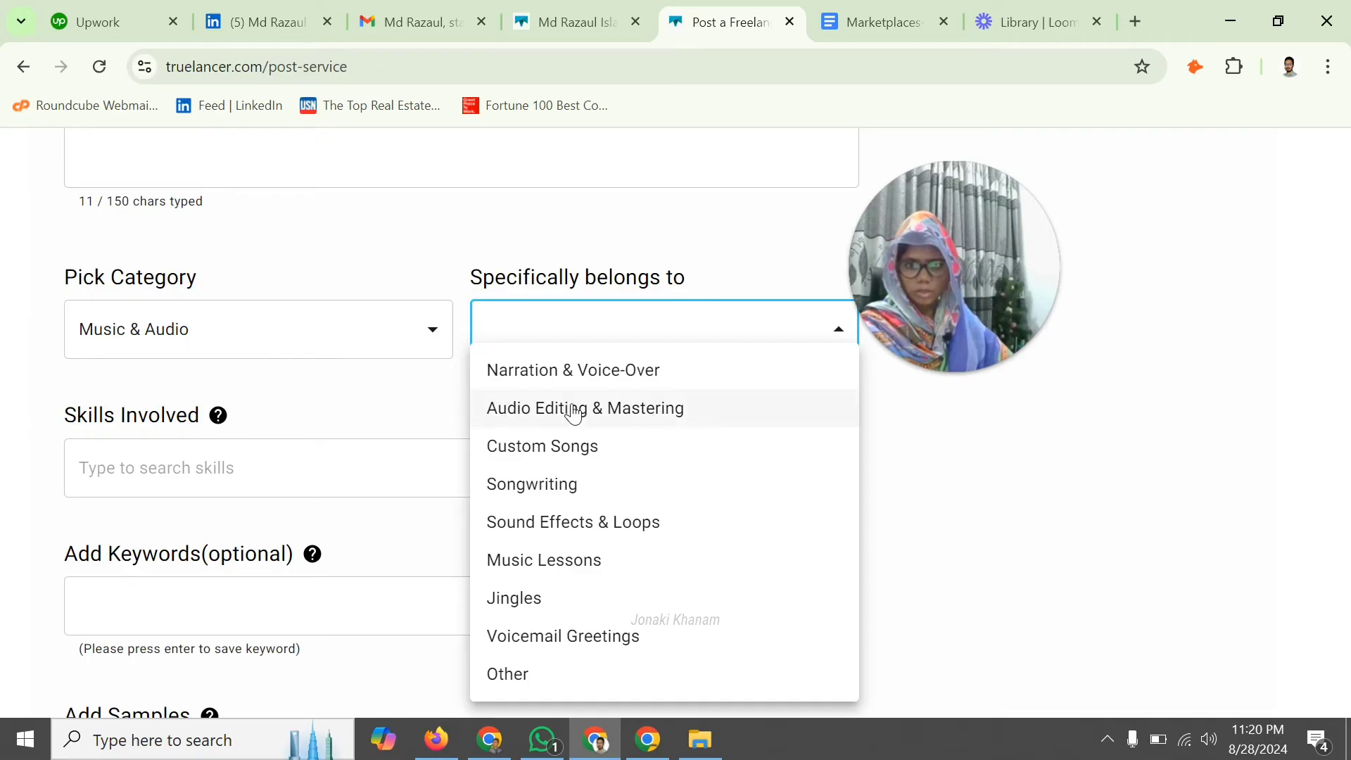
# - Set the service category to Social Media, SEO & SEM, specifically belonging to Facebook
pyautogui.click(205, 339)
pyautogui.click(196, 340)
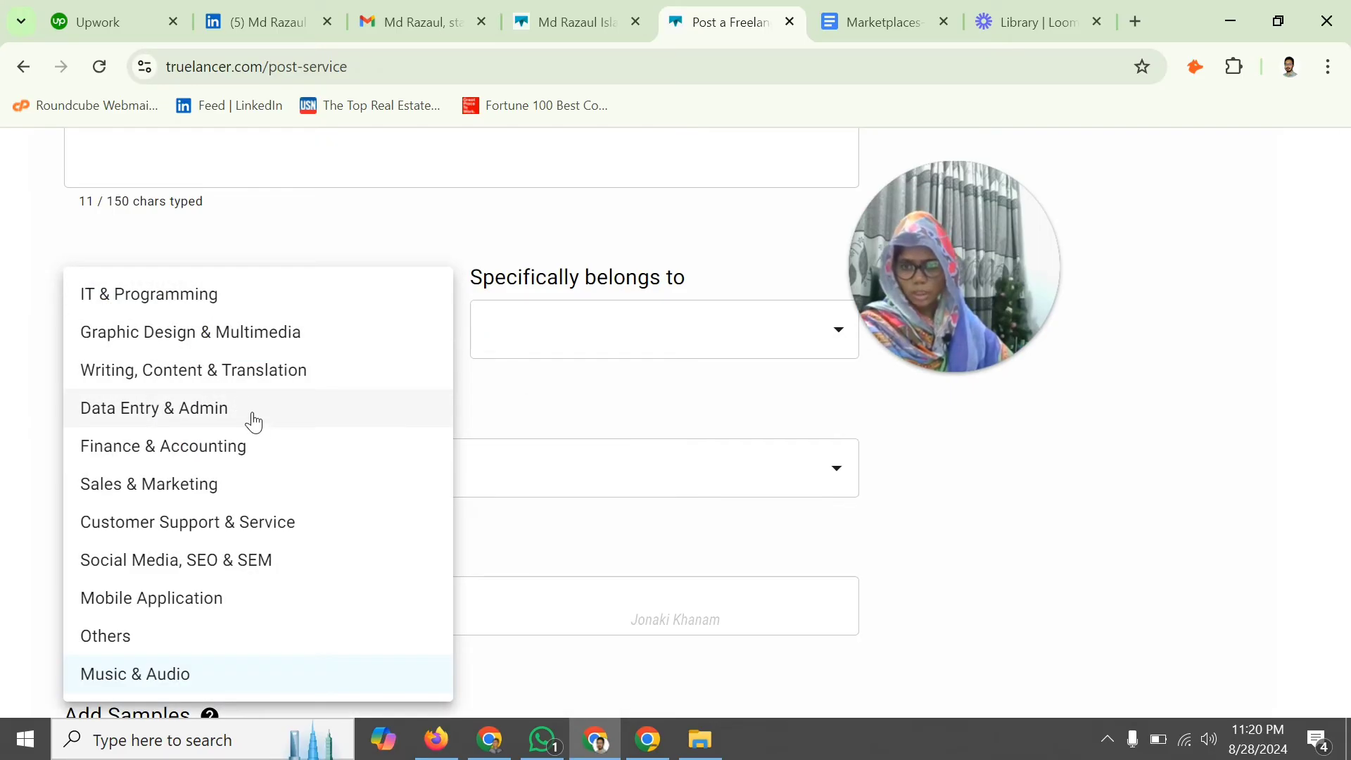
pyautogui.click(289, 563)
pyautogui.click(665, 330)
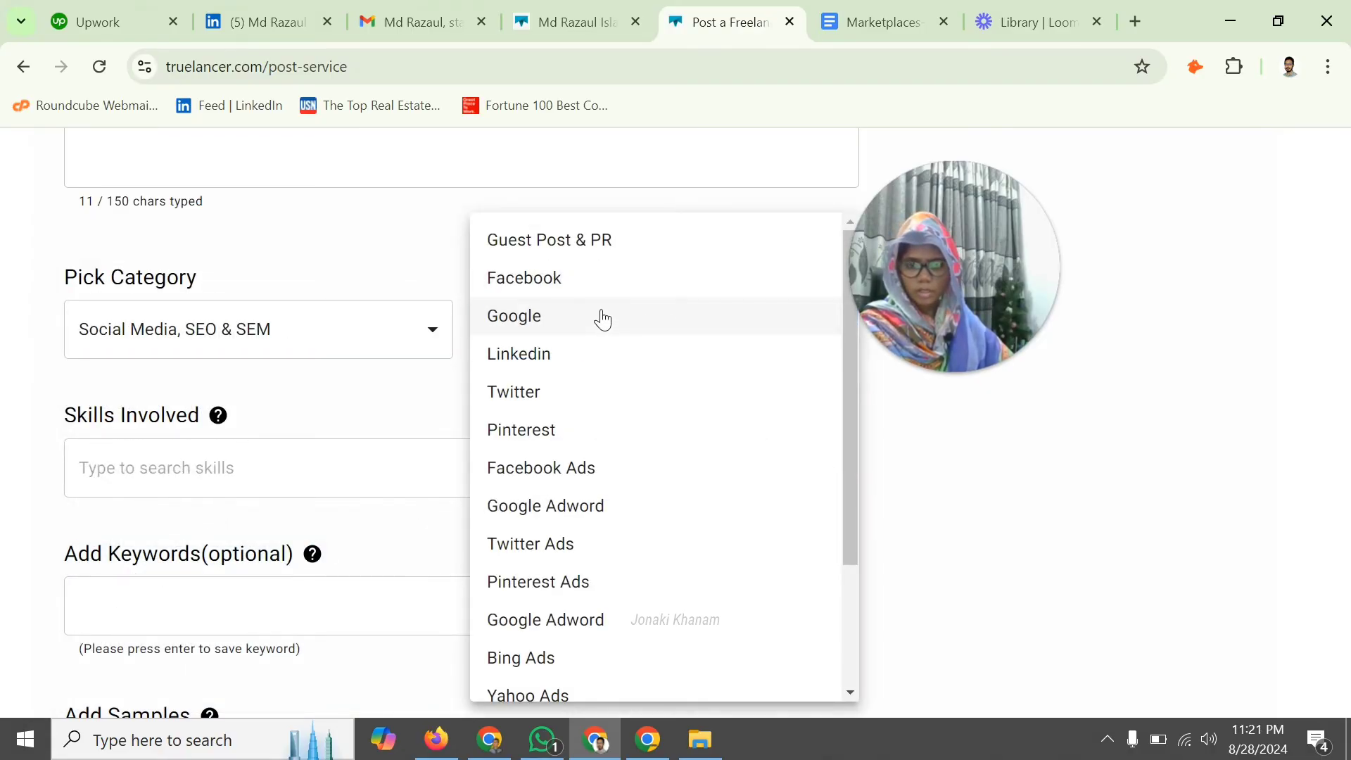
pyautogui.scroll(-3, 586, 524)
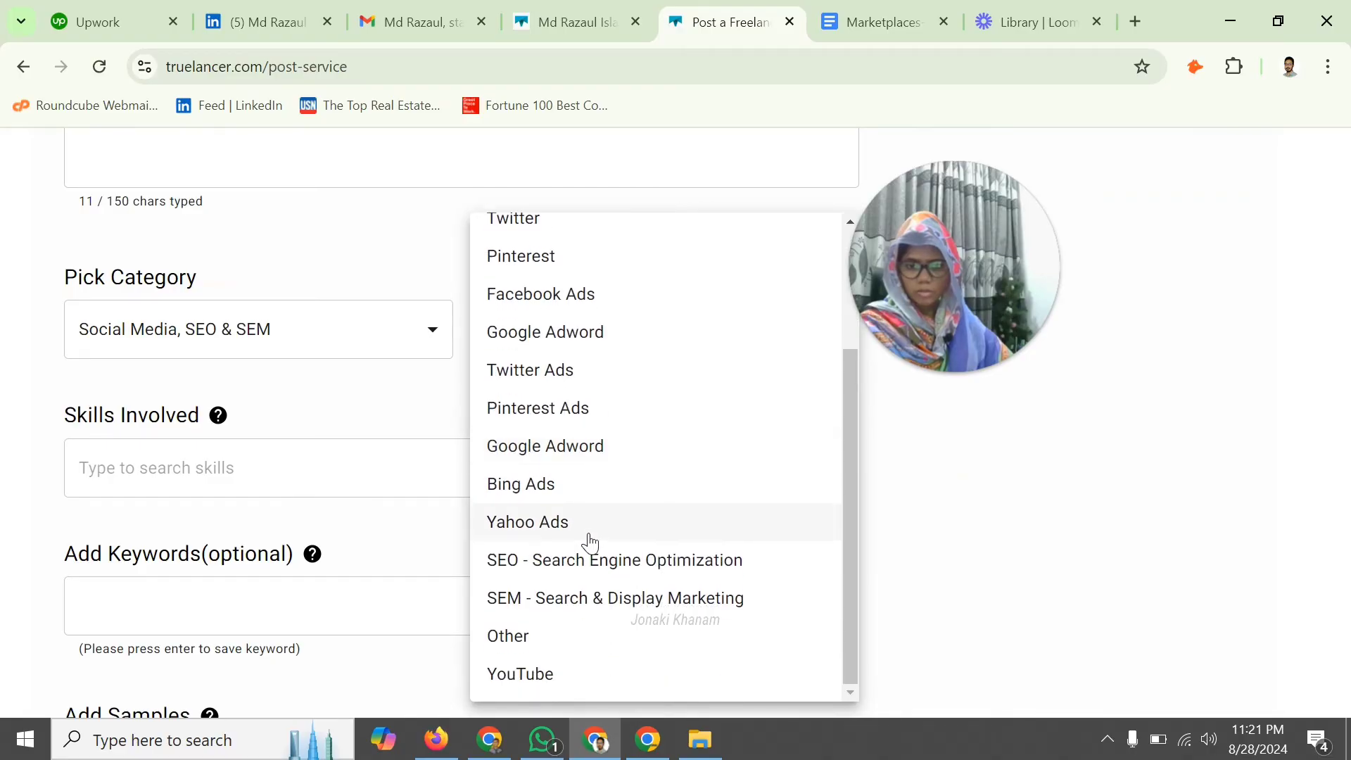
pyautogui.scroll(3, 603, 572)
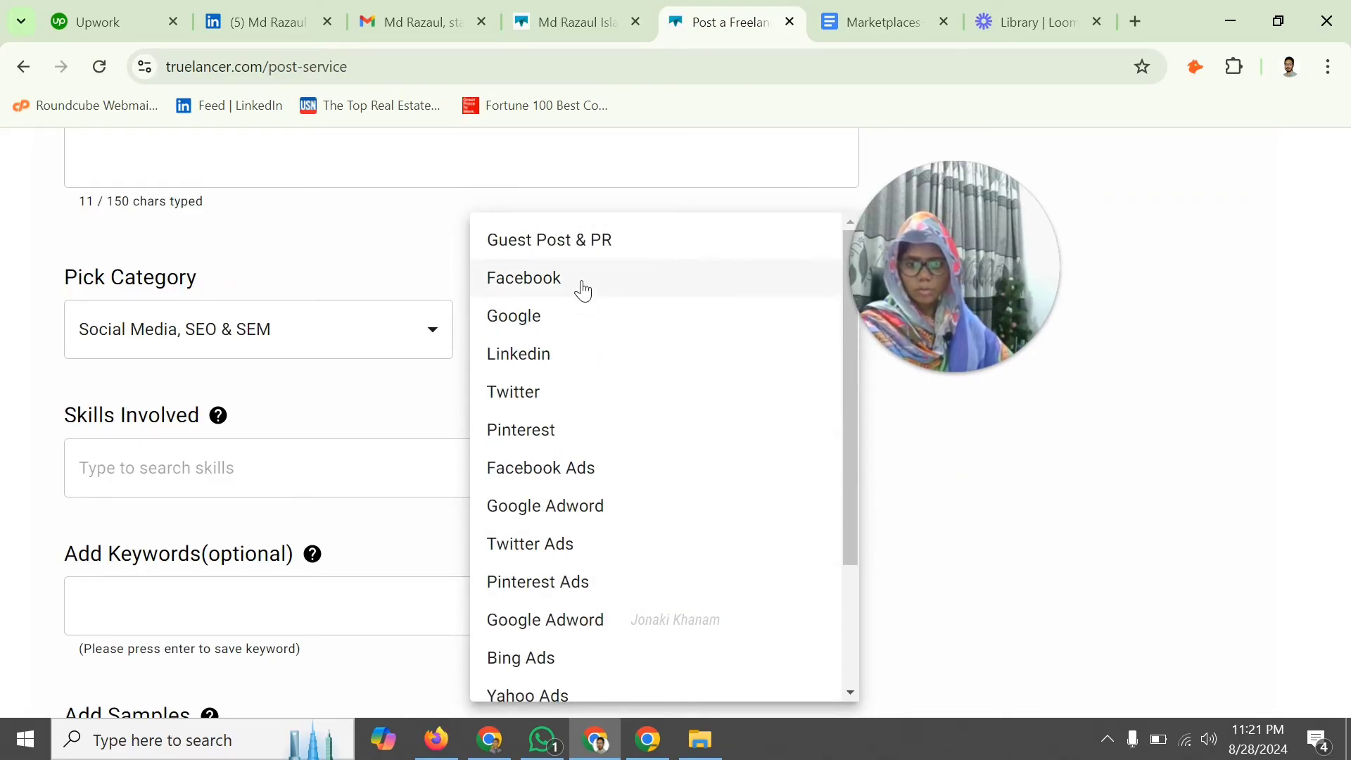
pyautogui.click(583, 289)
# - Add Facebook, Facebook Marketing, Social Marketing and Video Editing as the skills involved in the service
pyautogui.scroll(-1, 277, 383)
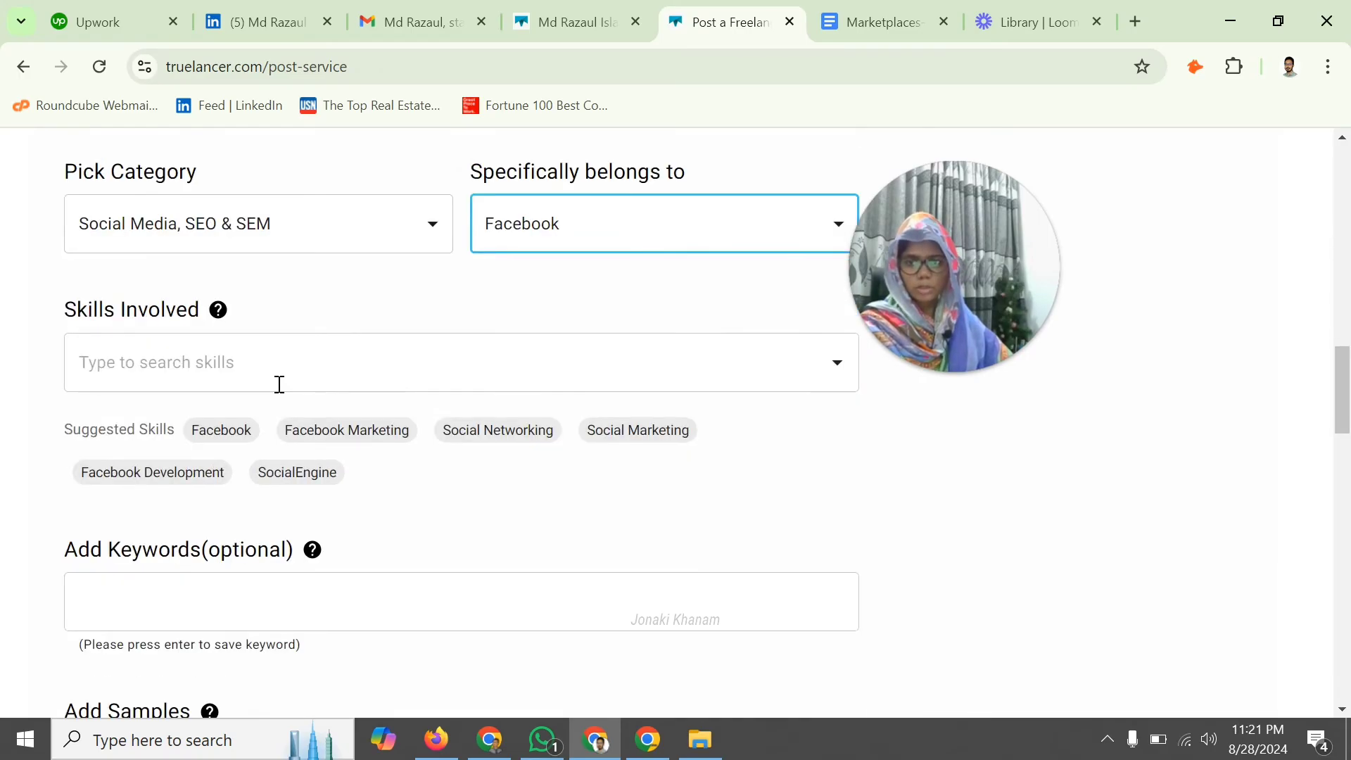
pyautogui.click(317, 366)
pyautogui.click(248, 442)
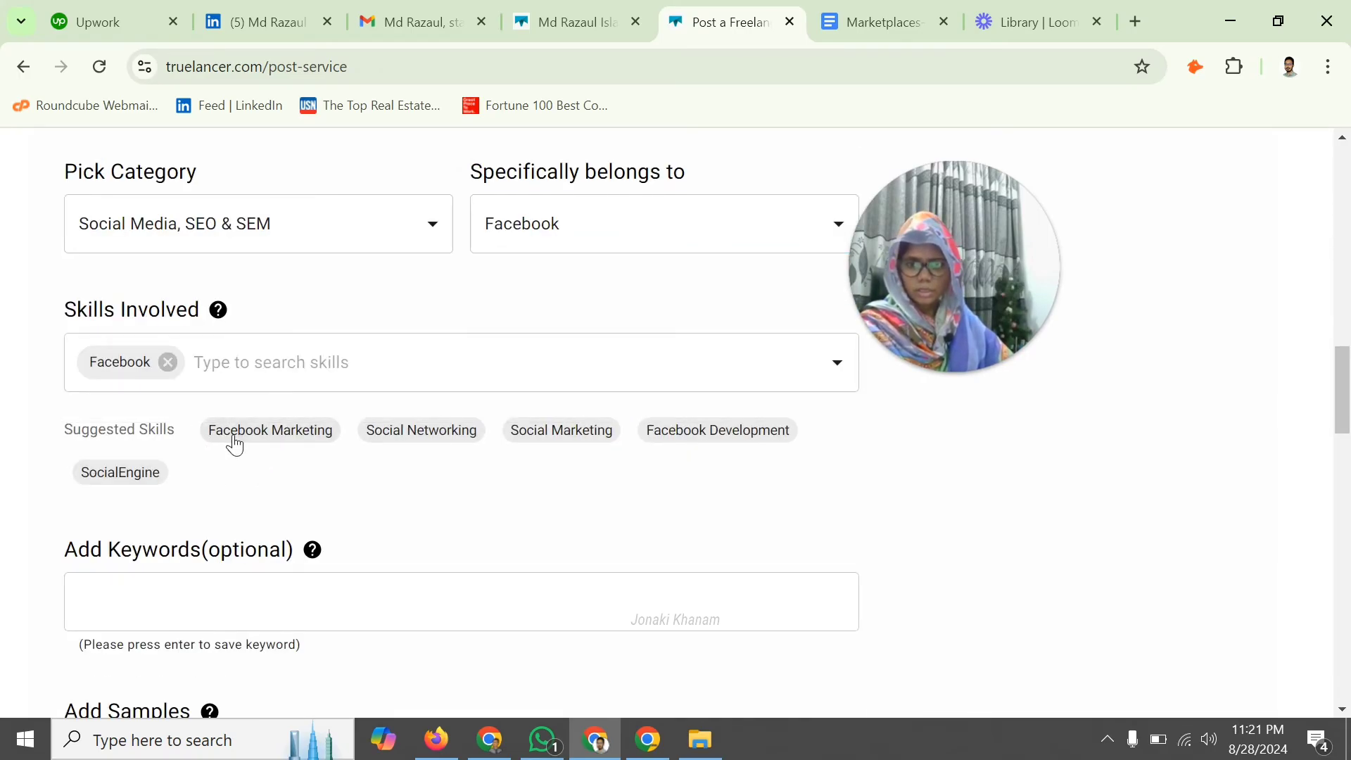
pyautogui.click(323, 443)
pyautogui.click(418, 442)
pyautogui.click(623, 367)
pyautogui.write('Video ed')
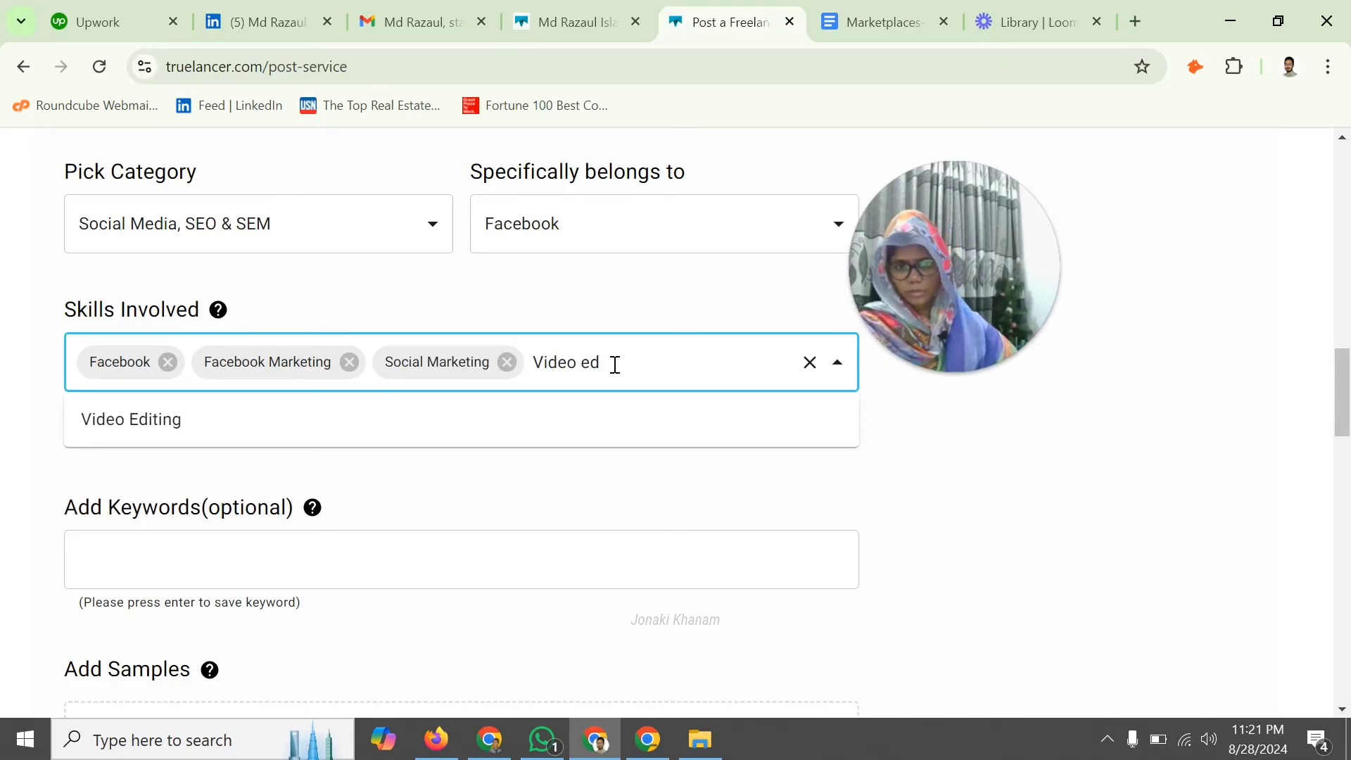
pyautogui.click(290, 420)
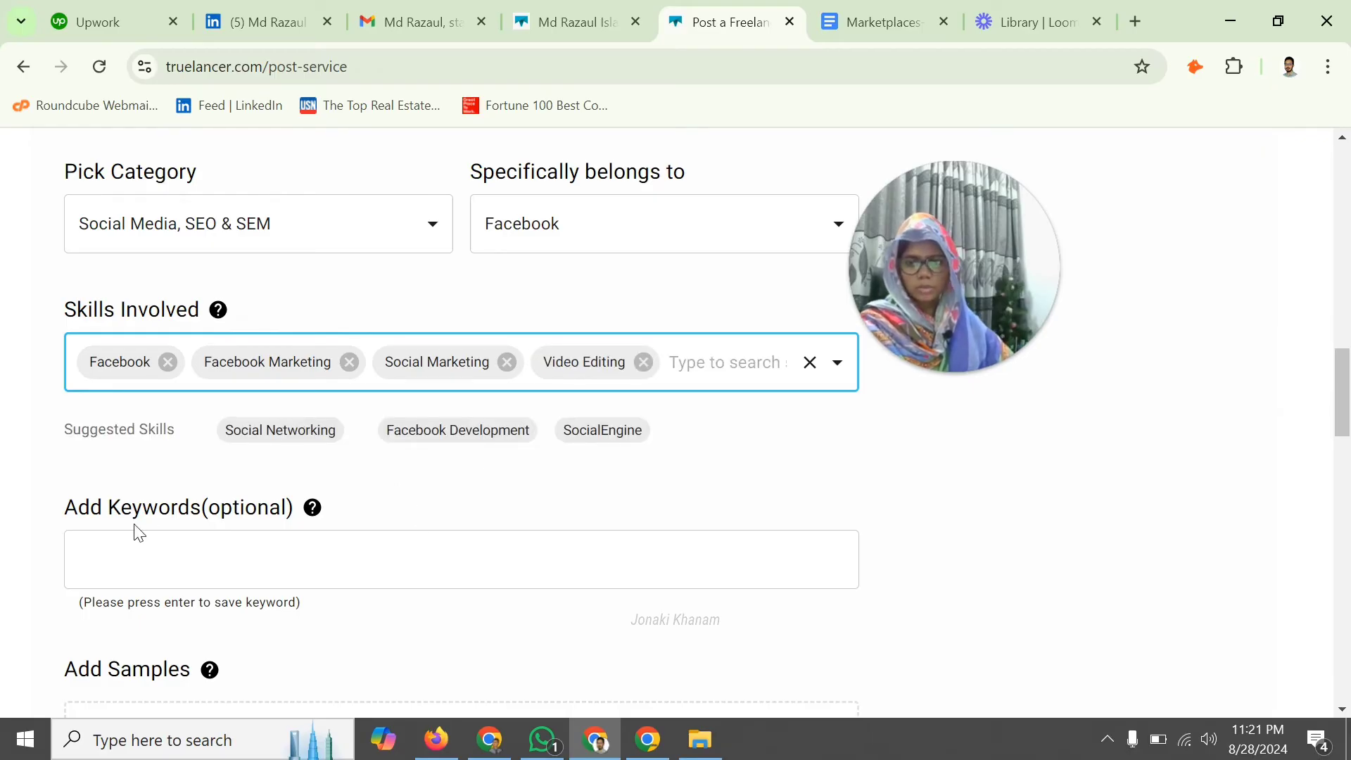
# - Add "Video editing" as a keyword for the service
pyautogui.click(225, 572)
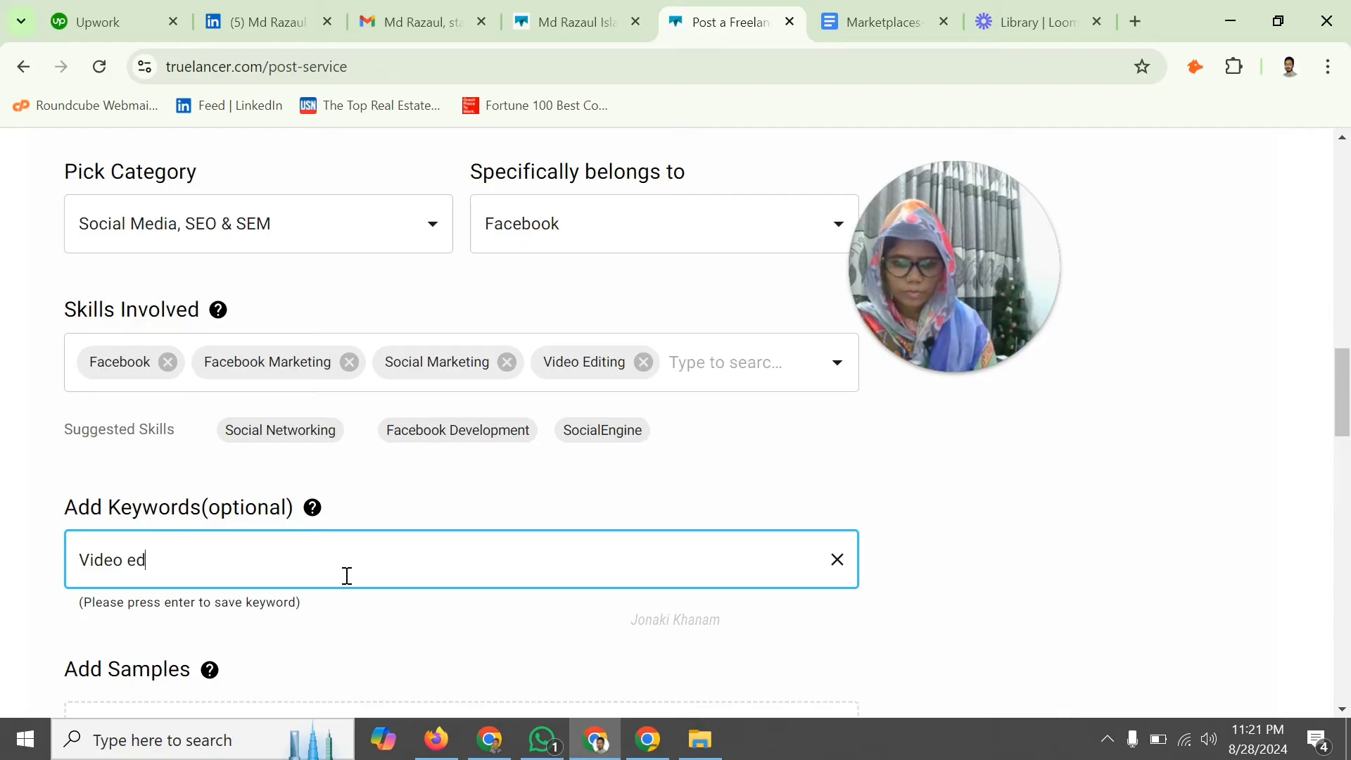
pyautogui.scroll(-3, 347, 576)
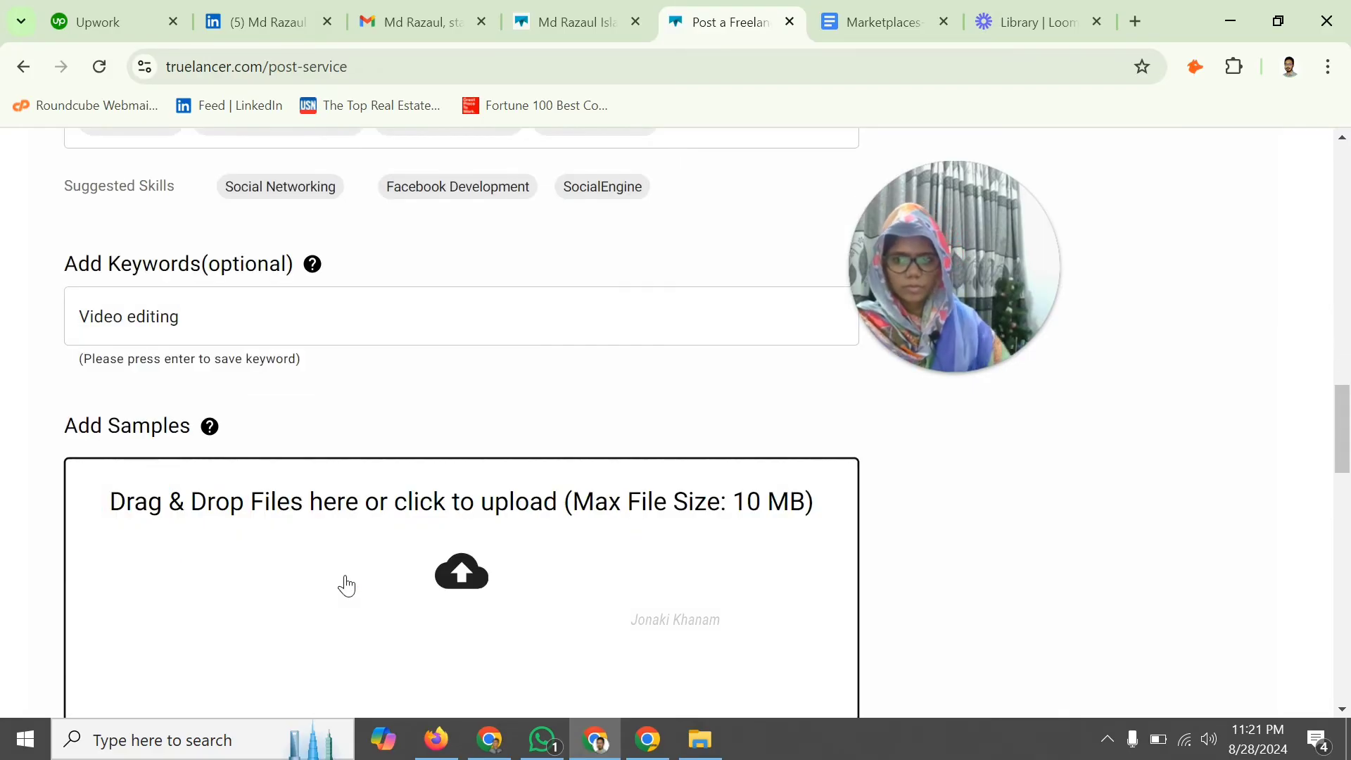
pyautogui.click(307, 322)
pyautogui.press('Return')
# - Upload the image "I will Provide Excellent Video Editing in a Short Time For You" as the service sample
pyautogui.scroll(-3, 437, 402)
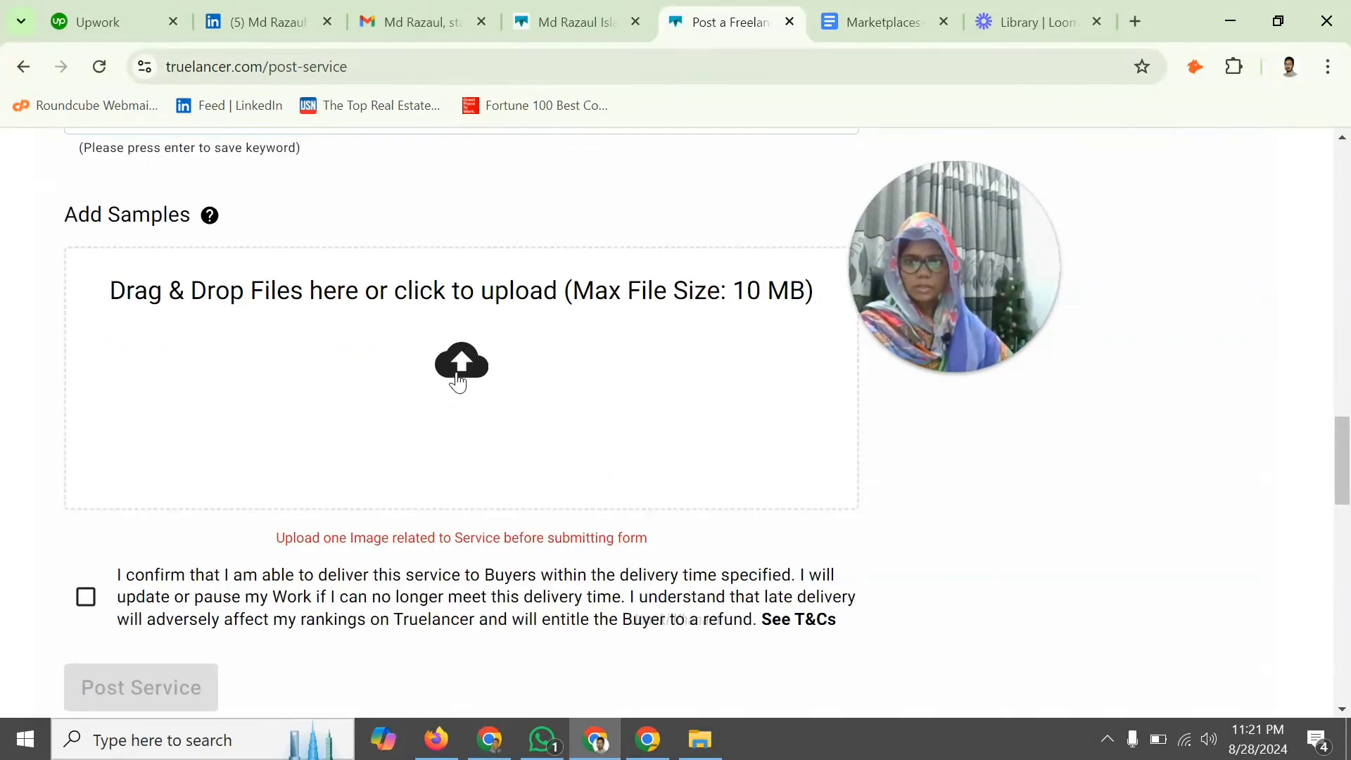
pyautogui.click(392, 413)
pyautogui.click(379, 271)
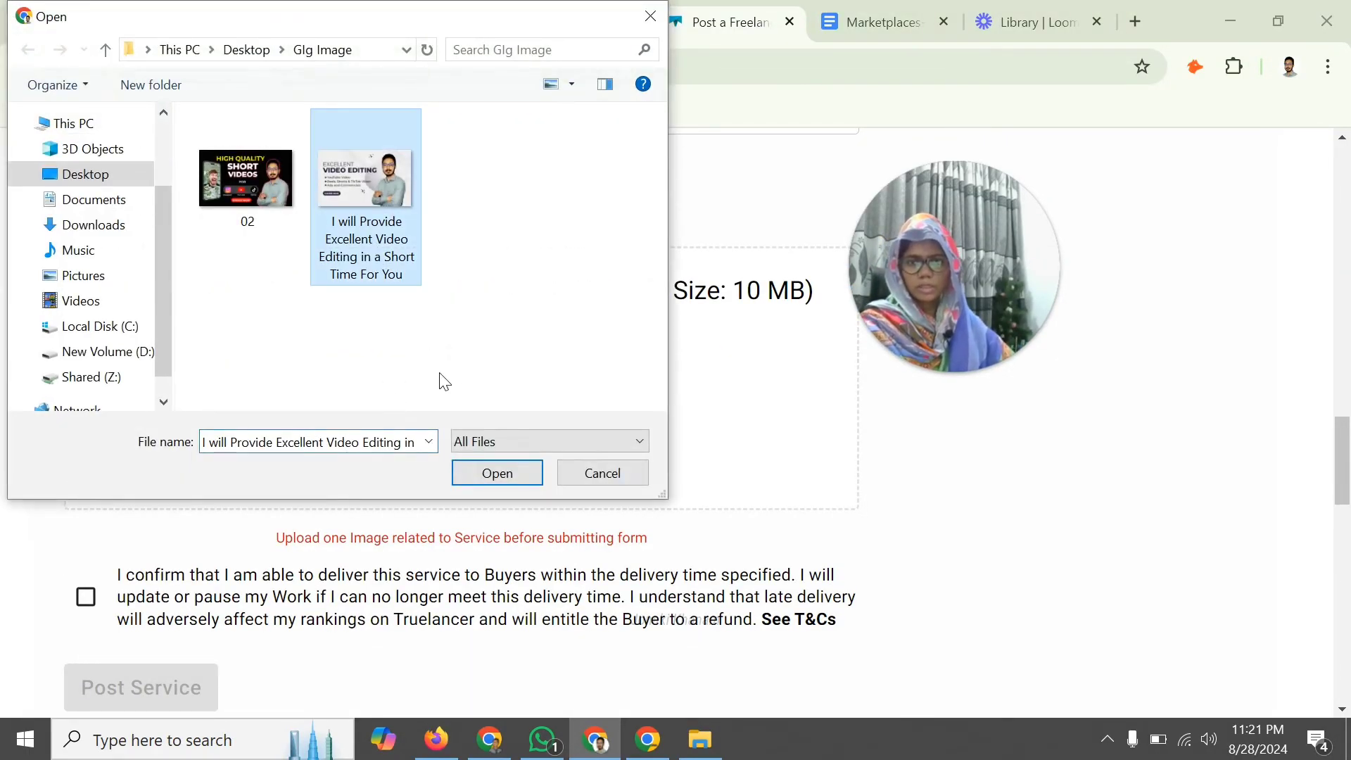
pyautogui.click(499, 475)
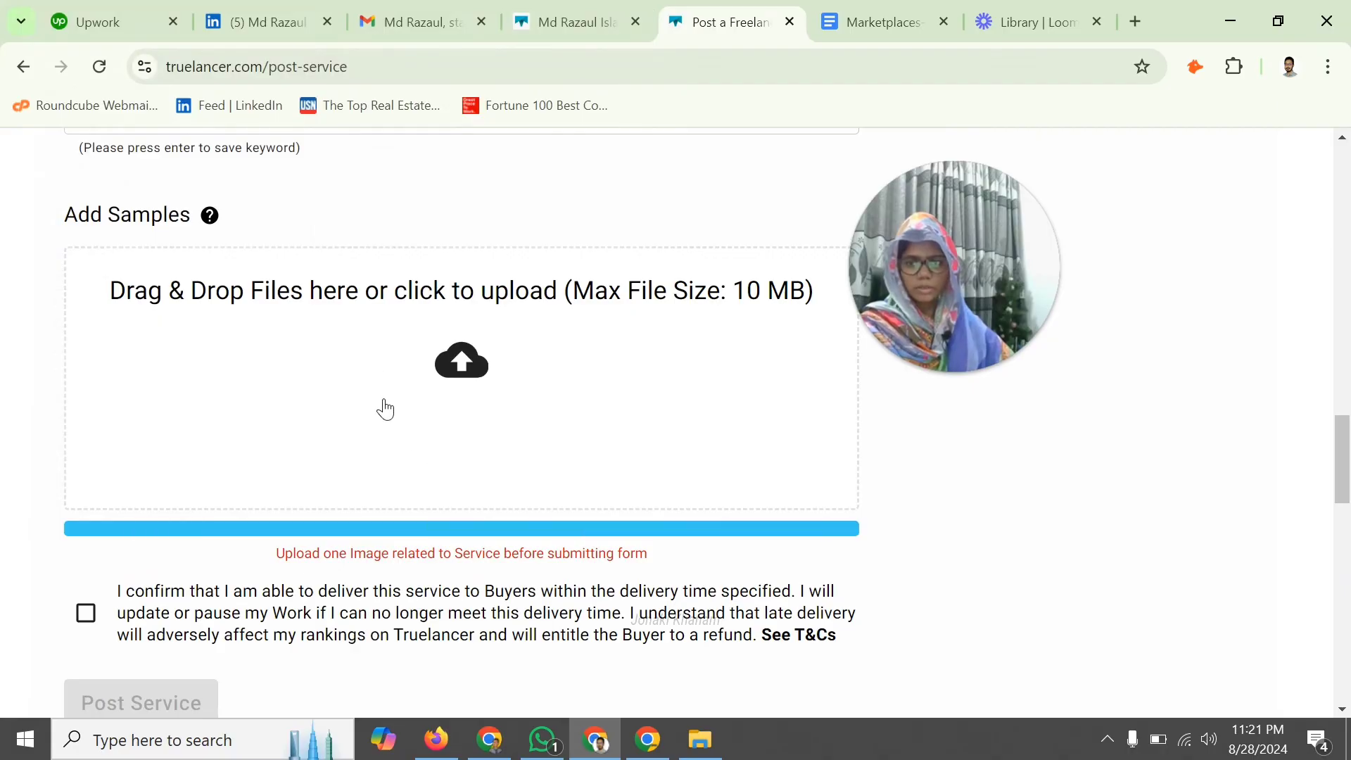
# - Accept the delivery time confirmation and post the service
pyautogui.scroll(-3, 385, 409)
pyautogui.click(86, 516)
pyautogui.click(167, 593)
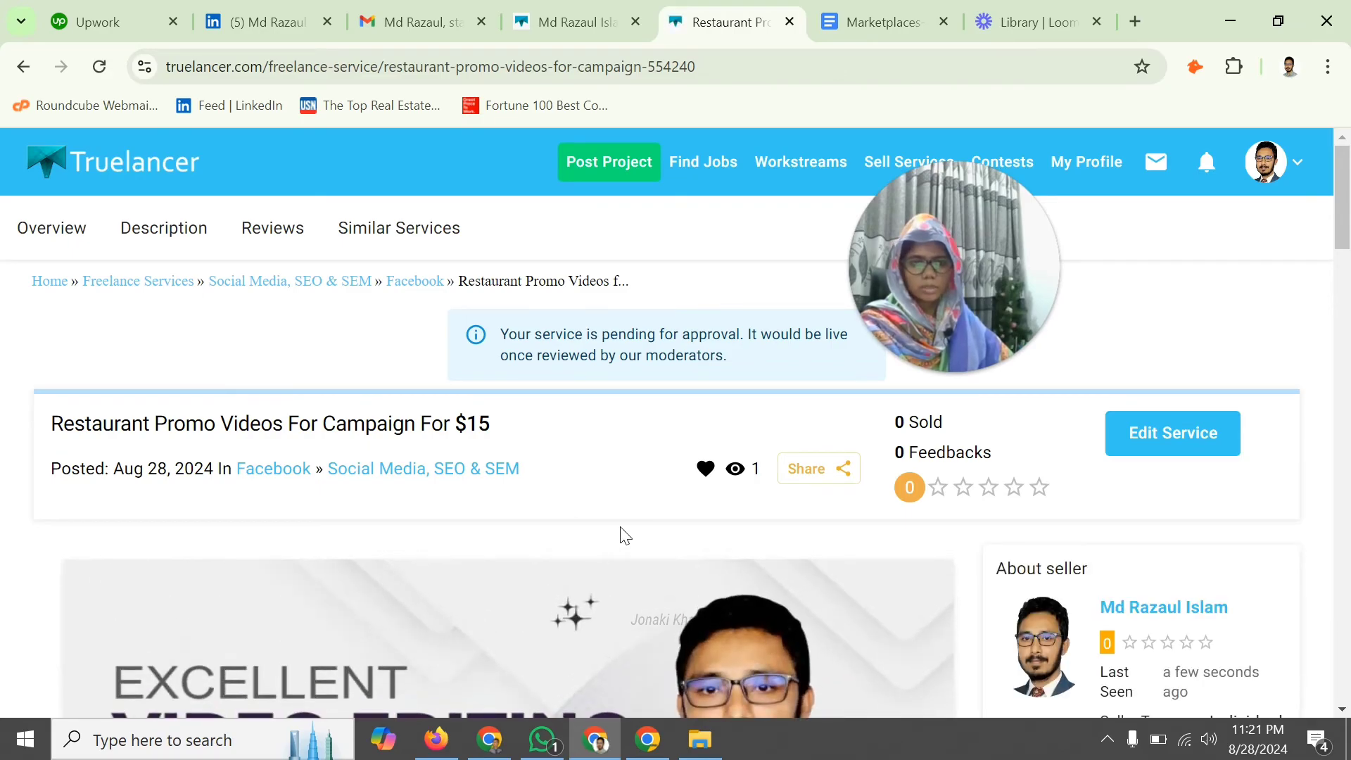
# - Look over the posted service page and open the freelancer's own profile
pyautogui.scroll(-6, 619, 443)
pyautogui.scroll(6, 612, 221)
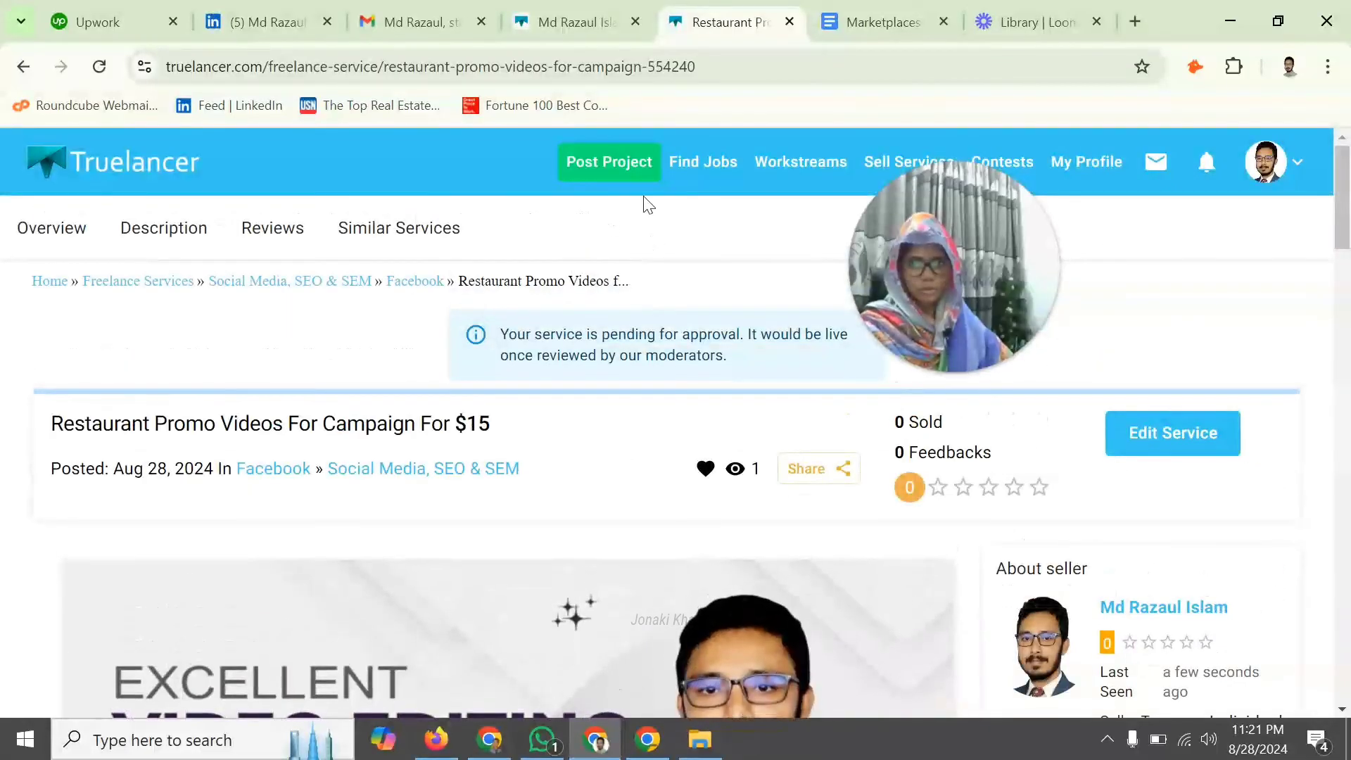
pyautogui.moveTo(1086, 162)
pyautogui.click(999, 210)
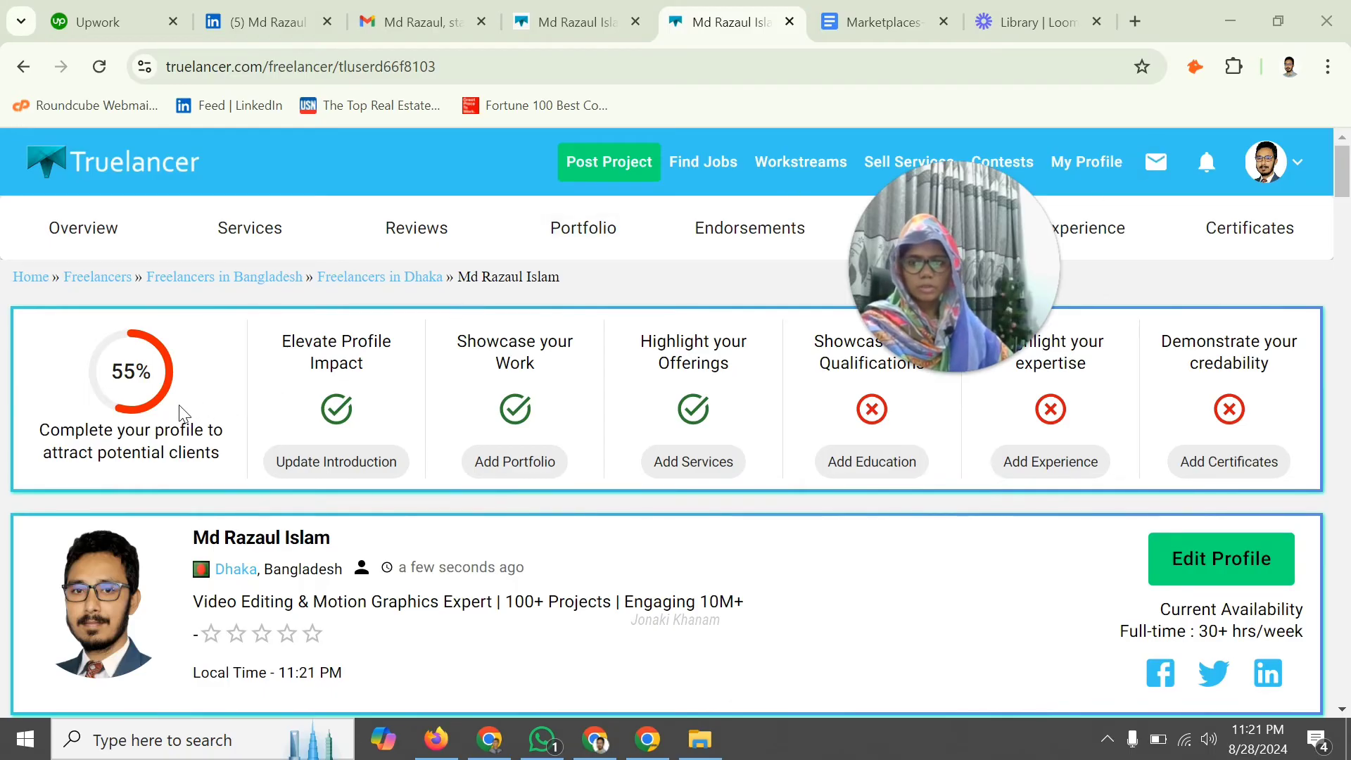
pyautogui.moveTo(939, 330); pyautogui.dragTo(707, 376)
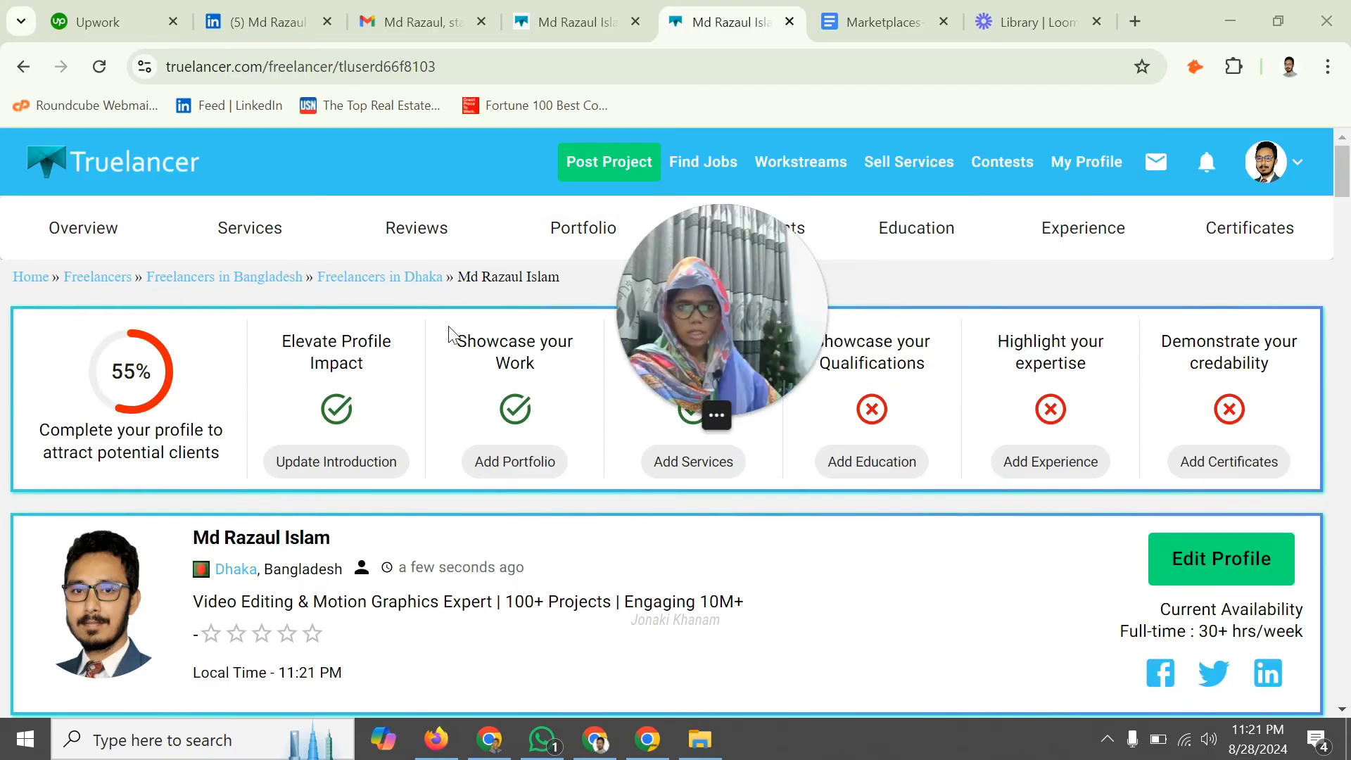
pyautogui.moveTo(619, 283); pyautogui.dragTo(27, 294)
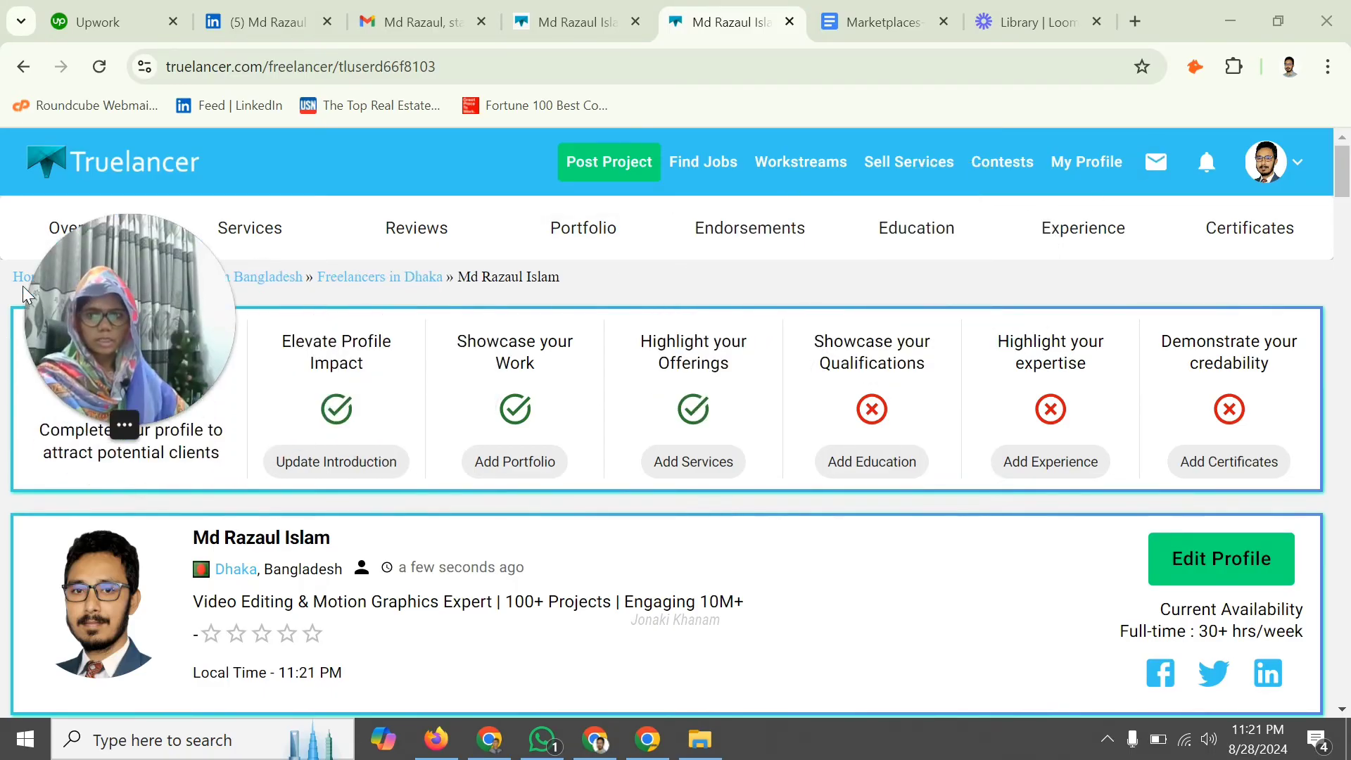
# - Start a new education entry in the profile and set its institution to Govt. Titumir College
pyautogui.click(869, 470)
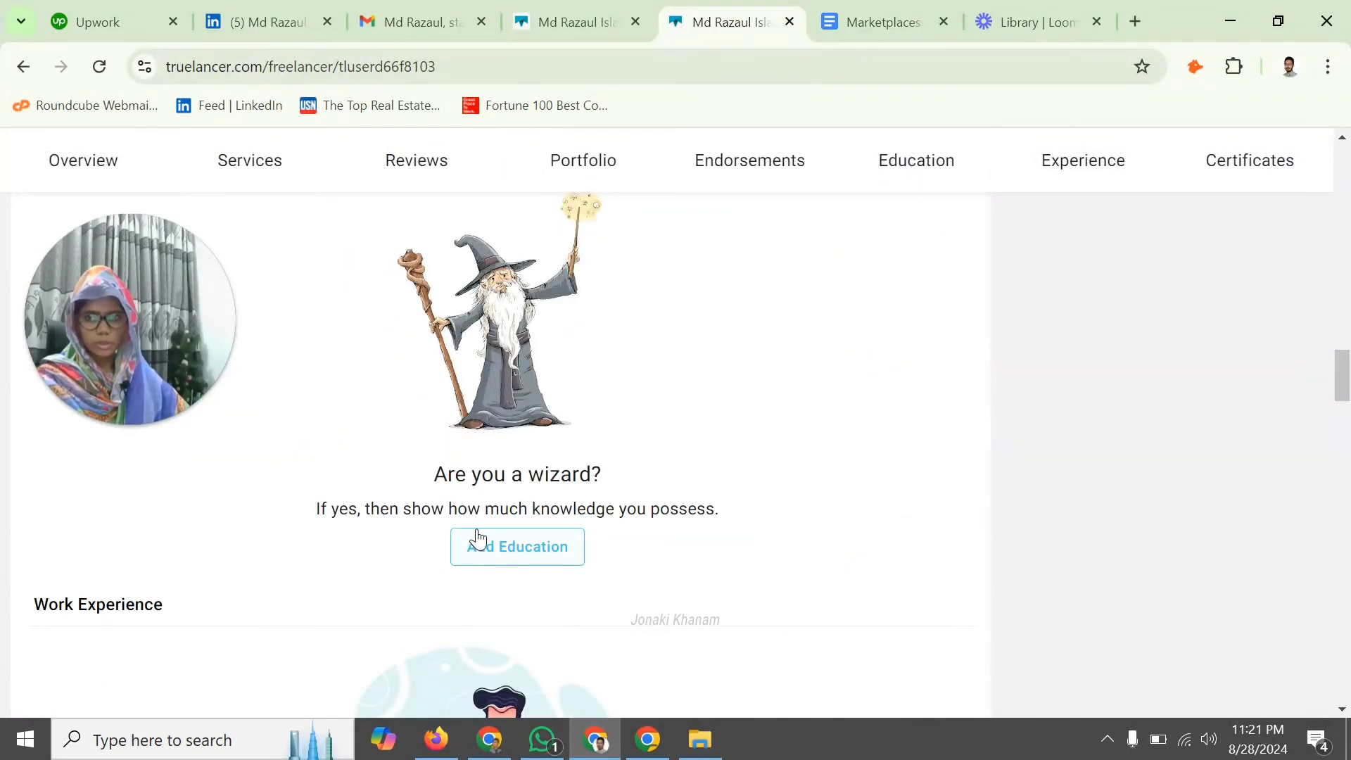
pyautogui.scroll(-1, 518, 481)
pyautogui.scroll(-1, 527, 461)
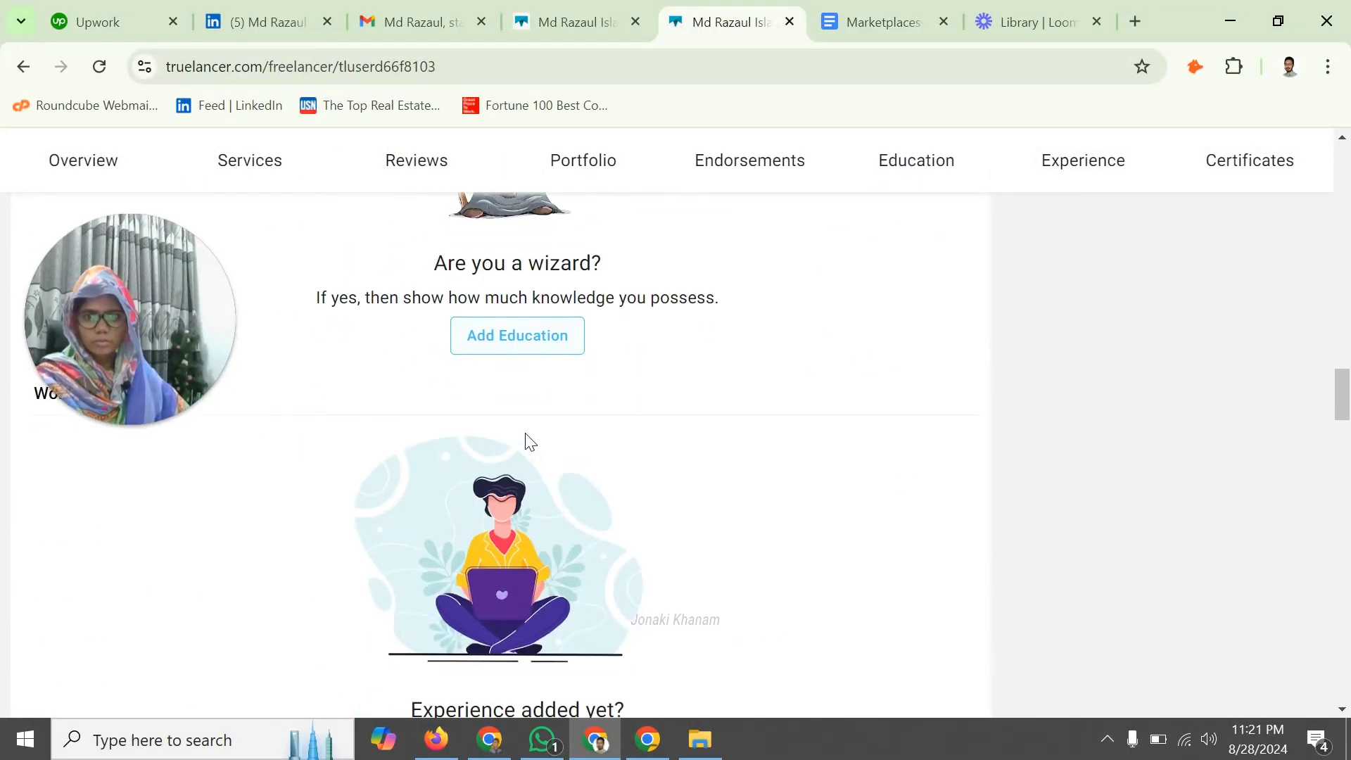
pyautogui.click(526, 341)
pyautogui.click(579, 319)
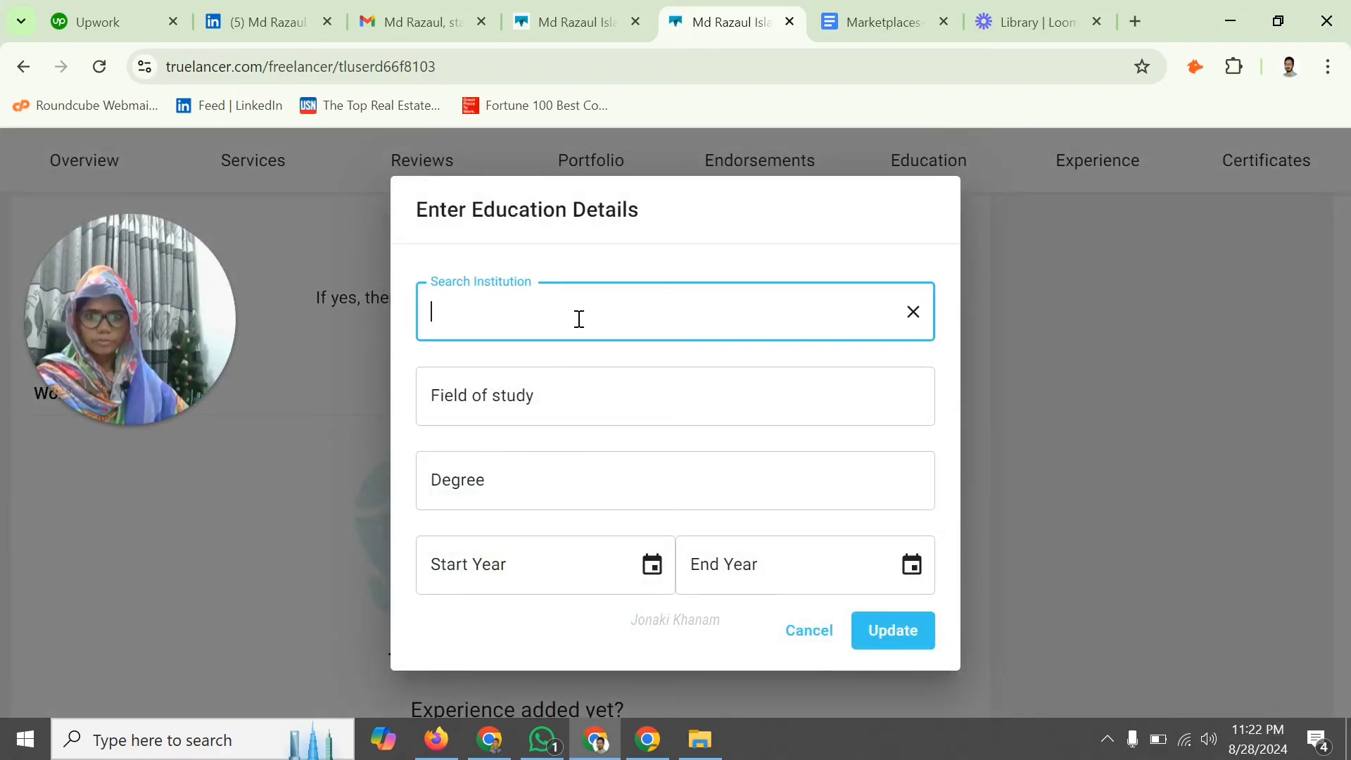
pyautogui.write('Govt')
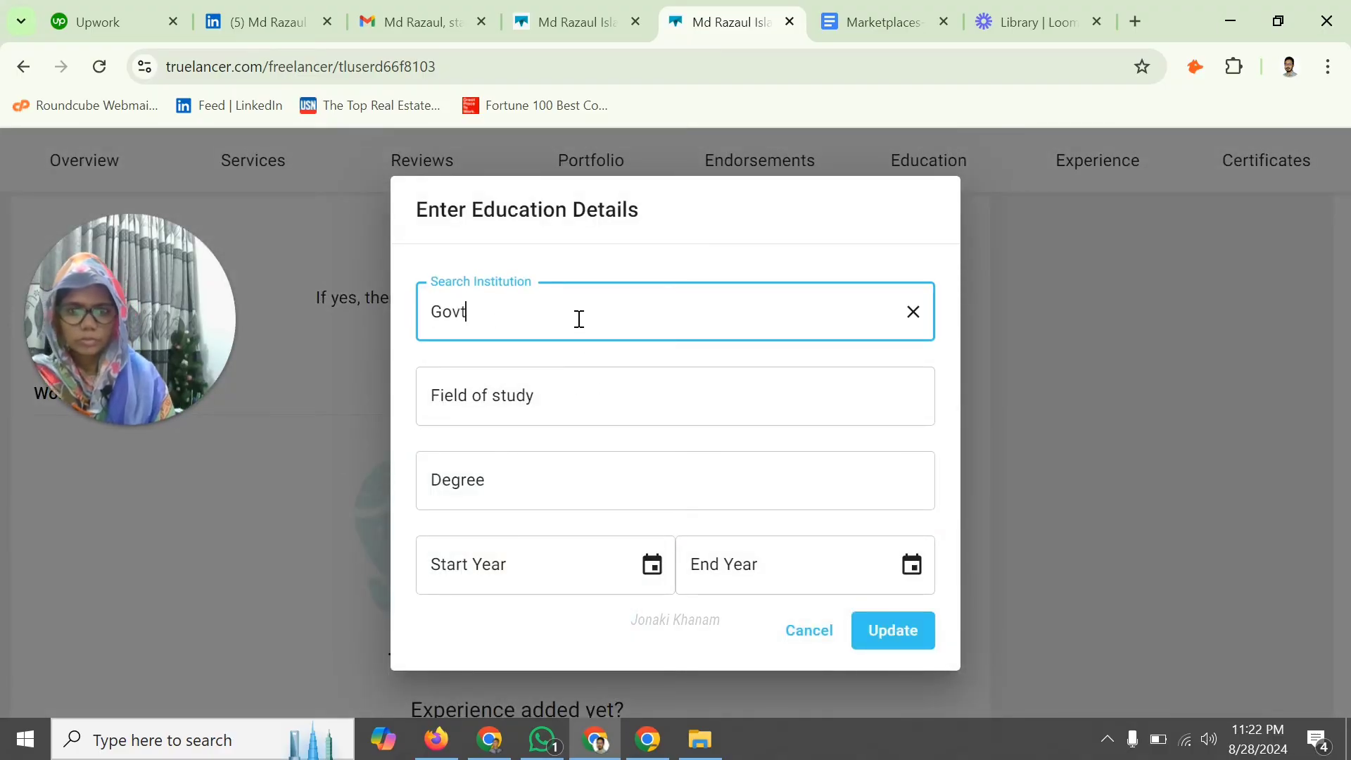
pyautogui.write(' Tit')
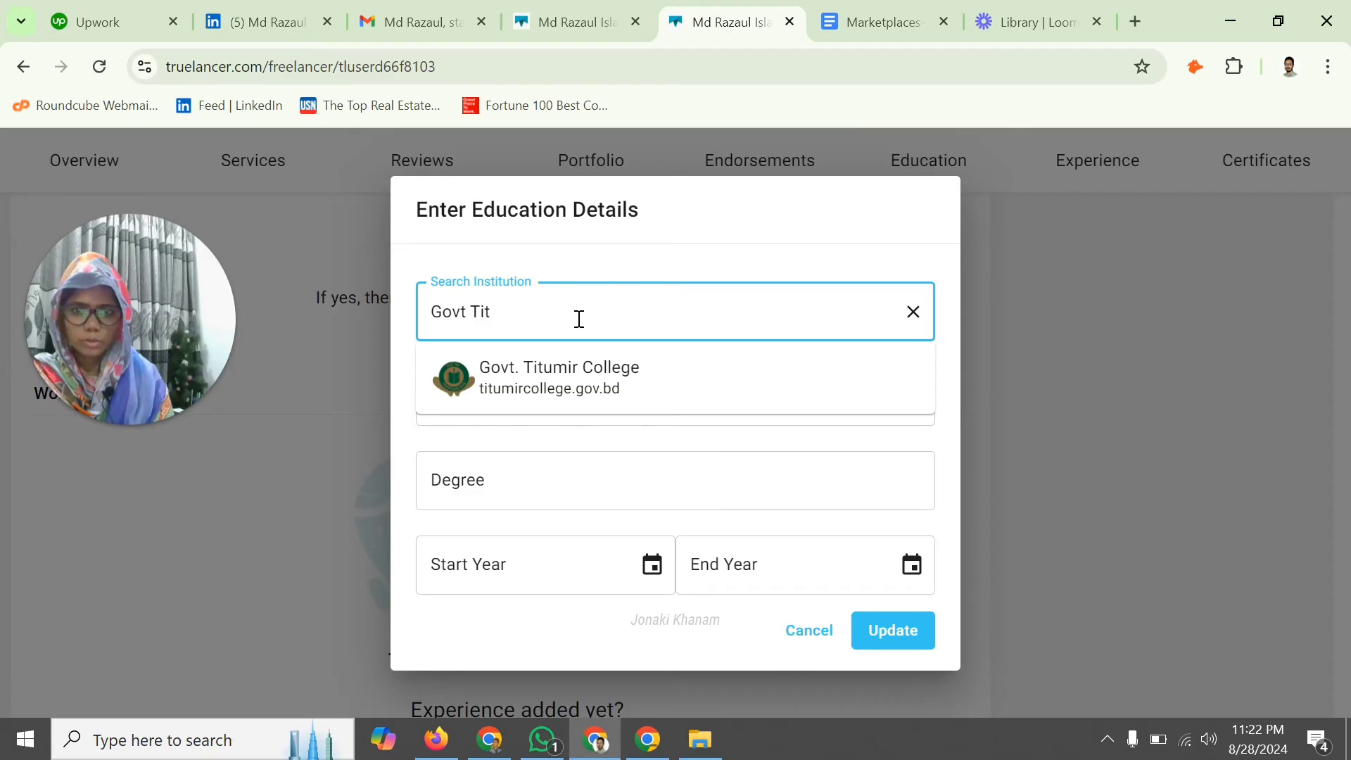
pyautogui.click(603, 384)
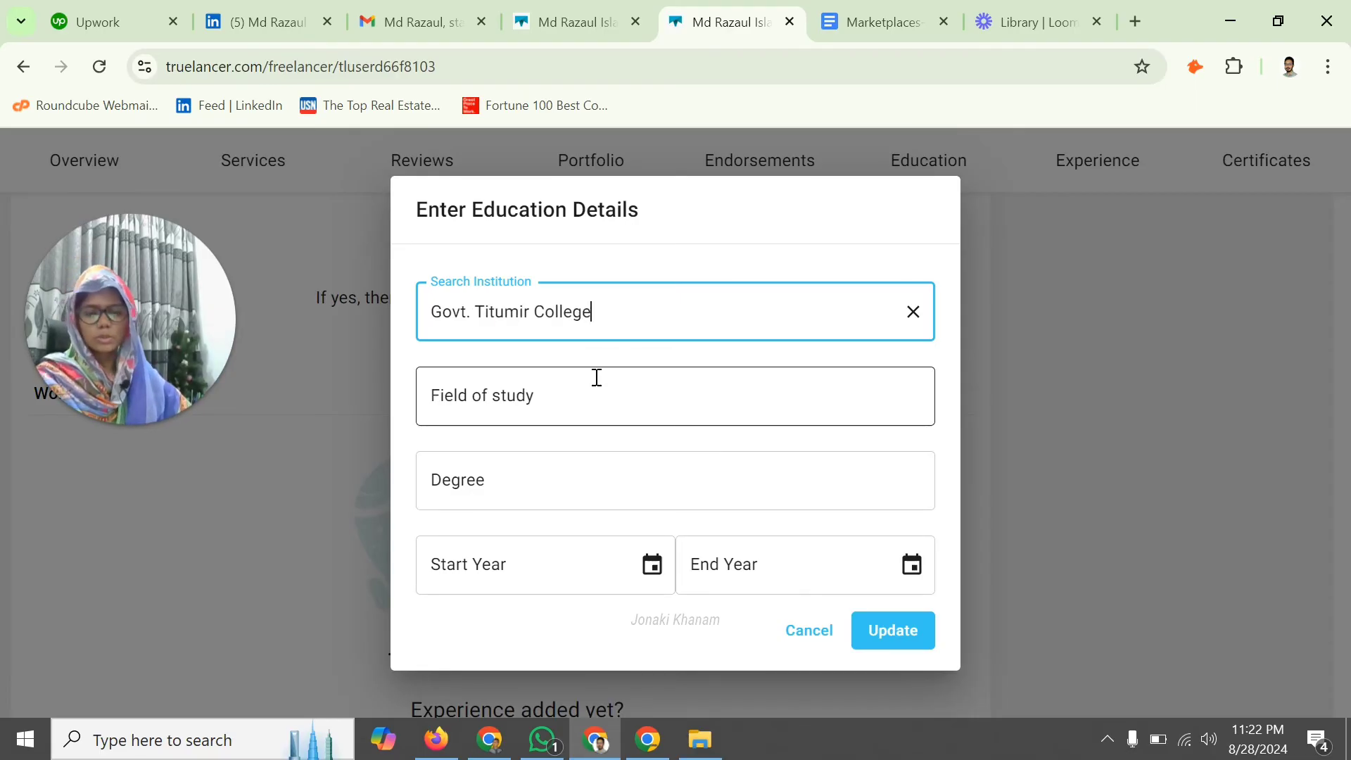
# - Switch to LinkedIn, open the freelancer's own profile and find the degree and field of study in its Education section
pyautogui.click(511, 401)
pyautogui.click(231, 24)
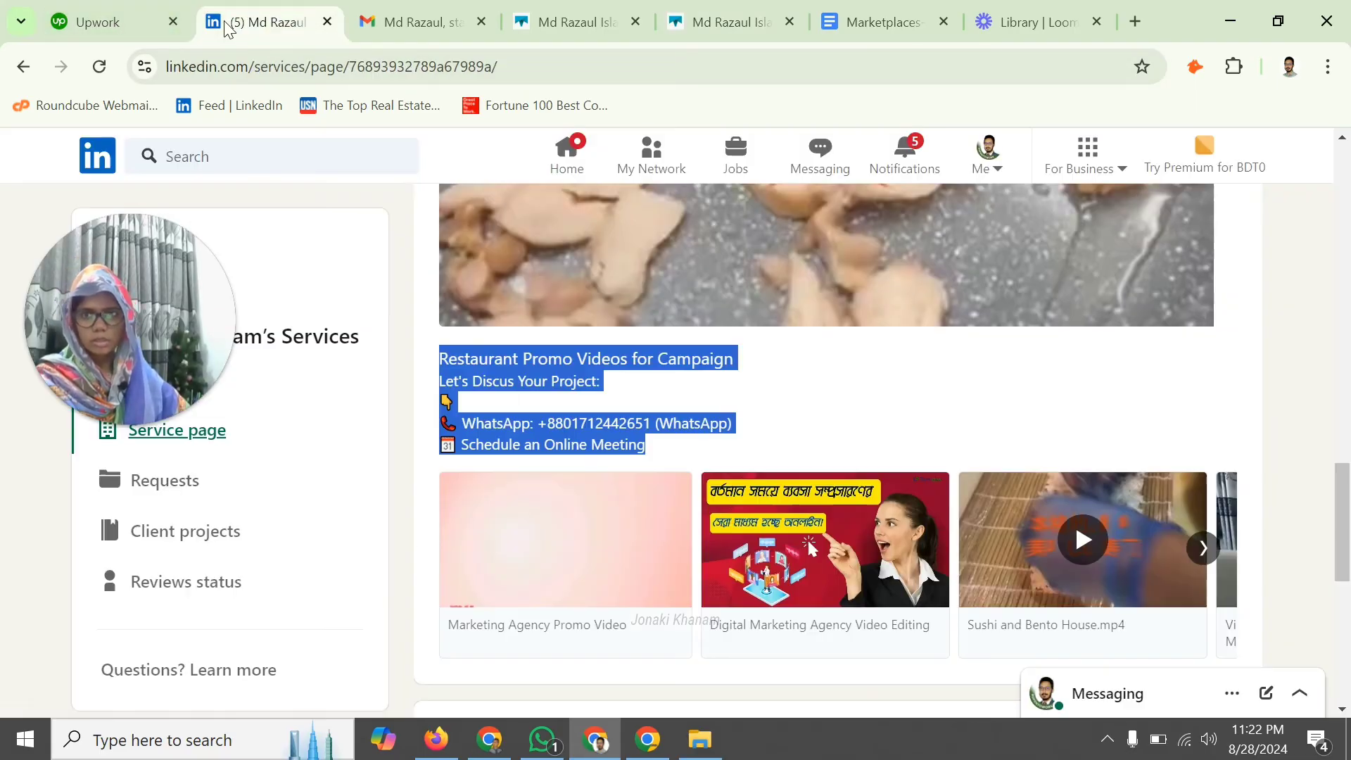
pyautogui.scroll(-8, 314, 494)
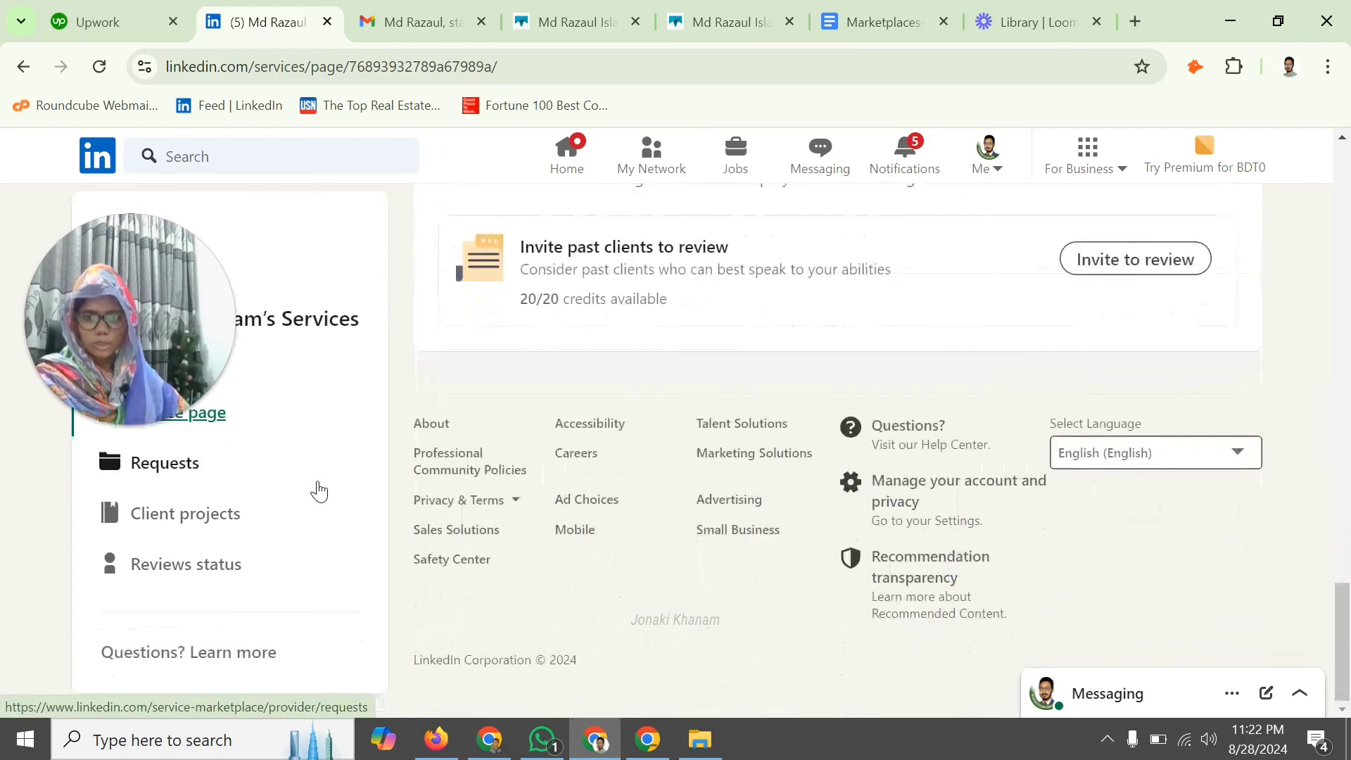
pyautogui.scroll(16, 331, 503)
pyautogui.scroll(6, 348, 516)
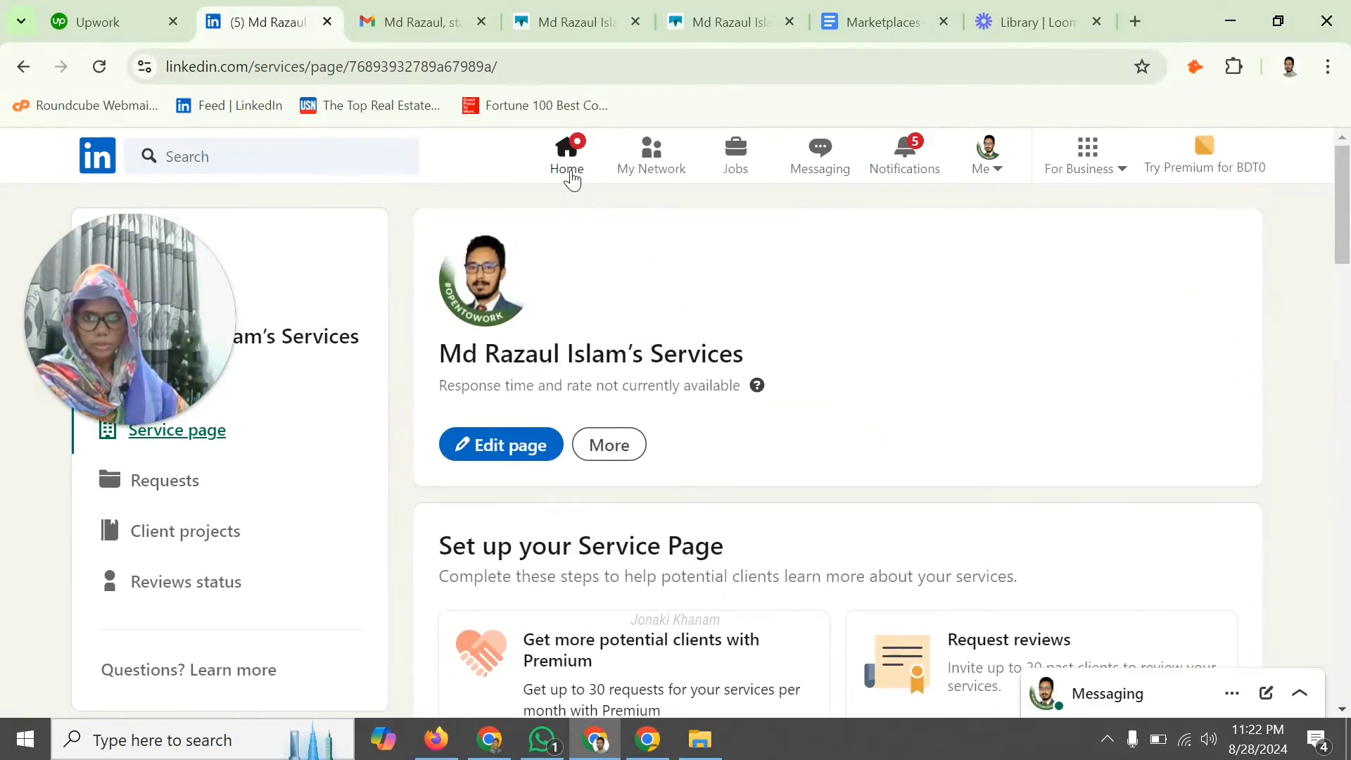
pyautogui.click(570, 169)
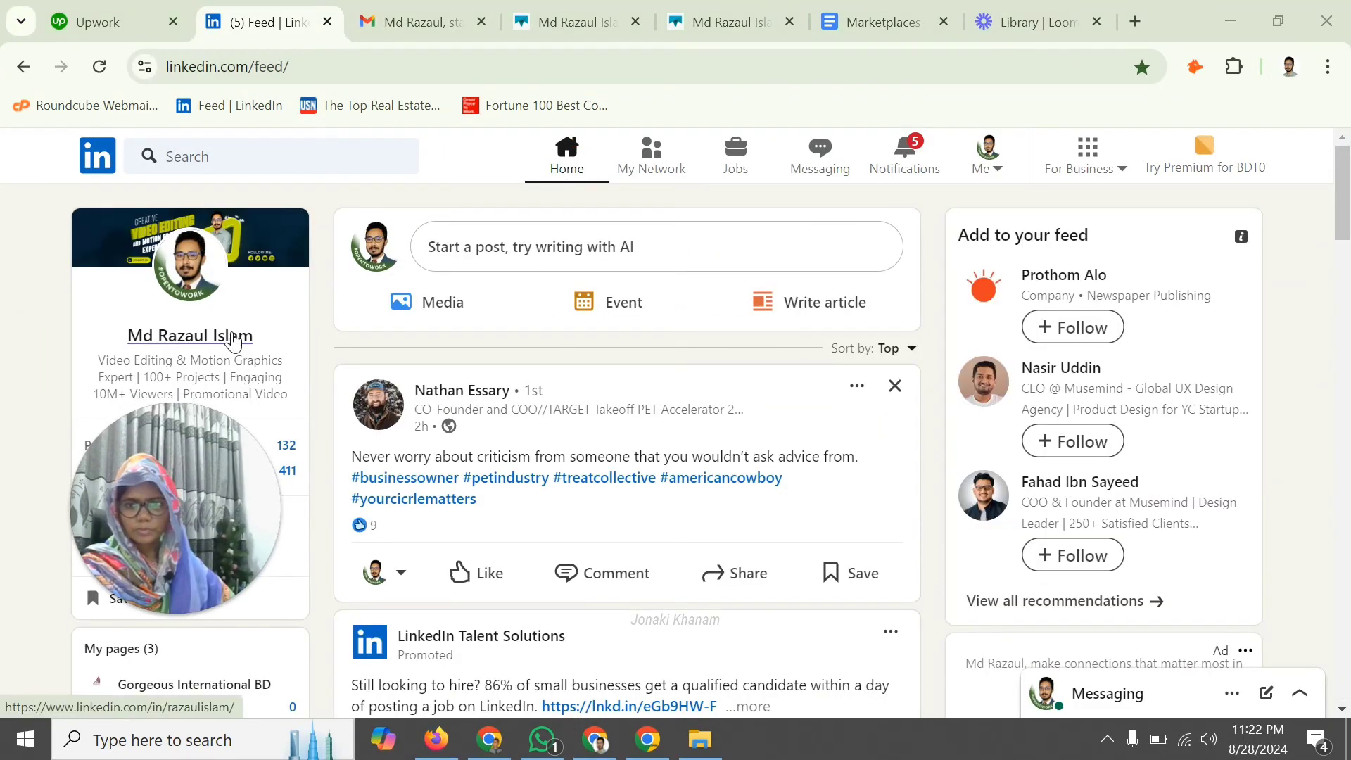
pyautogui.click(211, 313)
pyautogui.scroll(-10, 588, 401)
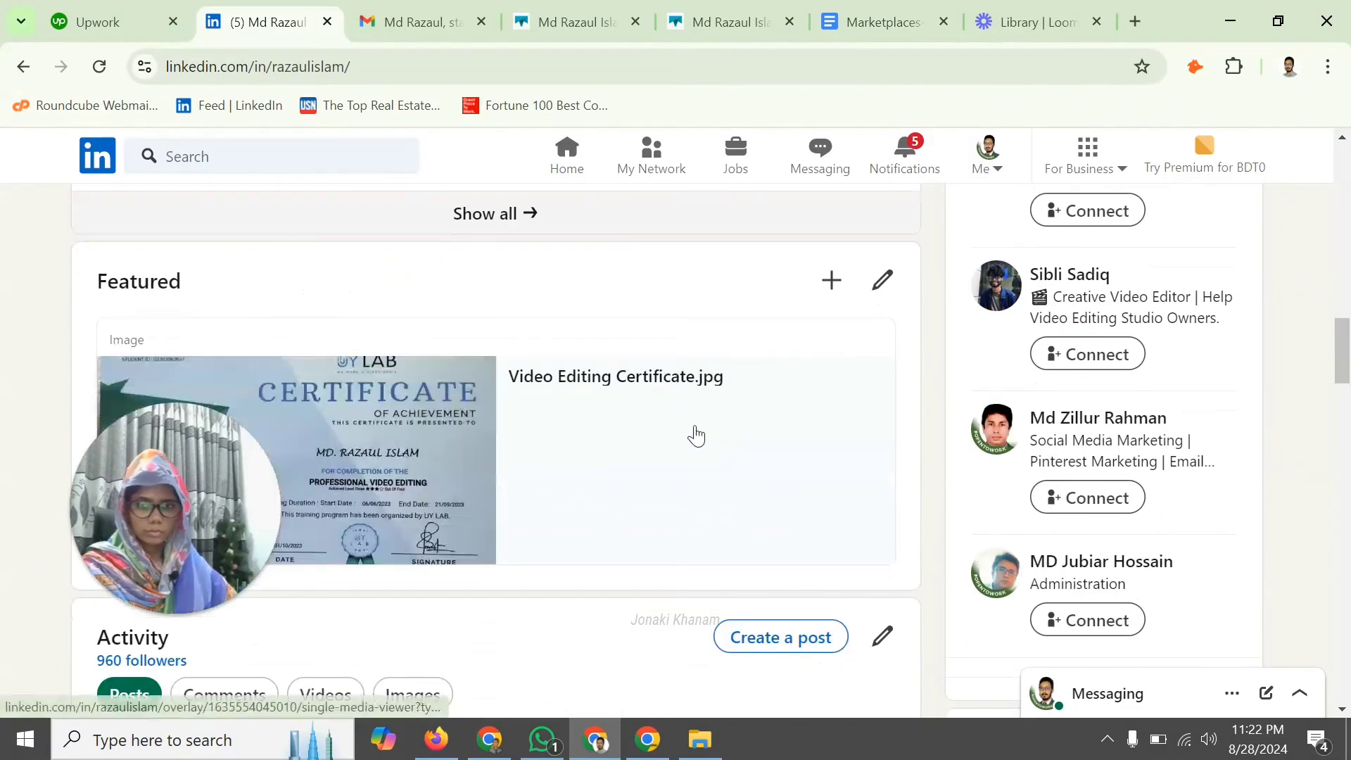
pyautogui.scroll(-8, 441, 445)
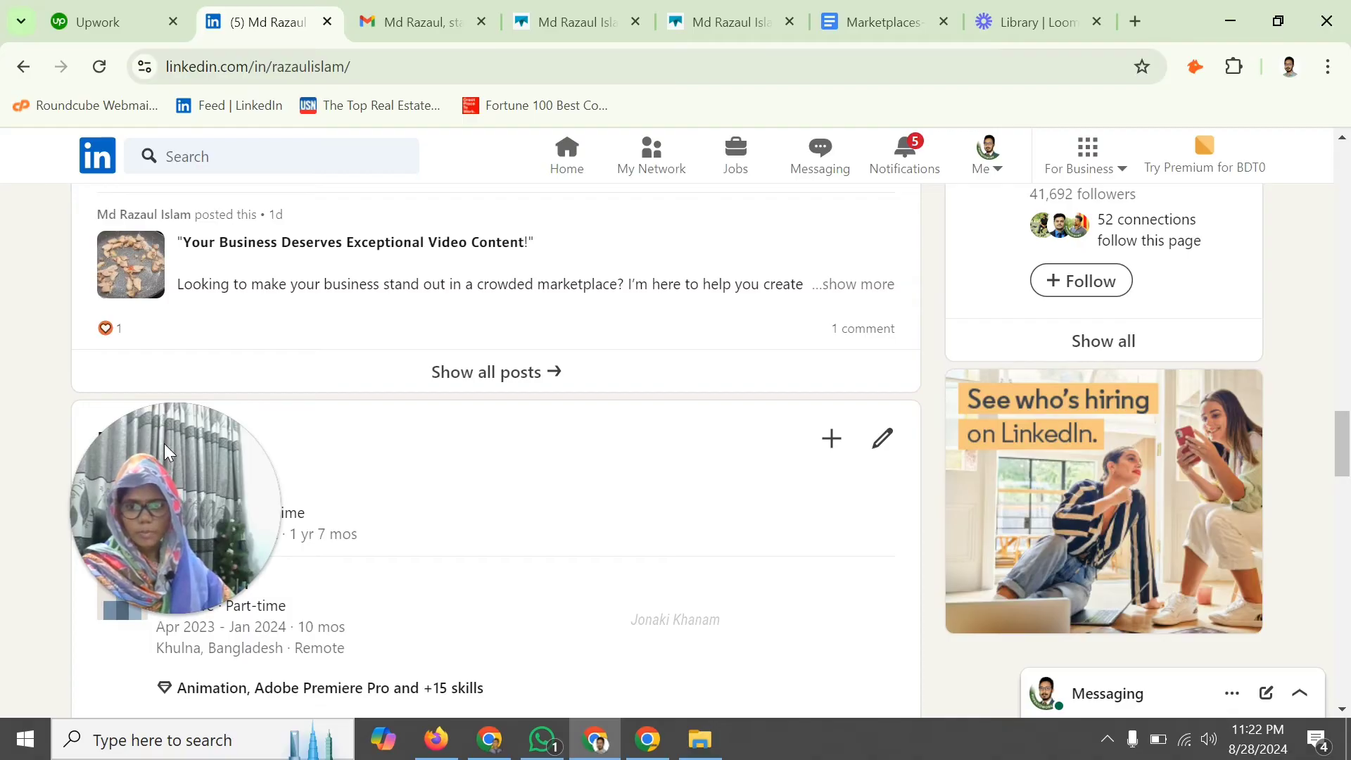
pyautogui.moveTo(175, 459); pyautogui.dragTo(953, 348)
pyautogui.scroll(-5, 388, 474)
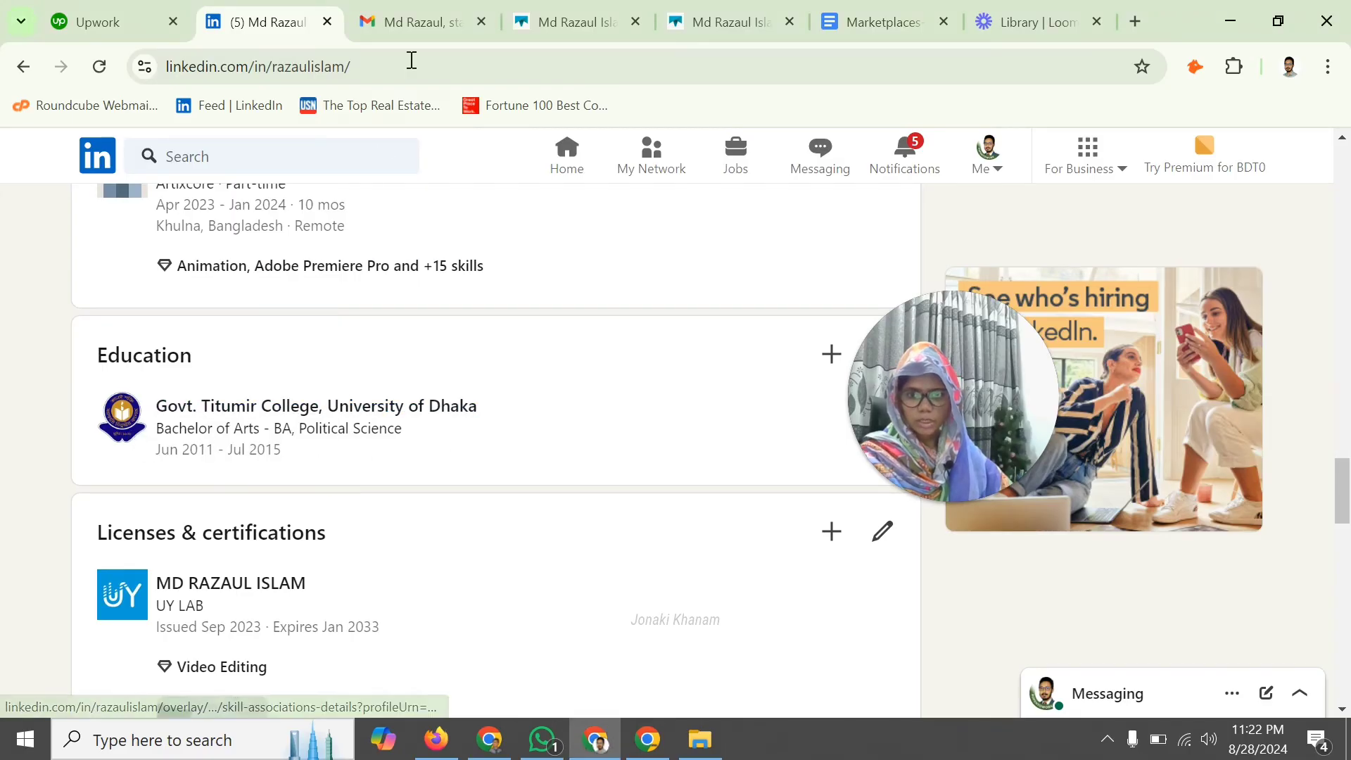
# - Return to the Truelancer education form and enter "Bachelor of arts" as the field of study
pyautogui.click(572, 23)
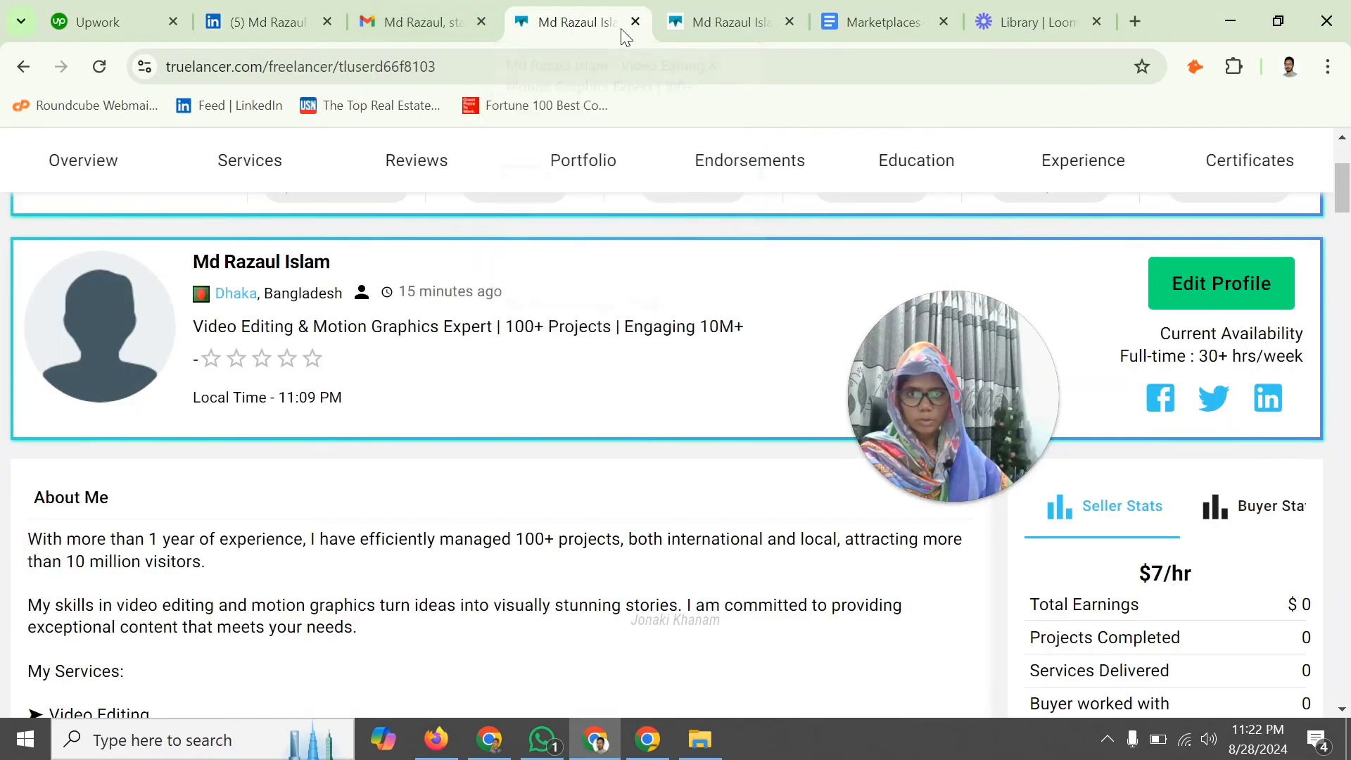
pyautogui.click(729, 23)
pyautogui.click(528, 416)
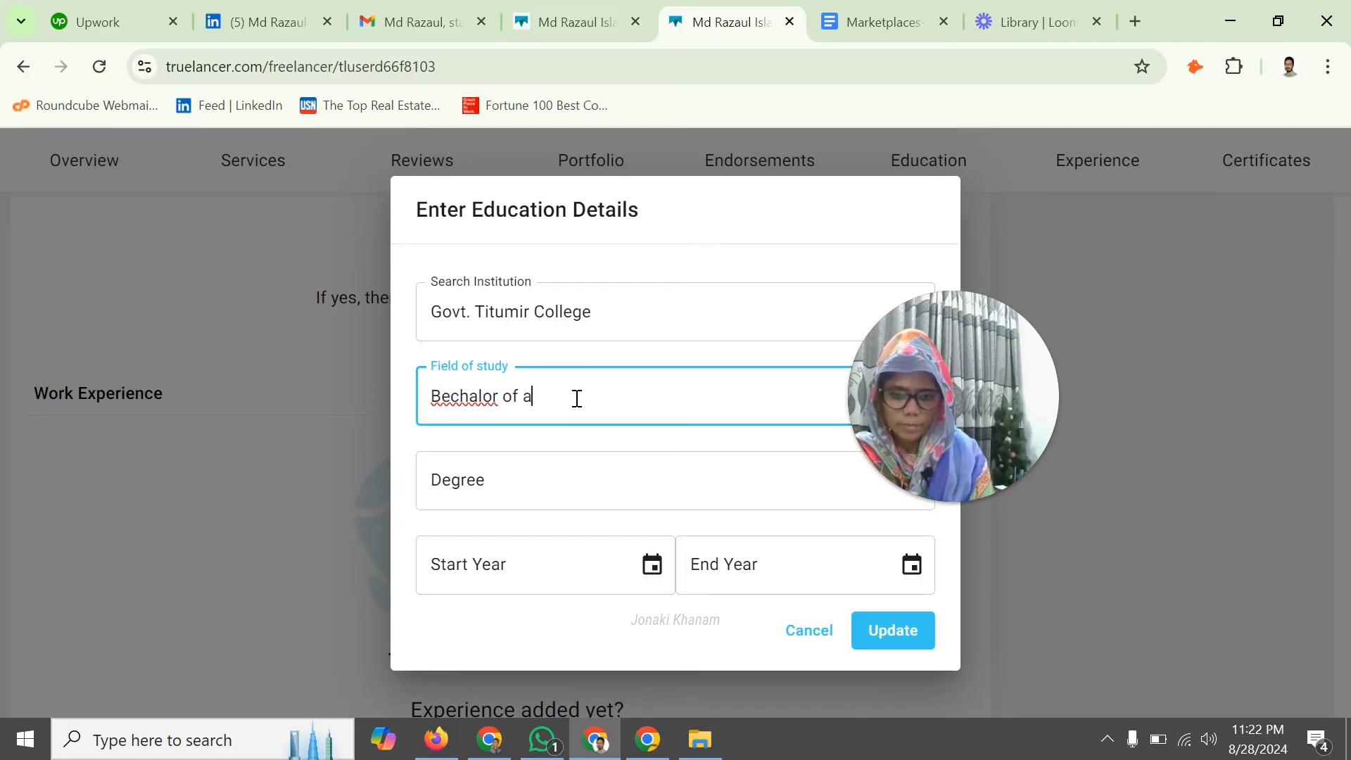
pyautogui.rightClick(470, 402)
pyautogui.click(579, 112)
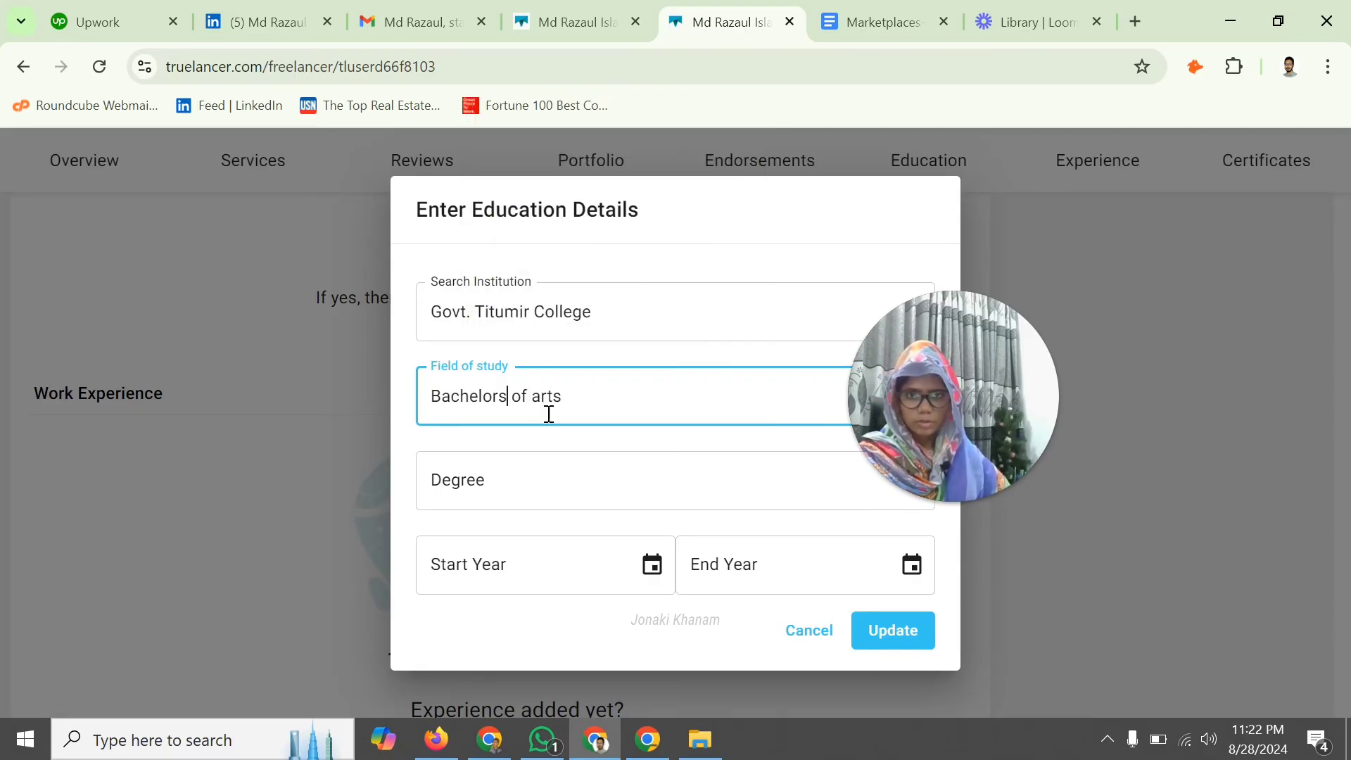
pyautogui.click(503, 492)
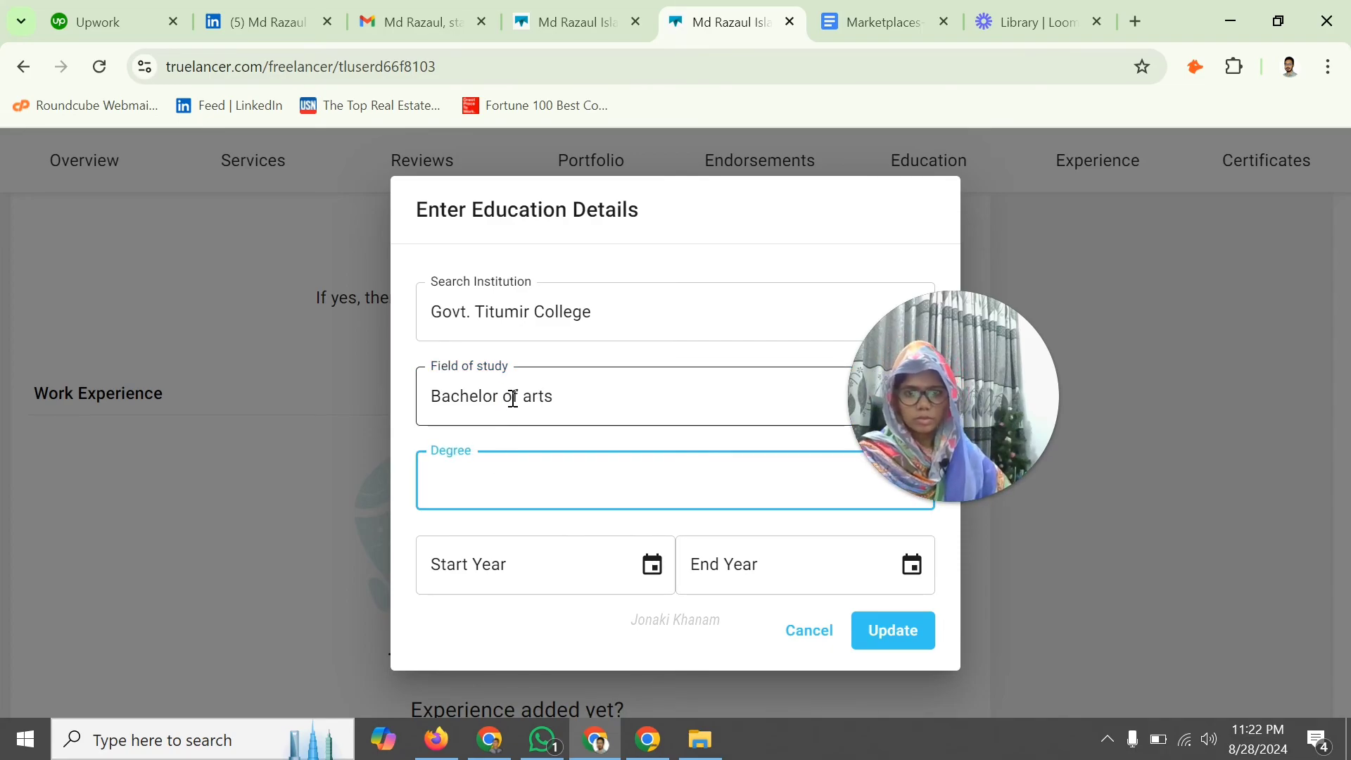
# - Move "Bachelor of arts" from the field of study to the degree and enter "Political Science" as the field of study
pyautogui.tripleClick(512, 399)
pyautogui.hotkey('ctrl', 'x')
pyautogui.click(518, 483)
pyautogui.hotkey('ctrl', 'v')
pyautogui.click(533, 411)
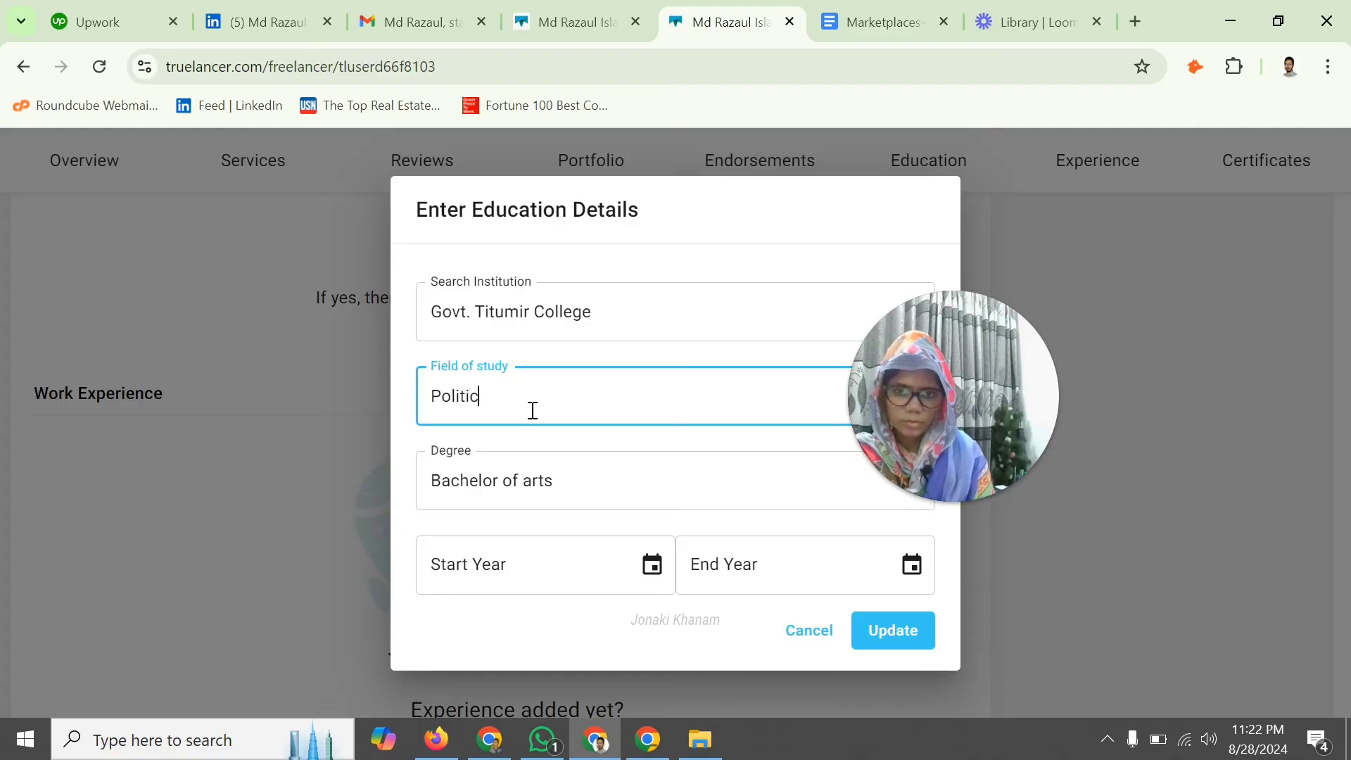
pyautogui.write('Political Science')
# - Look up the study years in the LinkedIn profile's Education section and return to the Truelancer education form
pyautogui.click(484, 572)
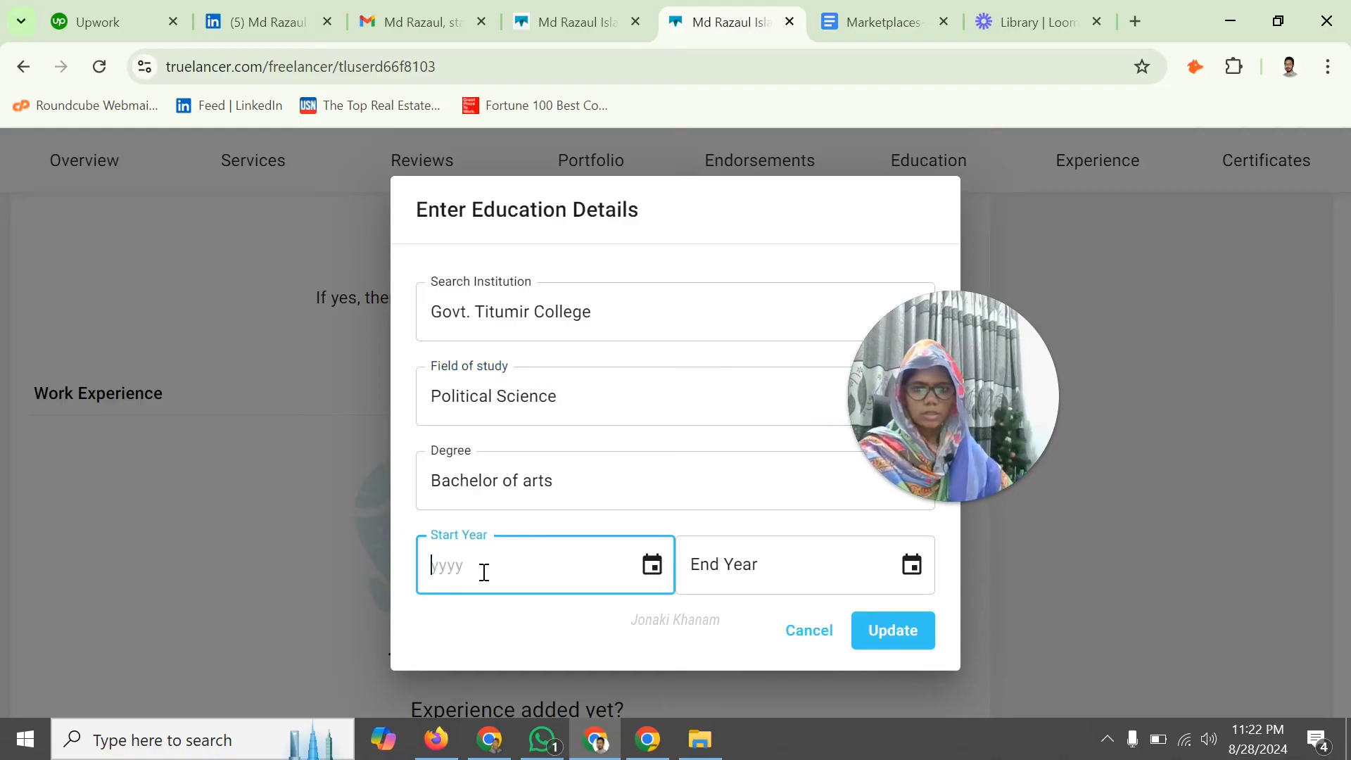
pyautogui.click(269, 28)
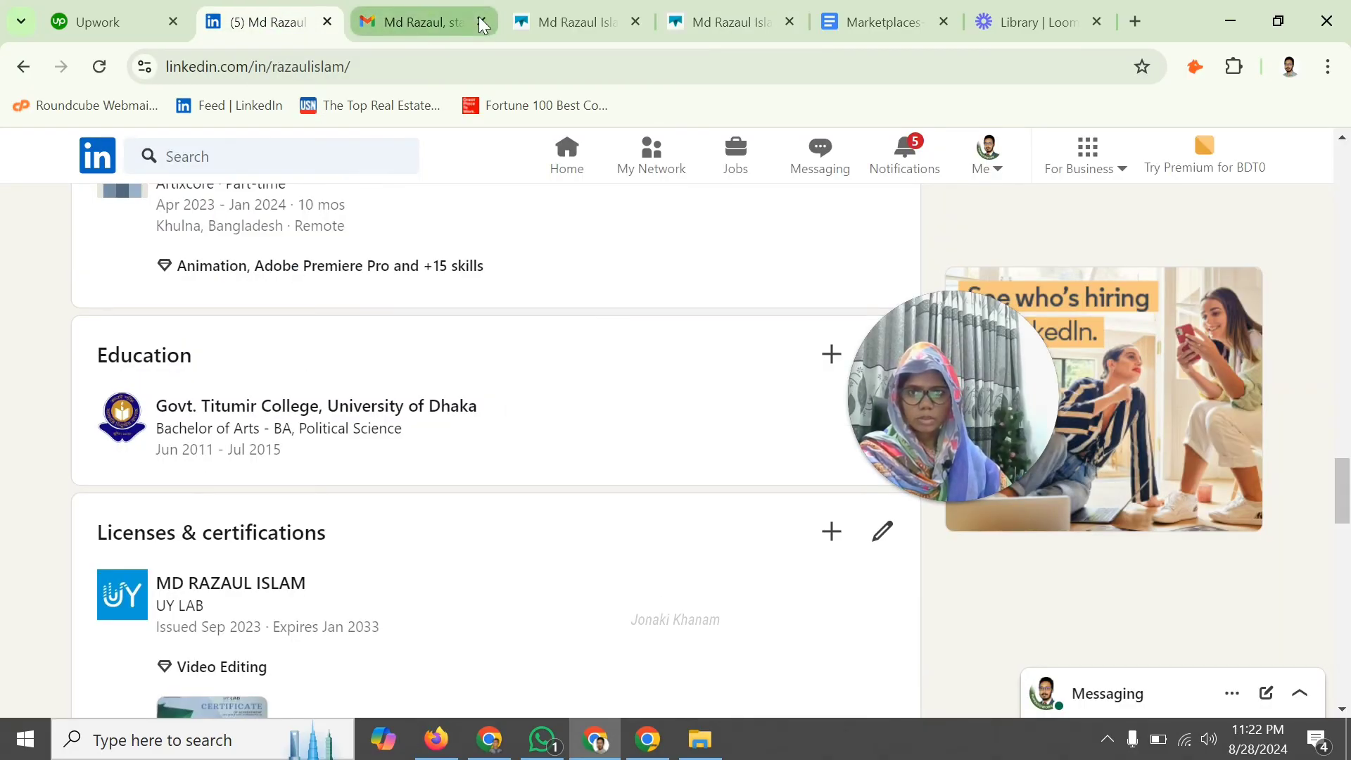
pyautogui.click(562, 21)
pyautogui.click(682, 23)
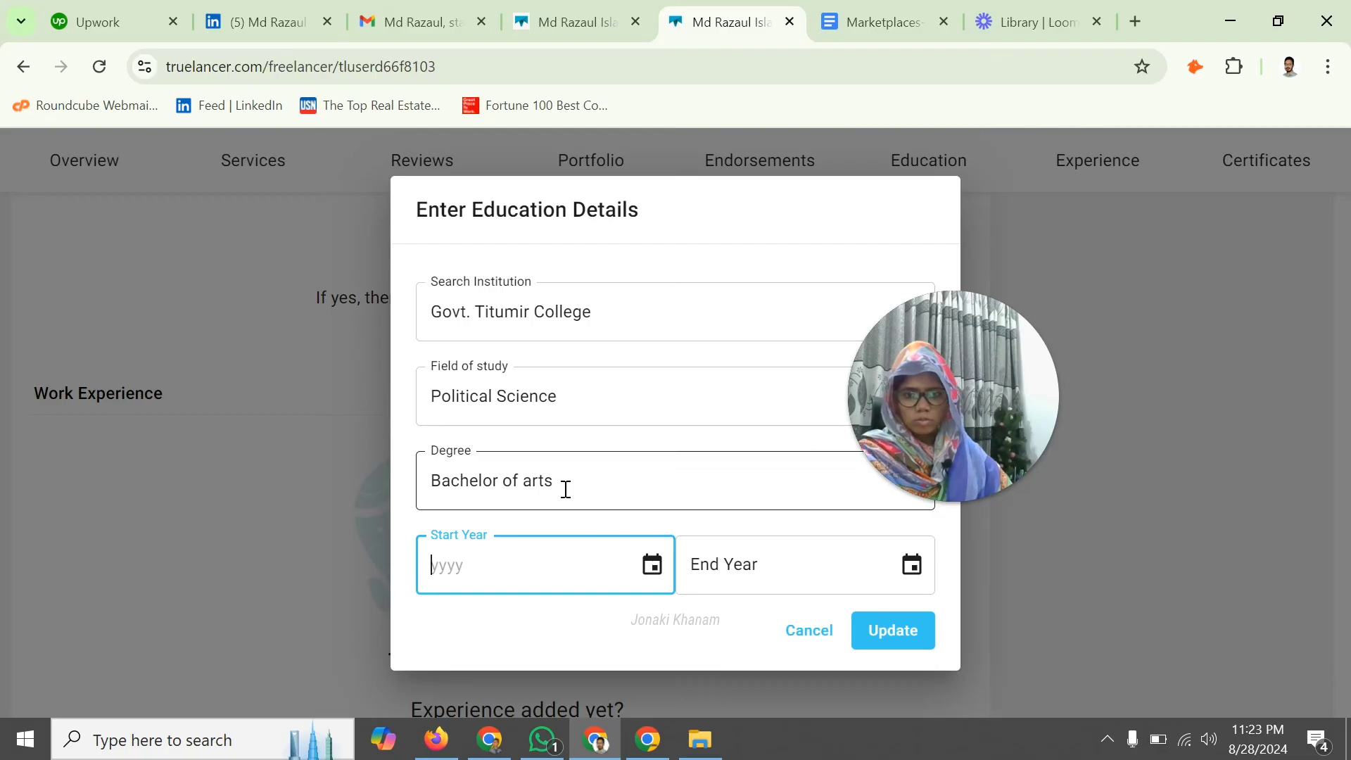
# - Set the education entry's start year to 2011 and end year to 2015, and save the entry
pyautogui.write('2011')
pyautogui.click(757, 553)
pyautogui.write('2015')
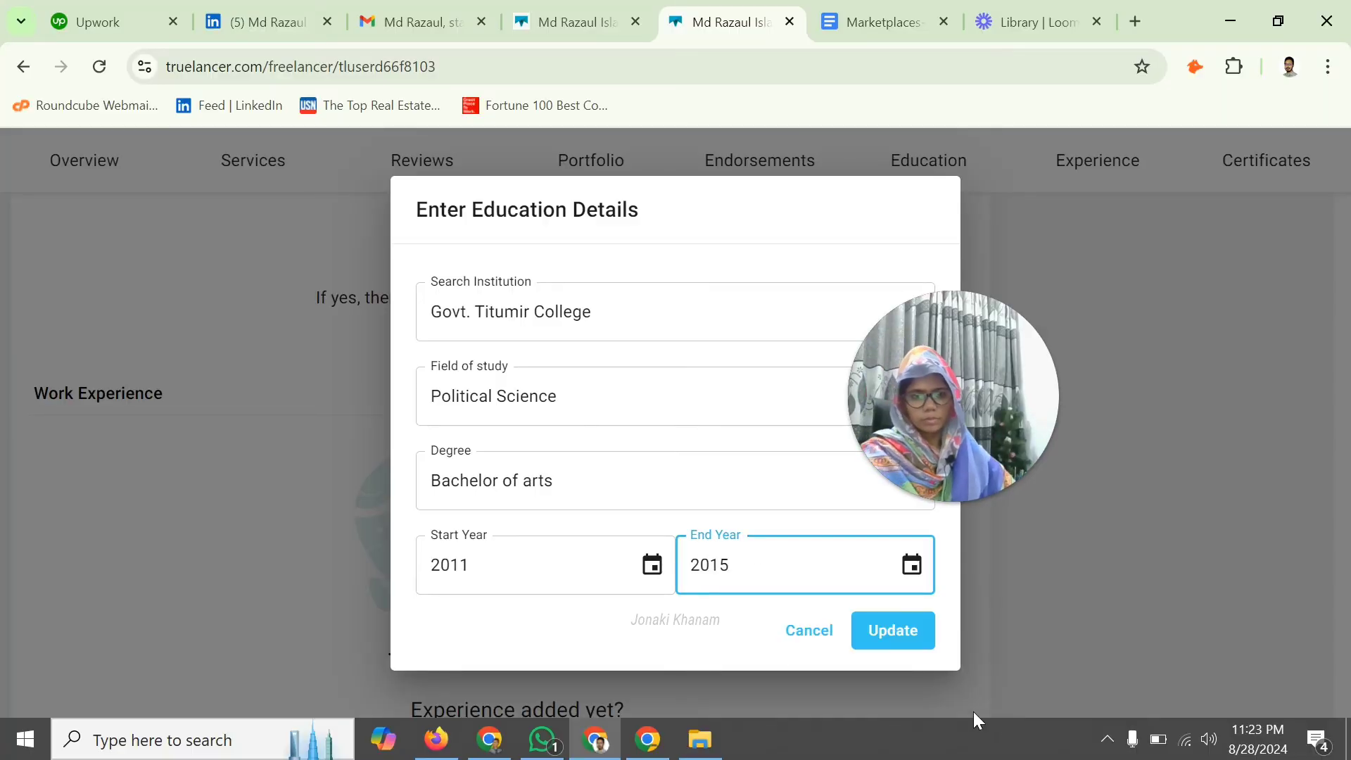
pyautogui.click(896, 633)
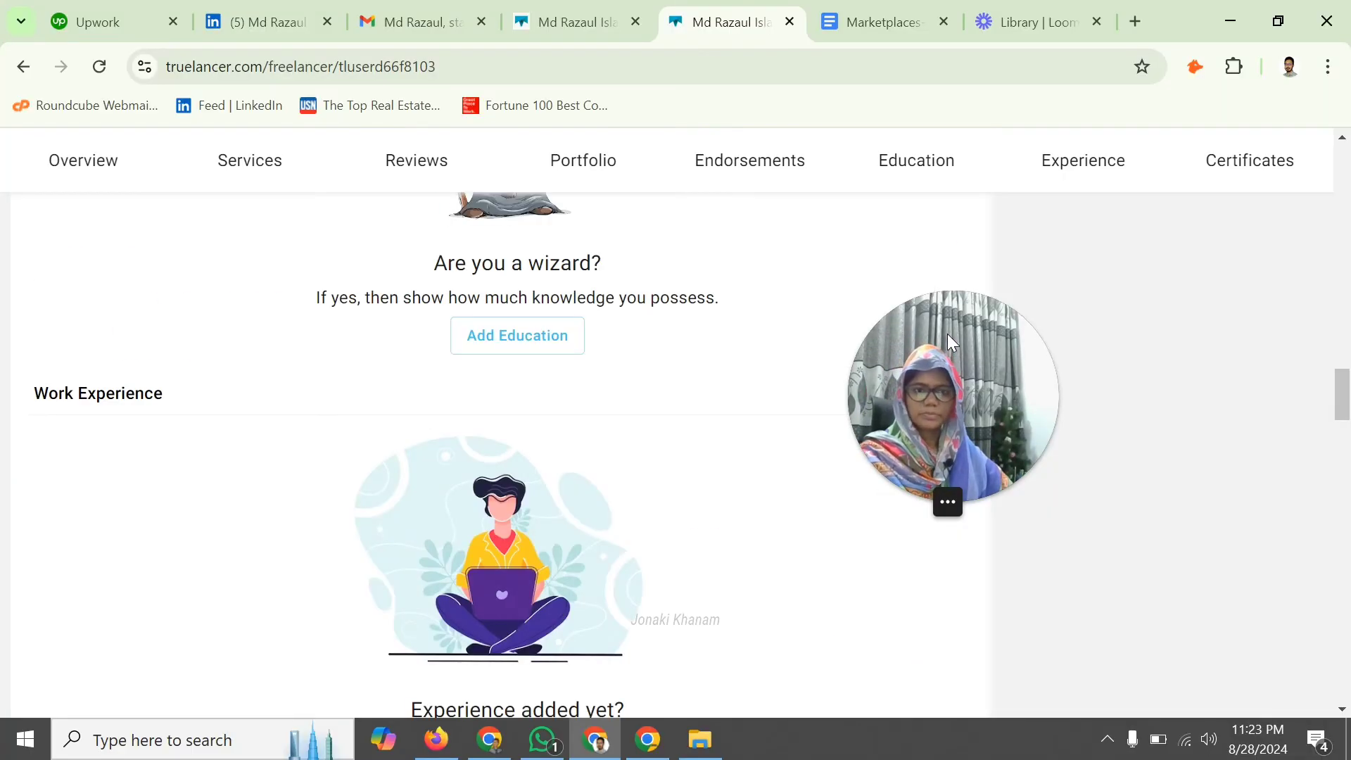
# - Reload the freelancer profile page to check its completion progress
pyautogui.moveTo(947, 333); pyautogui.dragTo(128, 489)
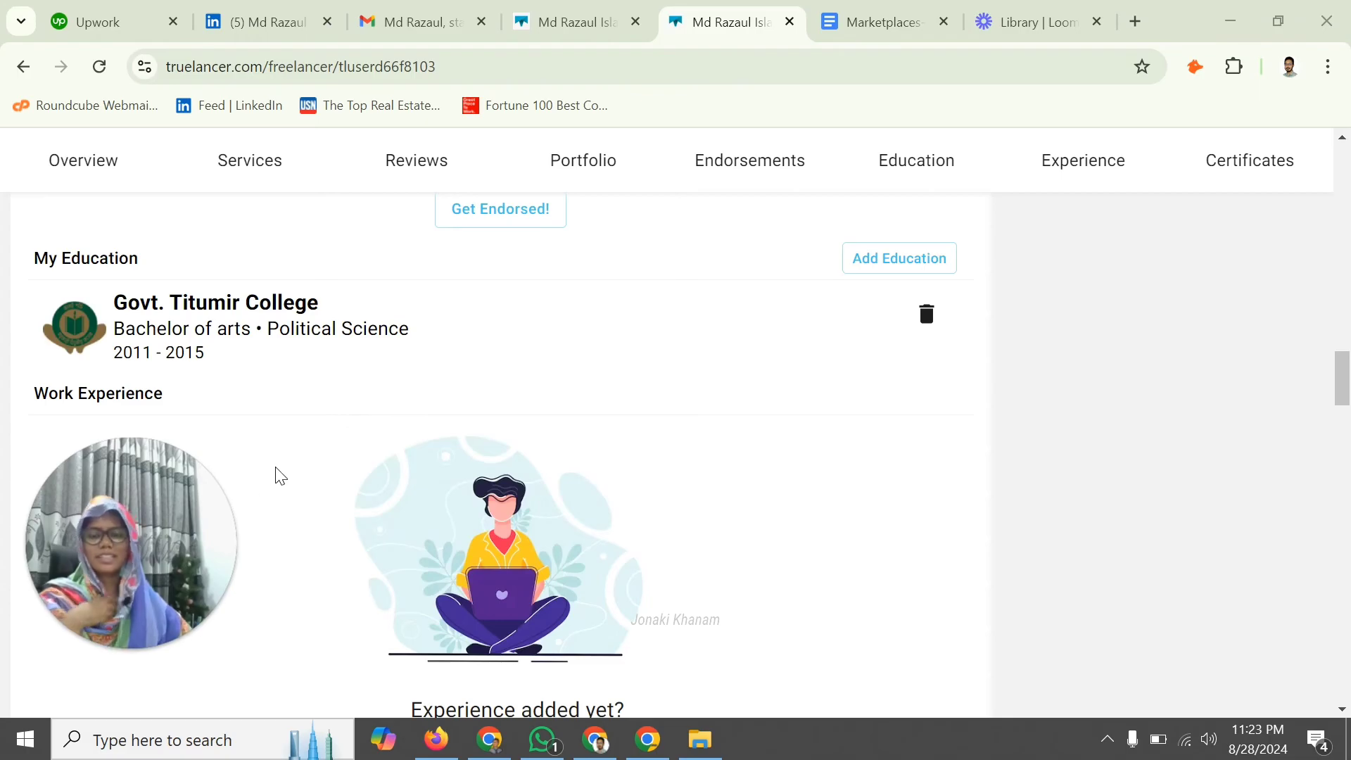
pyautogui.scroll(20, 742, 364)
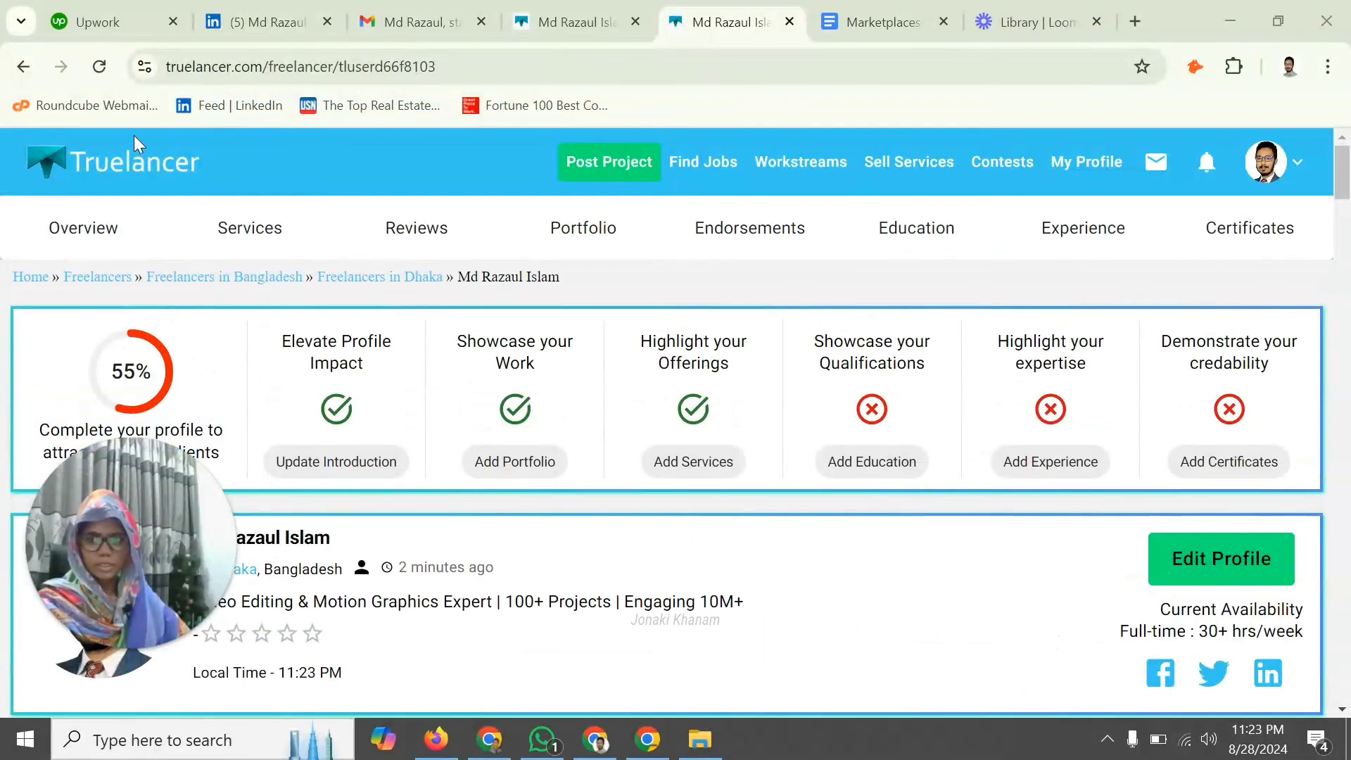
pyautogui.click(101, 67)
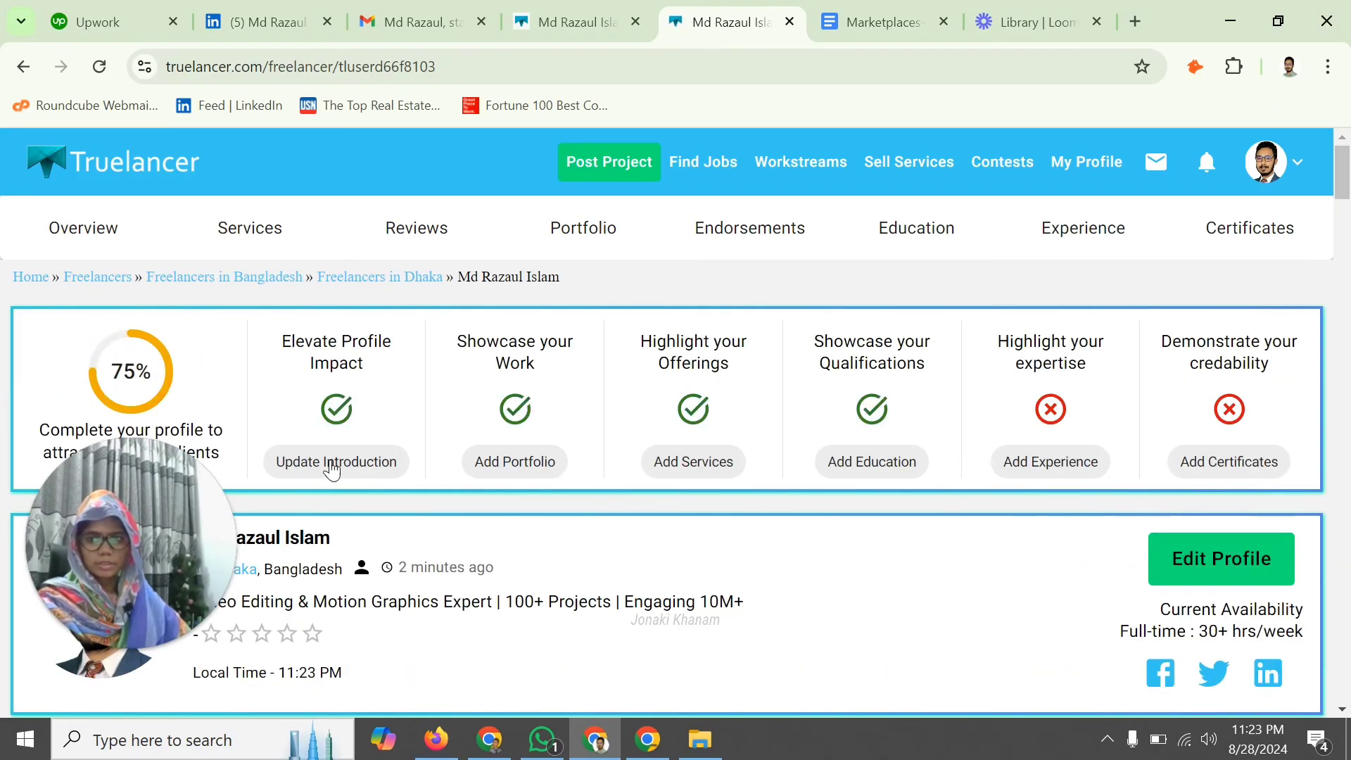
# - Start a new work experience entry with "Upturn idea" as the company and "Video editor" as the designation
pyautogui.click(1064, 476)
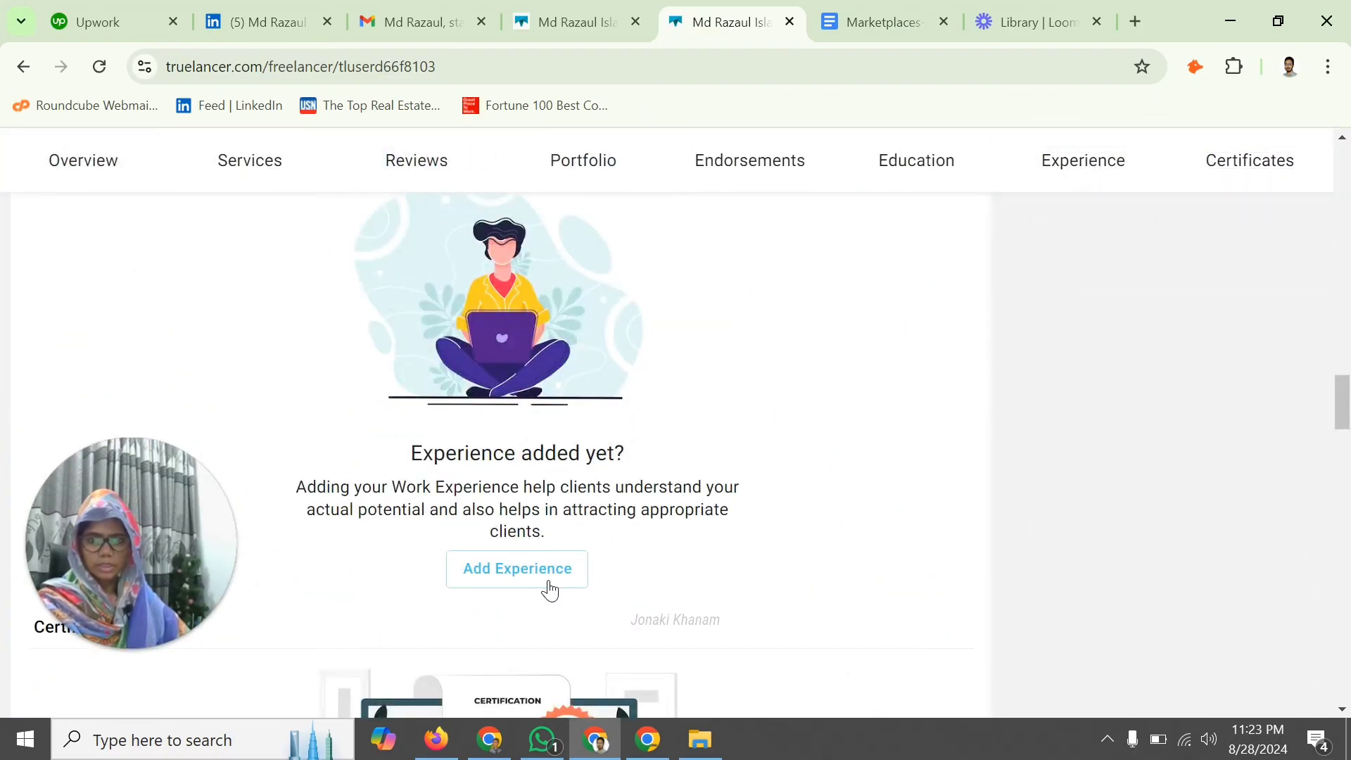
pyautogui.click(549, 577)
pyautogui.click(554, 300)
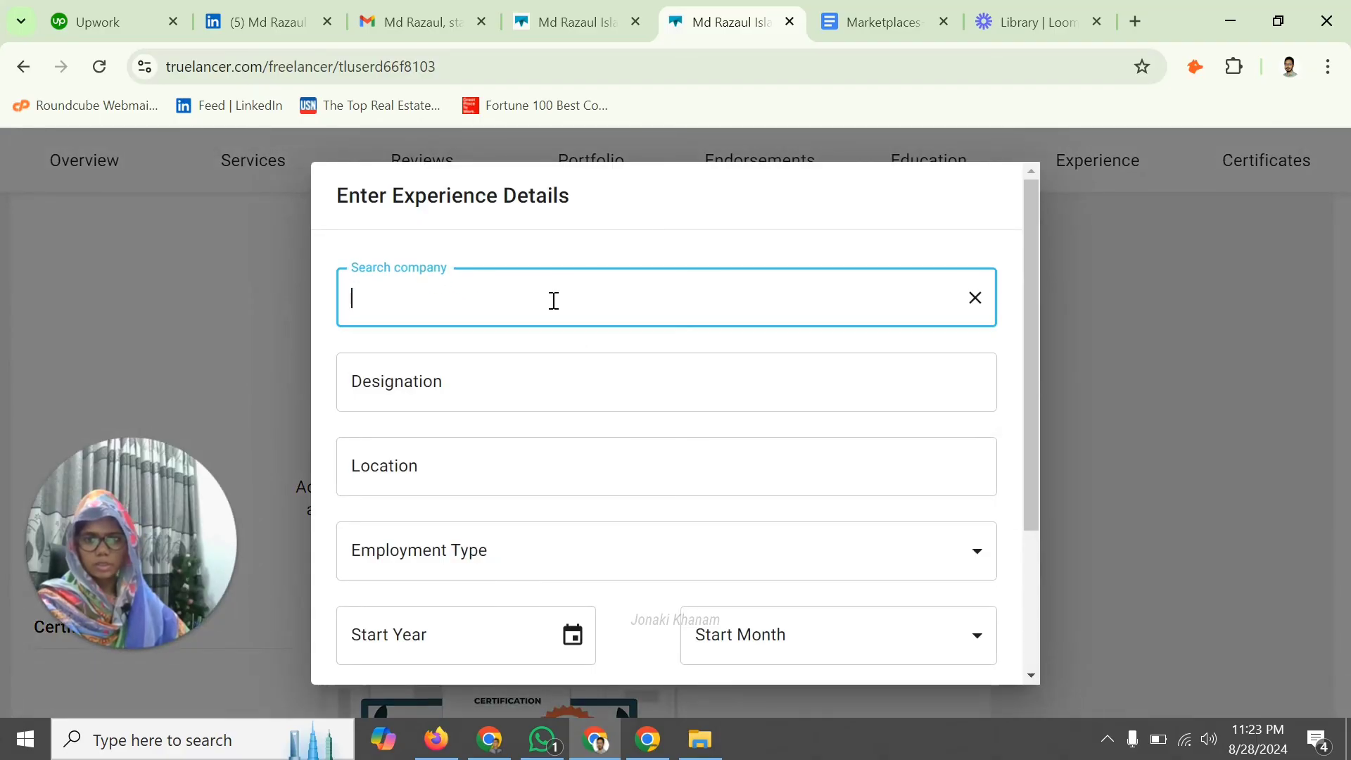
pyautogui.write('Upturn idea')
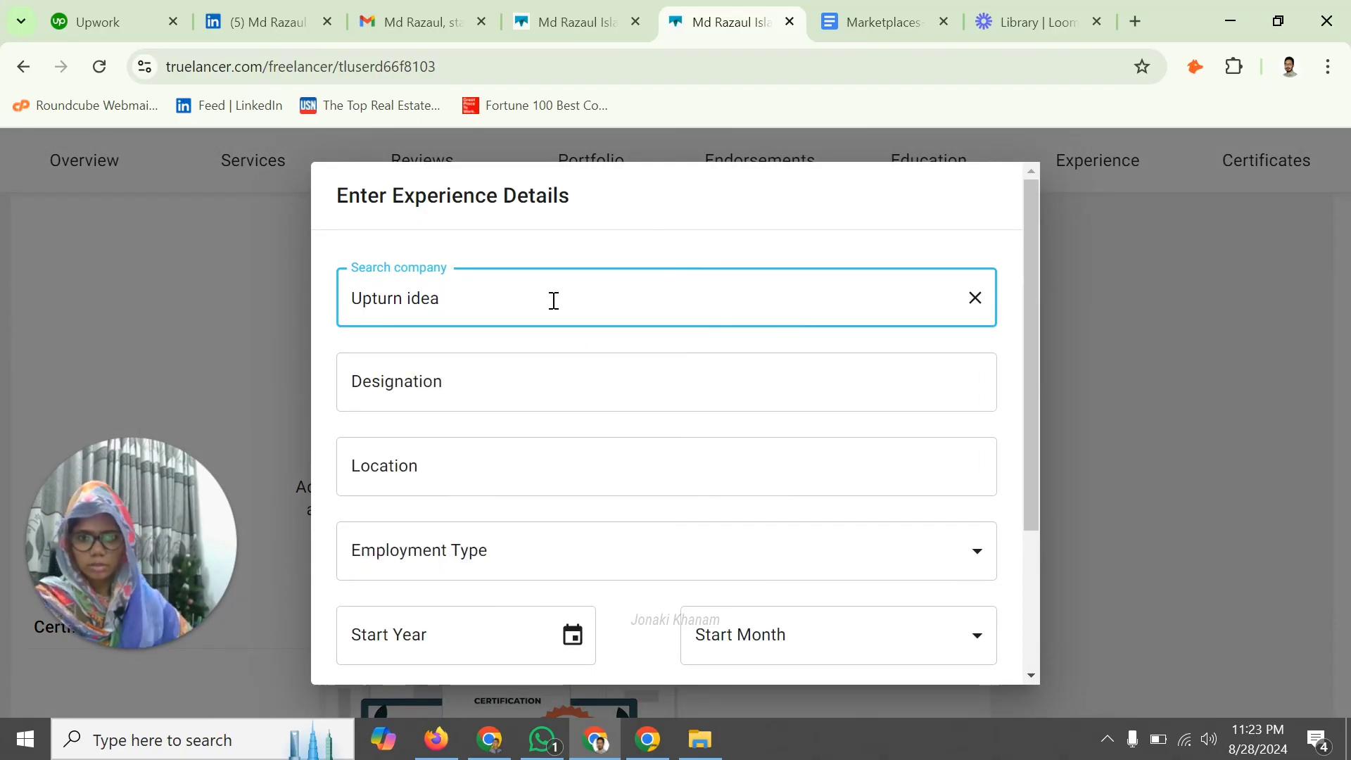
pyautogui.write('\\\\')
pyautogui.press('BackSpace')
pyautogui.press('BackSpace')
pyautogui.press('BackSpace')
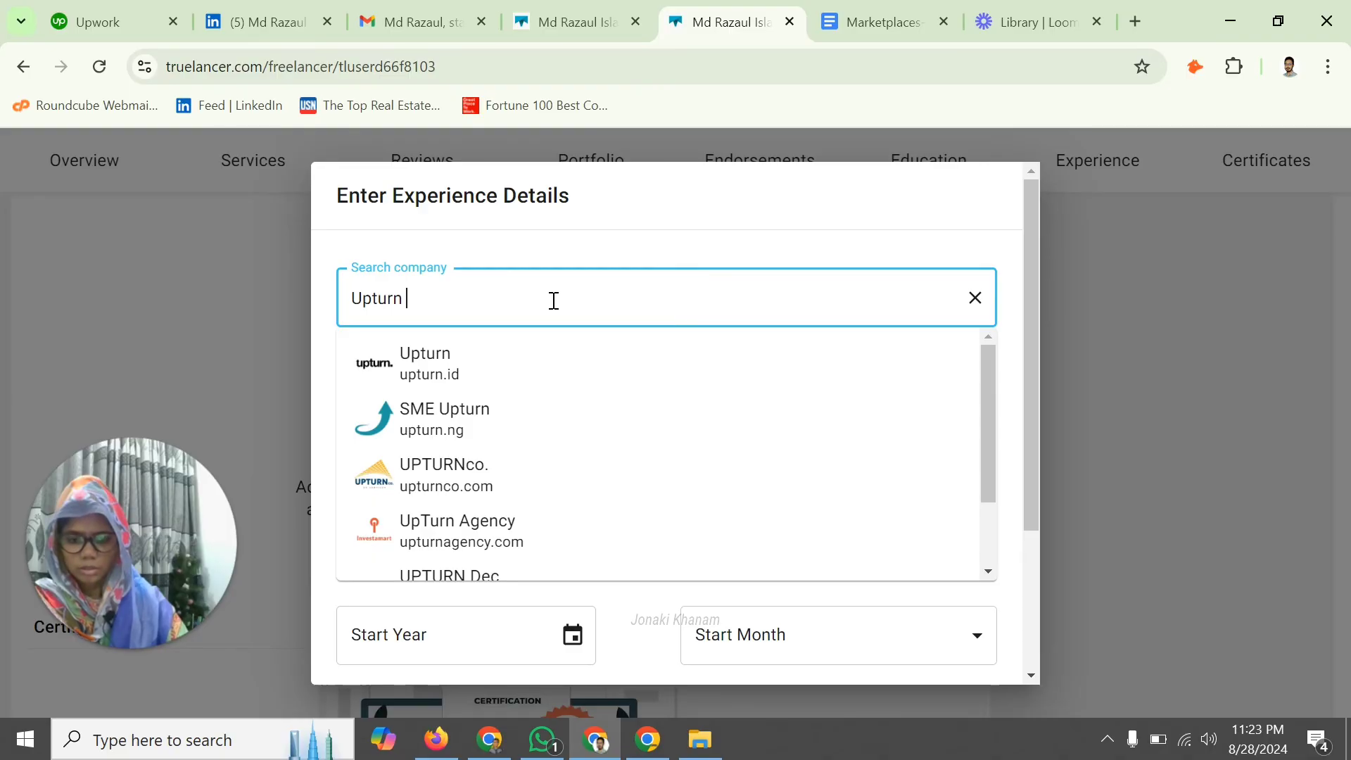
pyautogui.write('idea')
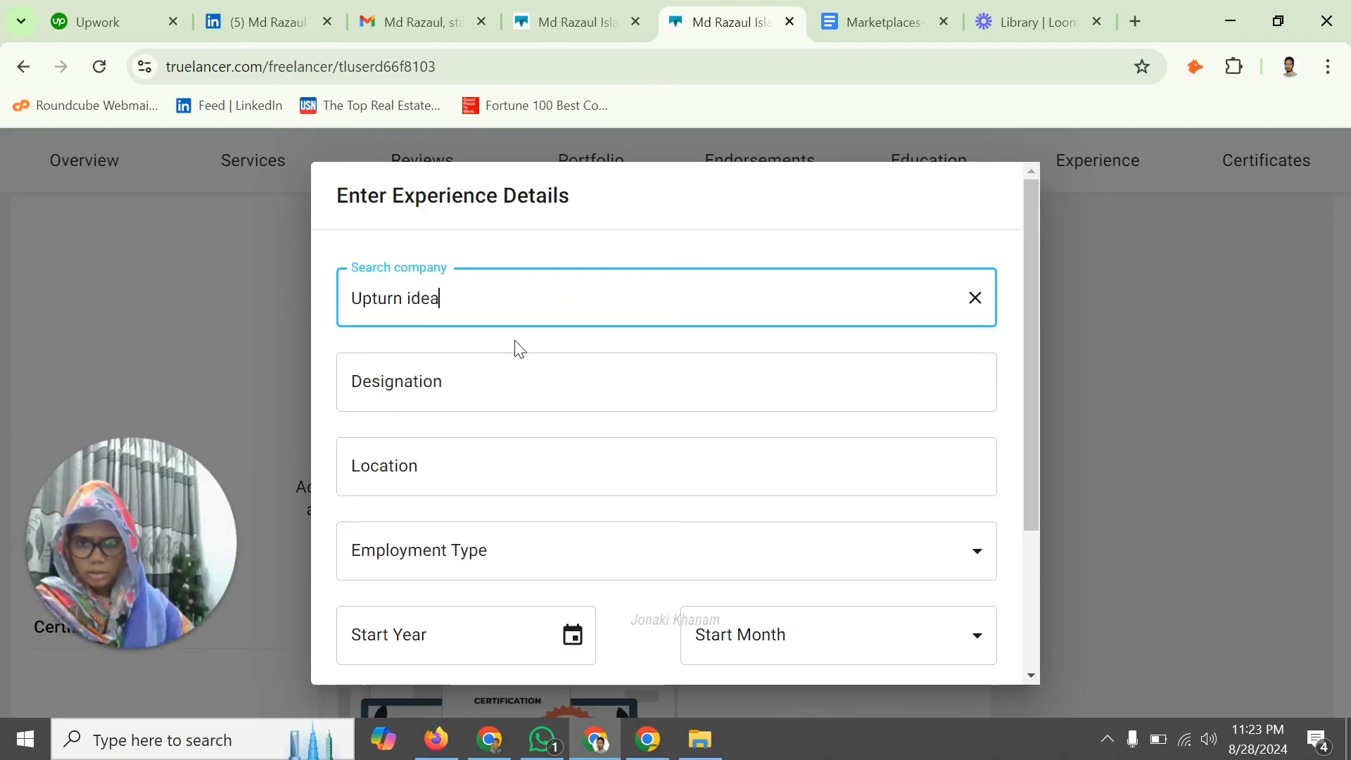
pyautogui.click(422, 380)
pyautogui.write('Video edit')
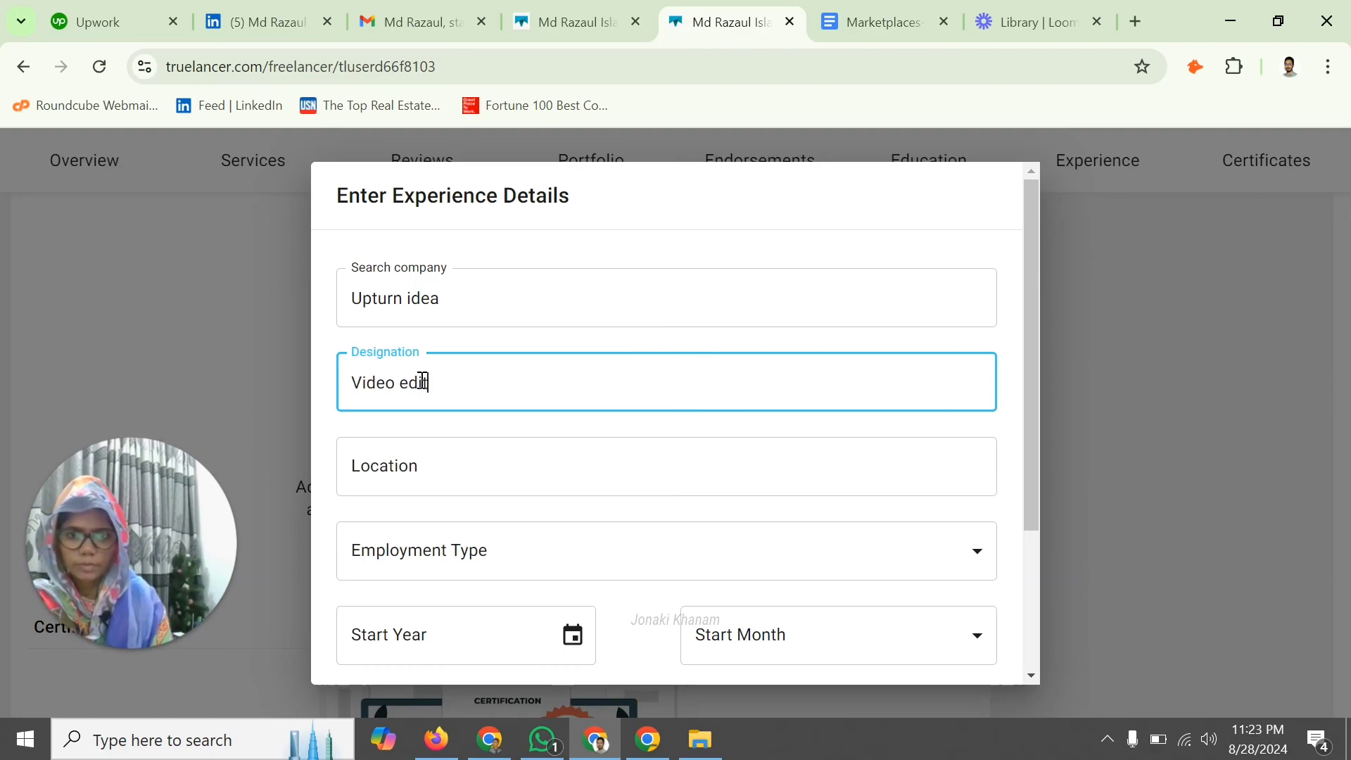
pyautogui.write('or')
# - Set the work experience location to "Dhaka, Bangladesh"
pyautogui.click(433, 457)
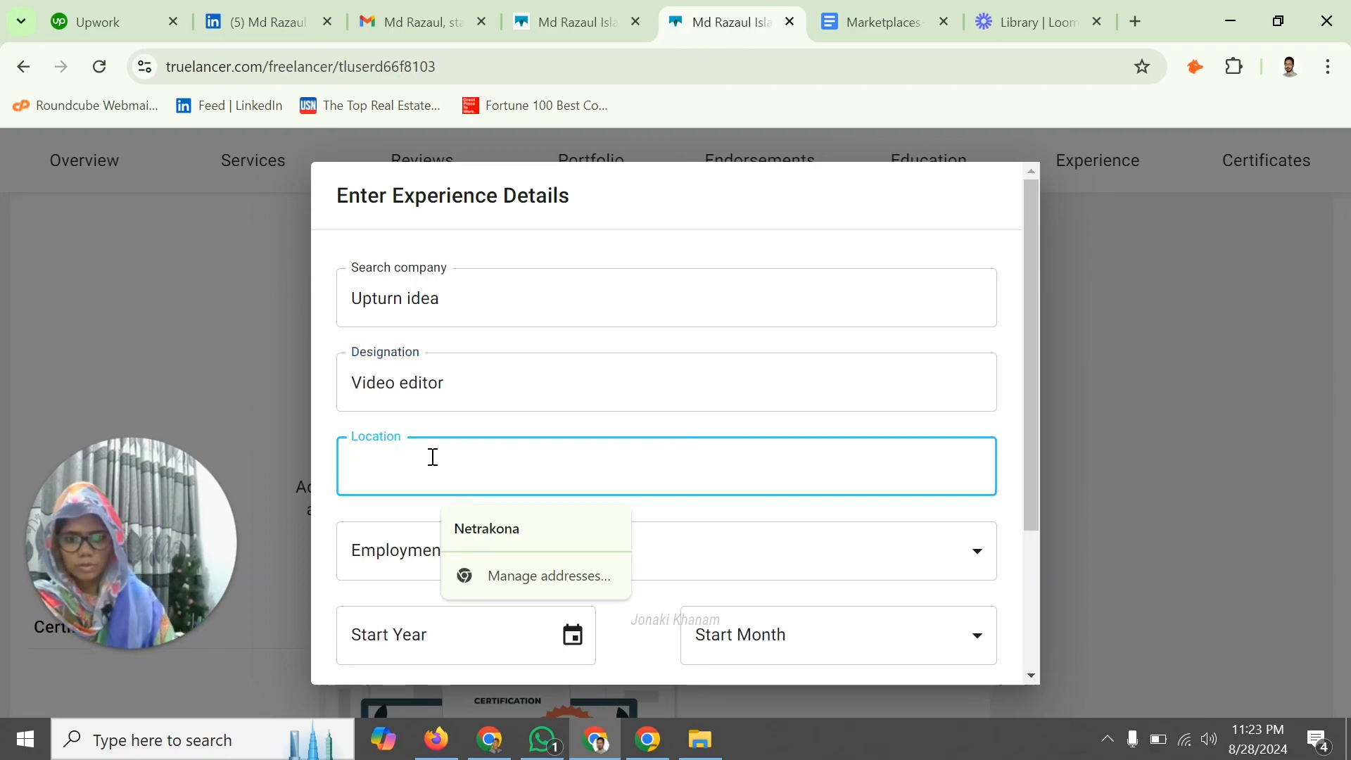
pyautogui.write('Mohakgal')
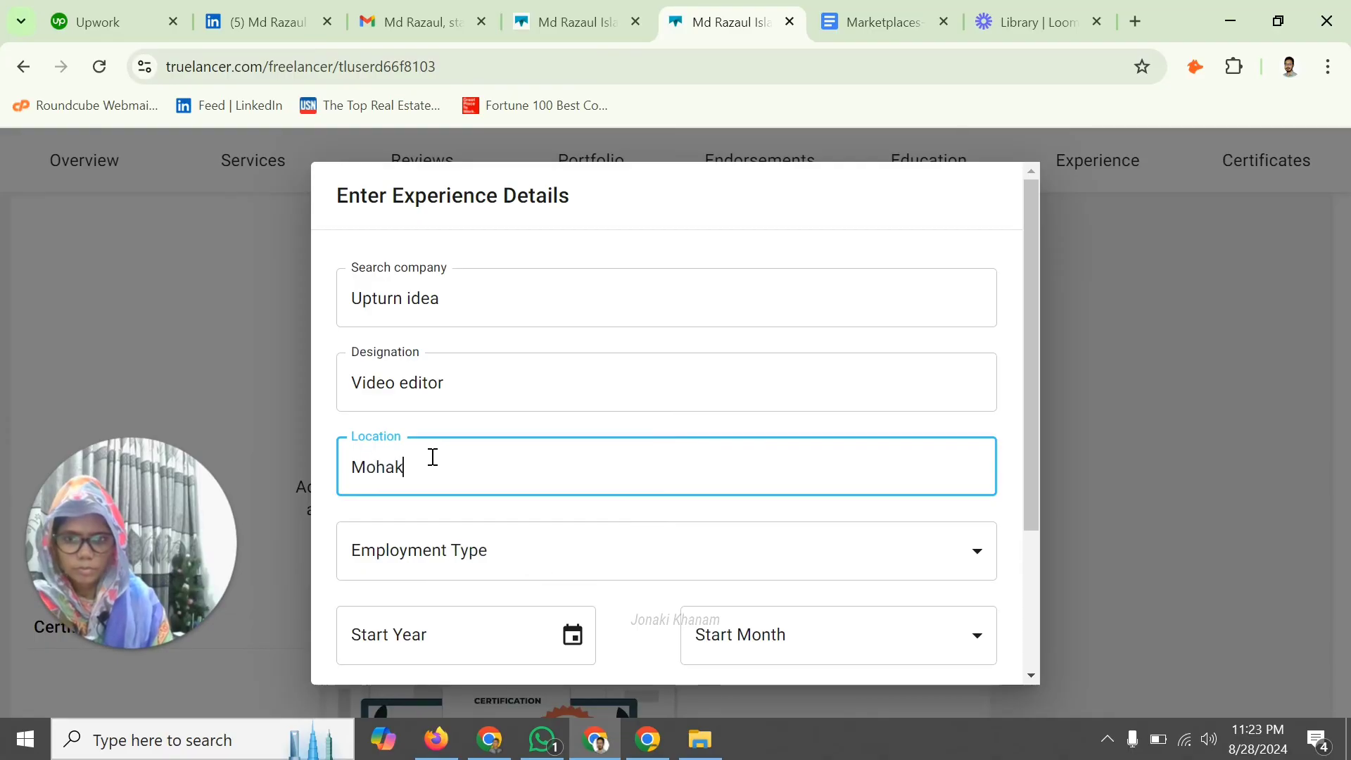
pyautogui.press('BackSpace')
pyautogui.press('BackSpace')
pyautogui.press('BackSpace')
pyautogui.press('BackSpace')
pyautogui.press('BackSpace')
pyautogui.press('BackSpace')
pyautogui.press('BackSpace')
pyautogui.press('BackSpace')
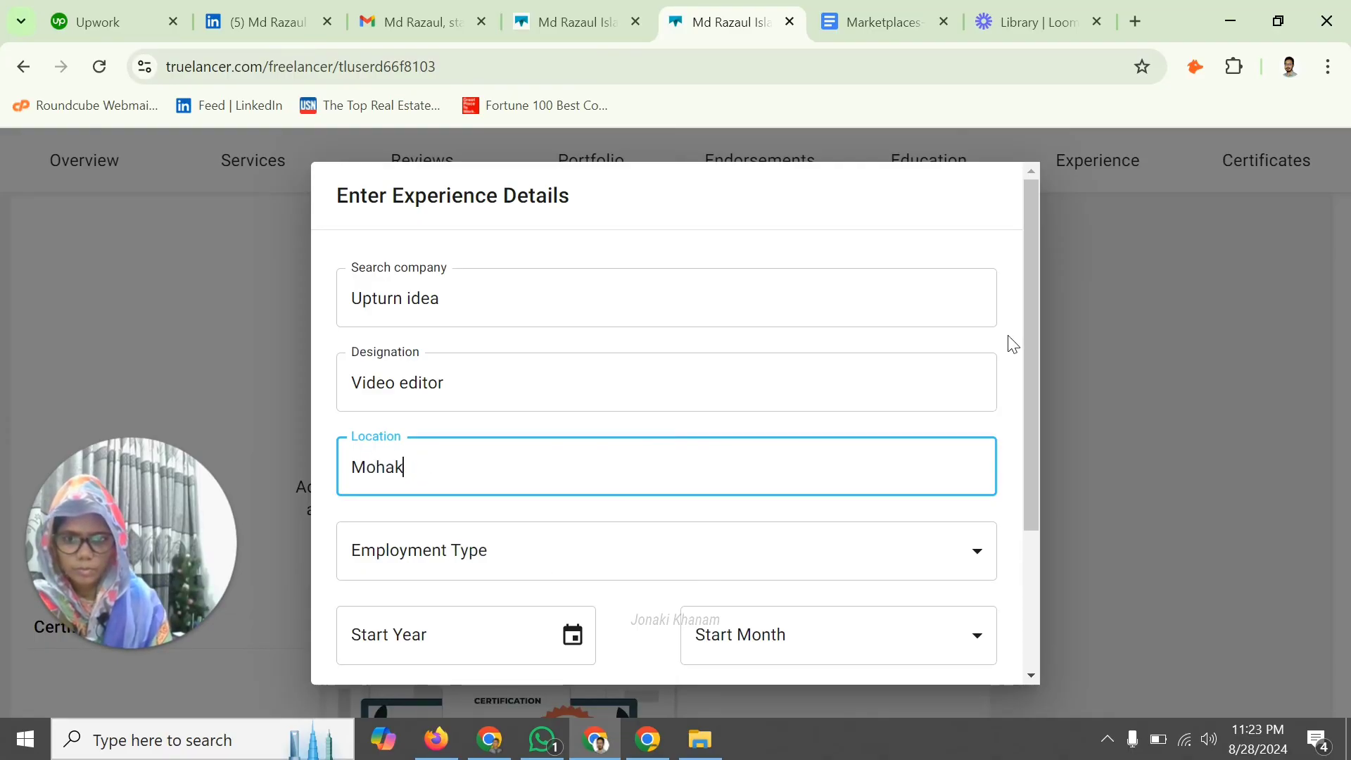
pyautogui.write('Dhaka')
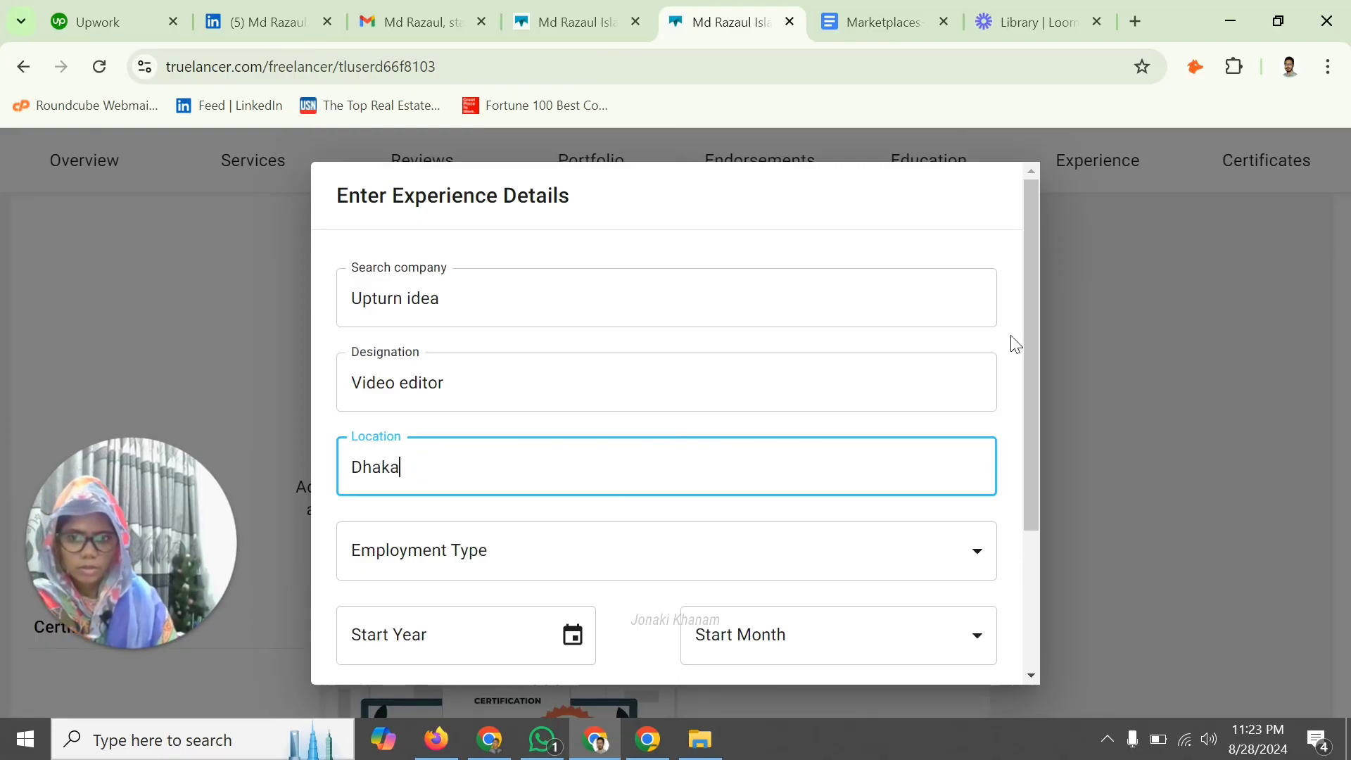
pyautogui.write(', Ban')
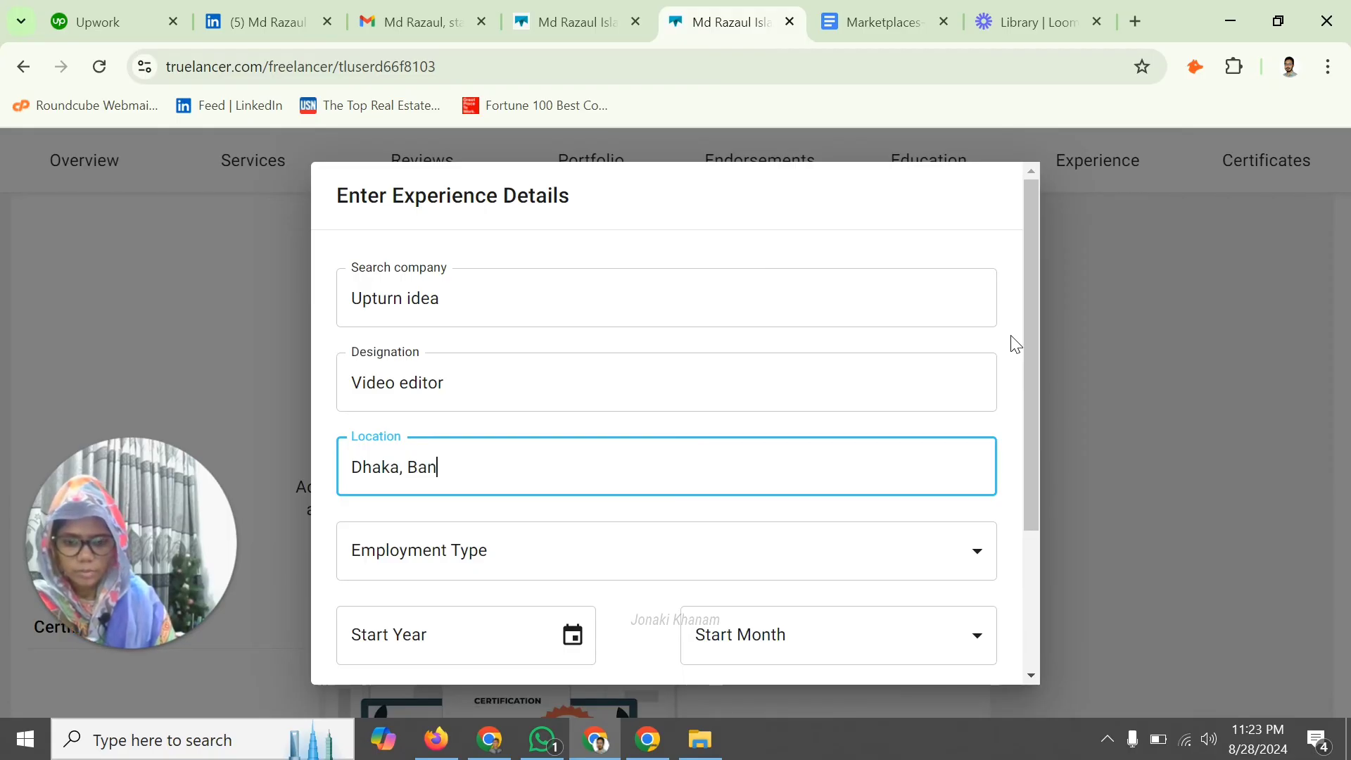
pyautogui.write('gladesh')
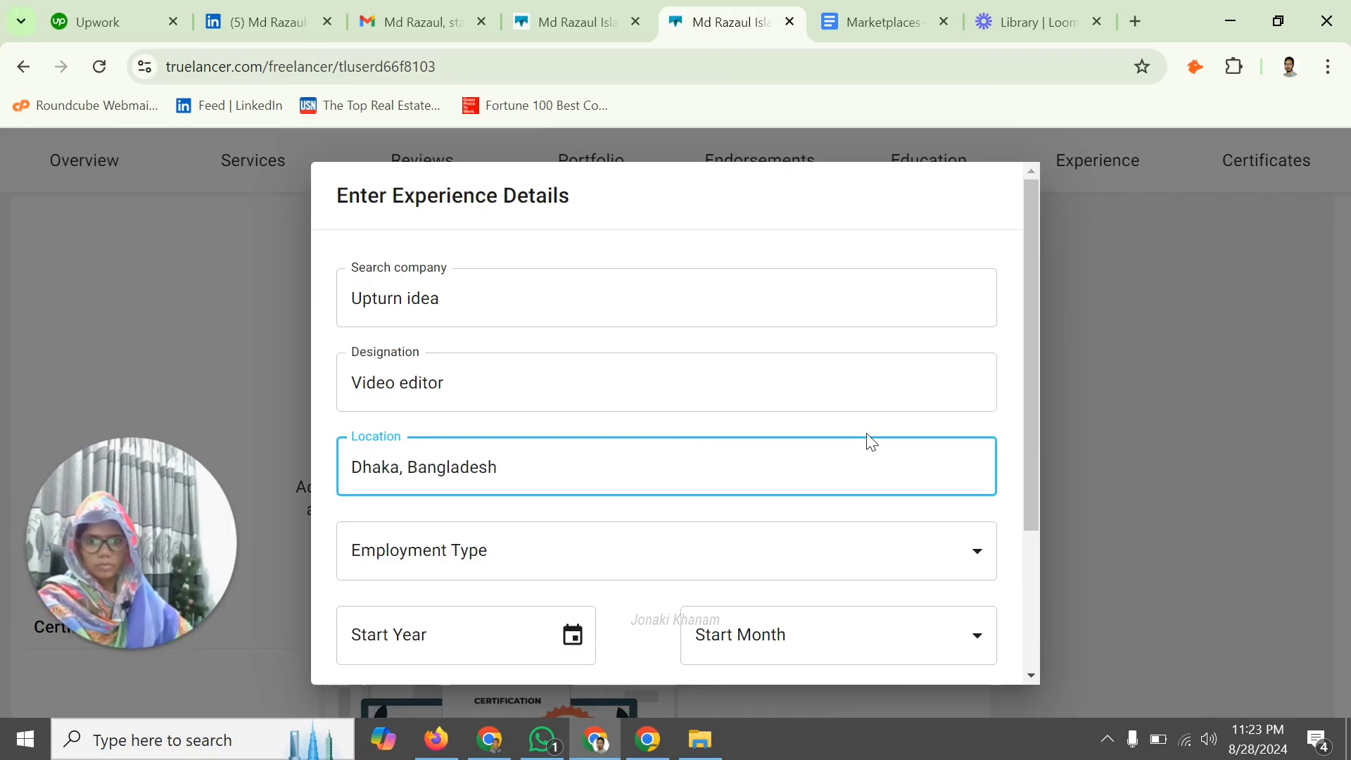
# - Set the employment type to Part Time and the start year to 2023, and mark the job as current
pyautogui.click(636, 550)
pyautogui.click(479, 648)
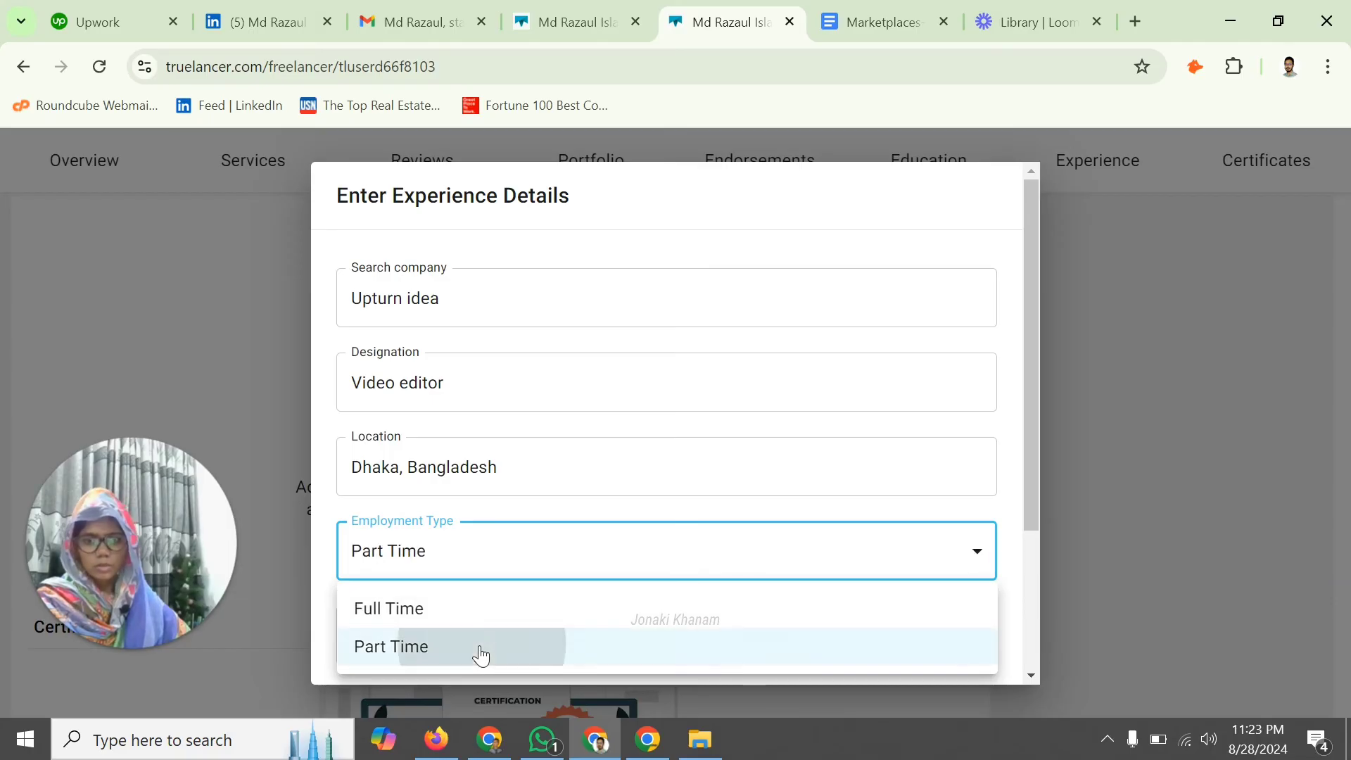
pyautogui.scroll(-3, 500, 473)
pyautogui.click(476, 447)
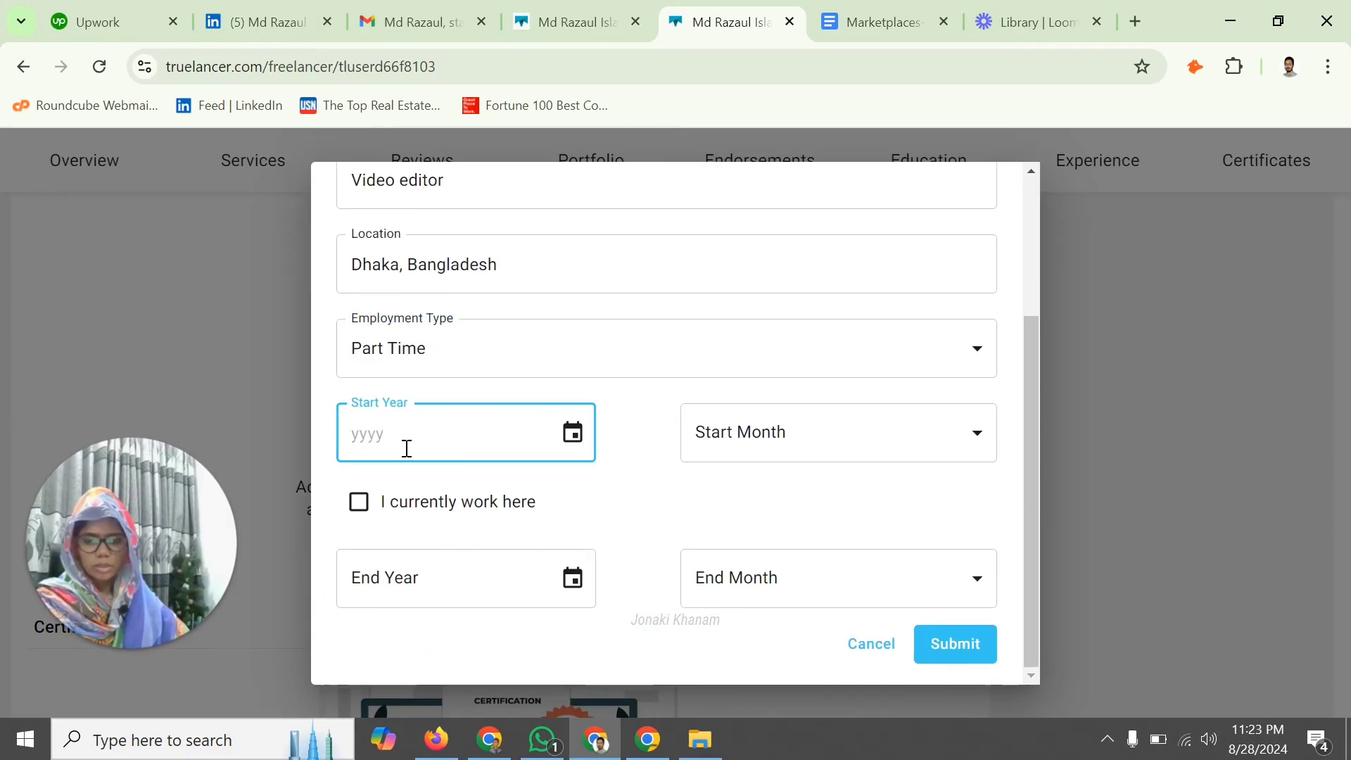
pyautogui.write('2023')
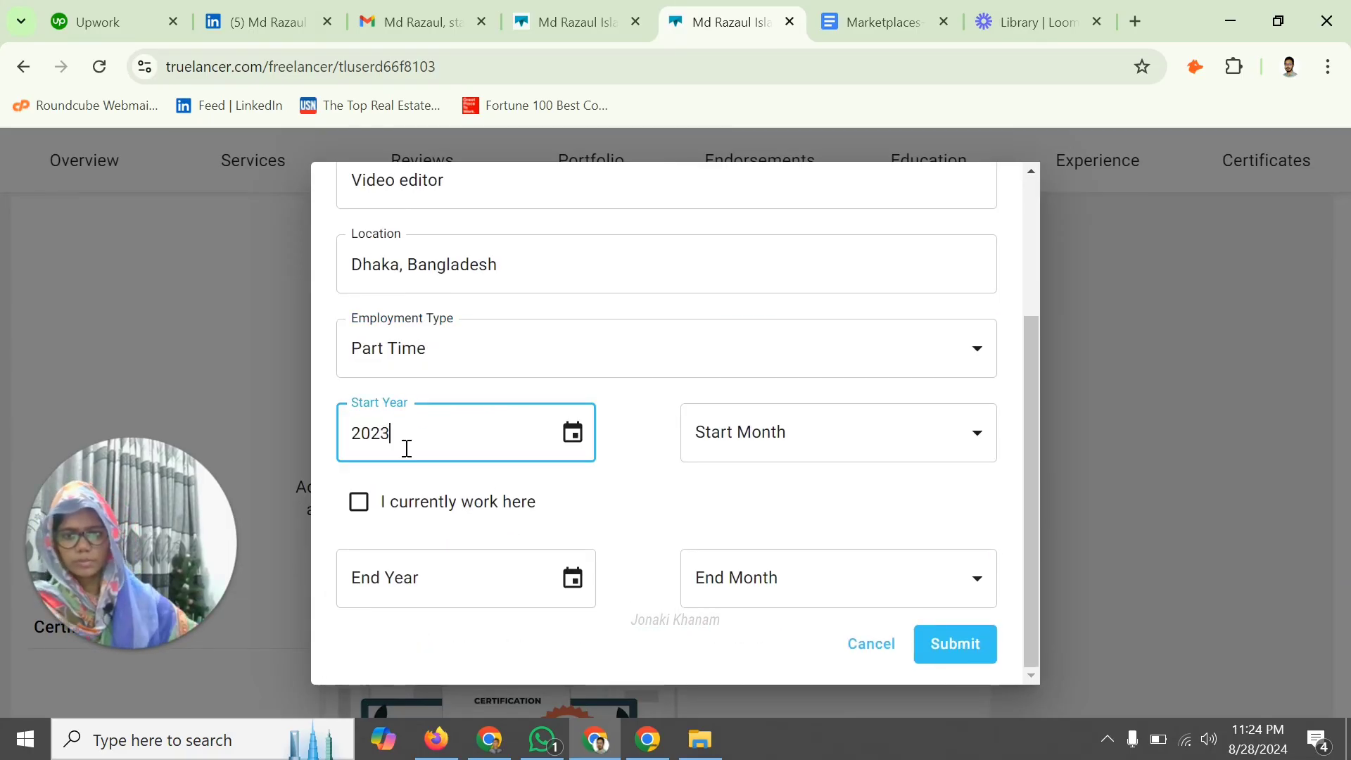
pyautogui.click(451, 501)
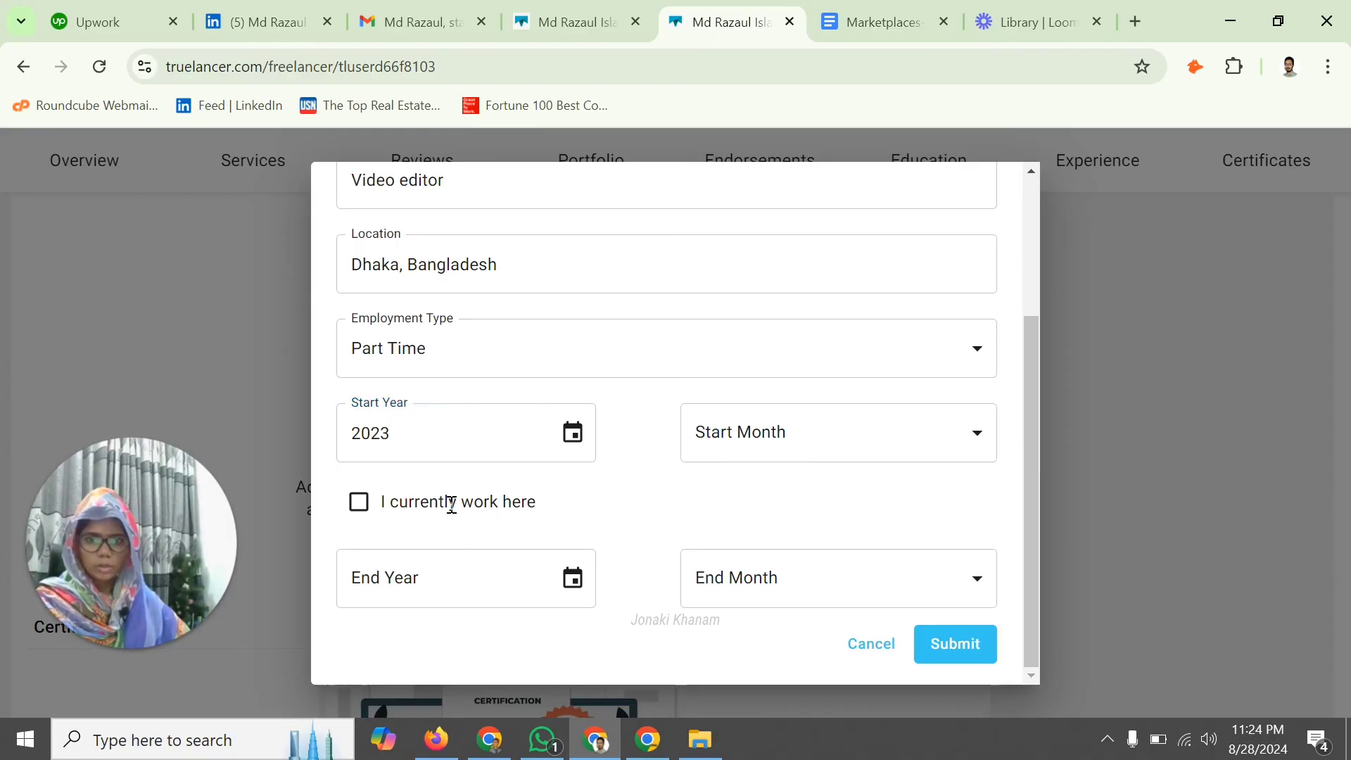
pyautogui.click(360, 513)
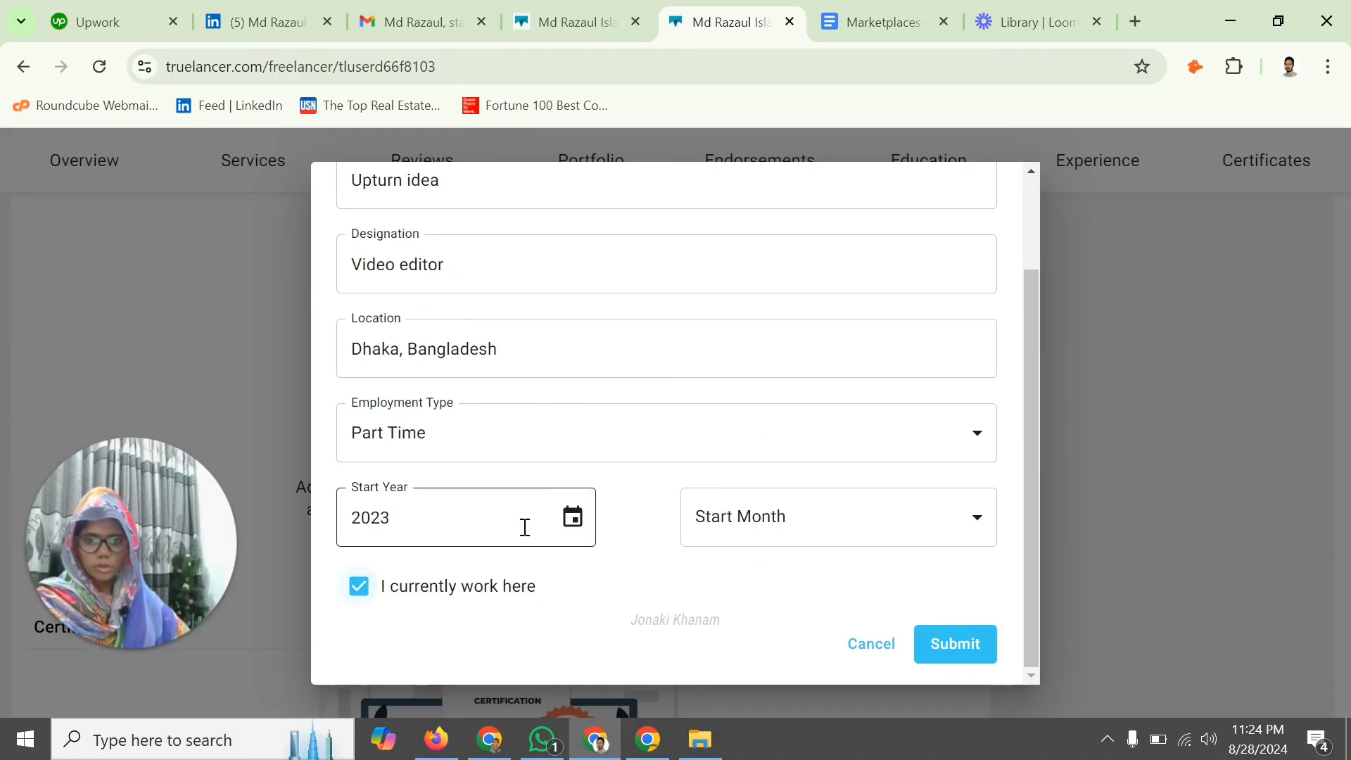
# - Set the job's start month to June and submit the work experience entry
pyautogui.click(953, 643)
pyautogui.click(791, 542)
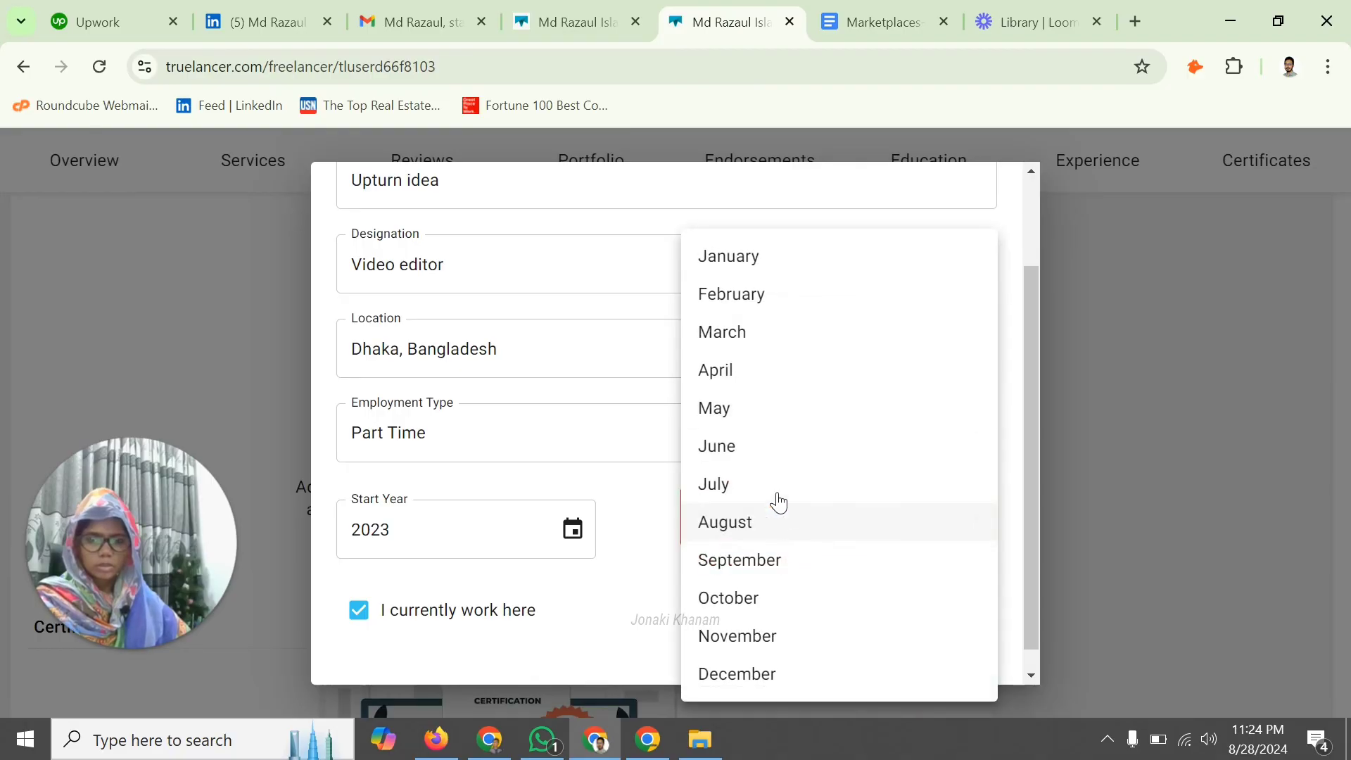
pyautogui.click(748, 256)
pyautogui.click(793, 524)
pyautogui.click(744, 451)
pyautogui.click(965, 644)
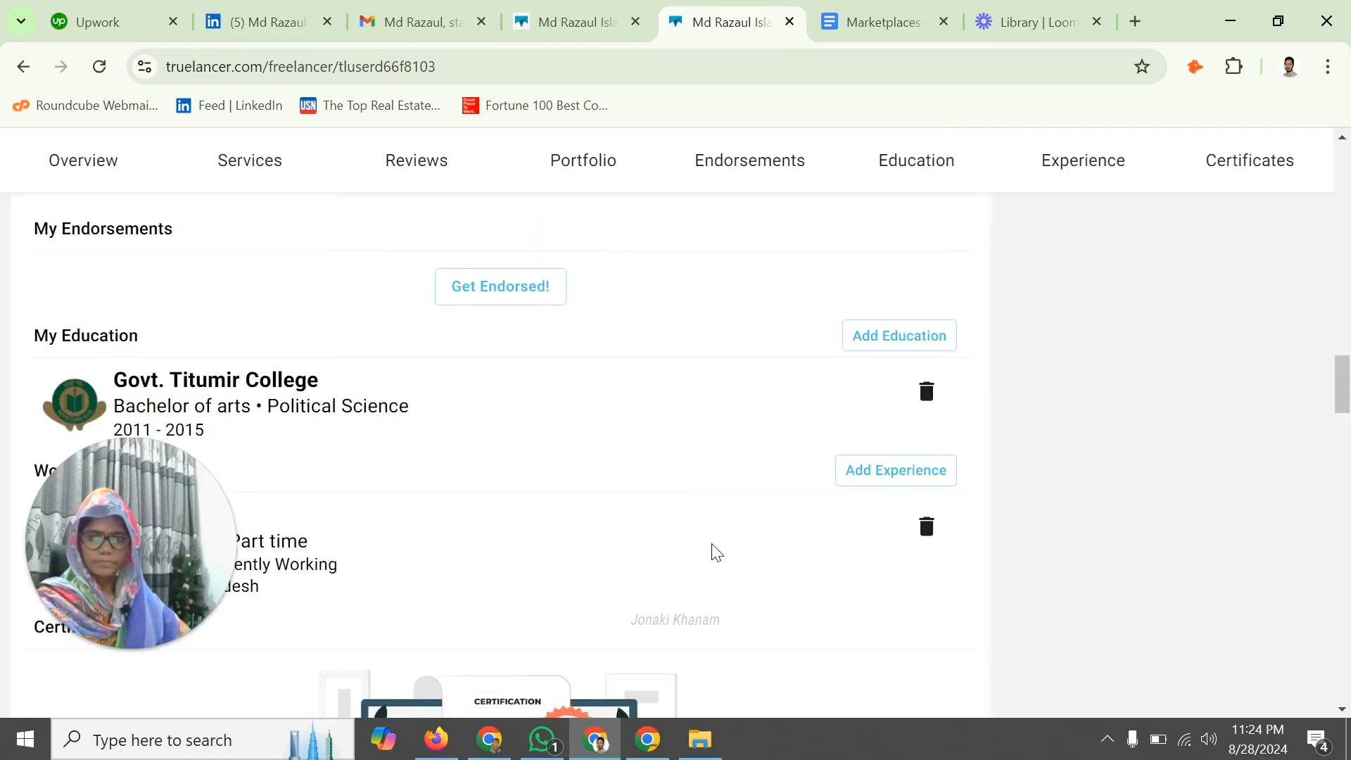
# - Start a new certification entry in the profile and enter "Video editing" as the certificate name
pyautogui.scroll(4, 522, 461)
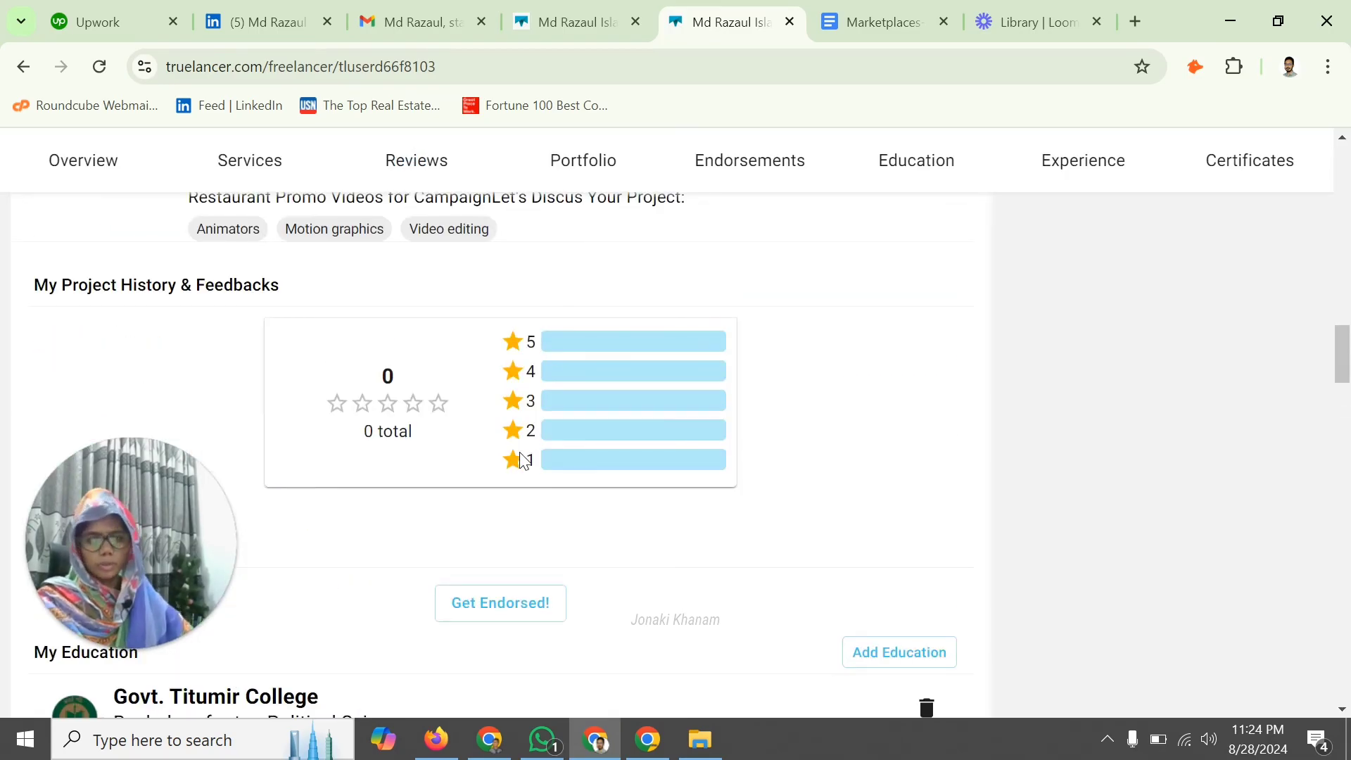
pyautogui.scroll(-10, 475, 466)
pyautogui.scroll(7, 681, 471)
pyautogui.scroll(-9, 689, 478)
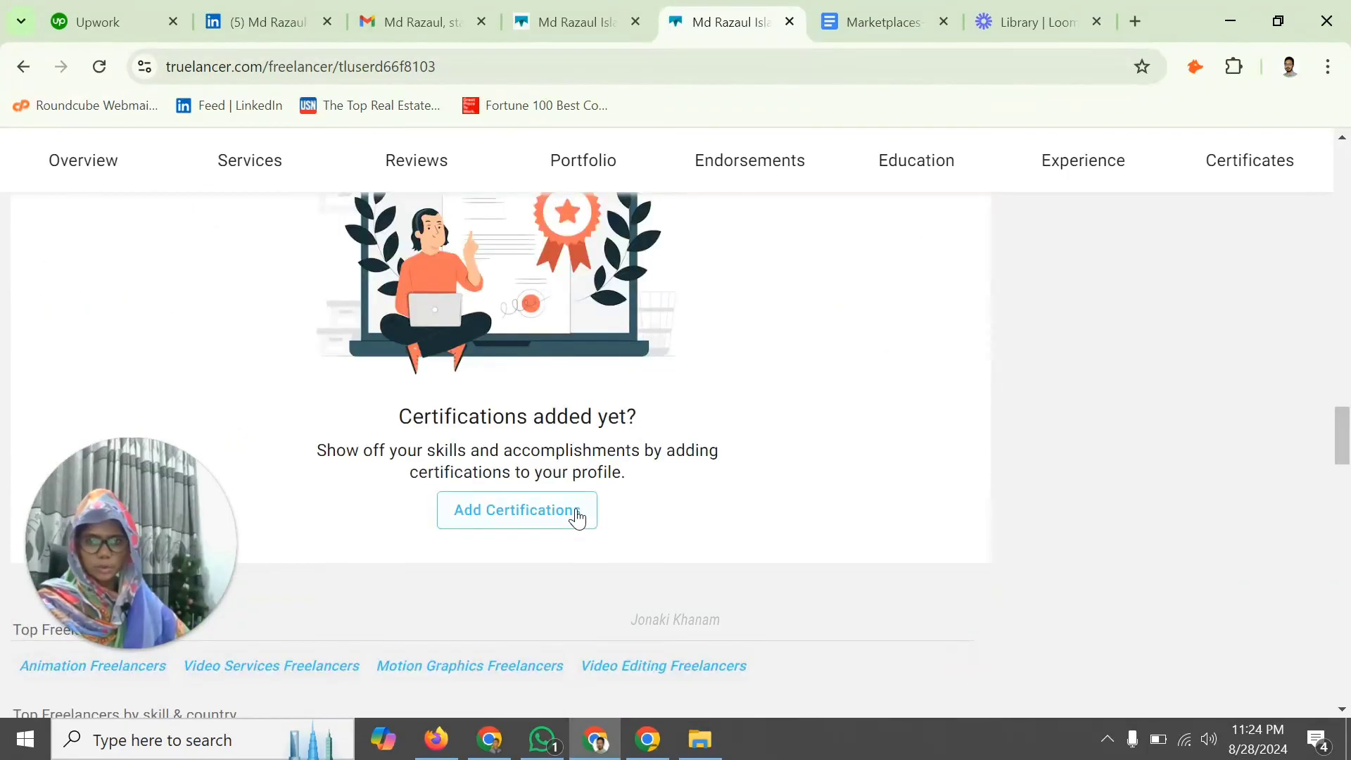
pyautogui.click(531, 515)
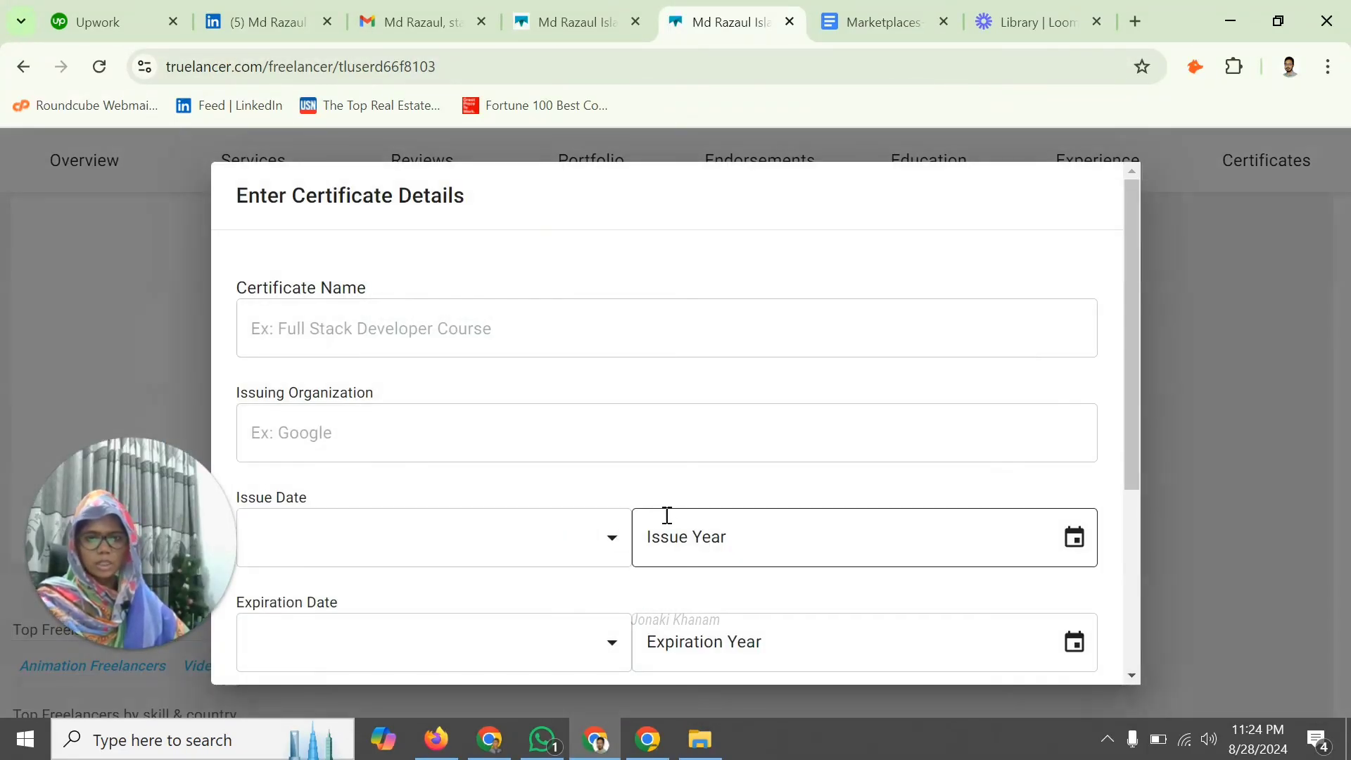
pyautogui.click(402, 322)
pyautogui.write('Video editing')
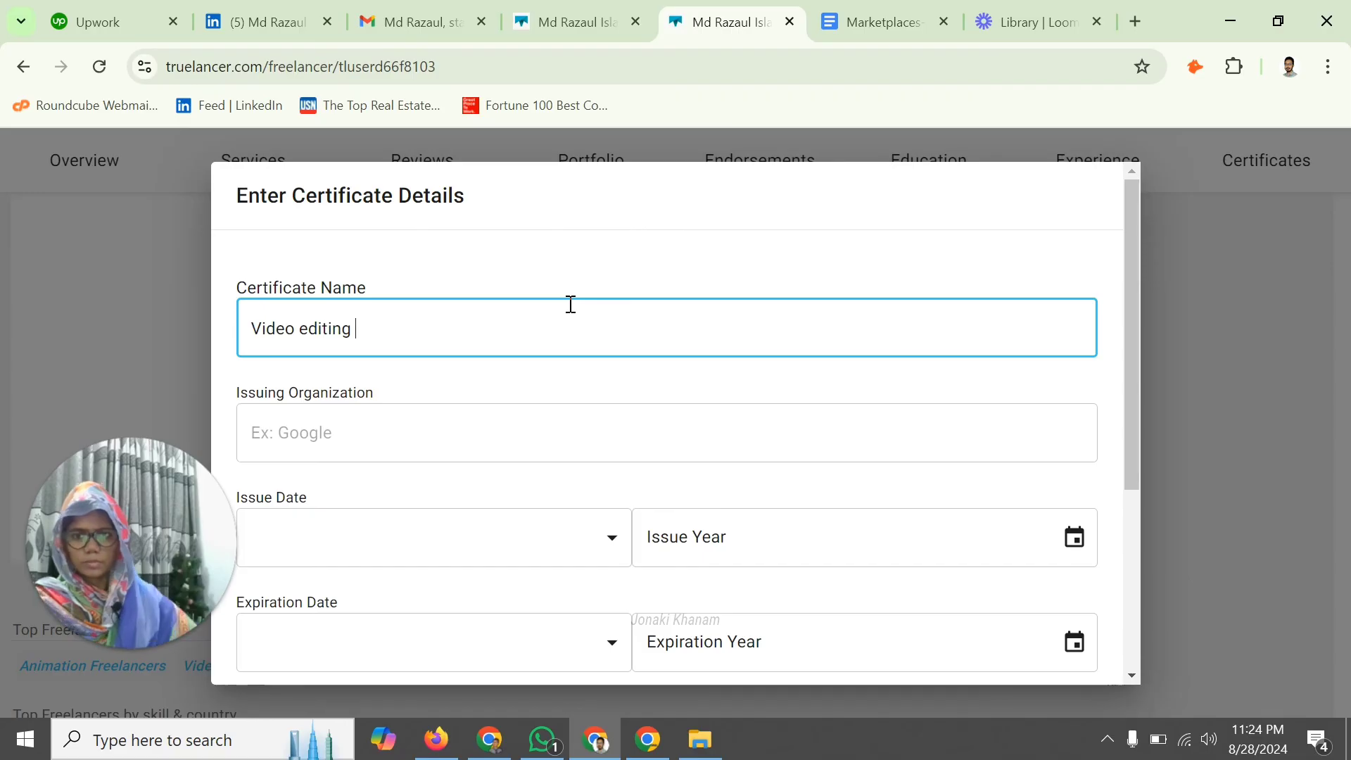
# - Enter "UY Lab" as the certificate's issuing organization
pyautogui.click(376, 437)
pyautogui.write('Y')
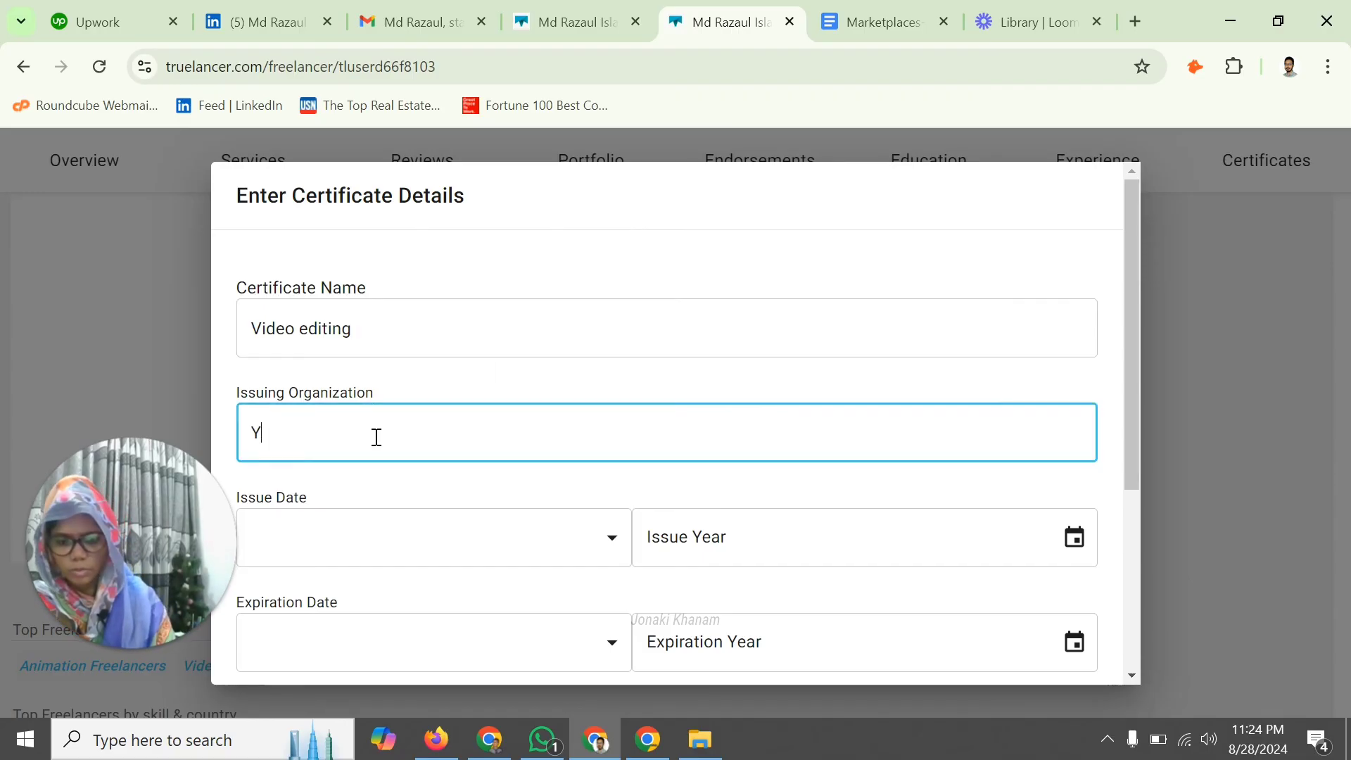
pyautogui.press('BackSpace')
pyautogui.write('UY')
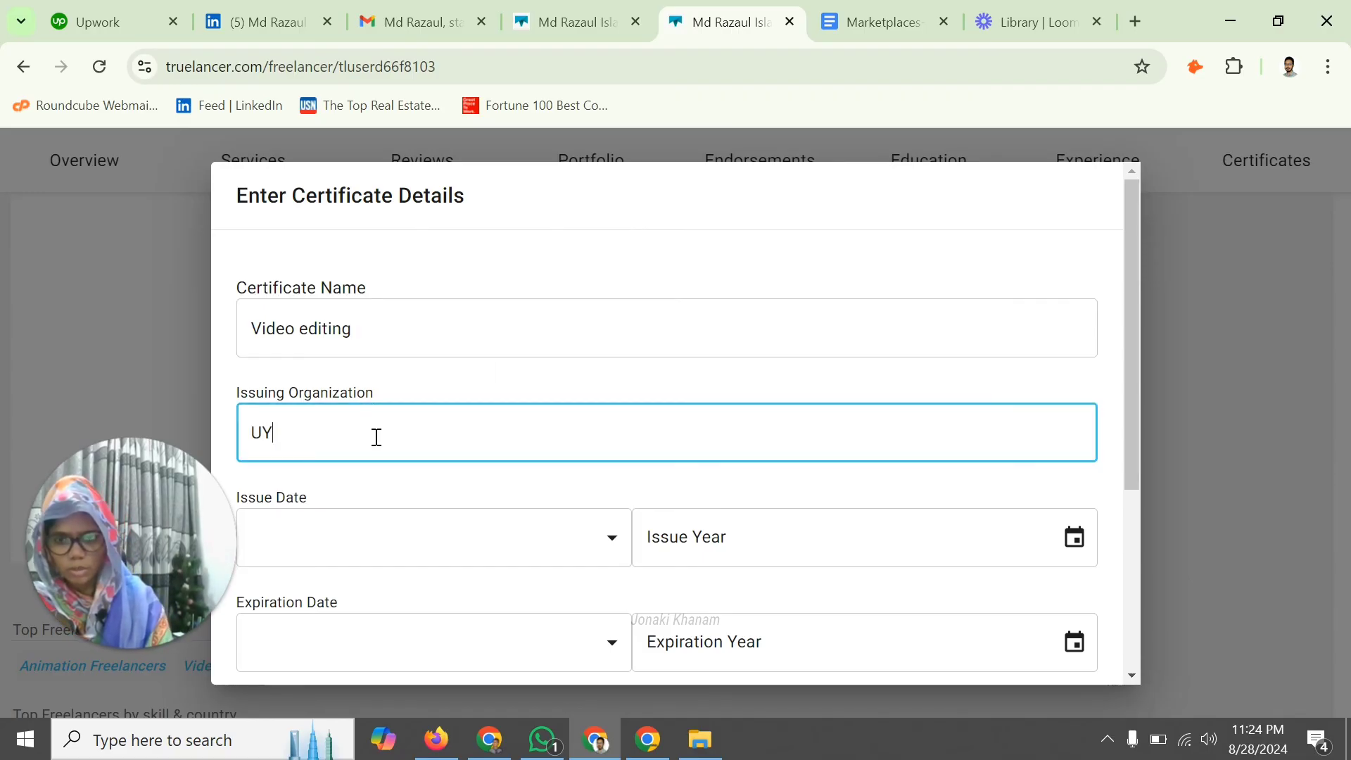
pyautogui.write(' Lab')
pyautogui.click(377, 556)
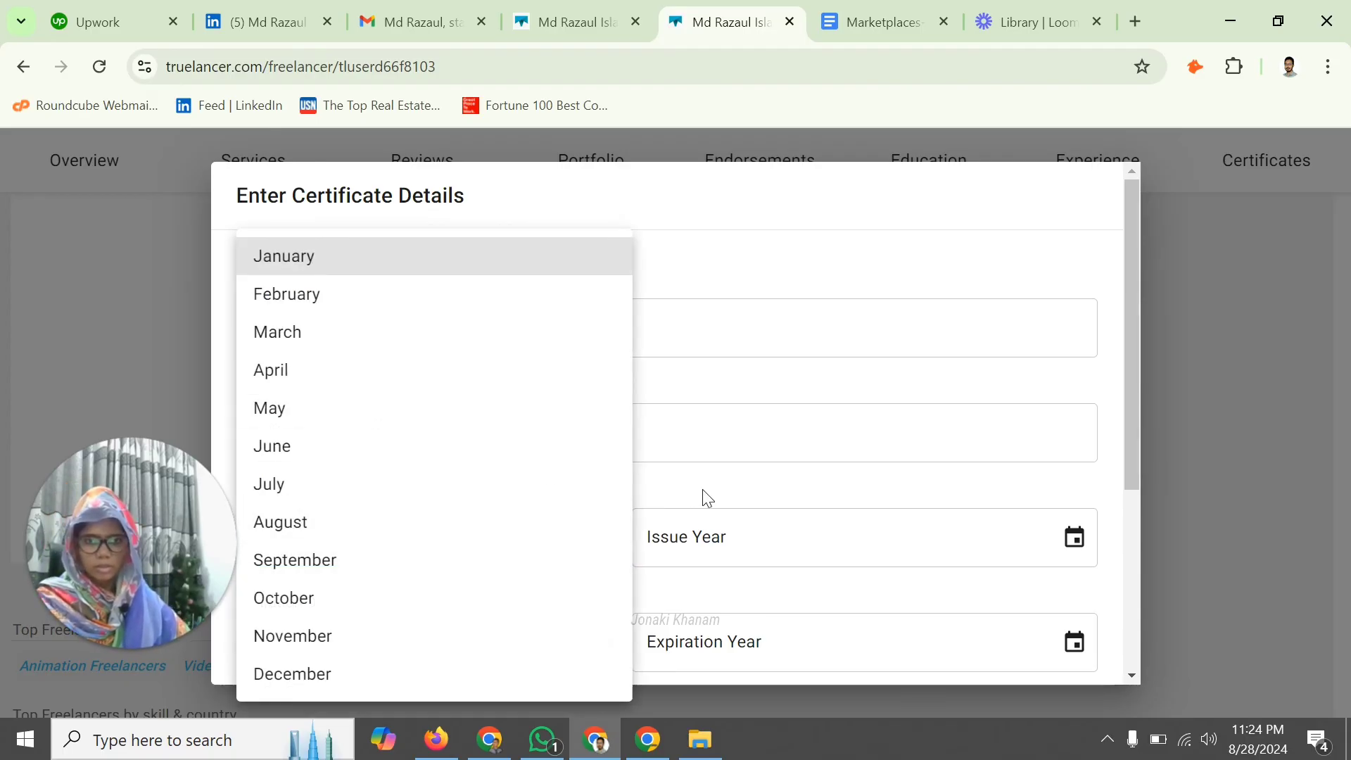
pyautogui.click(1137, 445)
pyautogui.scroll(-1, 770, 419)
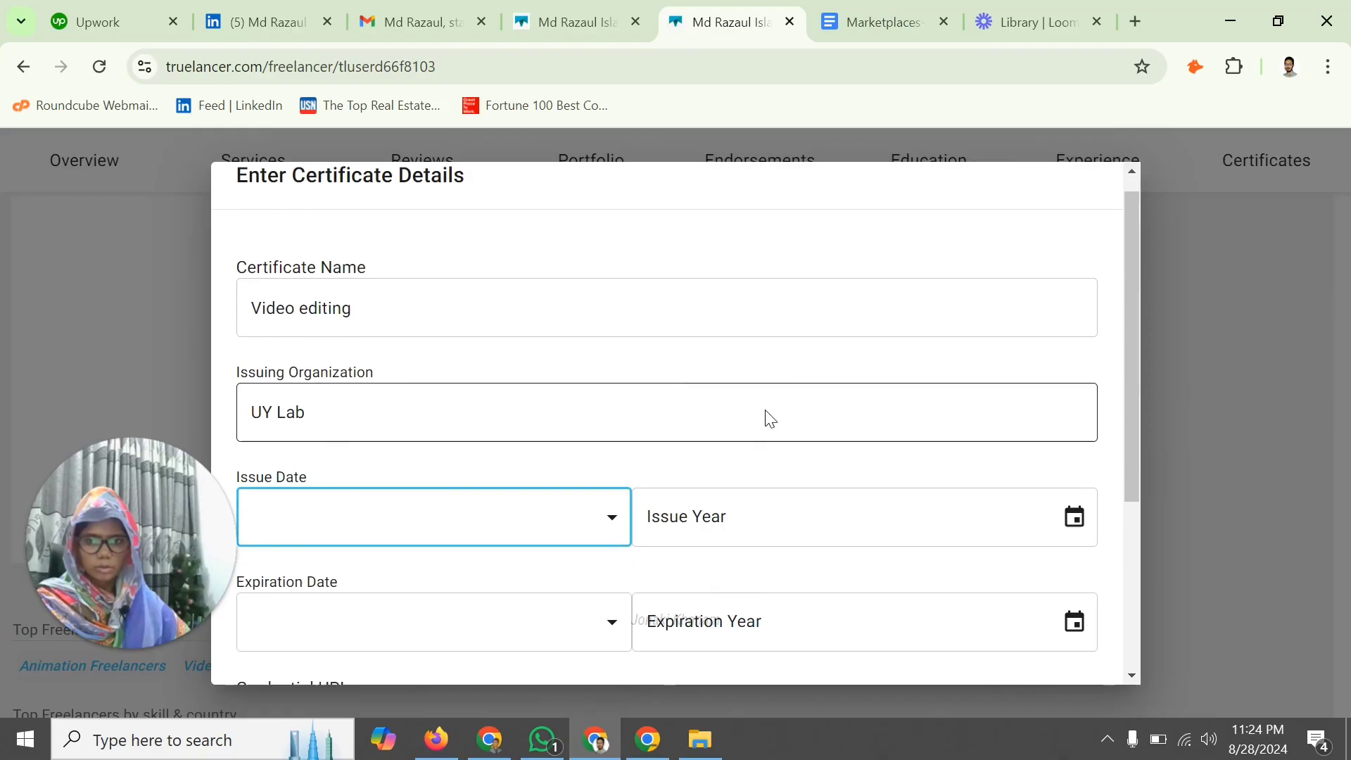
# - Associate the Video Editing skill with the certificate and try to submit the entry
pyautogui.scroll(-4, 770, 419)
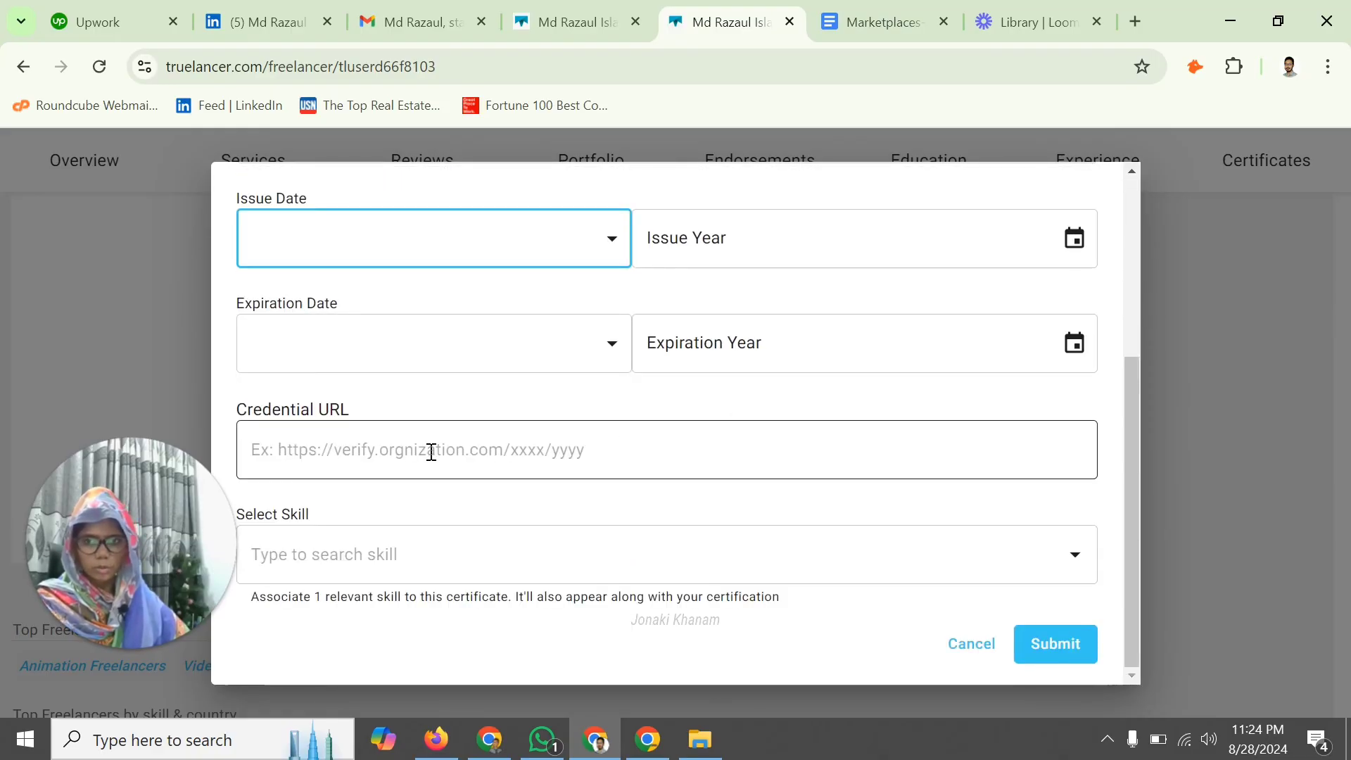
pyautogui.click(409, 534)
pyautogui.write('Video')
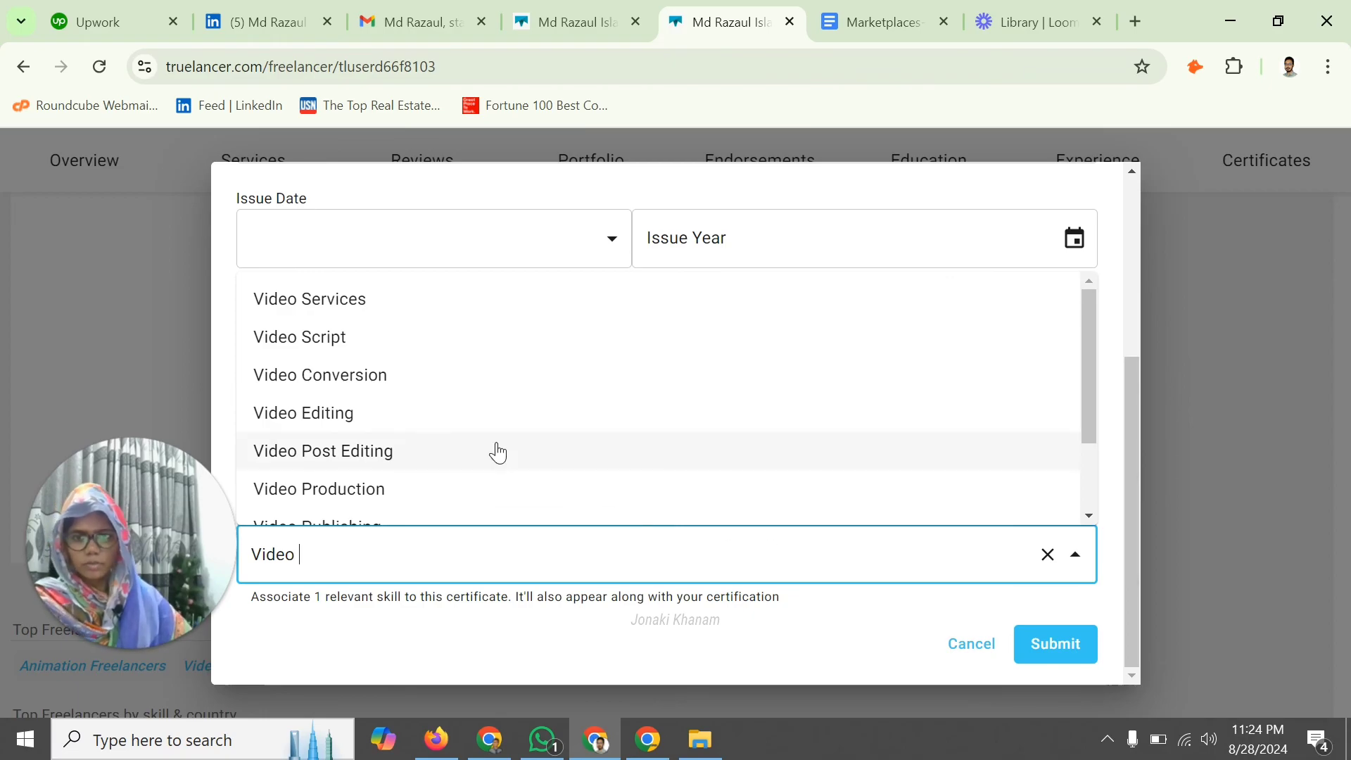
pyautogui.click(459, 426)
pyautogui.click(1026, 642)
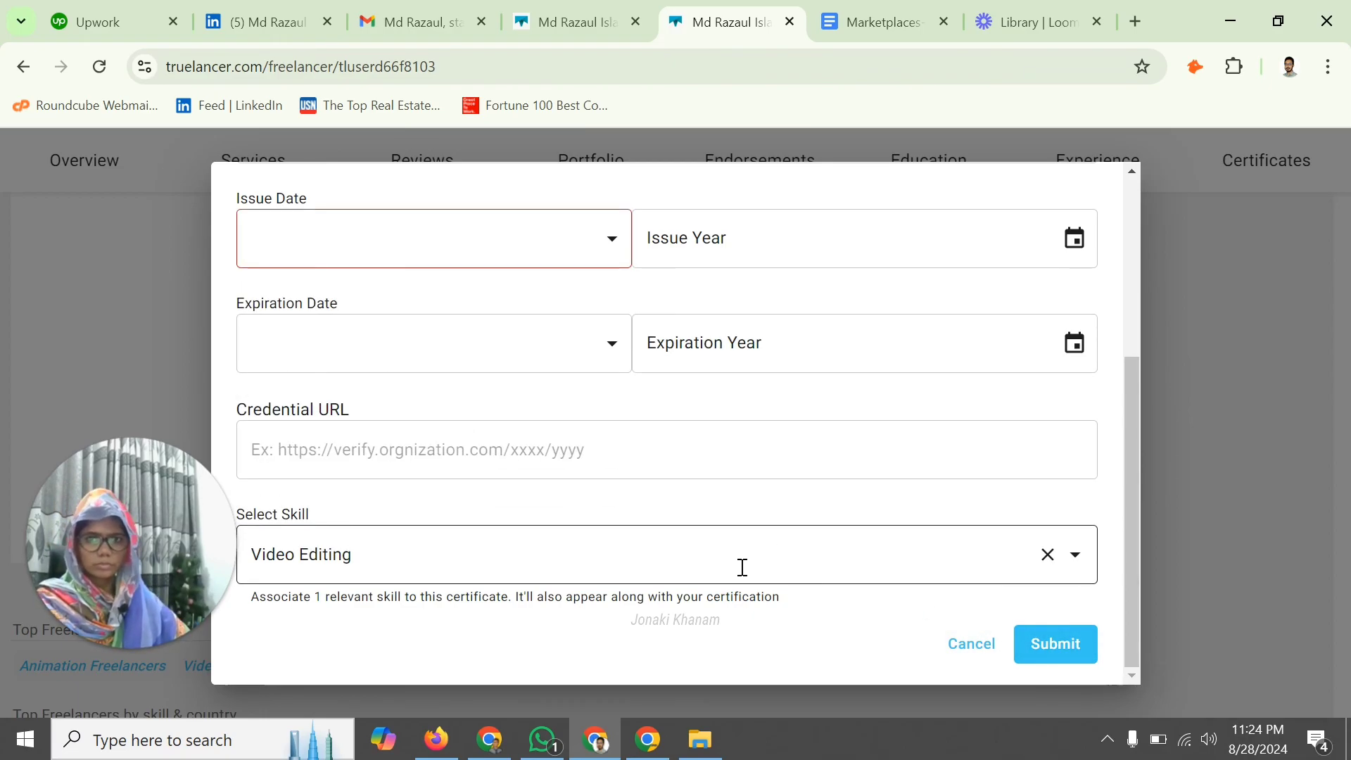
# - Set the certificate's issue date to February 2023
pyautogui.scroll(2, 654, 543)
pyautogui.click(392, 362)
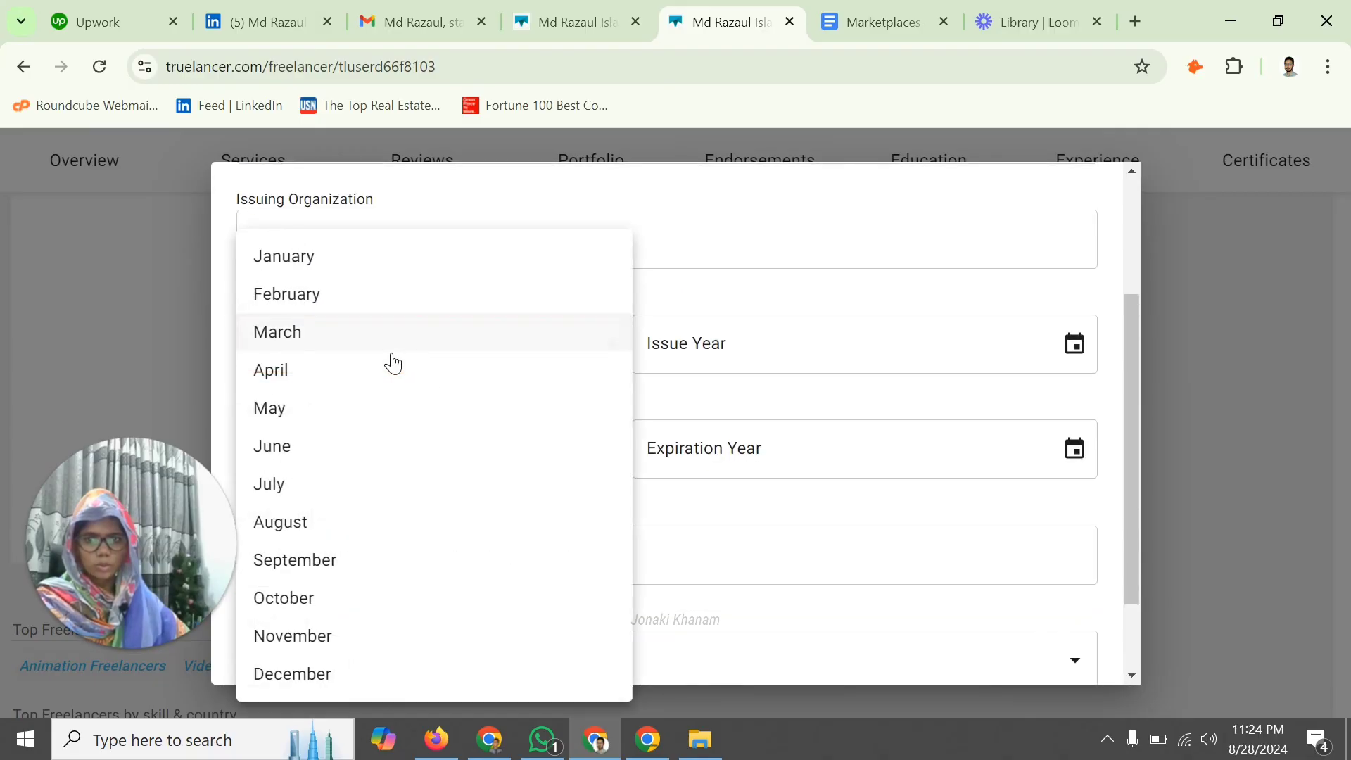
pyautogui.click(310, 296)
pyautogui.click(717, 357)
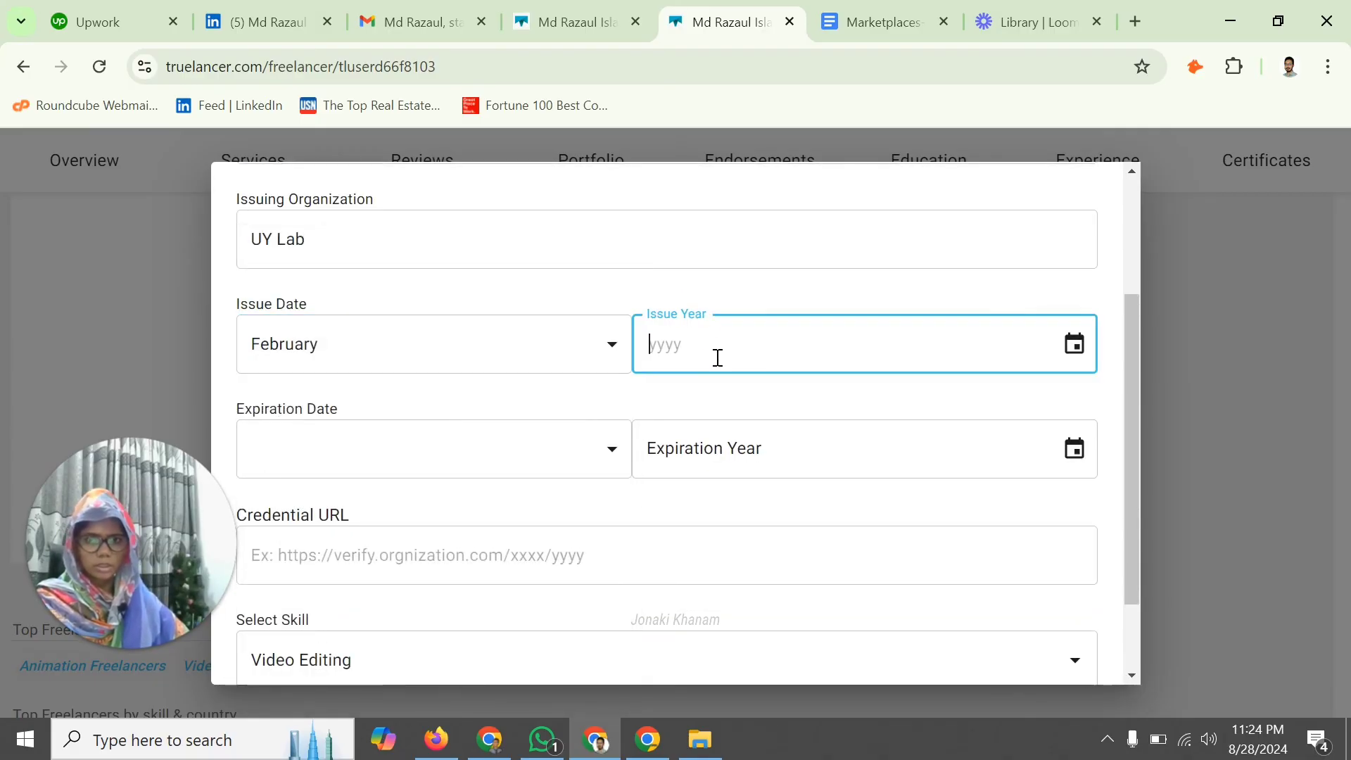
pyautogui.write('2023')
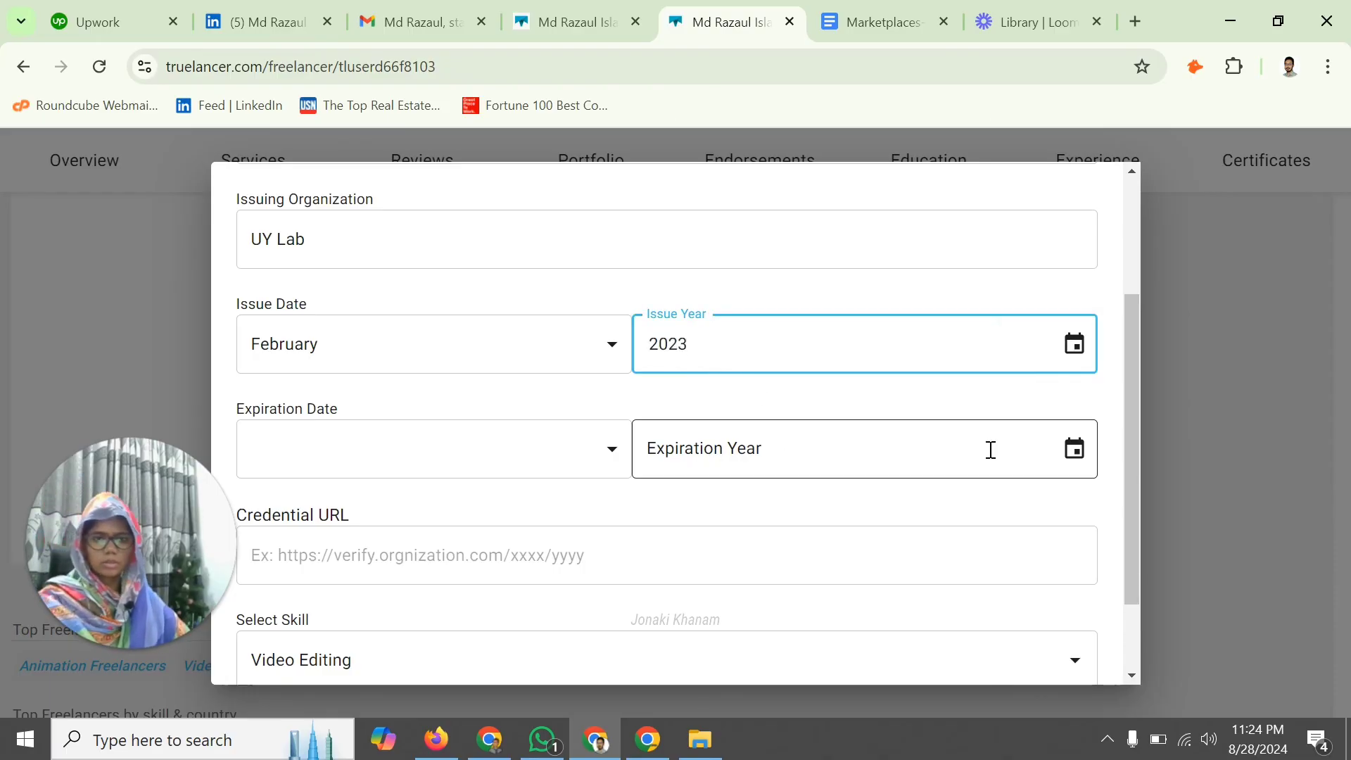
pyautogui.click(1138, 491)
pyautogui.scroll(-2, 1129, 487)
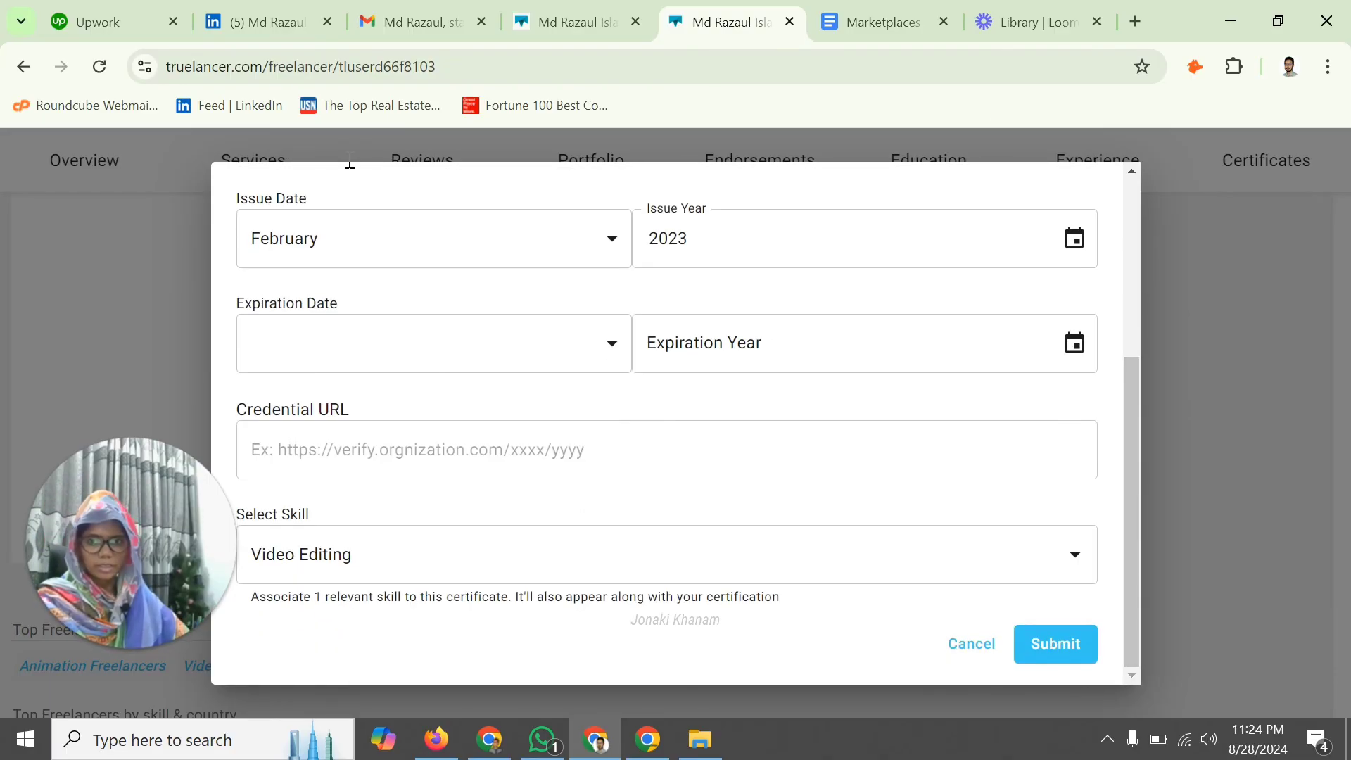
# - Switch to the LinkedIn profile and view the Video Editing Certificate image to check its training and issue dates
pyautogui.click(256, 32)
pyautogui.scroll(-6, 337, 448)
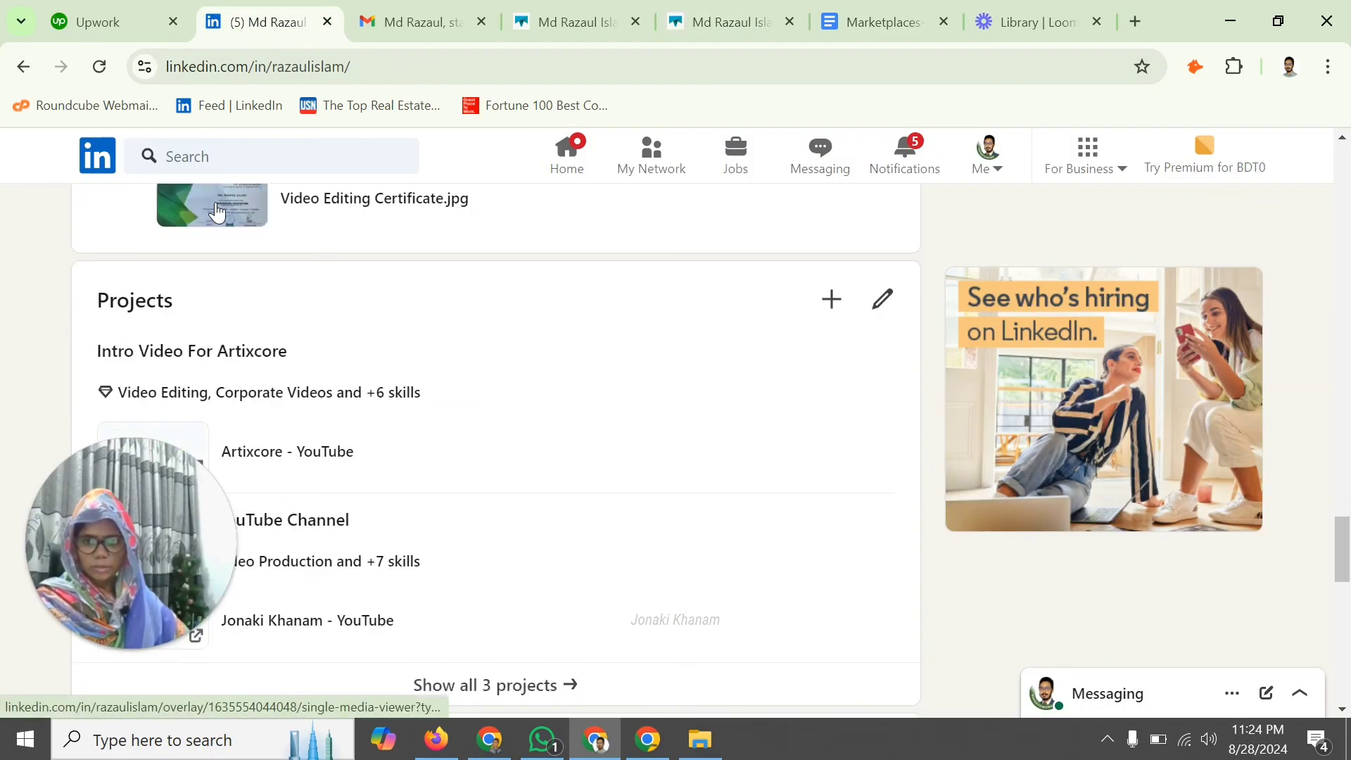
pyautogui.click(239, 214)
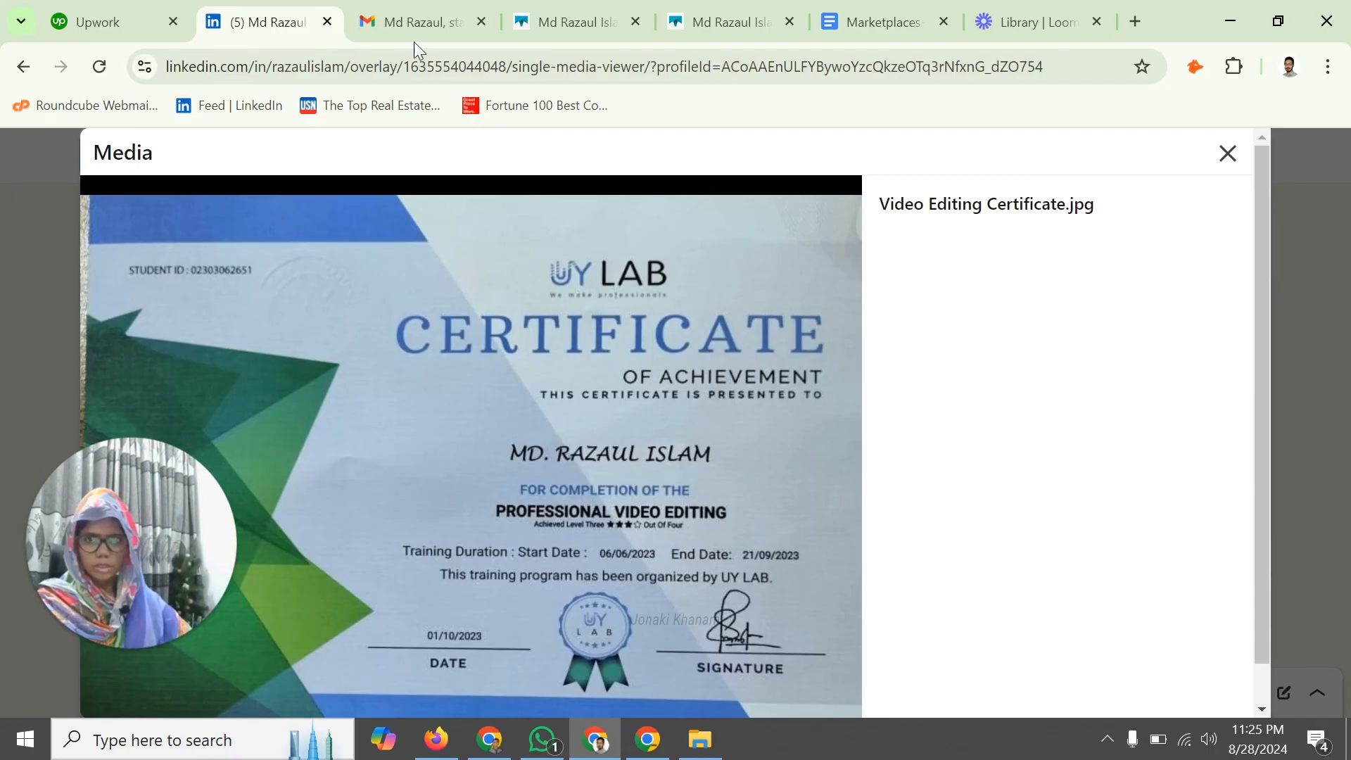
# - Return to the Truelancer certificate form, set the issue month to September, and submit the certificate
pyautogui.click(725, 21)
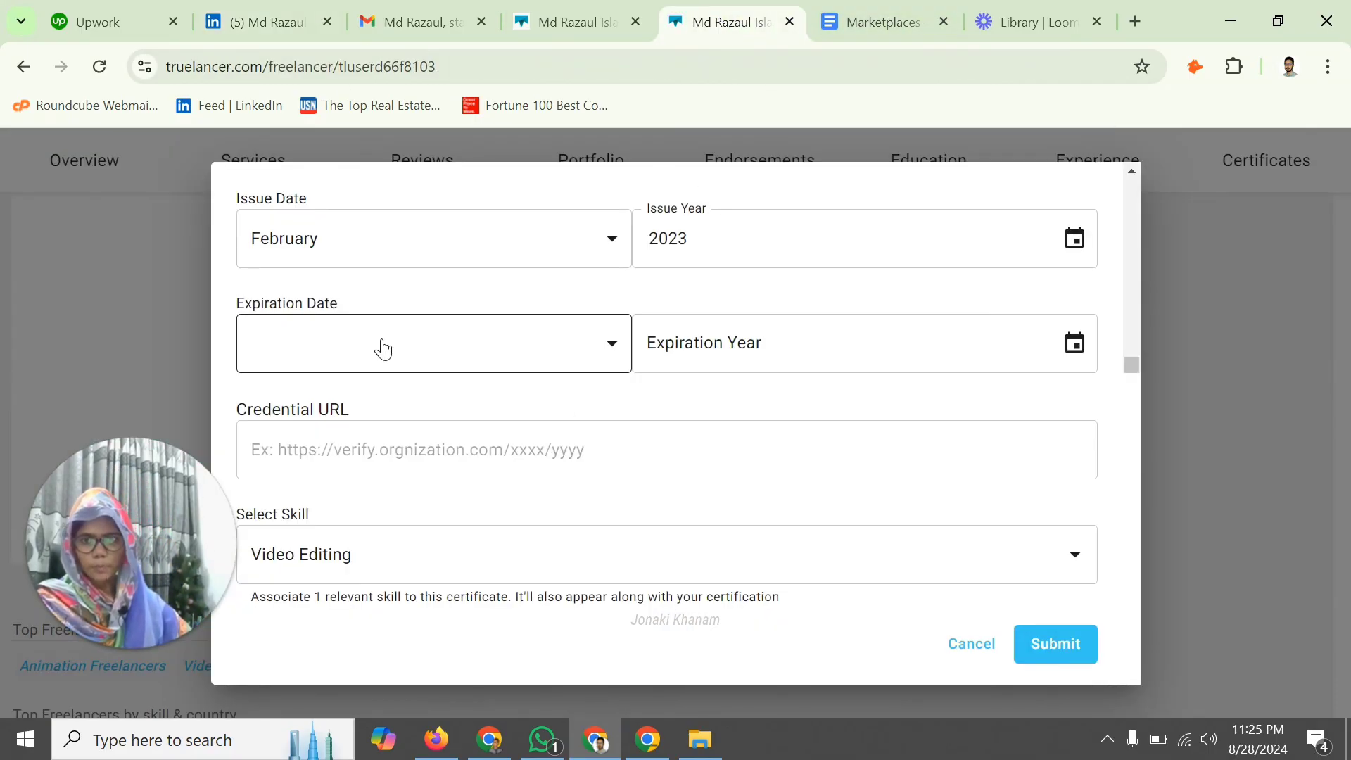
pyautogui.click(366, 257)
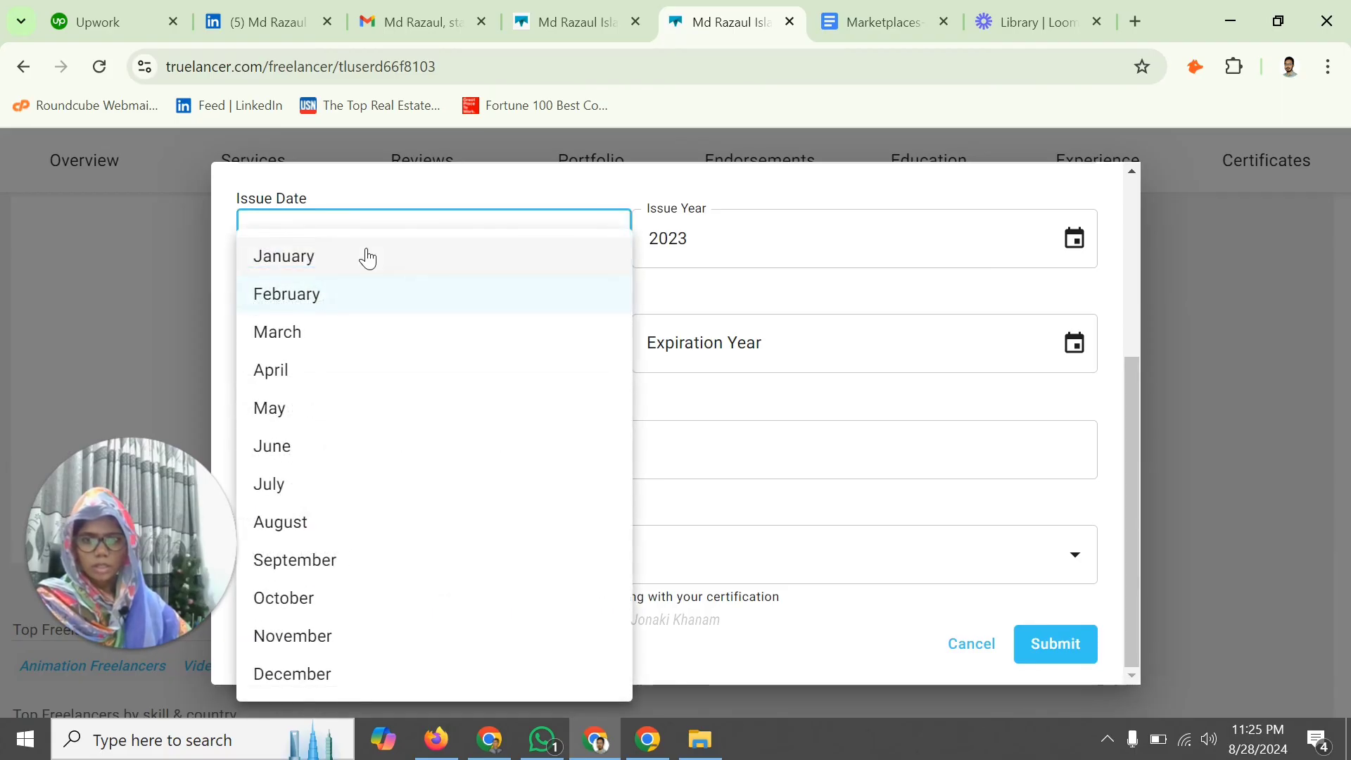
pyautogui.click(321, 566)
pyautogui.click(765, 236)
pyautogui.click(232, 310)
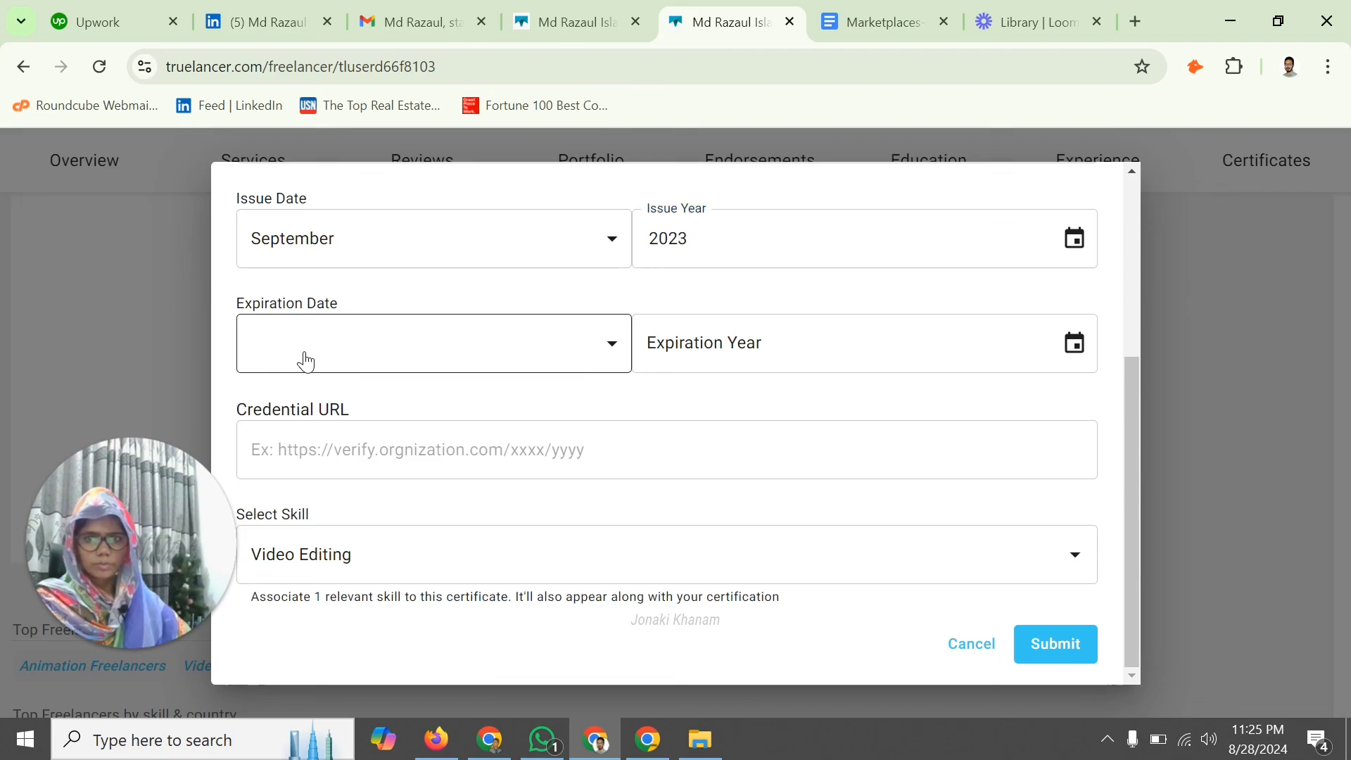
pyautogui.click(1057, 646)
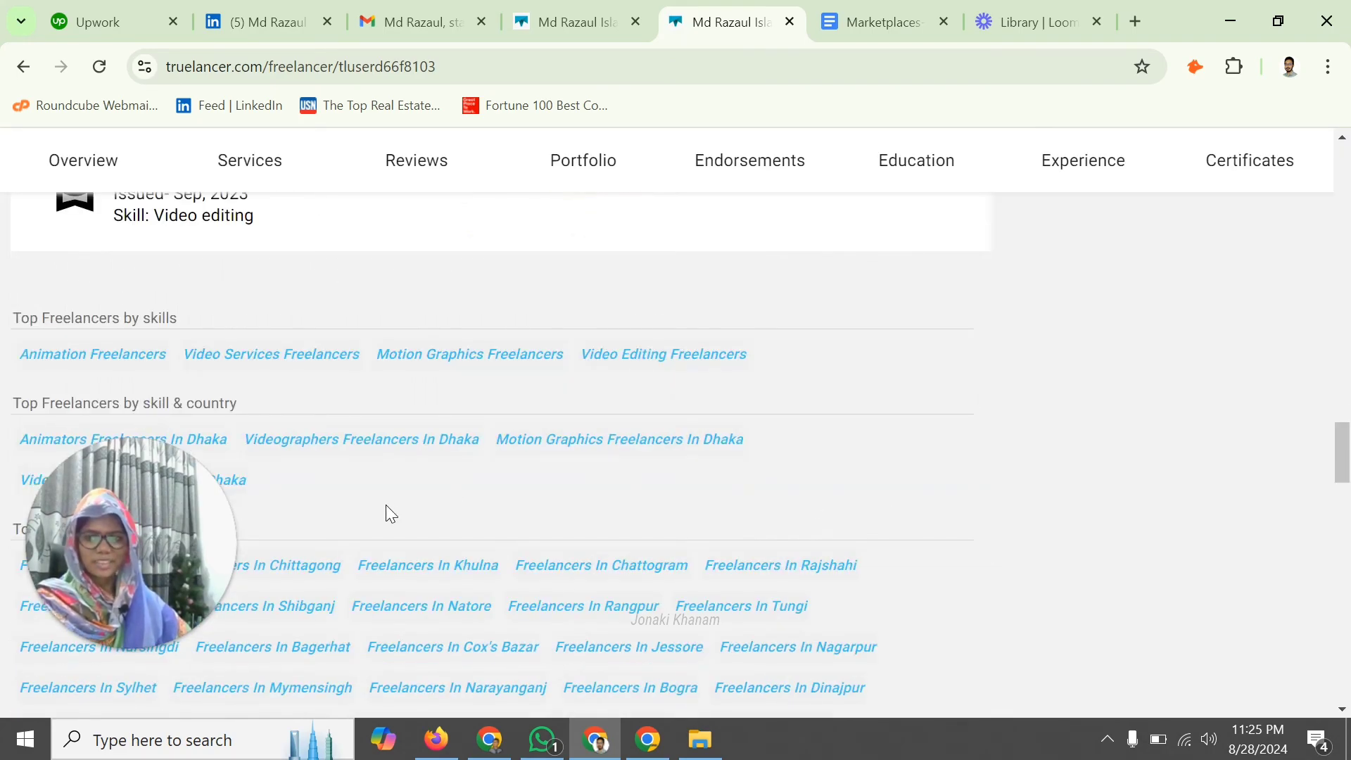
# - Check the completion overview of the Truelancer profile and reload the page to refresh it
pyautogui.scroll(20, 398, 501)
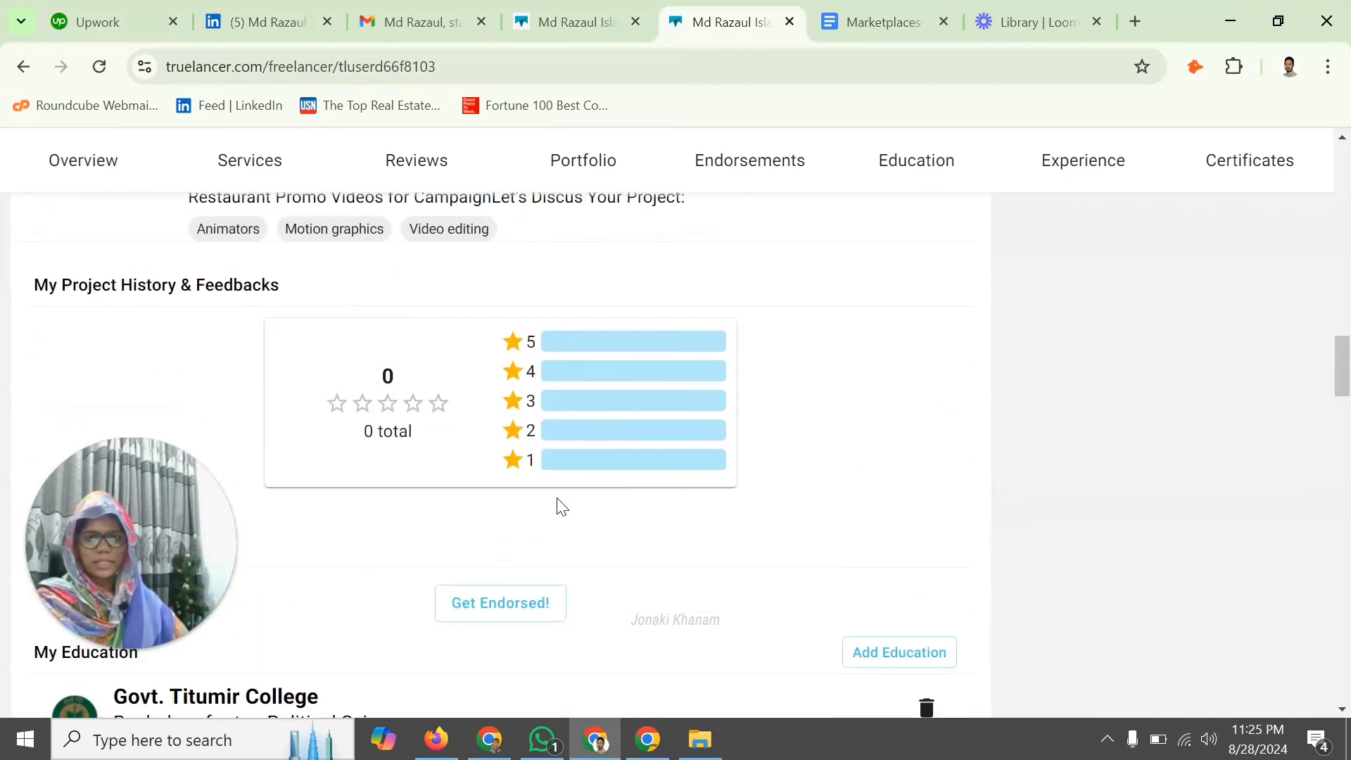
pyautogui.scroll(10, 556, 497)
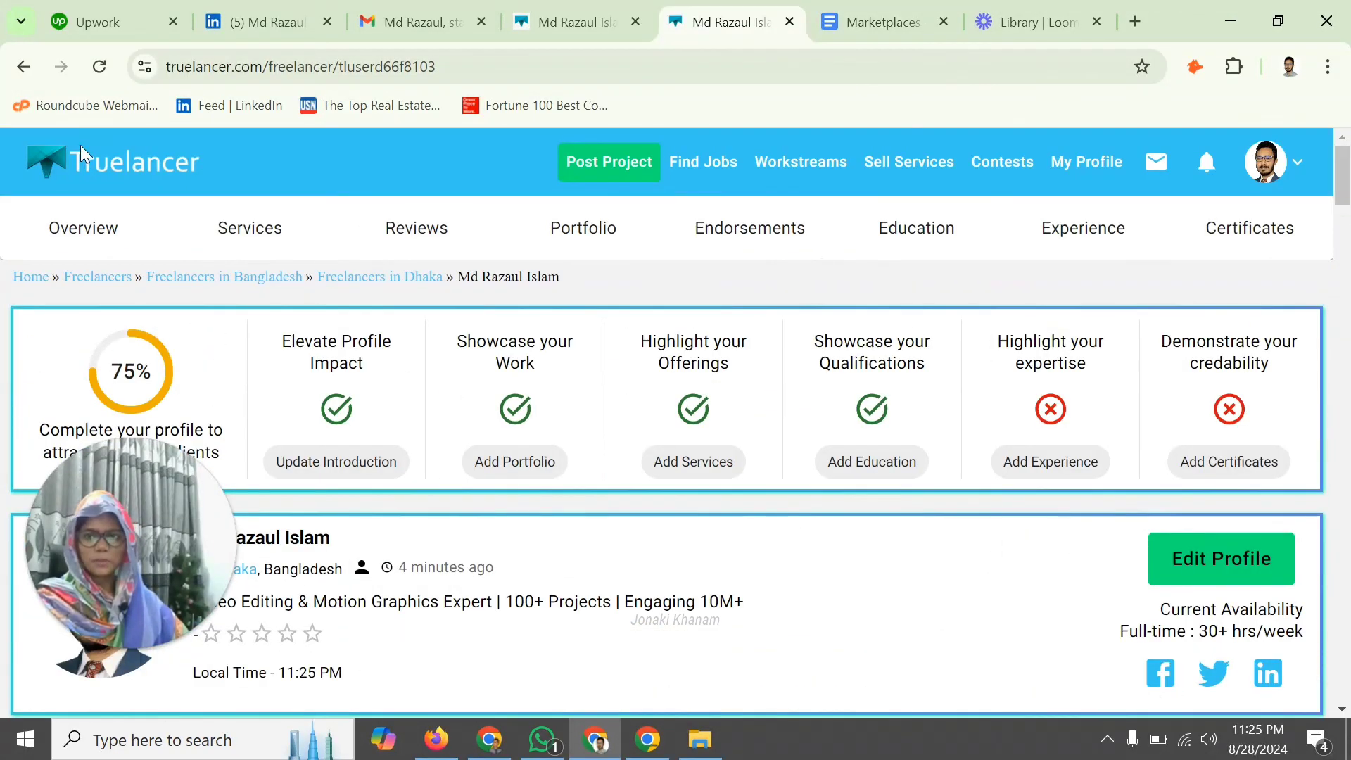
pyautogui.click(99, 66)
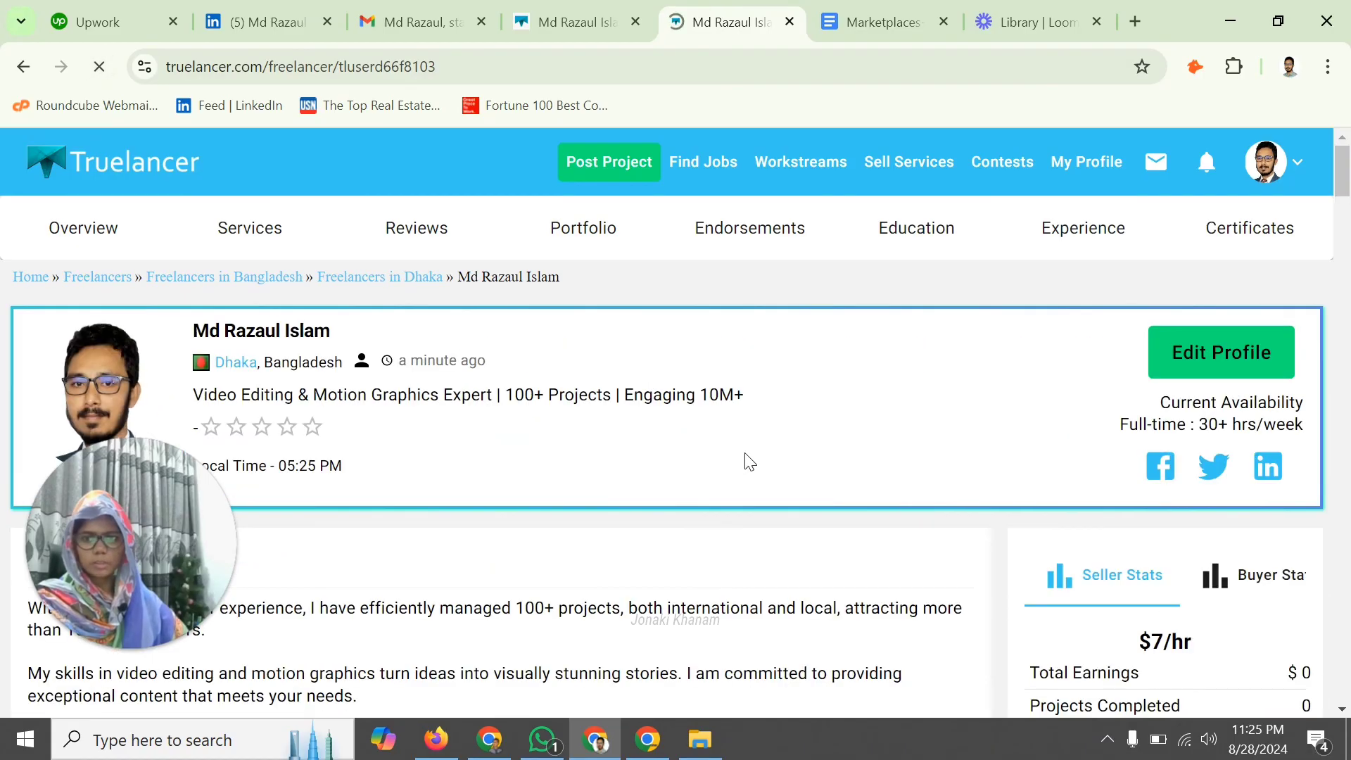